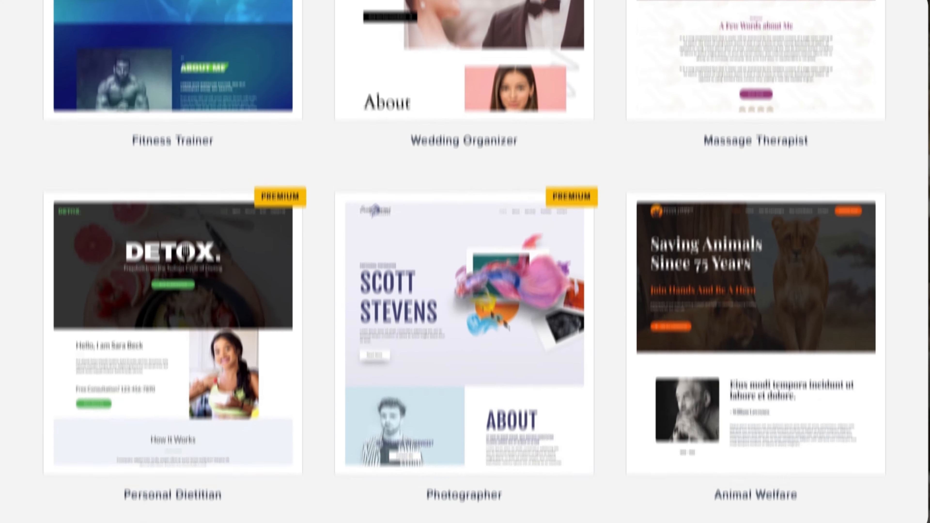
Examine the ready-made website designs in the template gallery
scroll(465, 262, "down", 15)
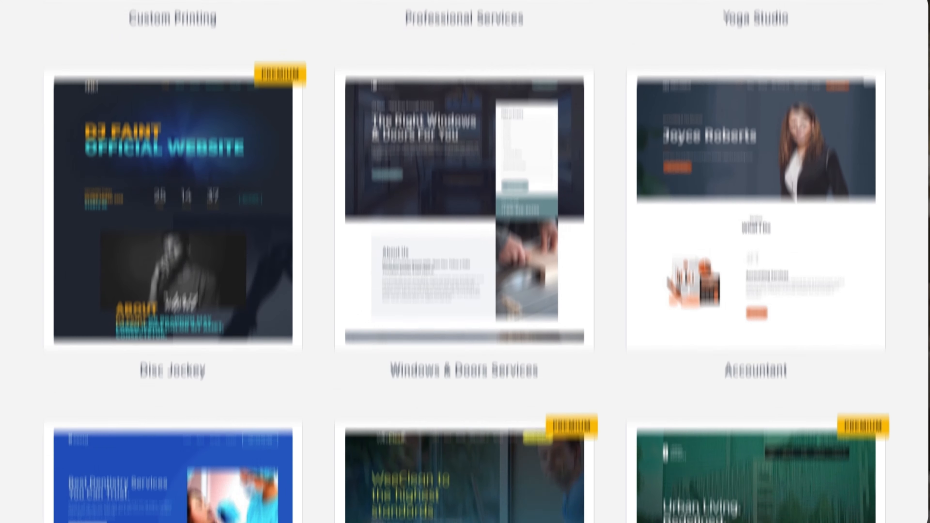
scroll(465, 262, "down", 20)
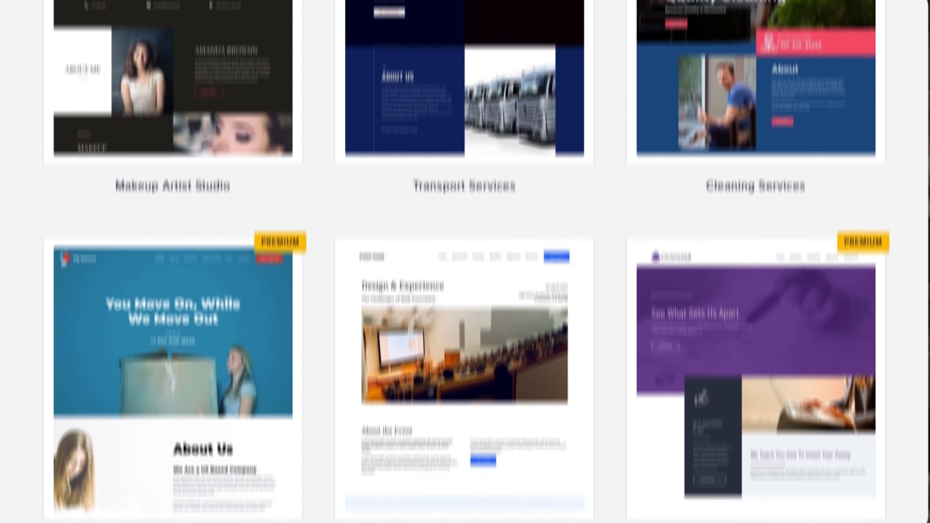
scroll(493, 252, "down", 20)
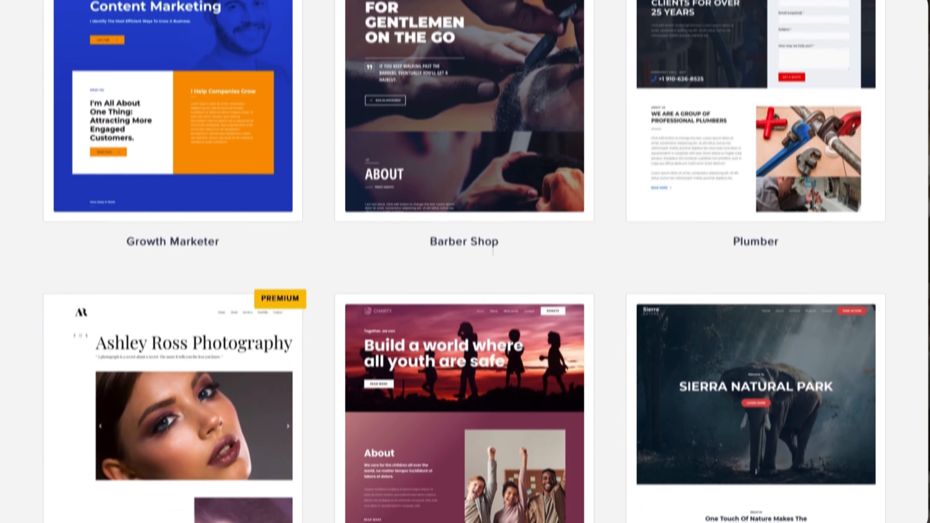
scroll(492, 252, "down", 3)
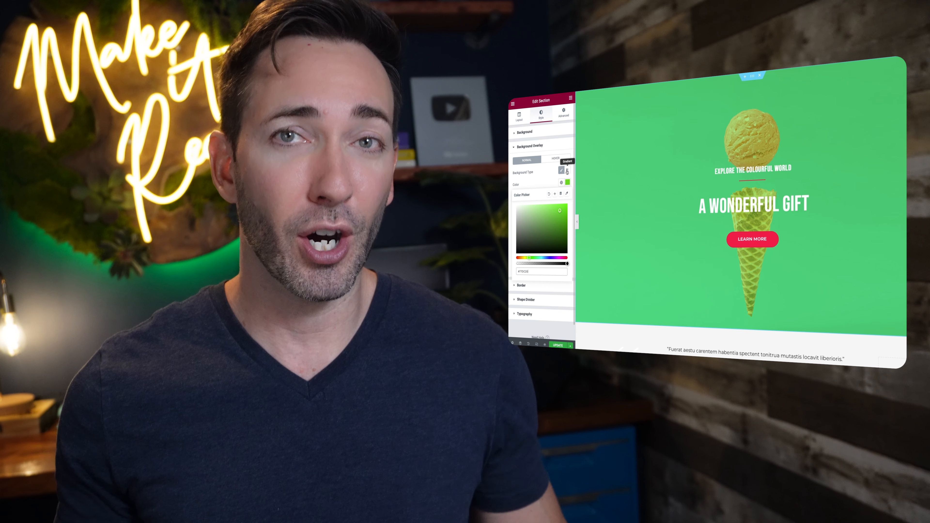
left_click(567, 171)
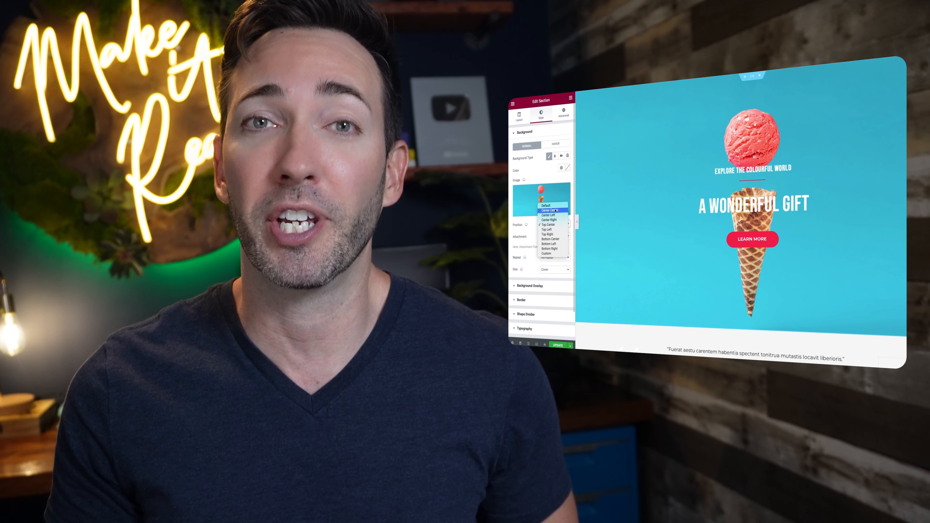
Set the hero section's background image position to Center Center
left_click(550, 254)
left_click_drag(534, 243, 531, 262)
left_click(554, 224)
left_click(555, 185)
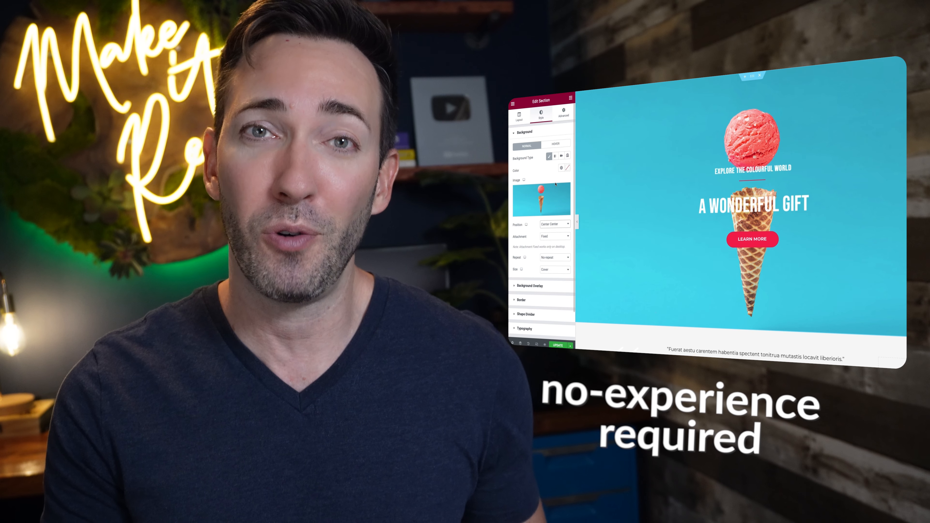
Delete the small "Explore the Colourful World" heading above the main title in the hero section
scroll(757, 163, "down", 1)
right_click(757, 164)
left_click(776, 258)
Change the main hero heading's text to "Get Scooped!"
left_click(757, 182)
triple_click(526, 151)
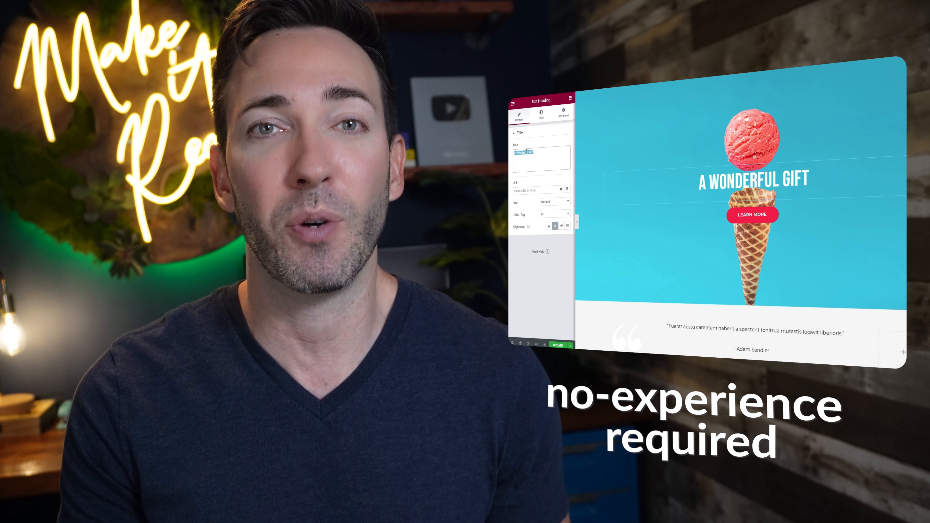
type("Get Scooped!")
Enlarge the "Get Scooped!" heading's font size in its typography settings
left_click(541, 115)
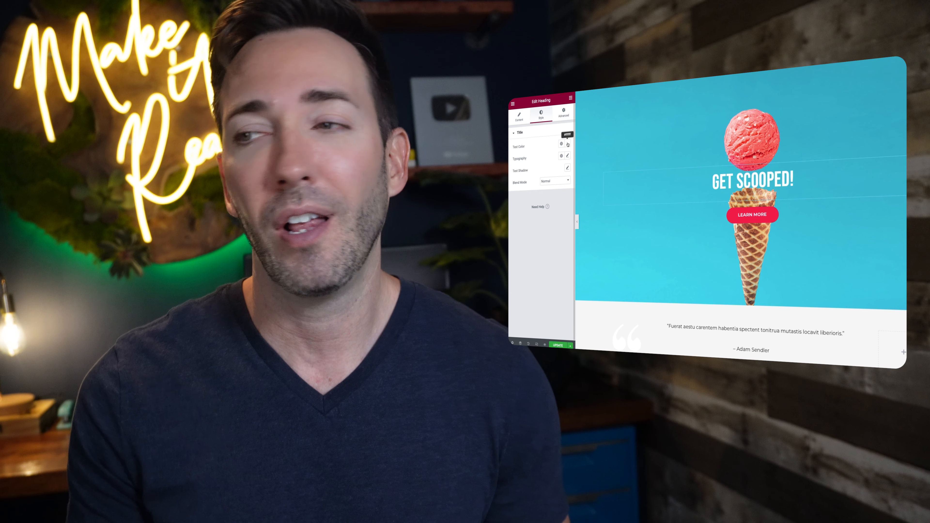
left_click(567, 156)
left_click_drag(528, 202, 543, 203)
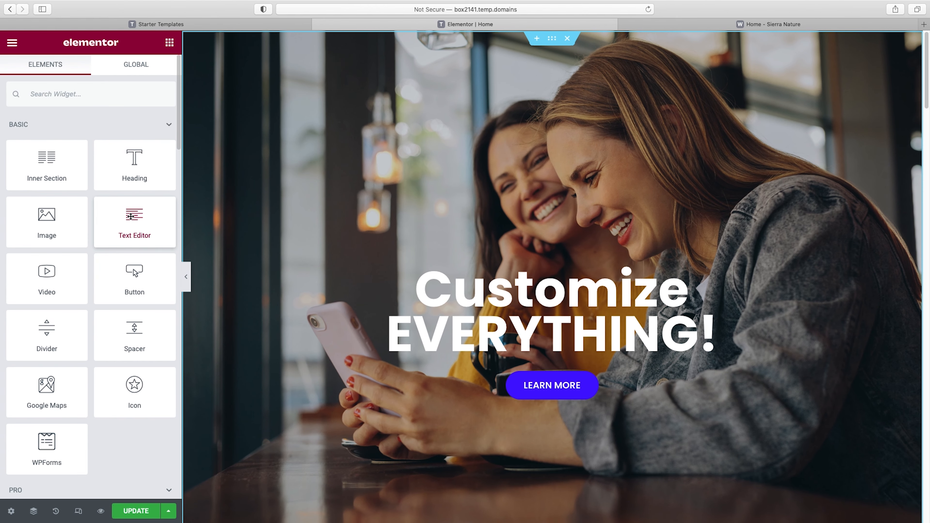
Add a Text Editor widget between the "Customize EVERYTHING!" heading and the Learn More button, and center its text
left_click_drag(130, 216, 572, 359)
left_click(88, 75)
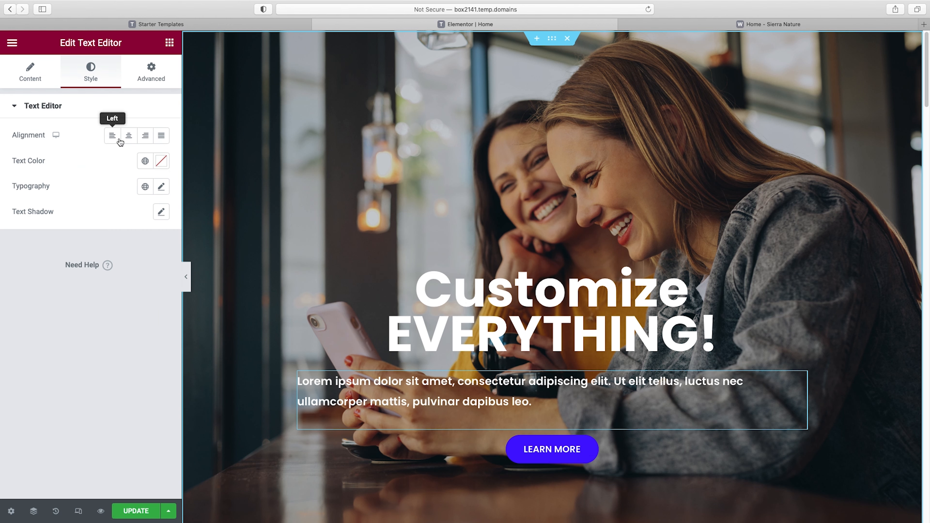
left_click(132, 141)
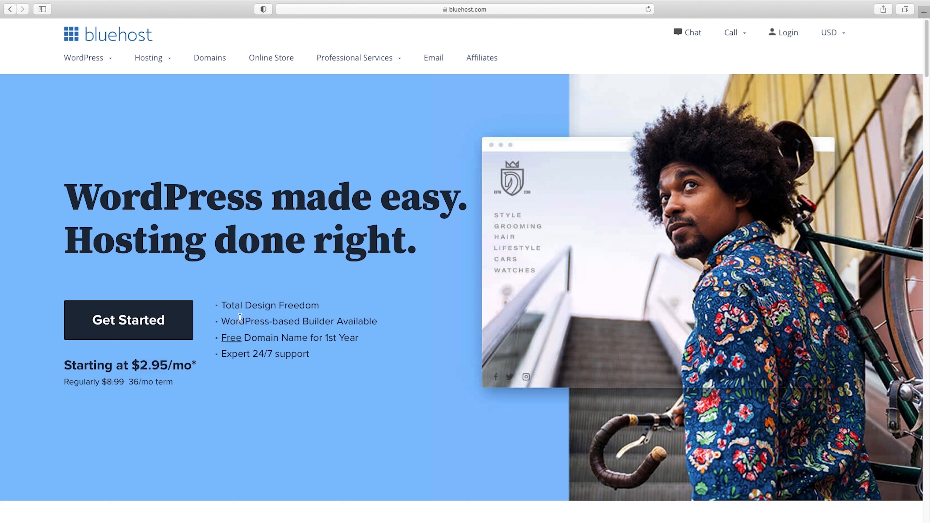
Start the Bluehost WordPress hosting sign-up and choose the Basic plan with the 36-month term
left_click(130, 325)
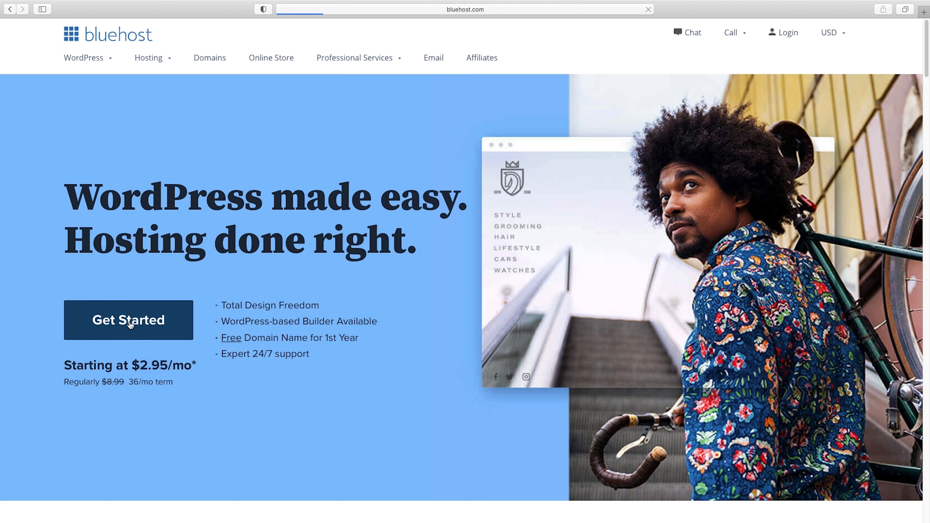
scroll(140, 310, "down", 3)
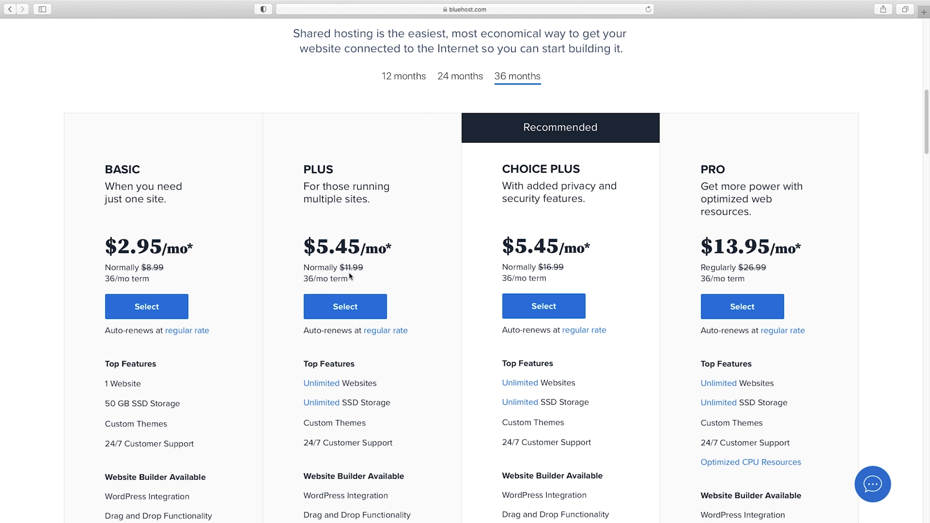
left_click(146, 310)
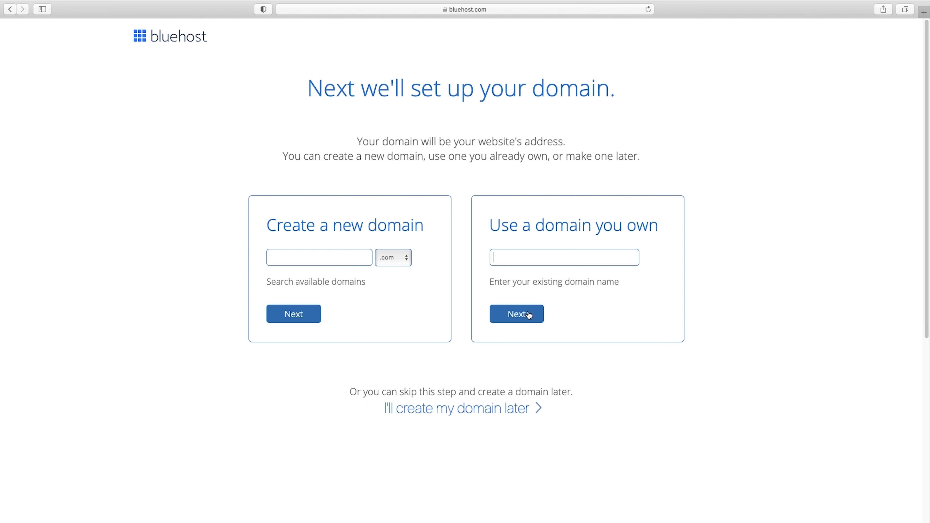
Create the new domain yourmostprofitablewebsite.com for the hosting account
left_click(309, 259)
type("yourmostprofitablewebsite")
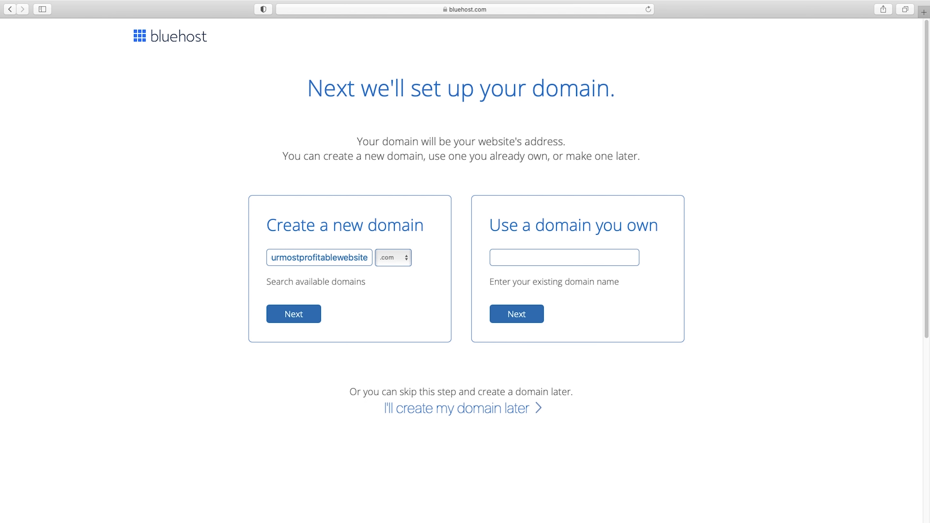
left_click(297, 318)
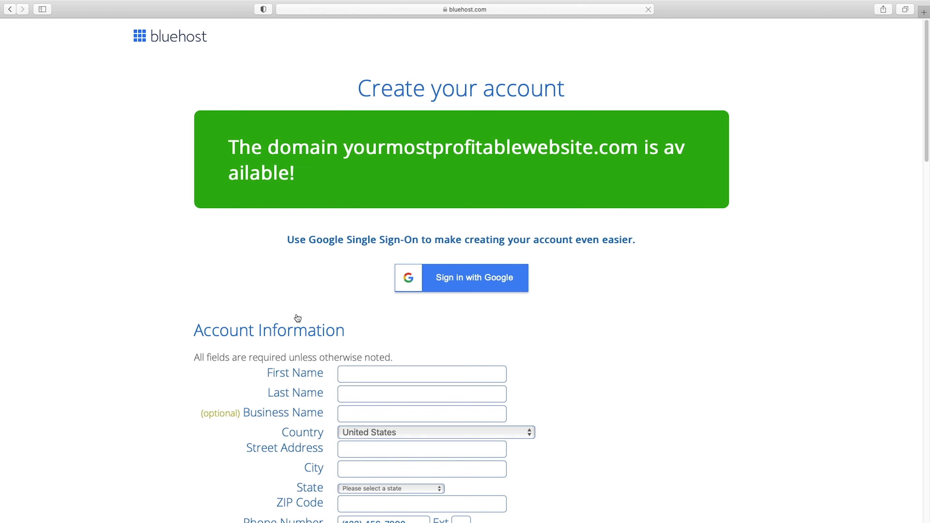
Review the account information form and the term options available for the Basic account plan
scroll(298, 318, "down", 3)
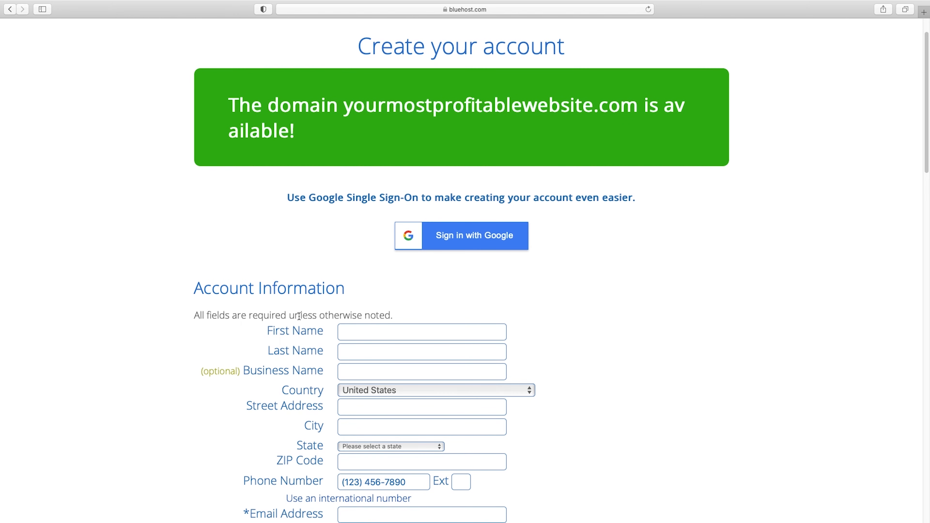
scroll(416, 316, "down", 6)
scroll(418, 319, "down", 2)
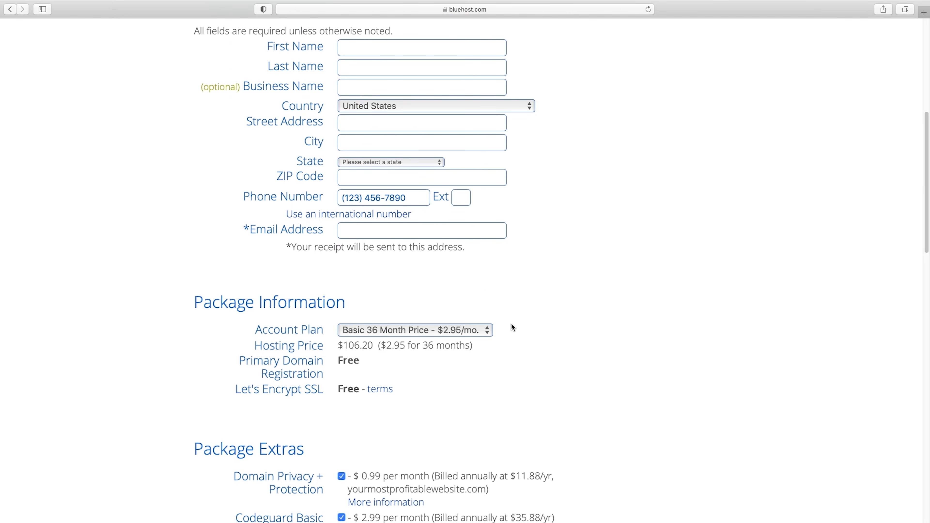
scroll(512, 324, "down", 3)
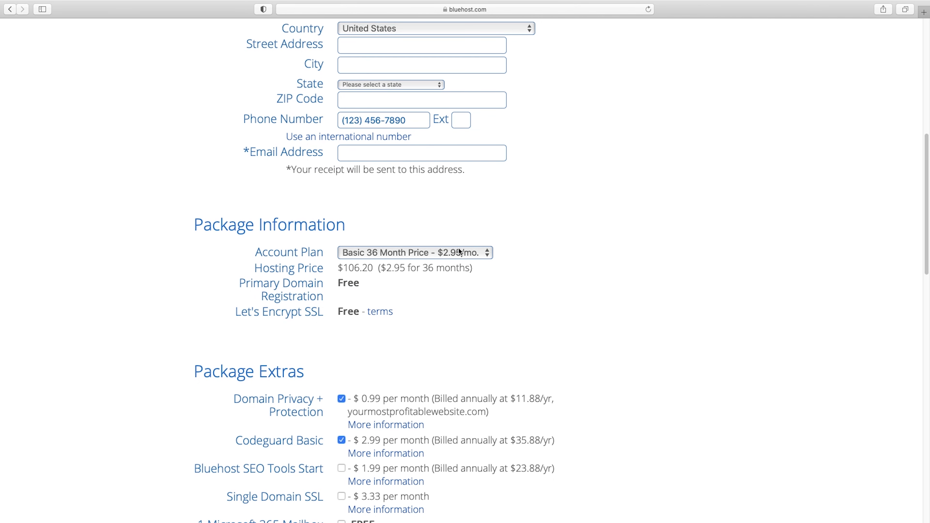
left_click(489, 256)
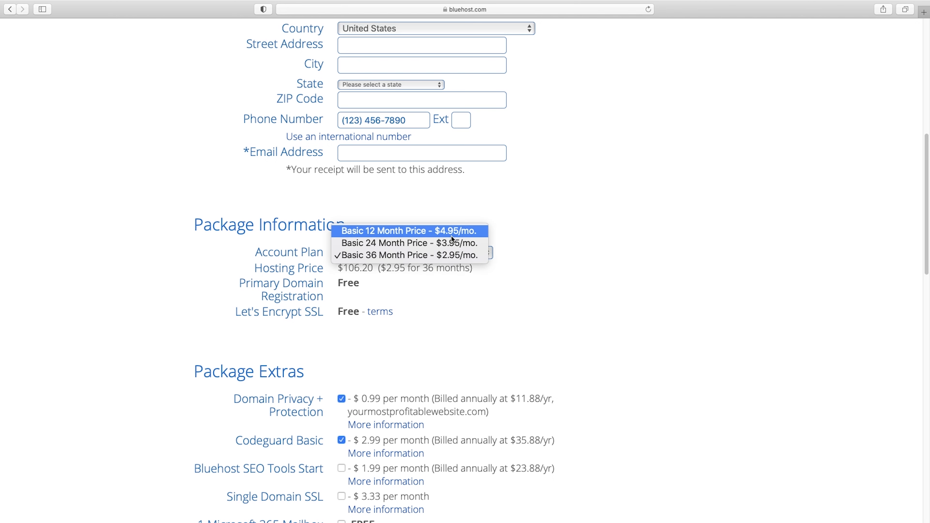
left_click(570, 261)
Remove SiteLock Security, Codeguard Basic and Domain Privacy + Protection from the package extras, confirming the privacy removal
scroll(564, 260, "down", 3)
scroll(565, 261, "down", 3)
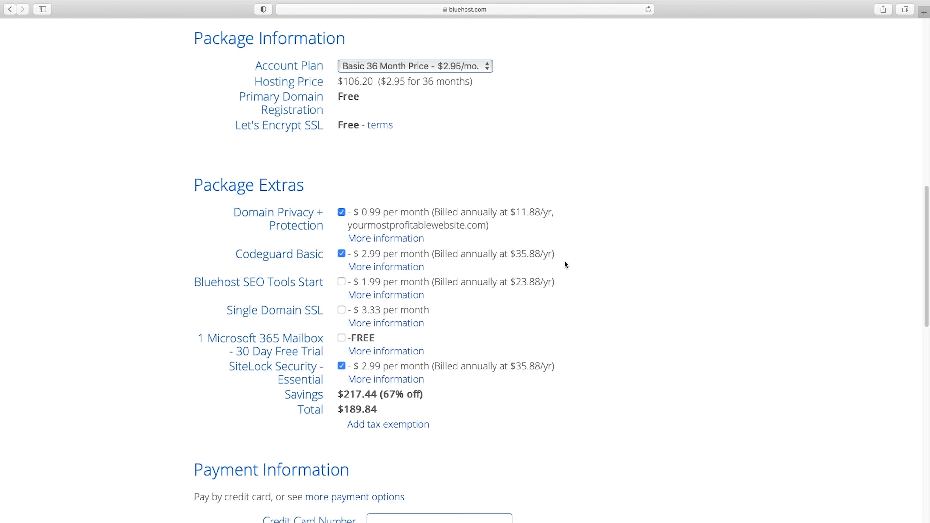
left_click(342, 366)
left_click(342, 254)
left_click(342, 212)
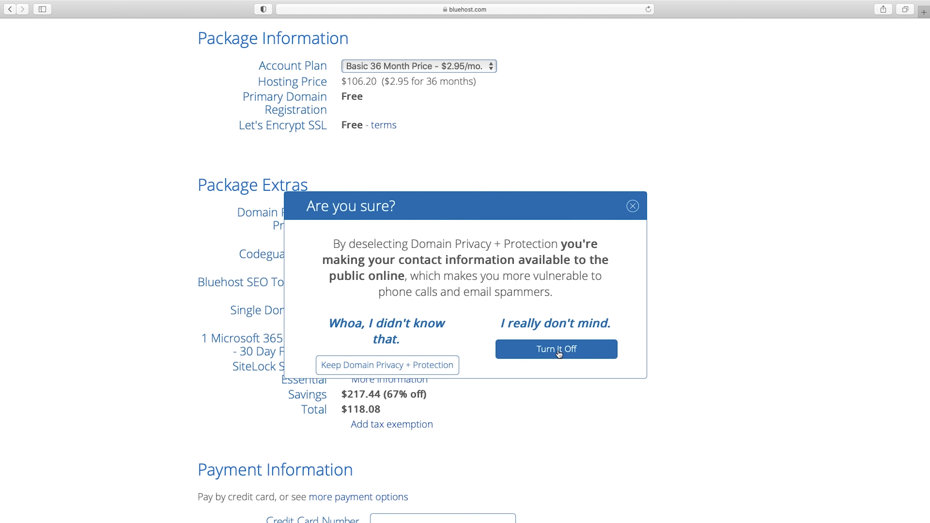
left_click(600, 350)
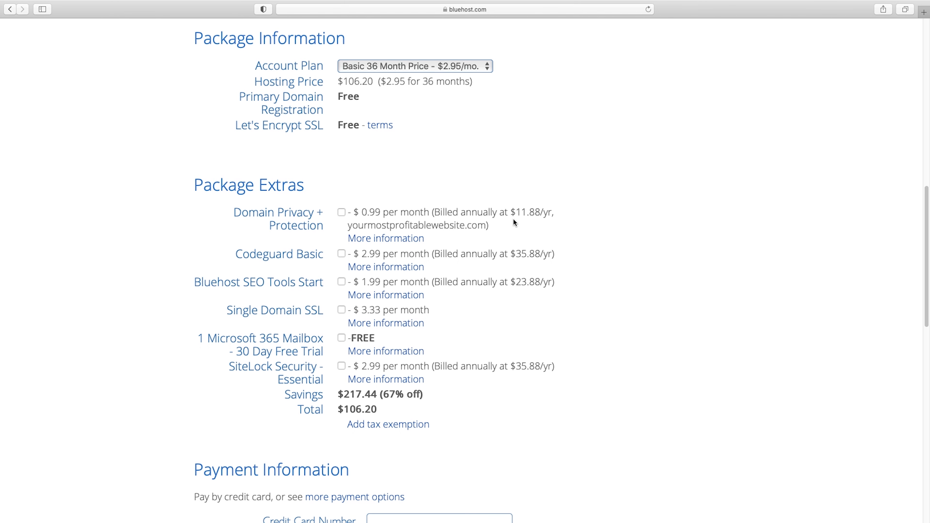
Go through the payment section and proceed to account creation once the purchase is complete
scroll(577, 257, "down", 7)
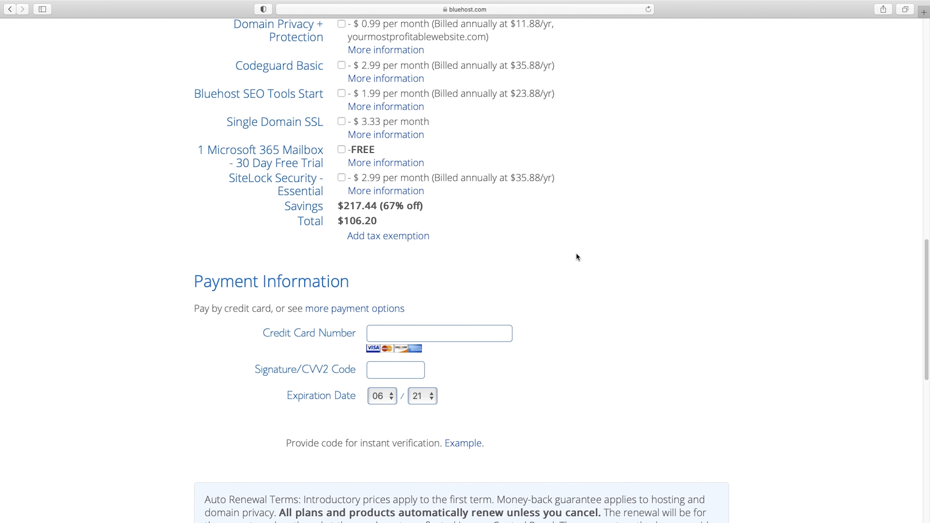
scroll(577, 256, "down", 4)
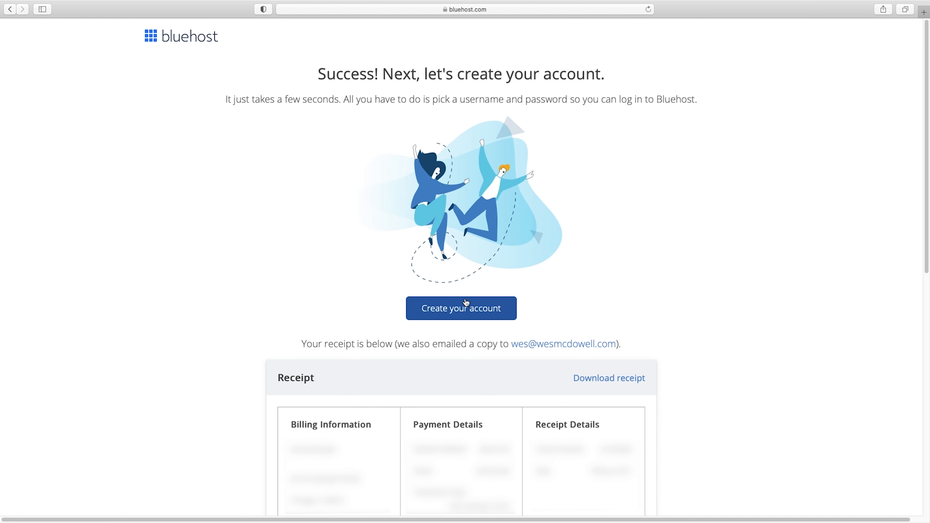
left_click(465, 312)
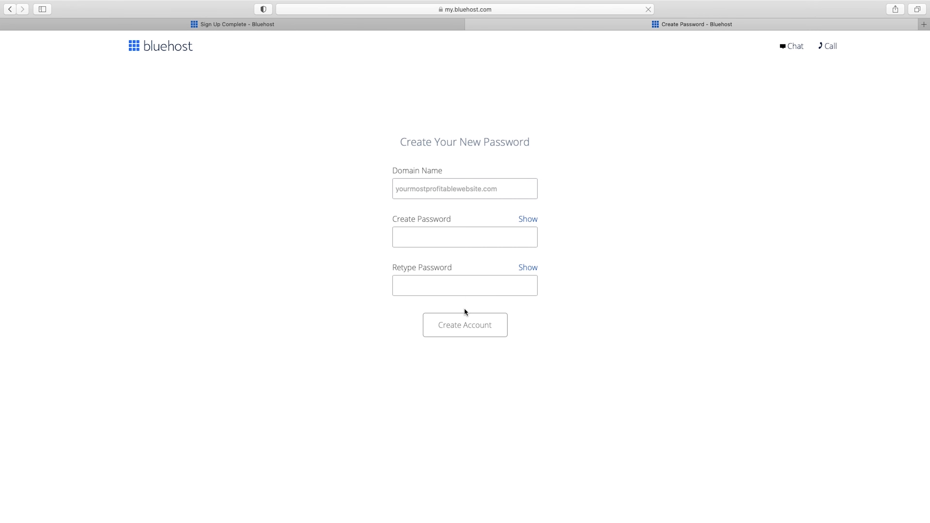
Use the browser's suggested strong password for both the Create Password and Retype Password fields
left_click(431, 238)
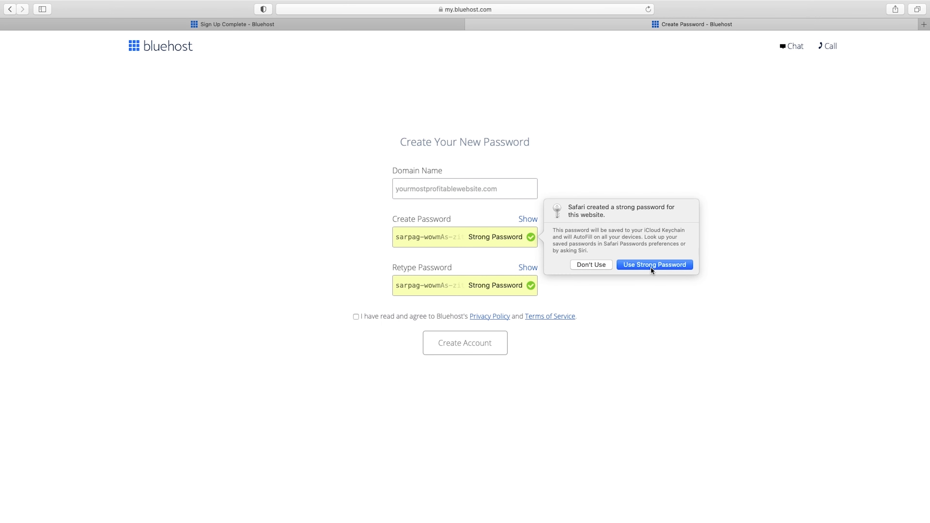
left_click(651, 267)
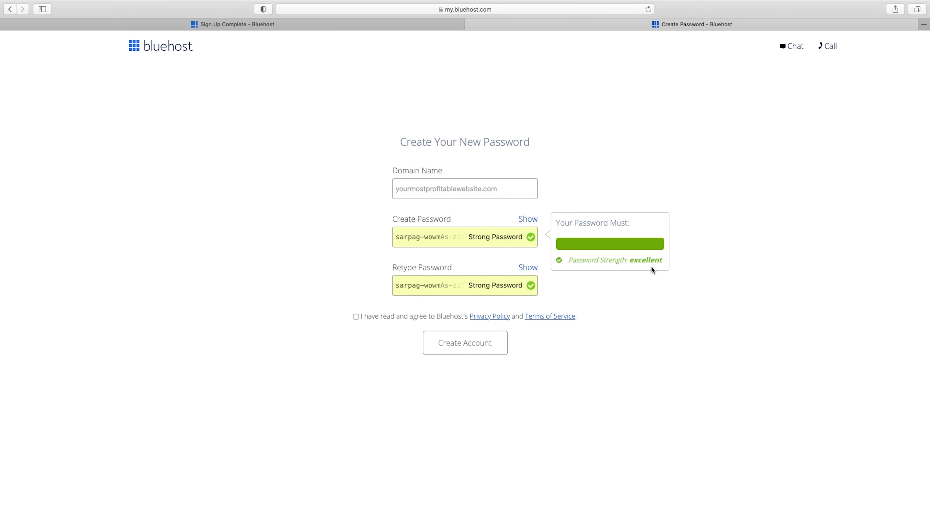
left_click(639, 286)
Reveal the generated account password and copy it
left_click(432, 239)
left_click(531, 220)
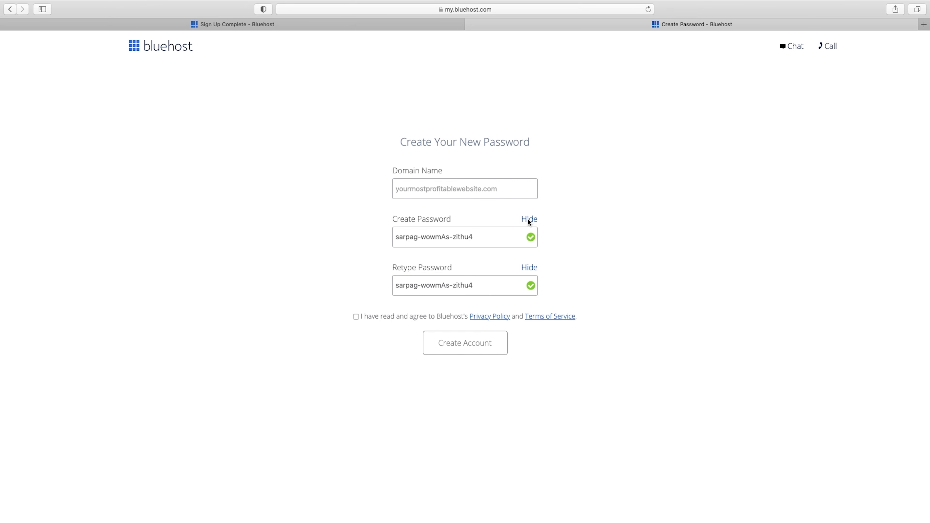
triple_click(465, 237)
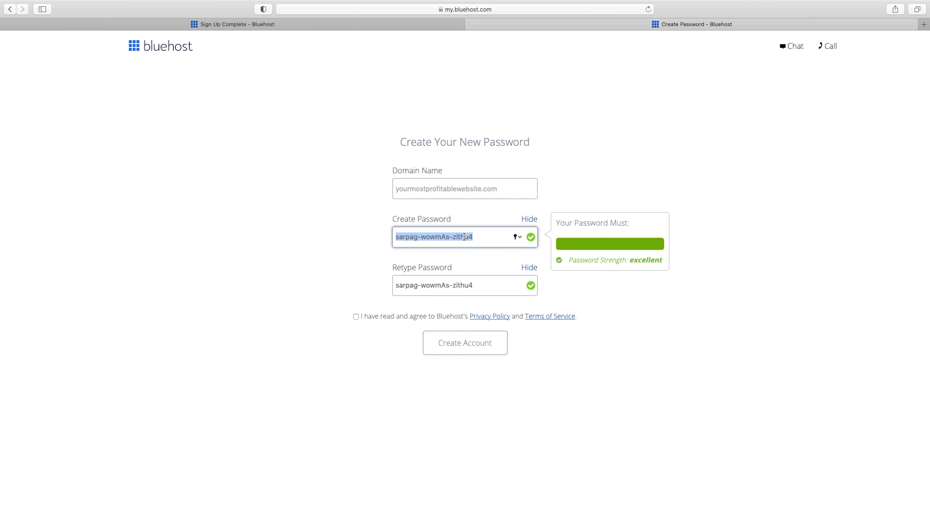
left_click(665, 353)
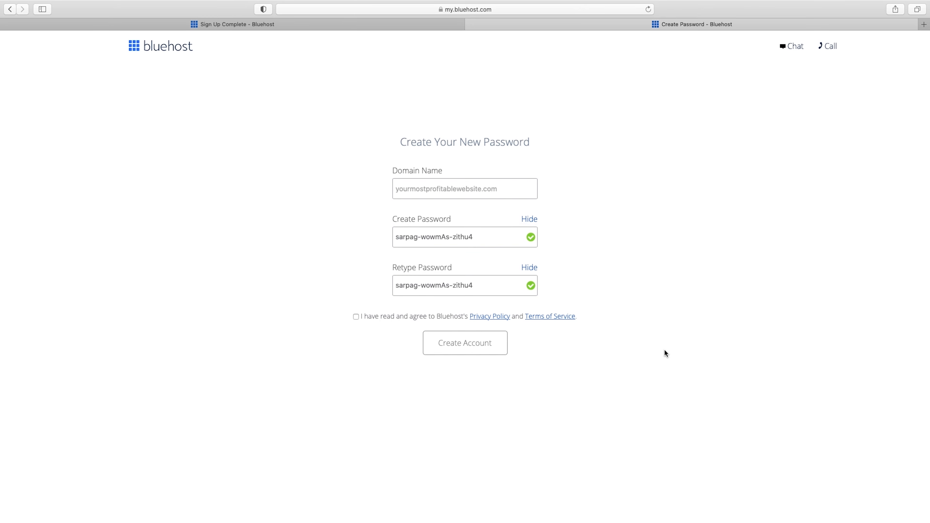
Agree to the Privacy Policy and Terms of Service and create the account
left_click(356, 317)
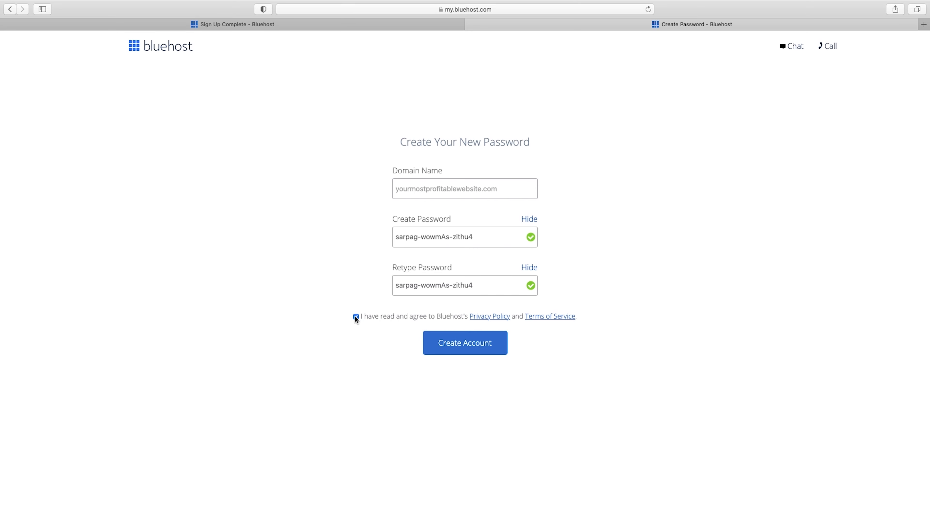
left_click(468, 344)
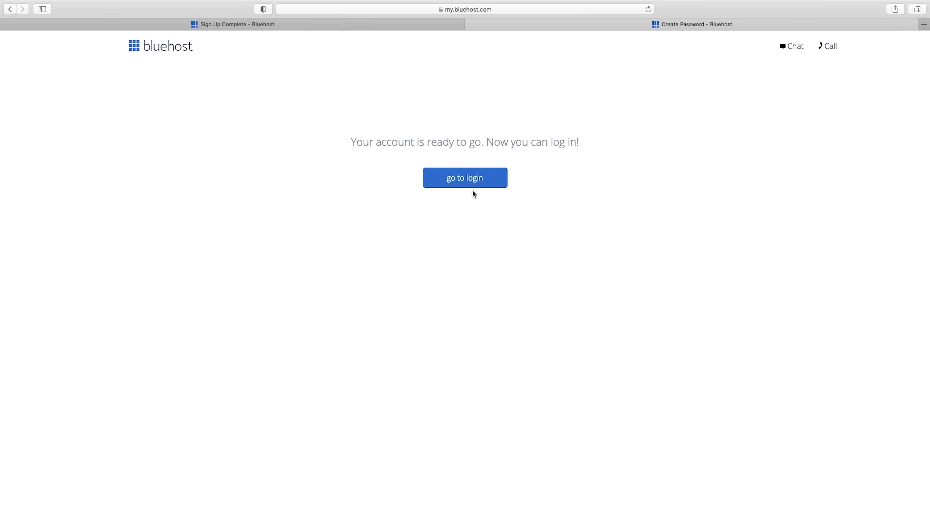
Go to the login page and log in to the hosting account with the copied account password
left_click(471, 185)
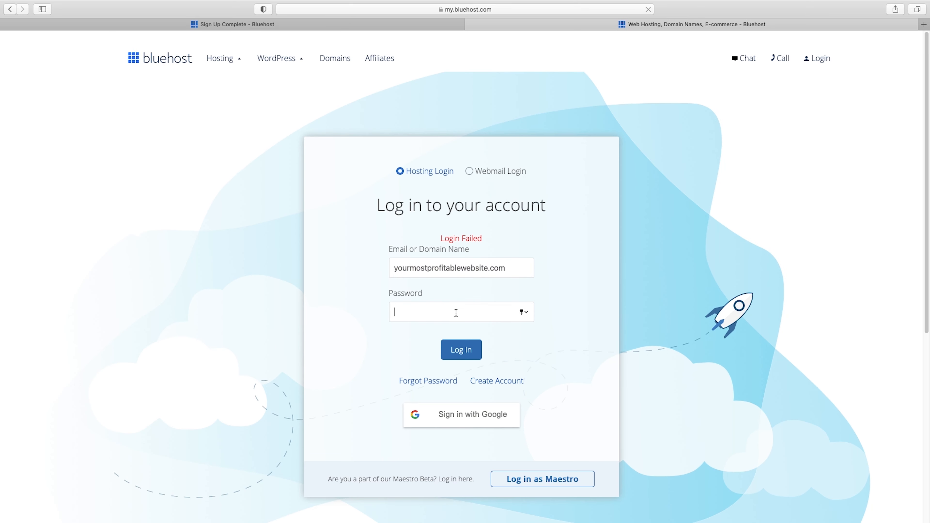
key("super+v")
left_click(465, 356)
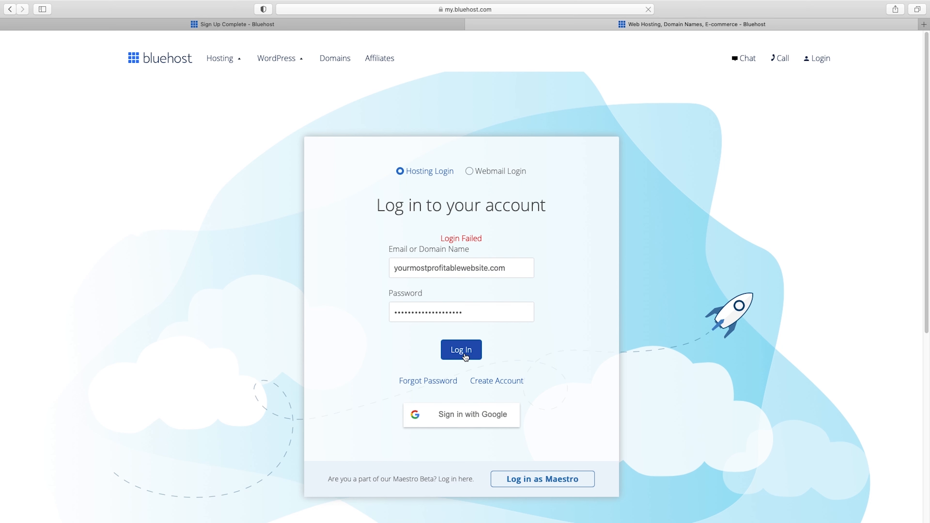
Start creating a website and skip the question about how much help is wanted
left_click(521, 87)
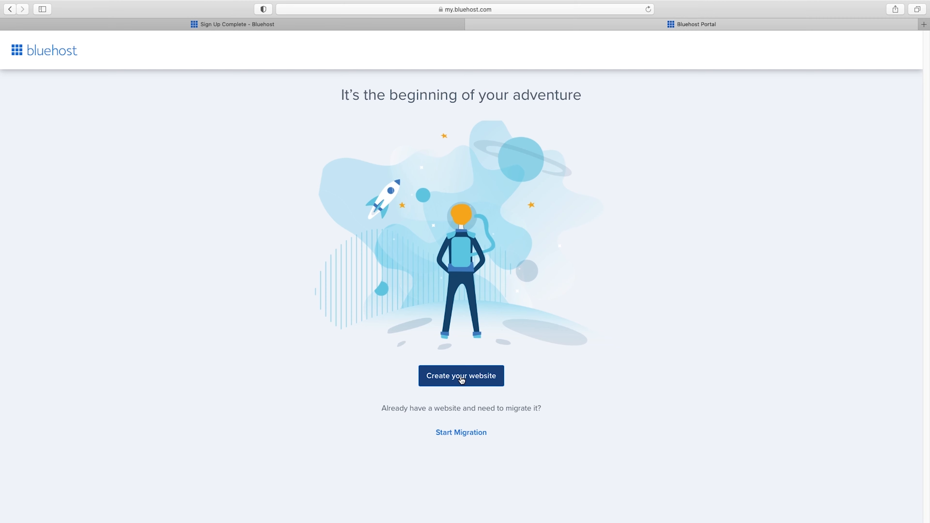
left_click(461, 379)
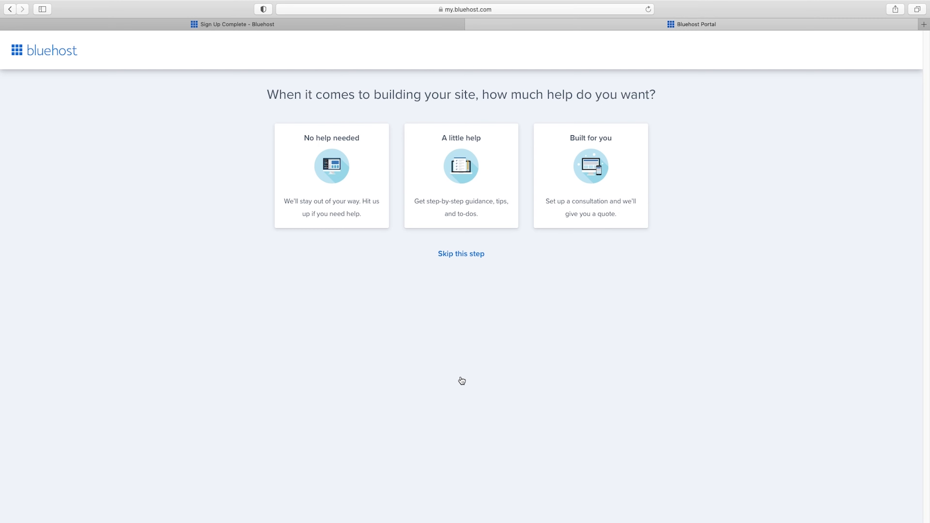
left_click(458, 259)
left_click(459, 260)
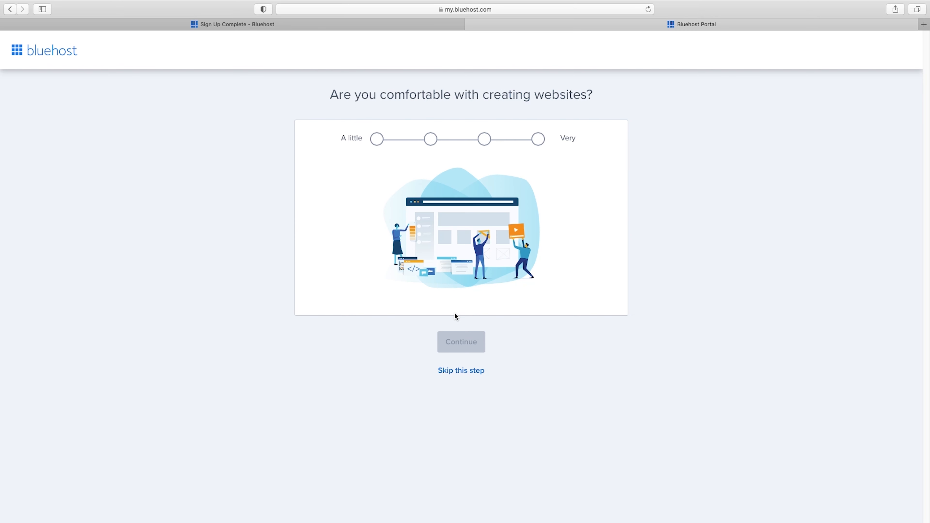
Skip the website-building comfort question and choose the WordPress "Limitless customization" option for building the site
left_click(459, 369)
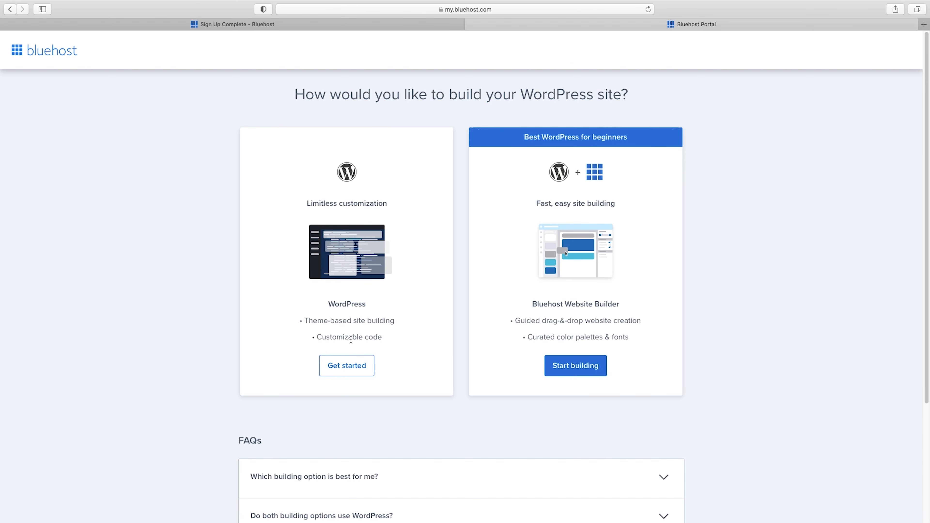
left_click(347, 363)
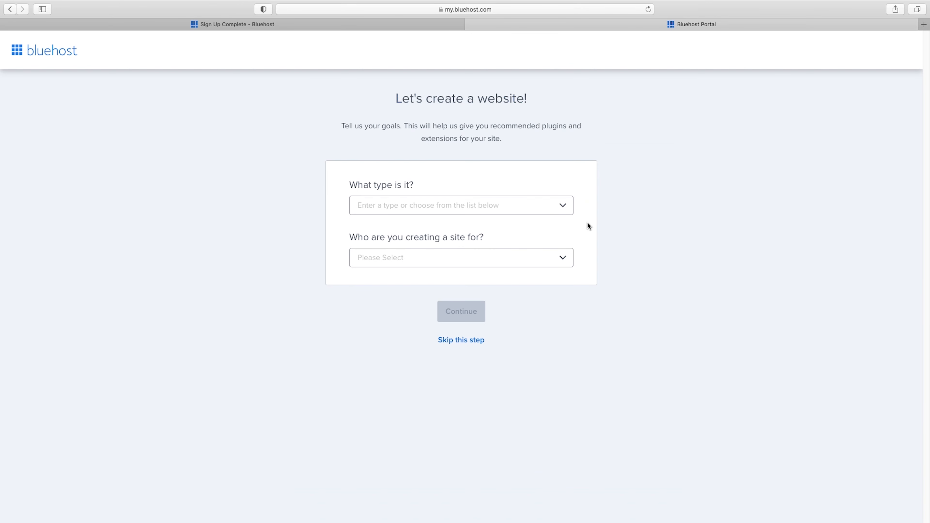
Choose "Consulting & Coaching" as the website type and skip the rest of the site goals questions
left_click(519, 206)
scroll(459, 310, "down", 1)
scroll(459, 309, "down", 3)
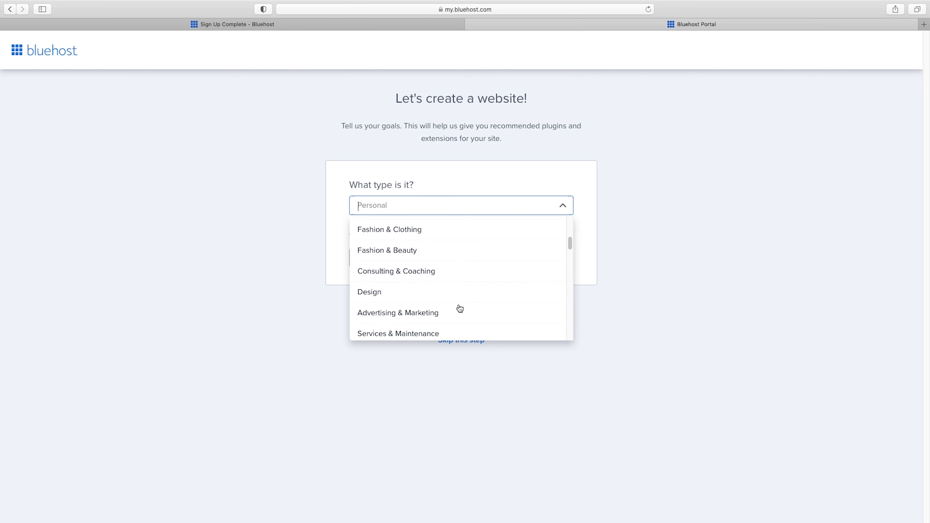
left_click(462, 271)
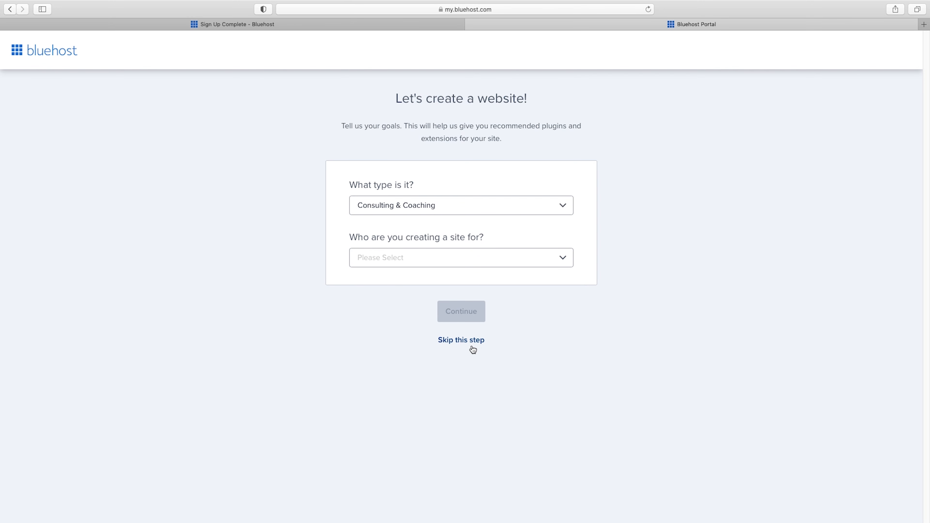
left_click(451, 343)
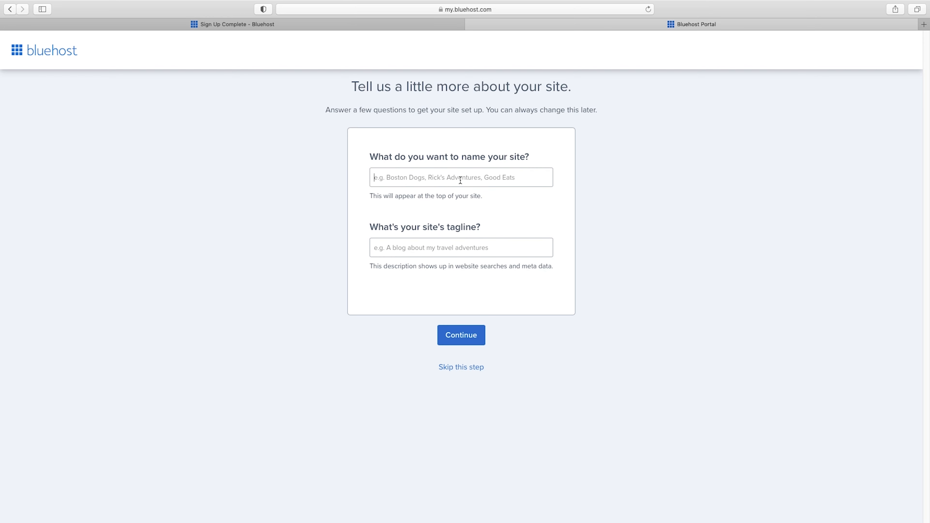
Name the site "Business Name Here", leave the tagline empty, and skip picking a theme
type("Business Name ")
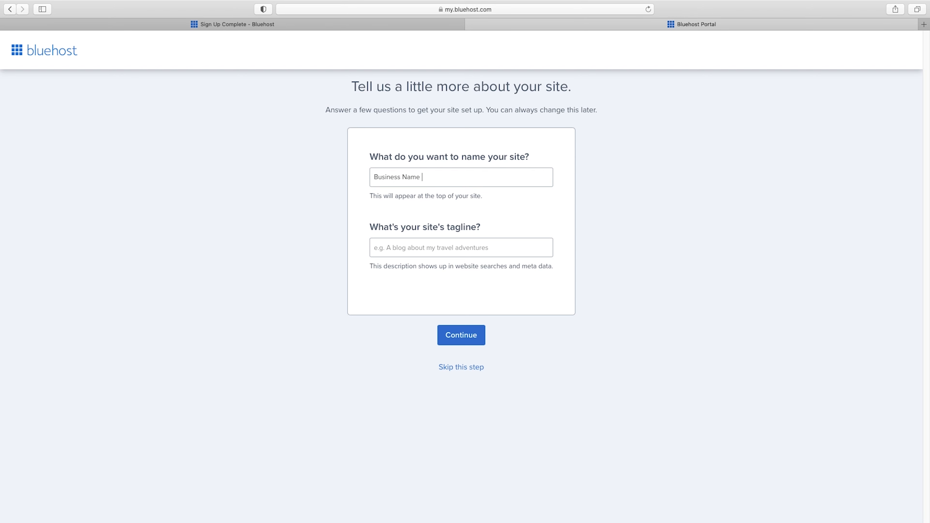
type("Here")
left_click(462, 334)
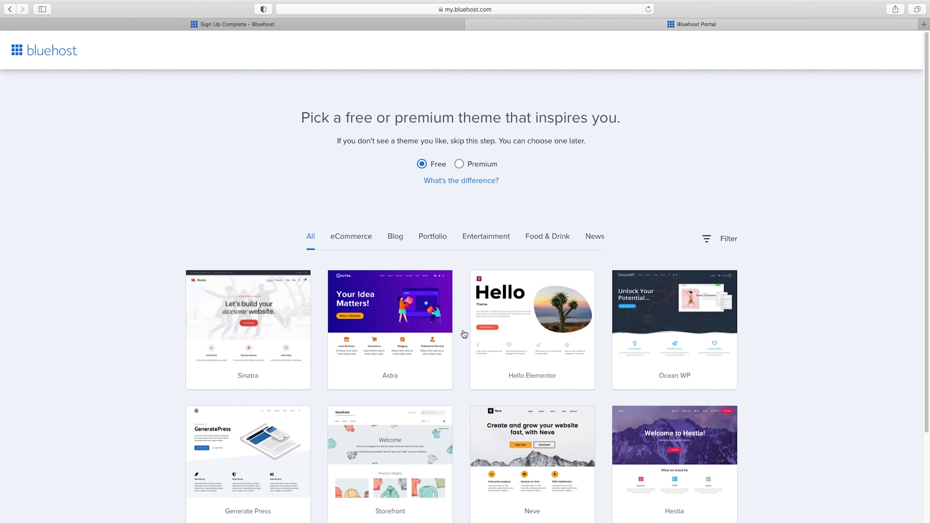
scroll(464, 326, "down", 3)
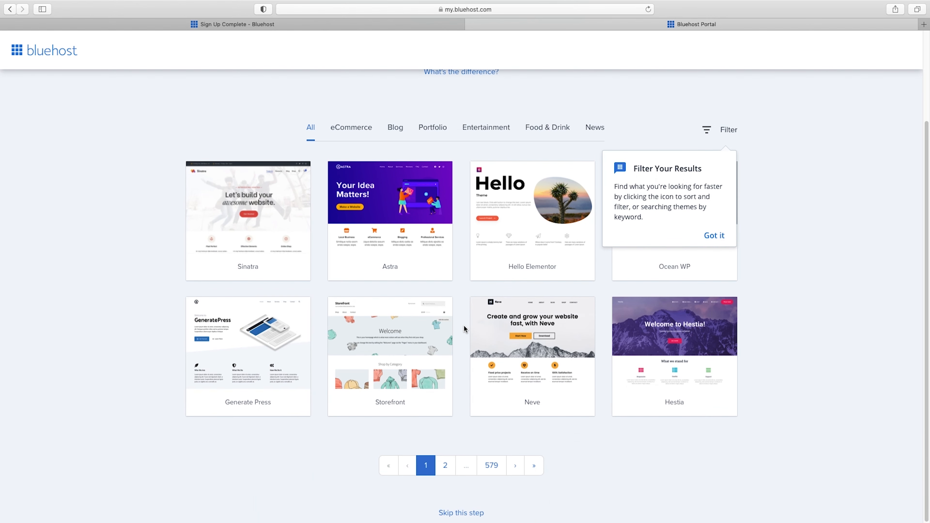
left_click(464, 513)
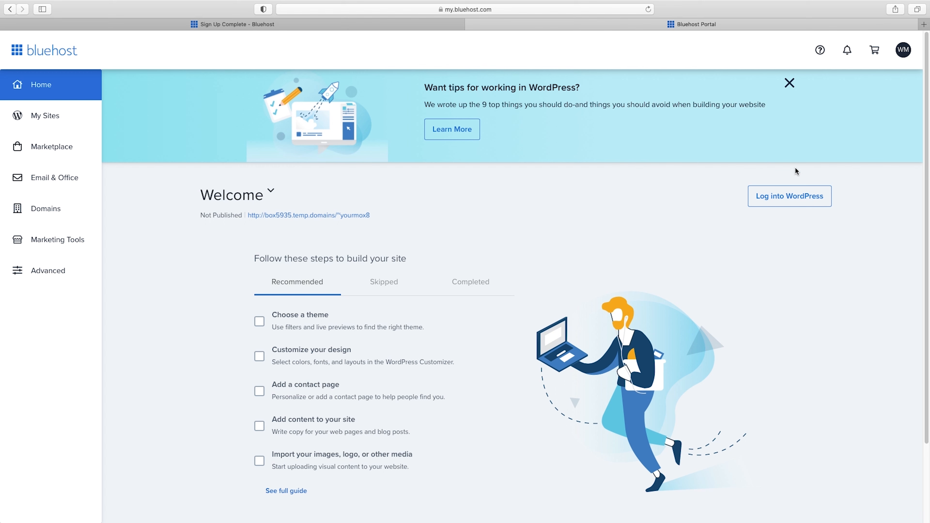
Log into WordPress from the hosting portal and go to the site's main Dashboard
left_click(798, 199)
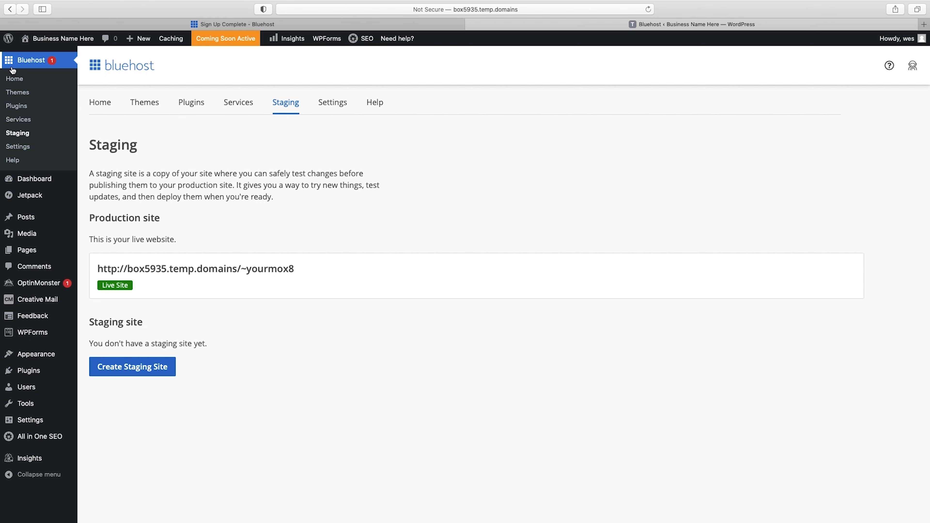
left_click(31, 181)
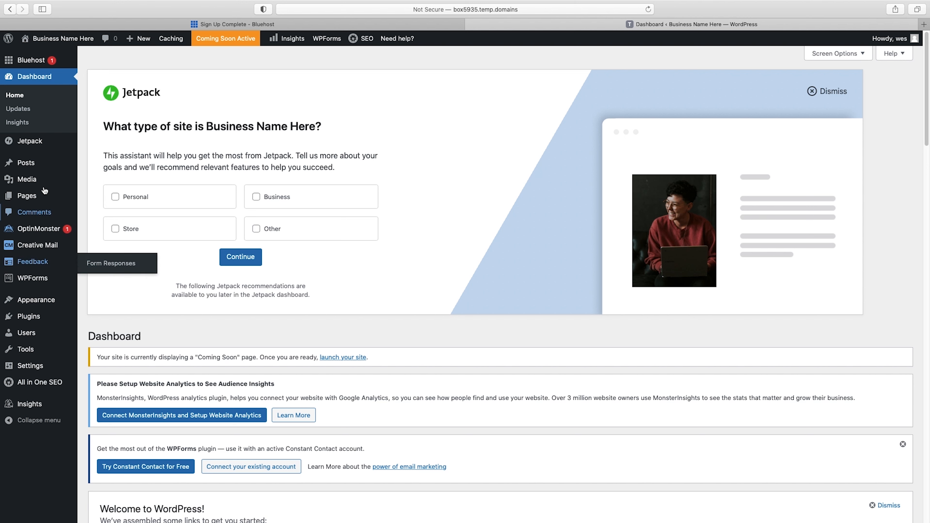
mouse_move(37, 163)
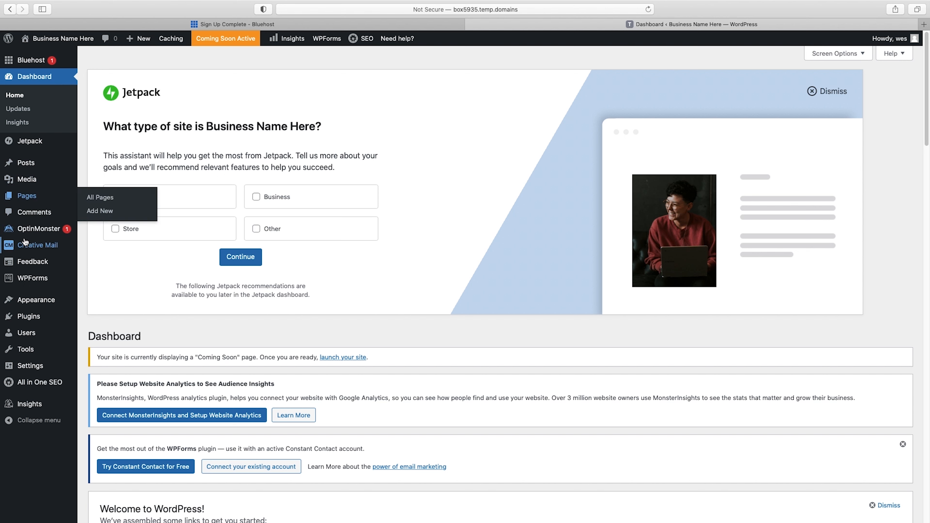
Edit the administrator's profile from the full user list and start setting a new password under Account Management
mouse_move(28, 335)
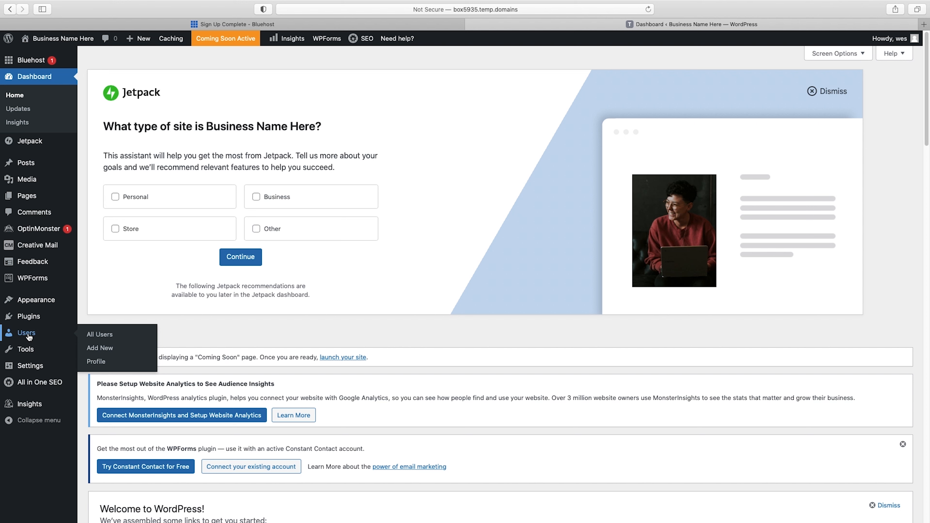
left_click(96, 336)
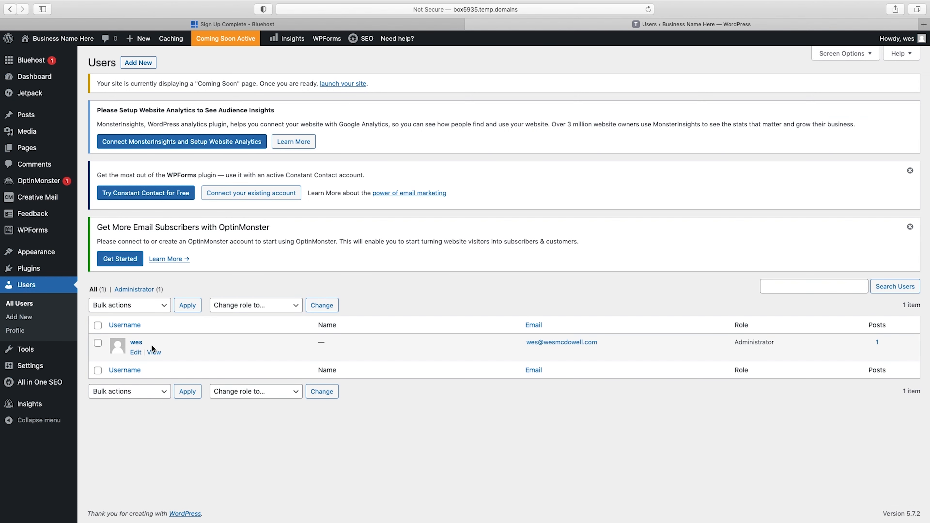
left_click(135, 352)
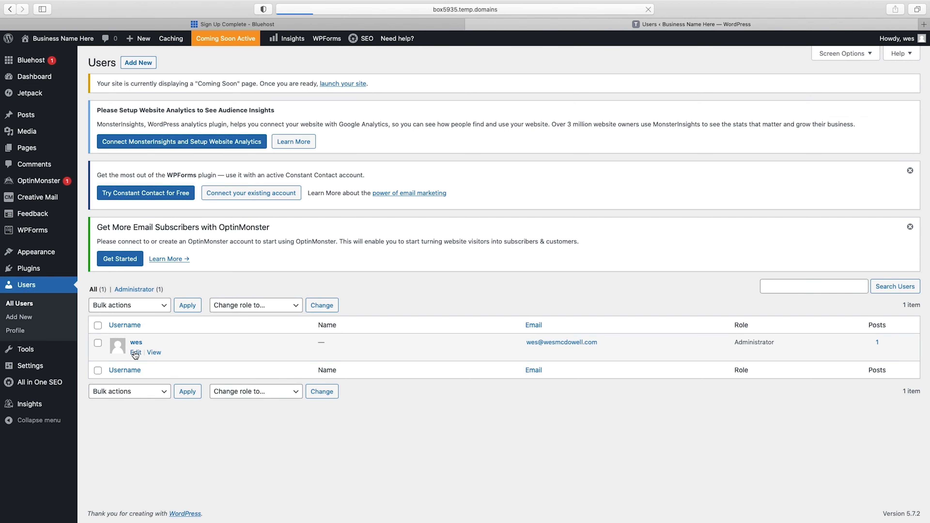
scroll(442, 308, "down", 10)
scroll(441, 311, "down", 3)
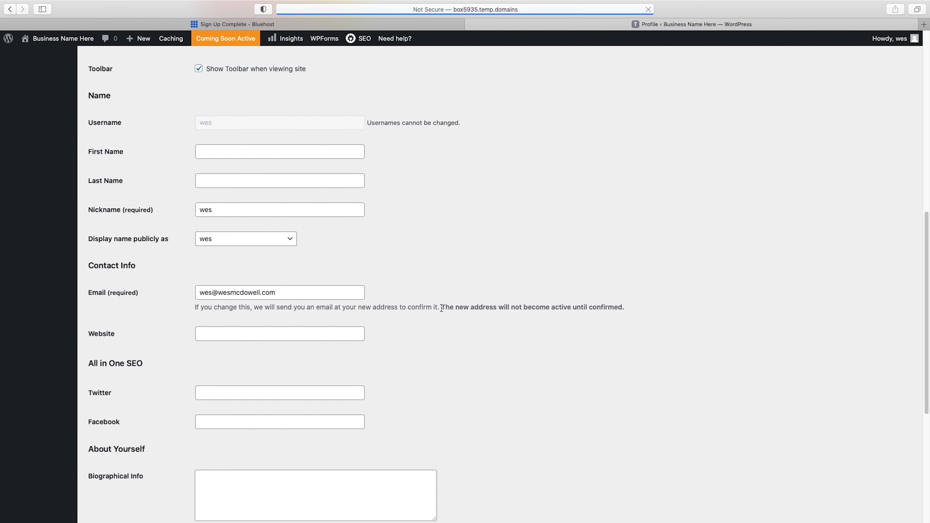
scroll(228, 166, "up", 1)
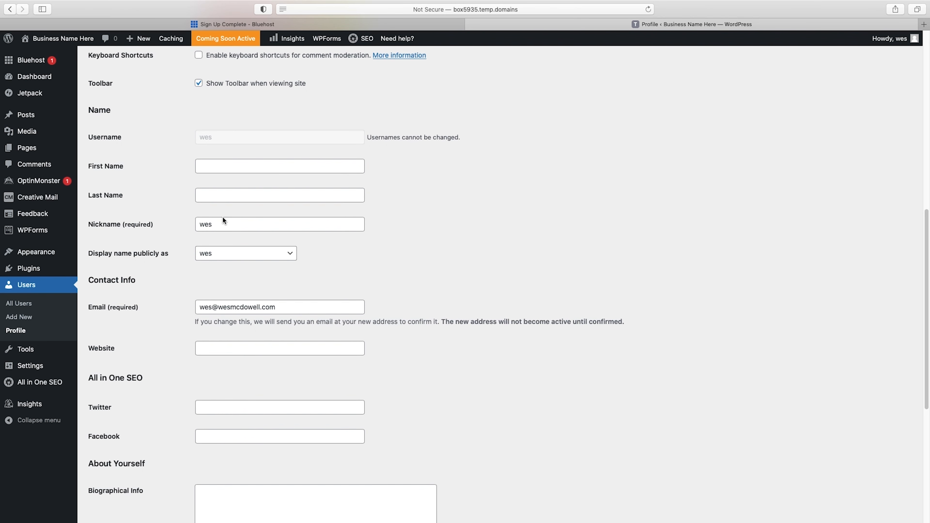
scroll(271, 259, "down", 1)
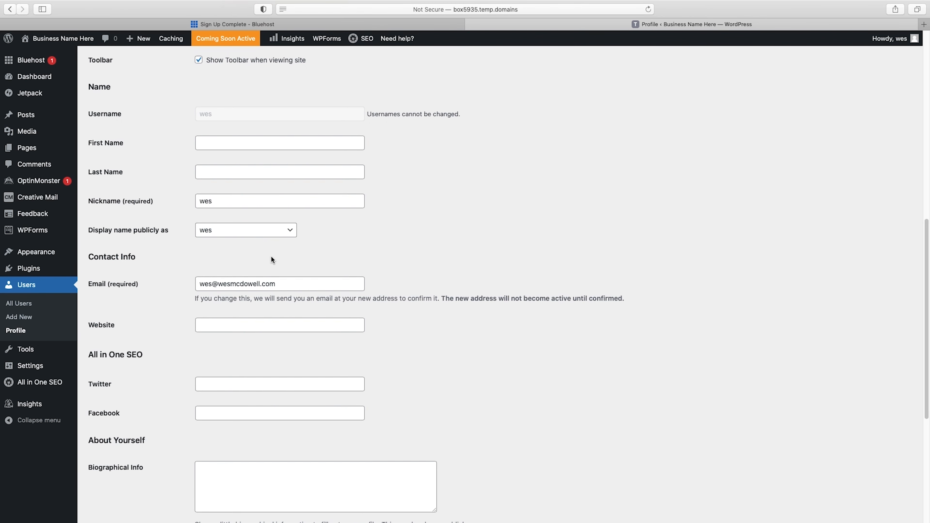
scroll(271, 260, "down", 2)
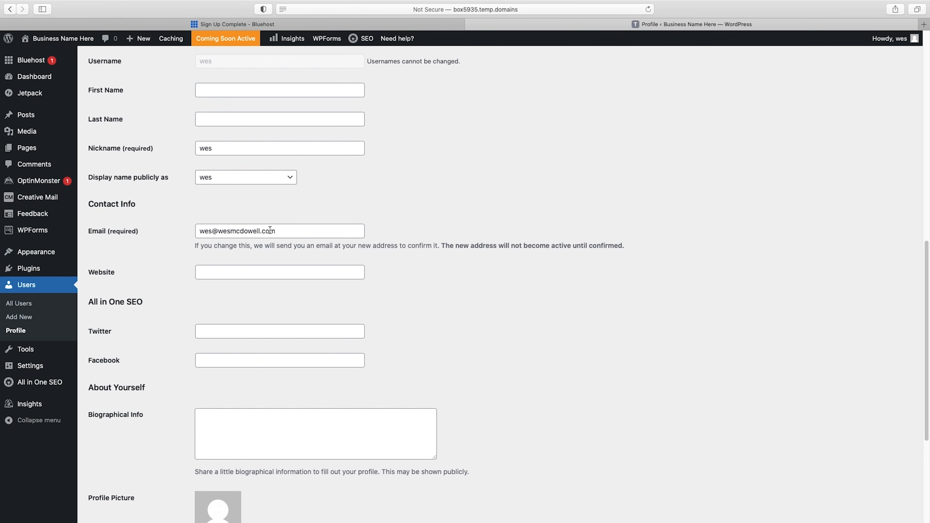
scroll(270, 230, "down", 8)
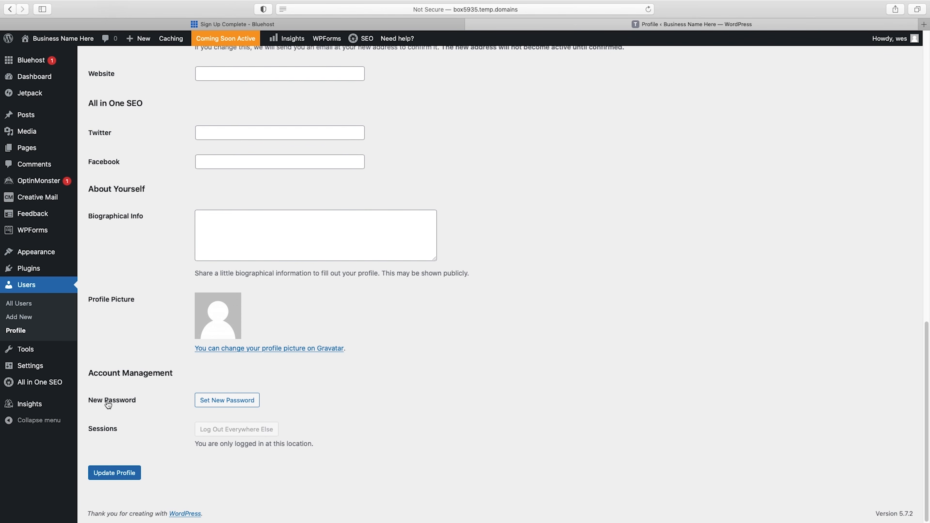
left_click(227, 403)
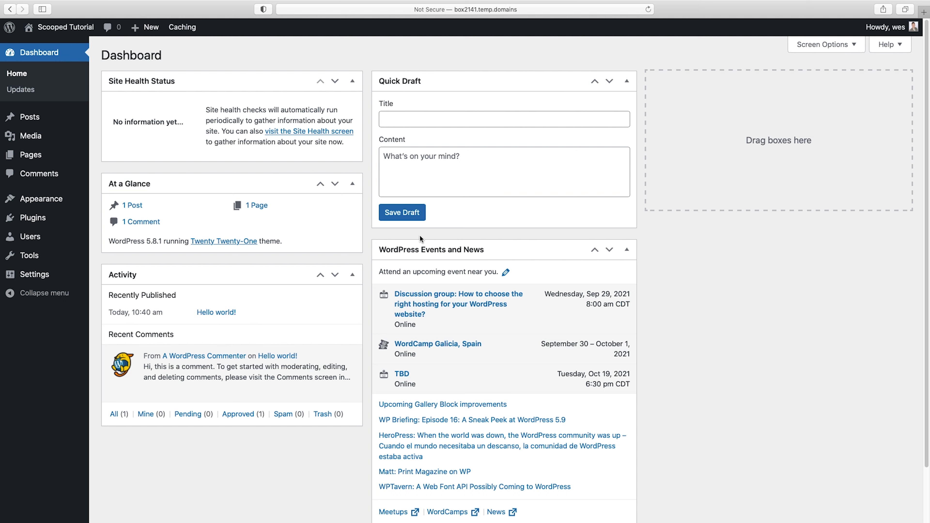
Search for new plugins with "starter templates", then install and activate the Starter Templates plugin by Brainstorm Force
mouse_move(36, 221)
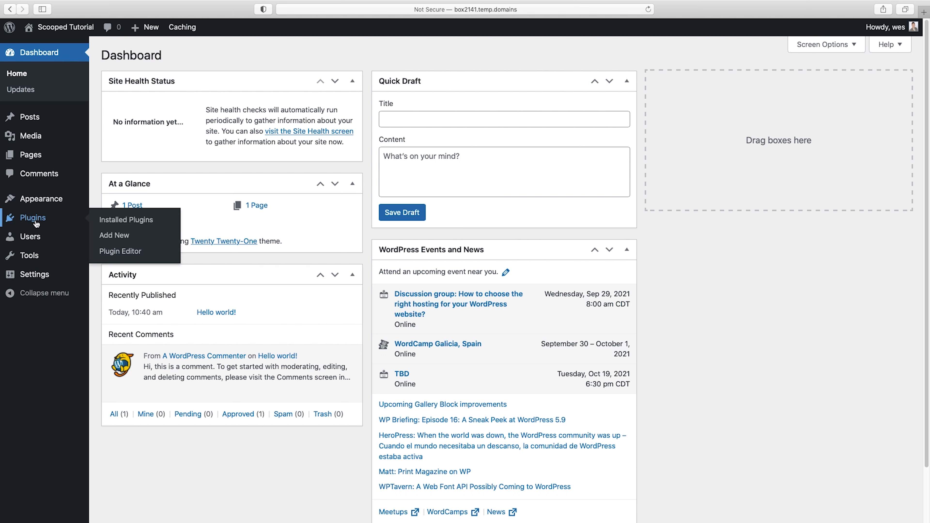
left_click(121, 237)
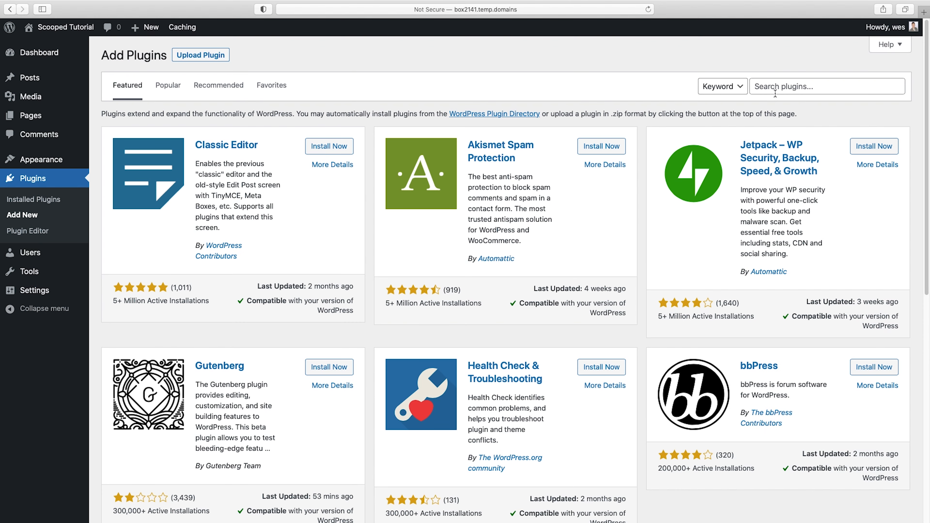
left_click(776, 88)
type("starter")
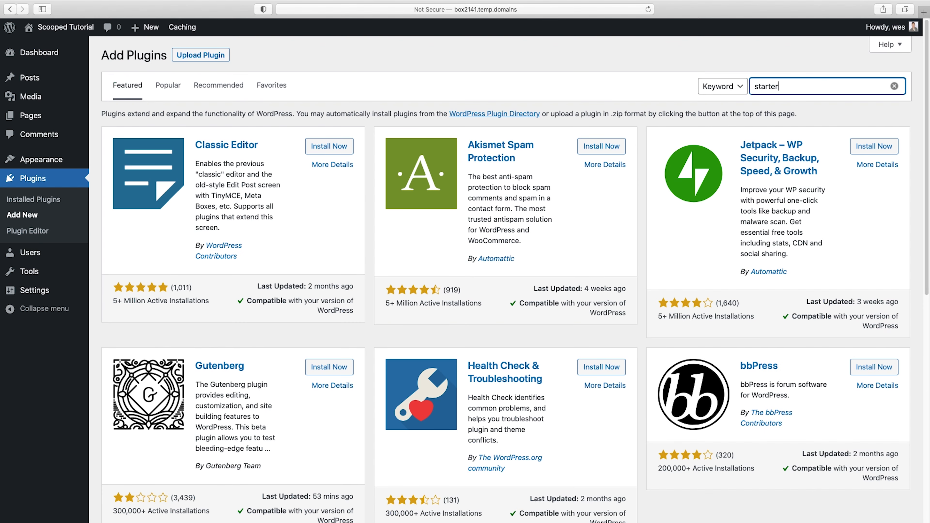
type(" templates")
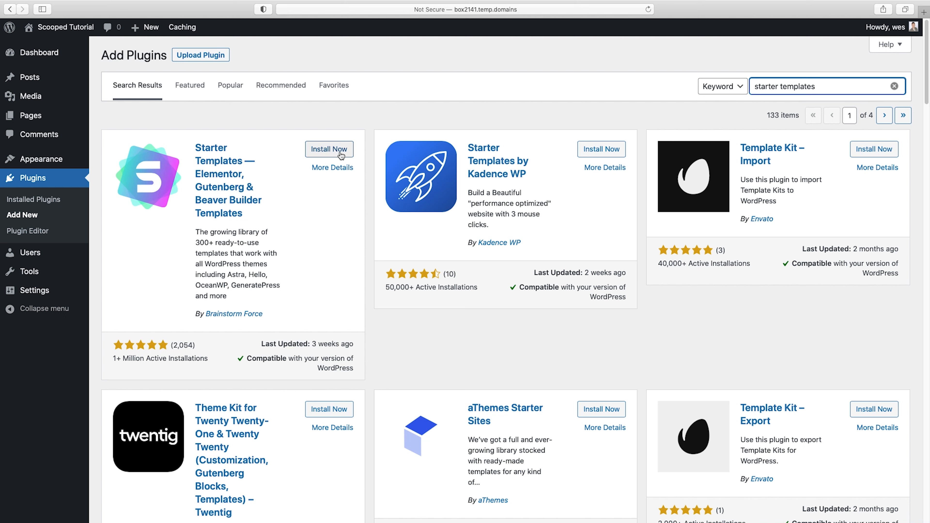
left_click(331, 150)
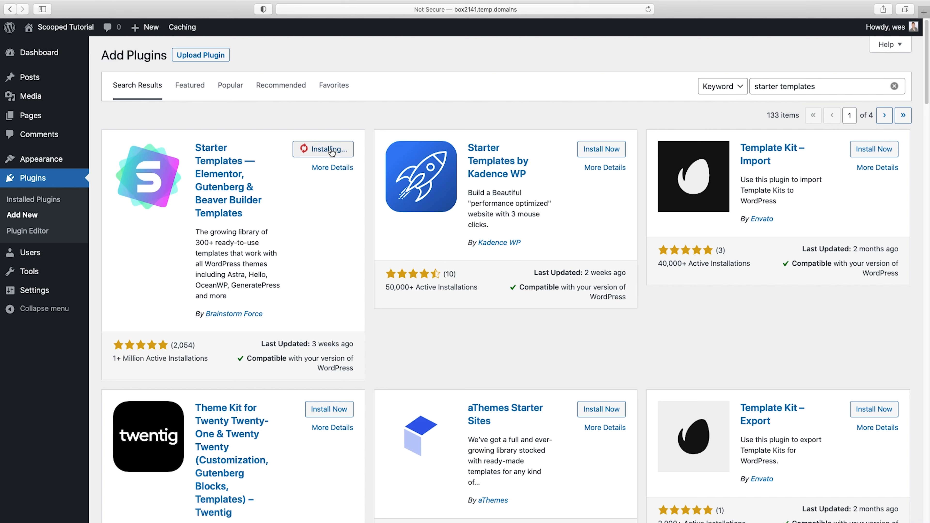
left_click(333, 149)
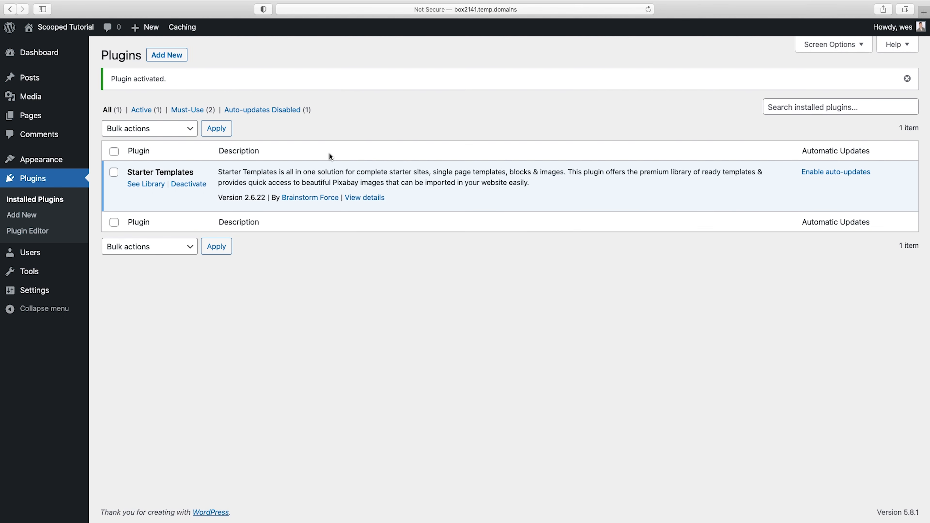
Open the Starter Templates library and select Elementor as the page builder
left_click(142, 187)
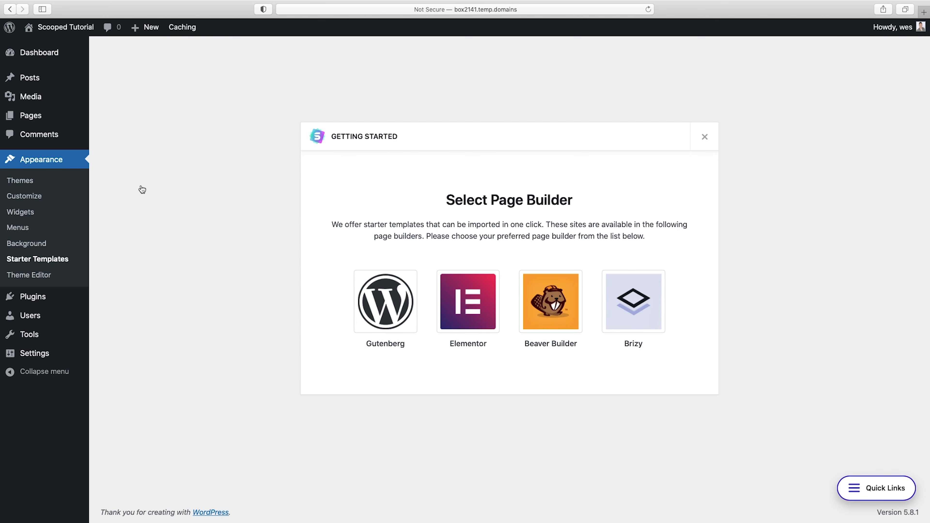
left_click(472, 302)
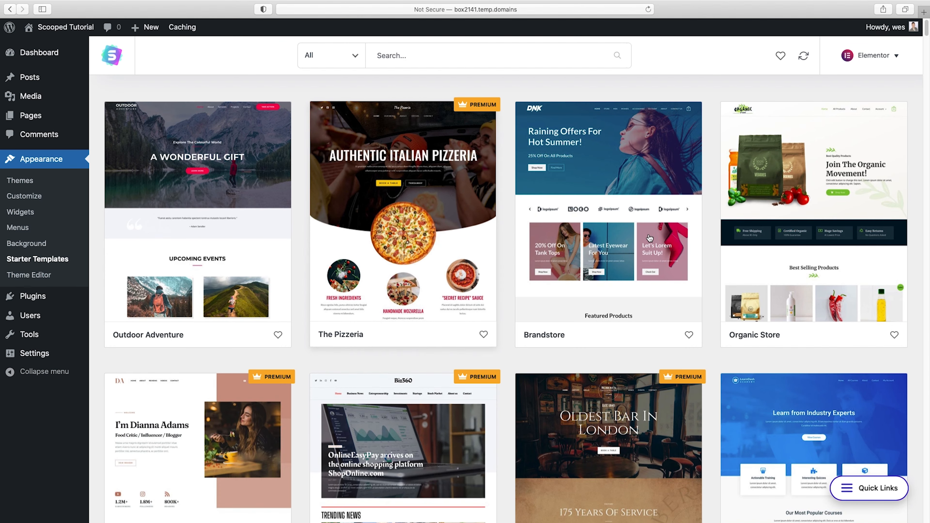
Browse the Elementor starter templates to compare the available designs and which ones are marked Premium
scroll(648, 254, "down", 5)
scroll(648, 253, "down", 15)
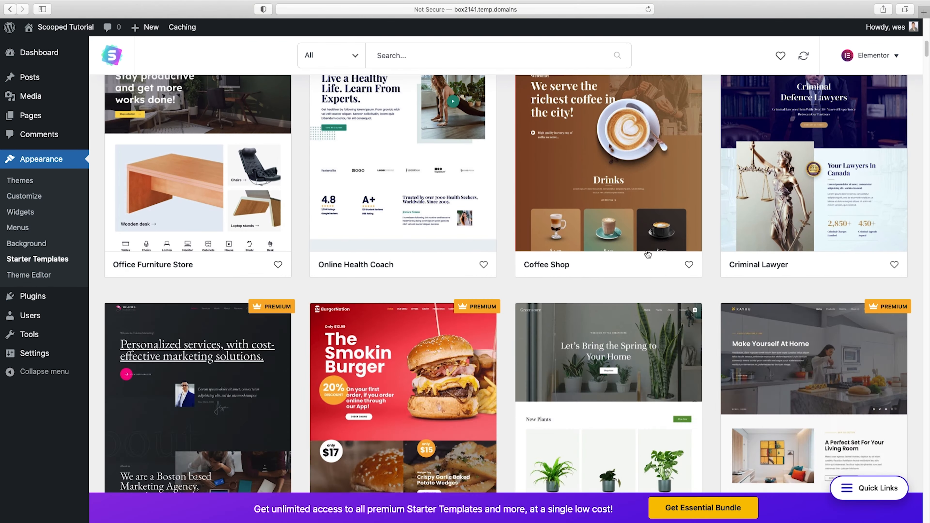
scroll(648, 254, "down", 3)
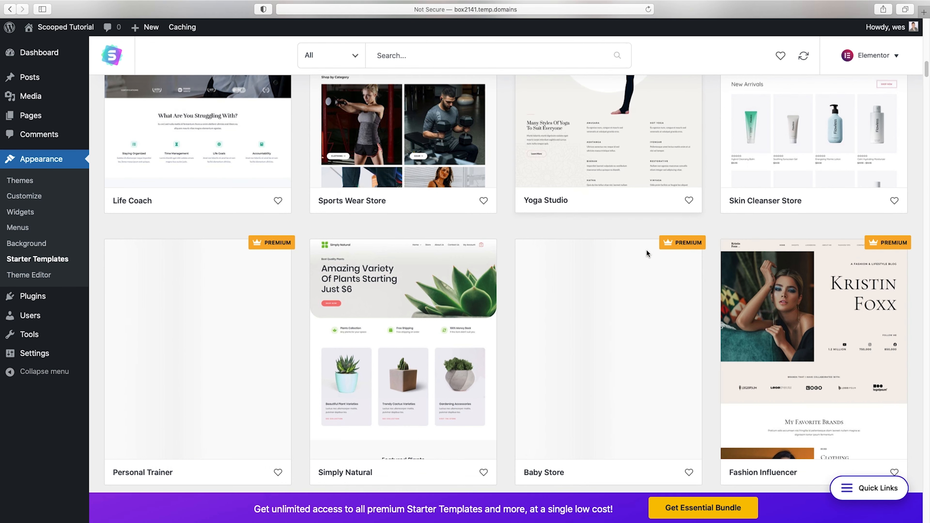
scroll(647, 253, "down", 3)
scroll(647, 254, "down", 8)
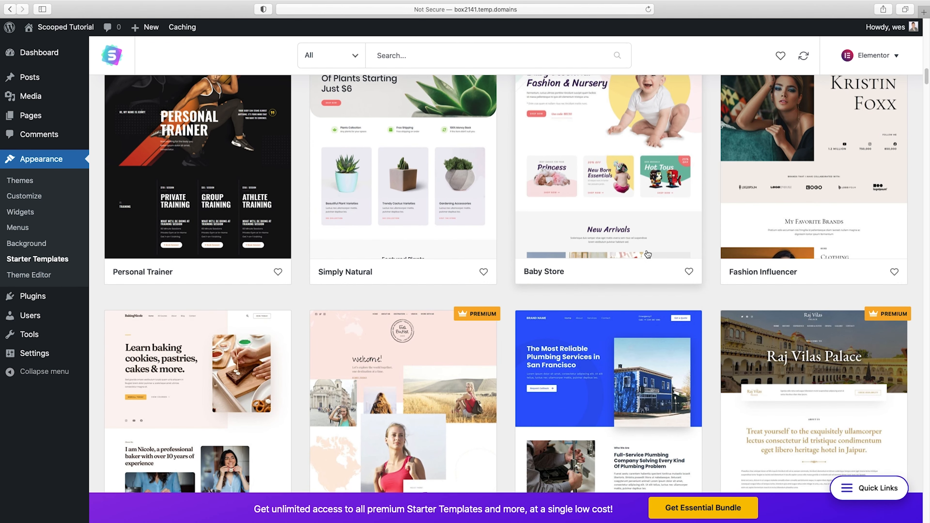
scroll(647, 254, "down", 3)
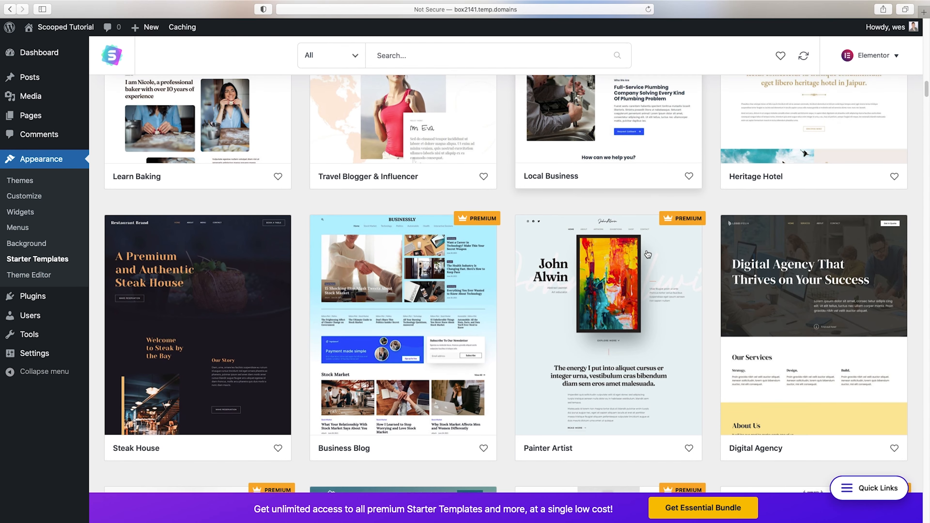
scroll(648, 254, "up", 12)
scroll(647, 254, "up", 15)
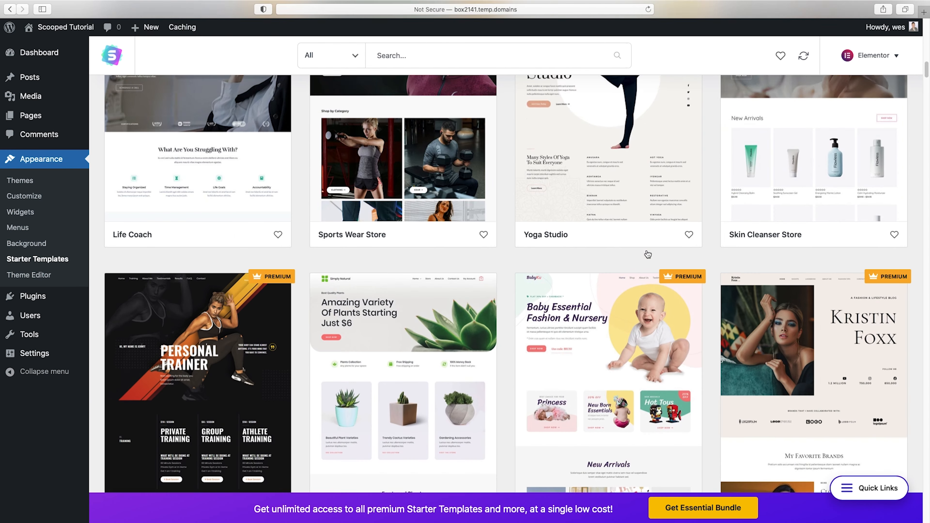
scroll(646, 250, "up", 12)
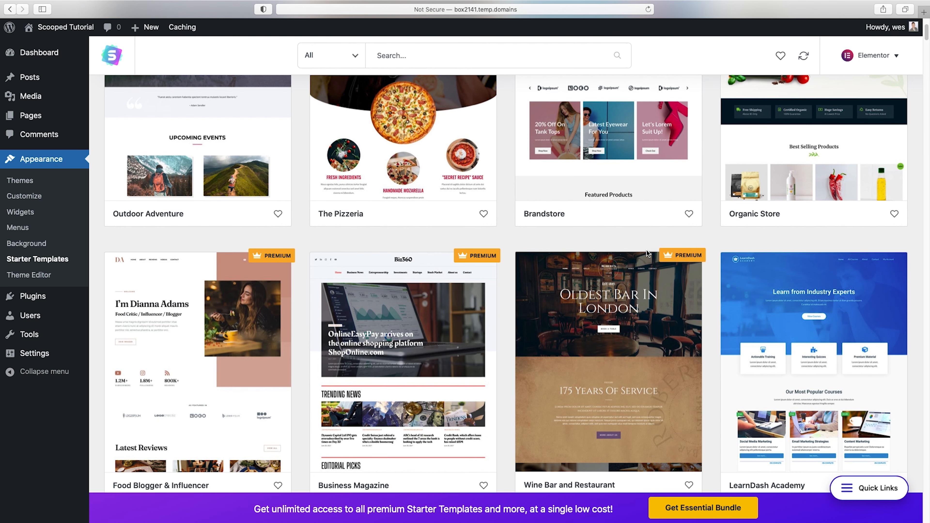
scroll(647, 250, "up", 3)
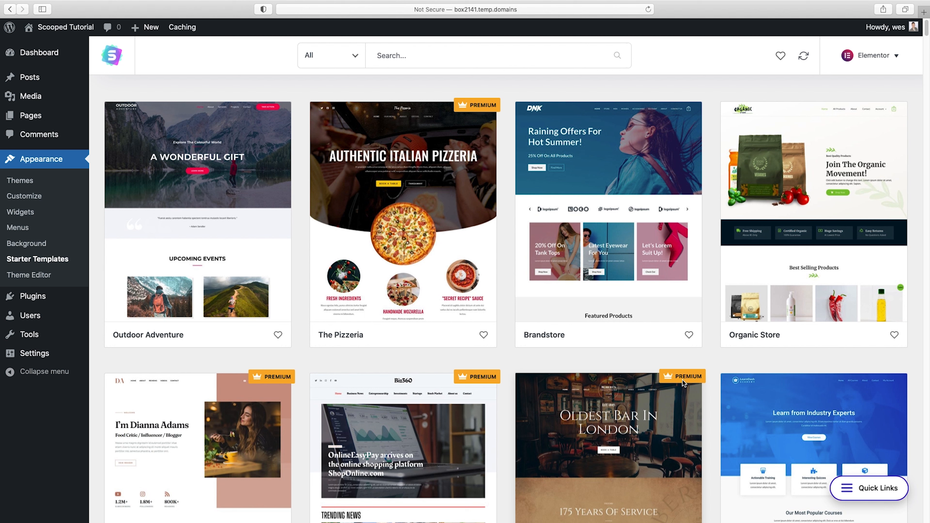
mouse_move(668, 383)
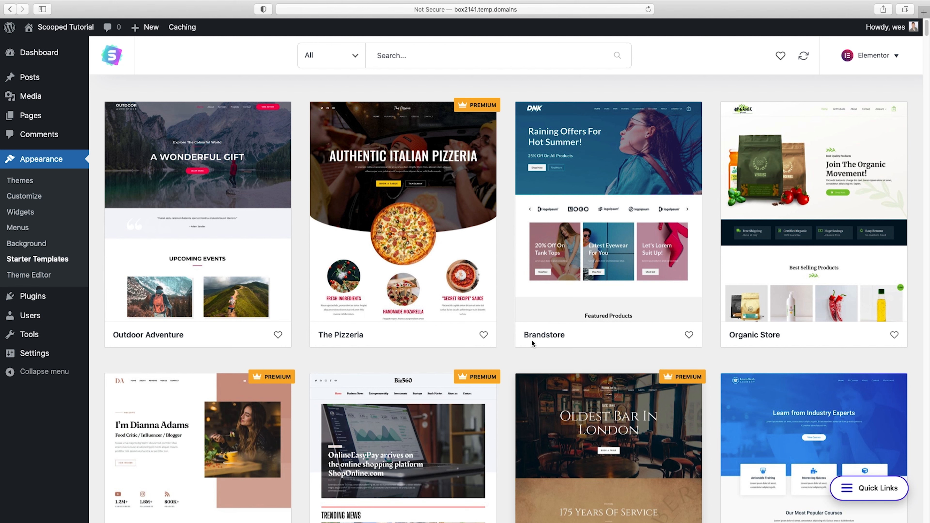
Filter the starter templates to show only Free designs and browse through them
left_click(354, 57)
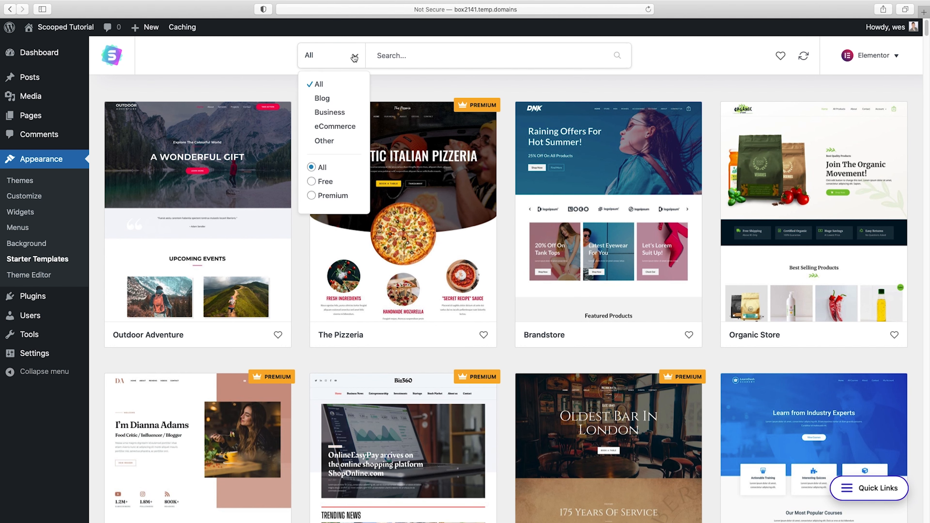
left_click(312, 182)
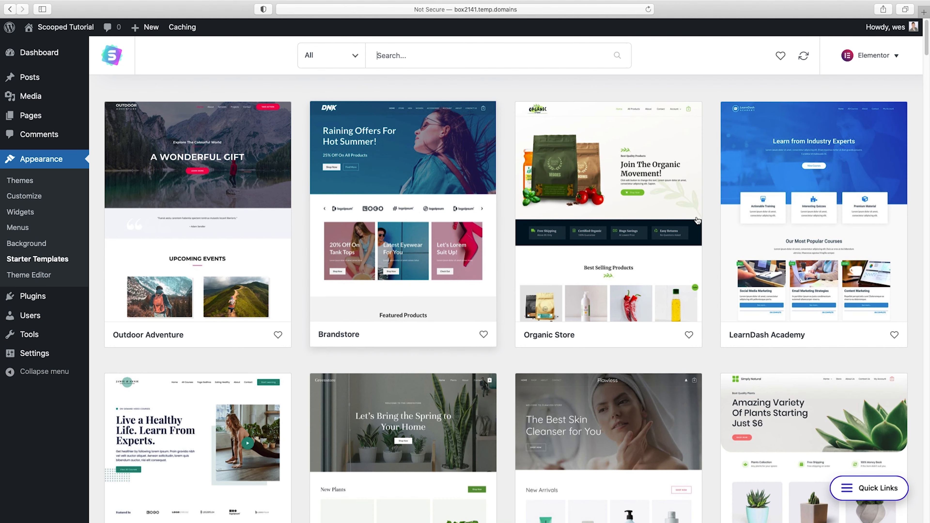
scroll(743, 236, "down", 10)
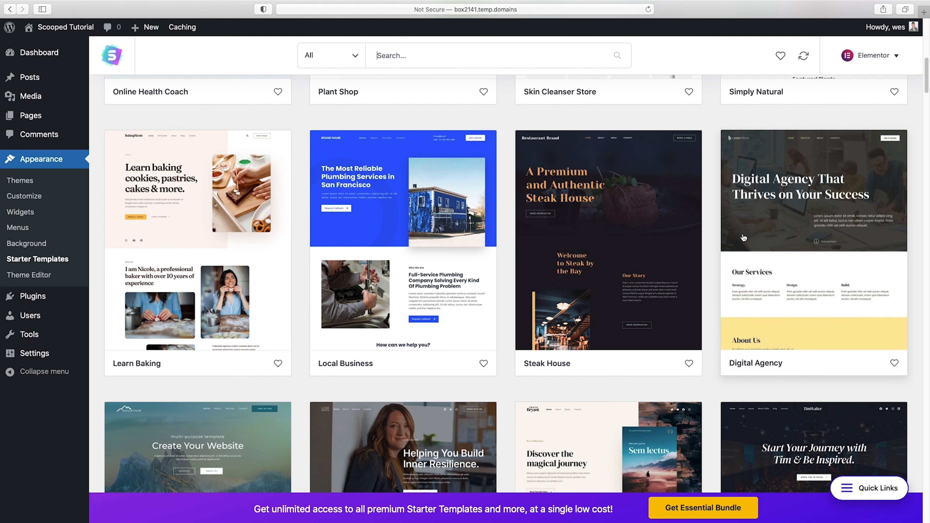
scroll(743, 238, "down", 20)
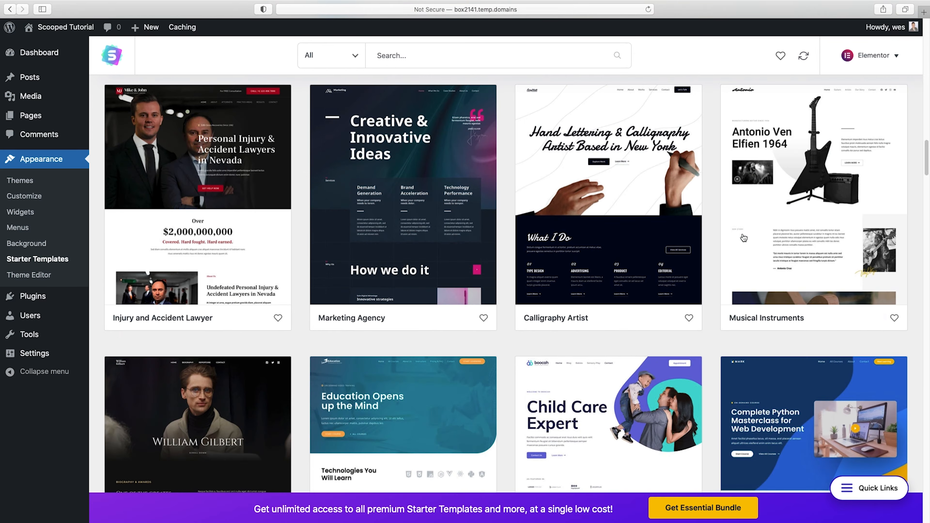
scroll(743, 237, "down", 20)
scroll(744, 237, "up", 15)
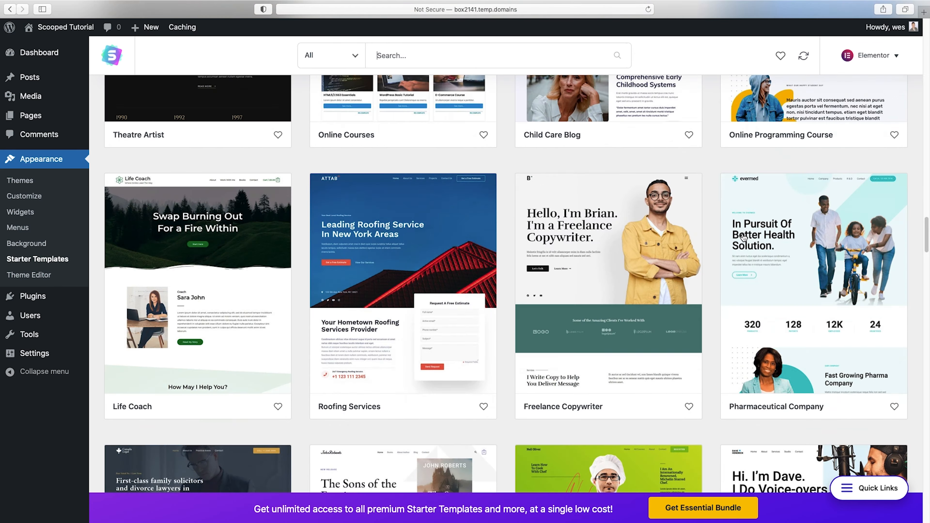
scroll(743, 237, "up", 20)
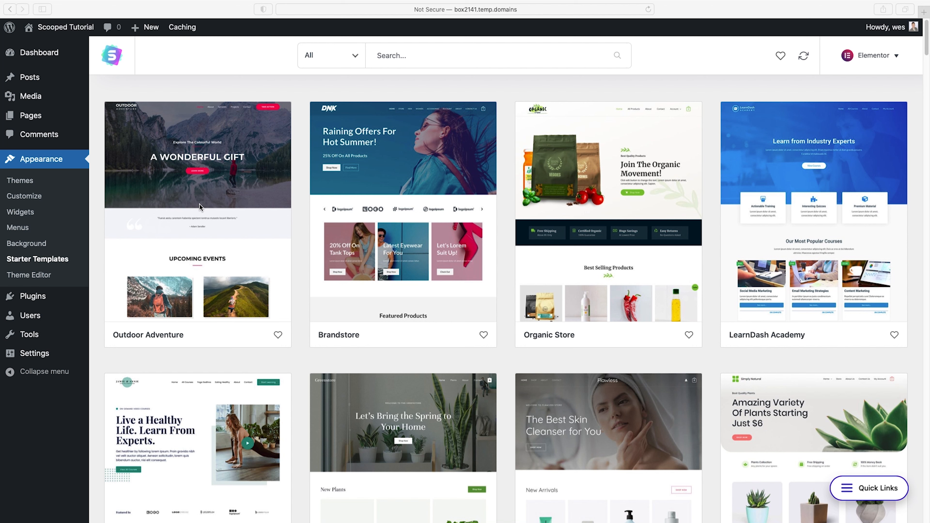
Open the Outdoor Adventure template and start importing its complete site
left_click(216, 228)
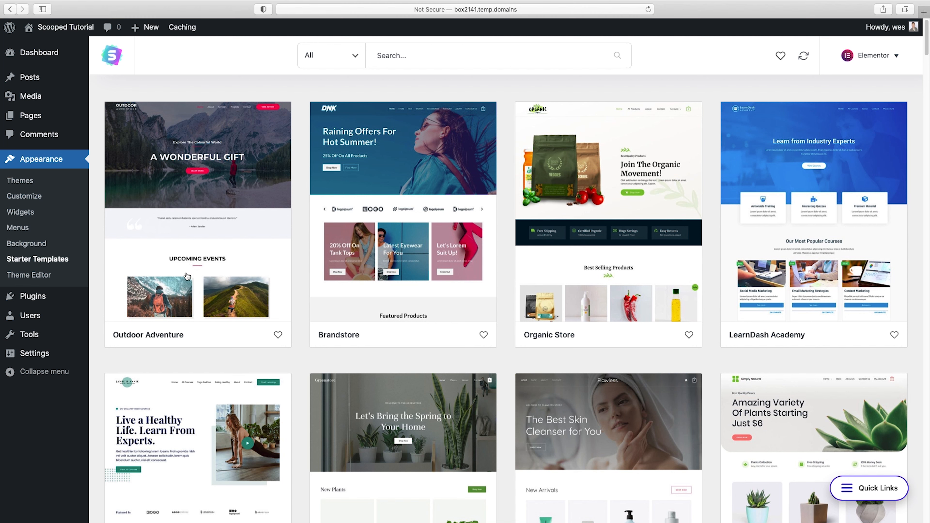
left_click(164, 338)
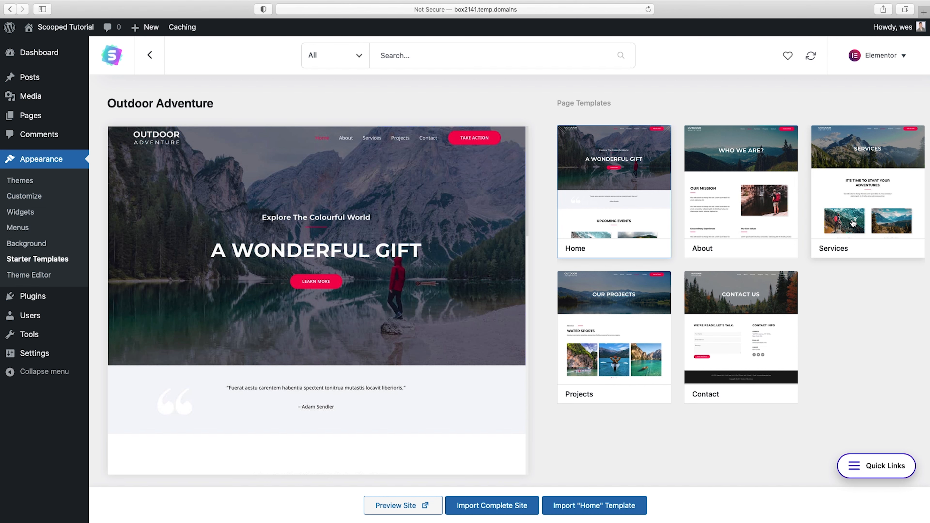
left_click(495, 510)
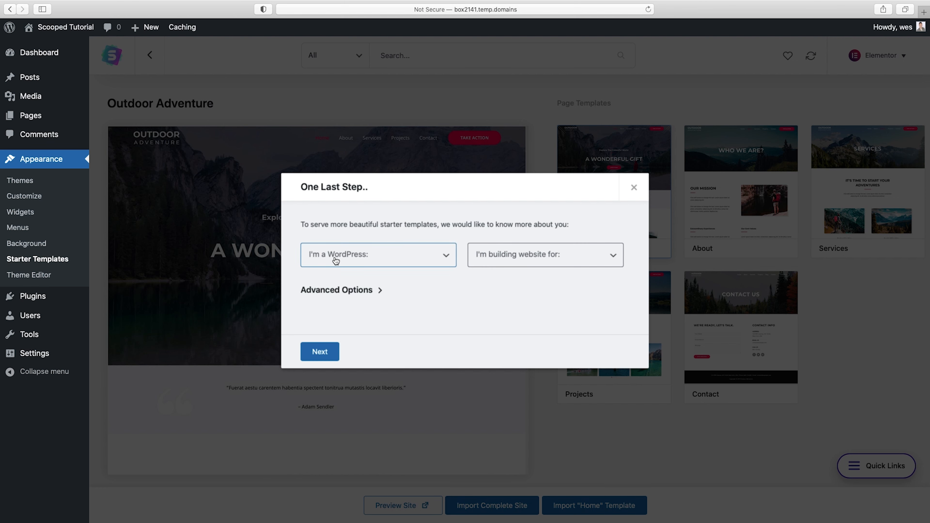
Answer the import questions with Intermediate and Myself/My company, and skip entering the contact details
left_click(399, 256)
left_click(397, 276)
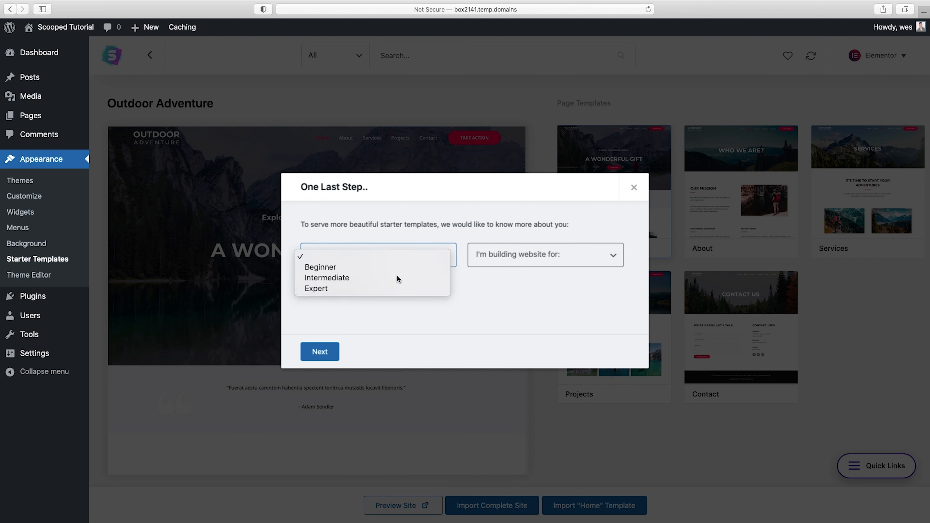
left_click(563, 256)
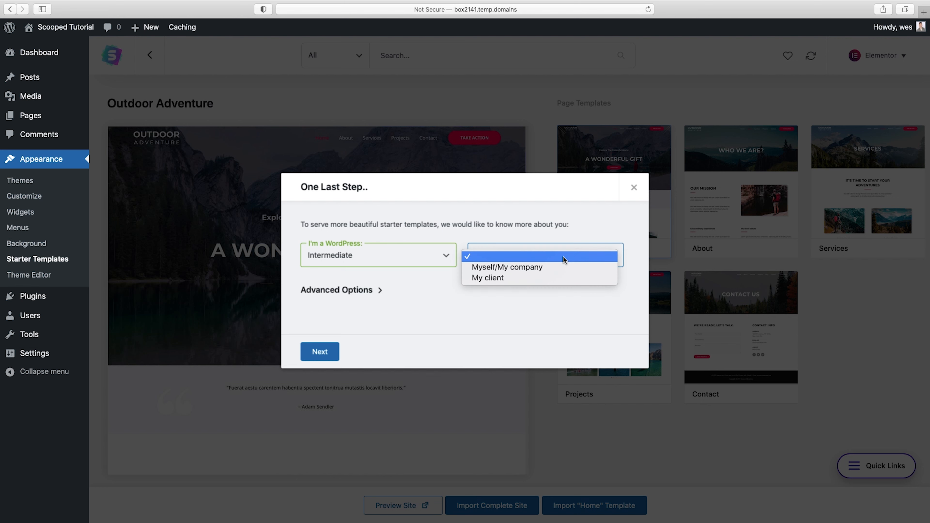
left_click(561, 269)
left_click(320, 352)
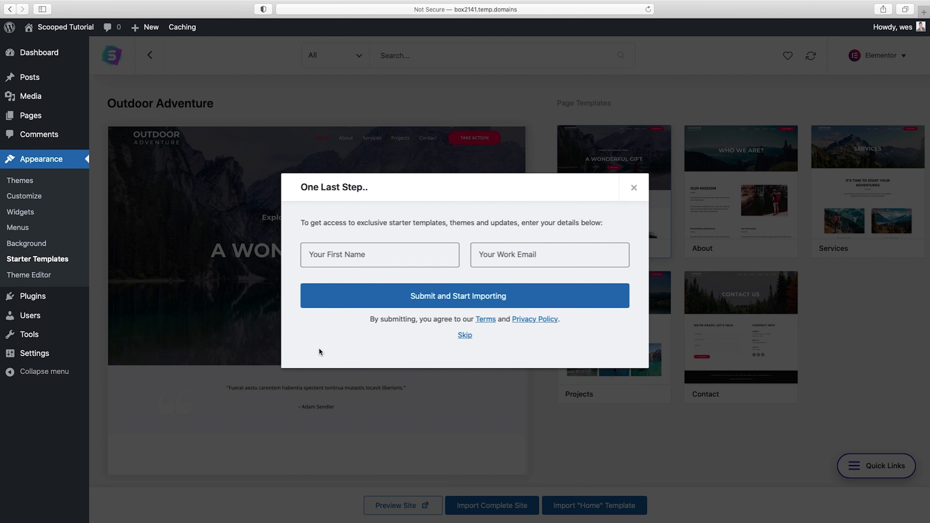
left_click(467, 336)
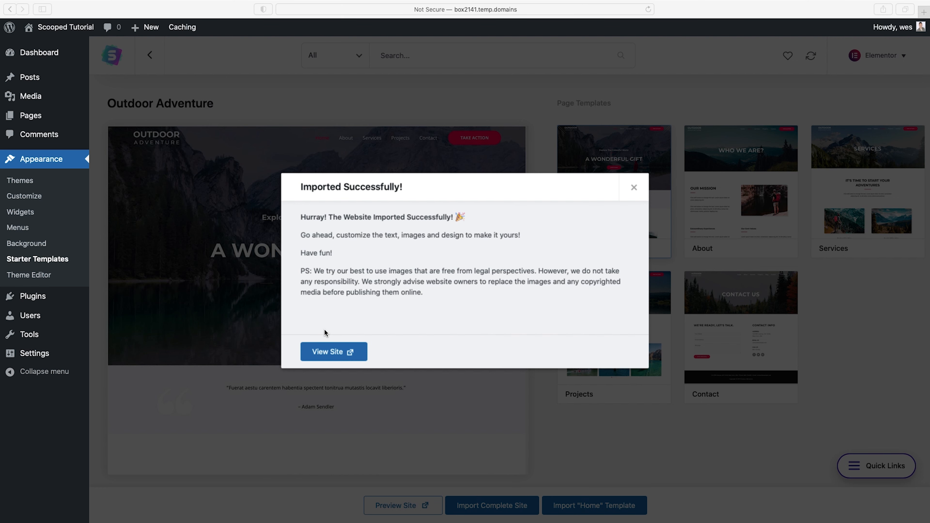
View the imported site and look over its home page sections, from the hero area to the upcoming tours
left_click(335, 352)
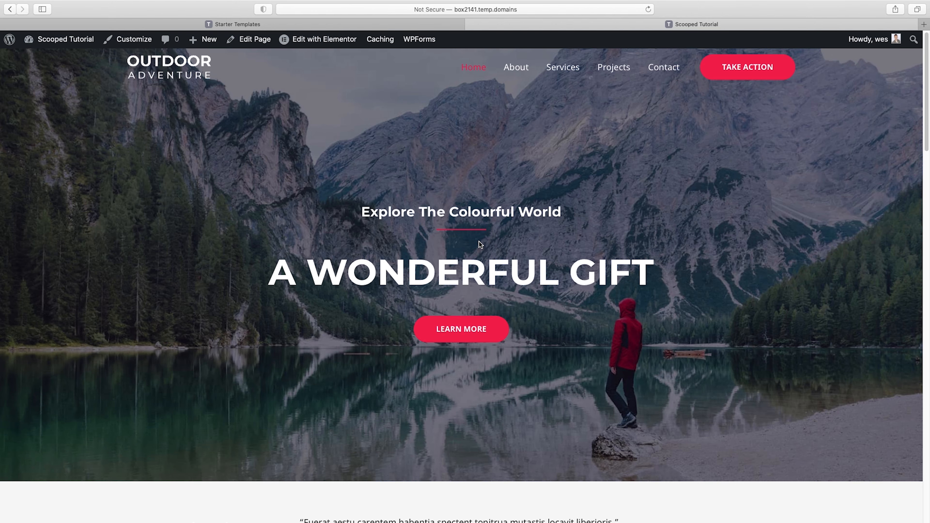
scroll(478, 241, "down", 20)
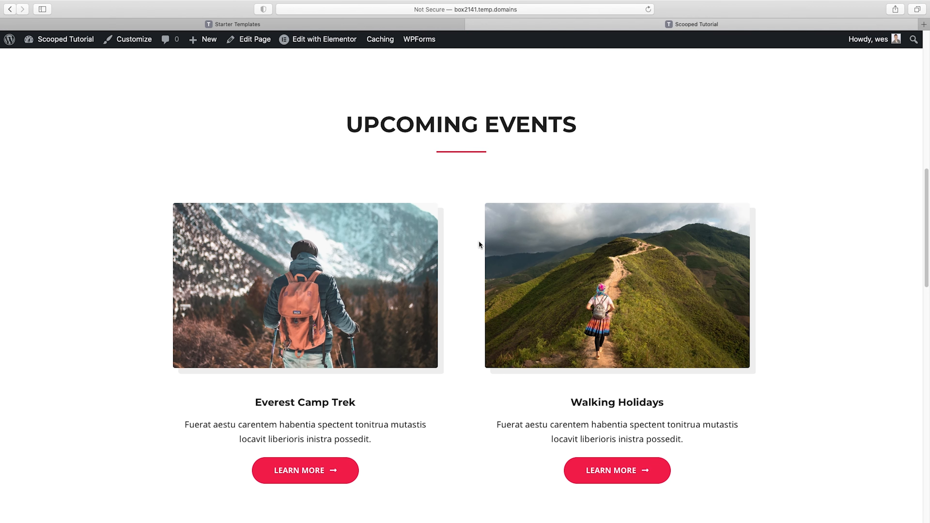
scroll(479, 241, "down", 15)
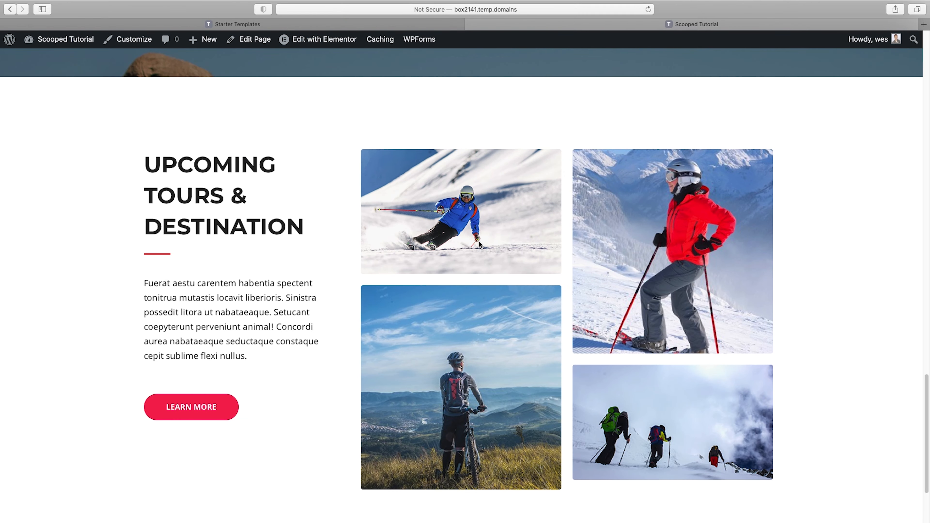
scroll(479, 242, "up", 20)
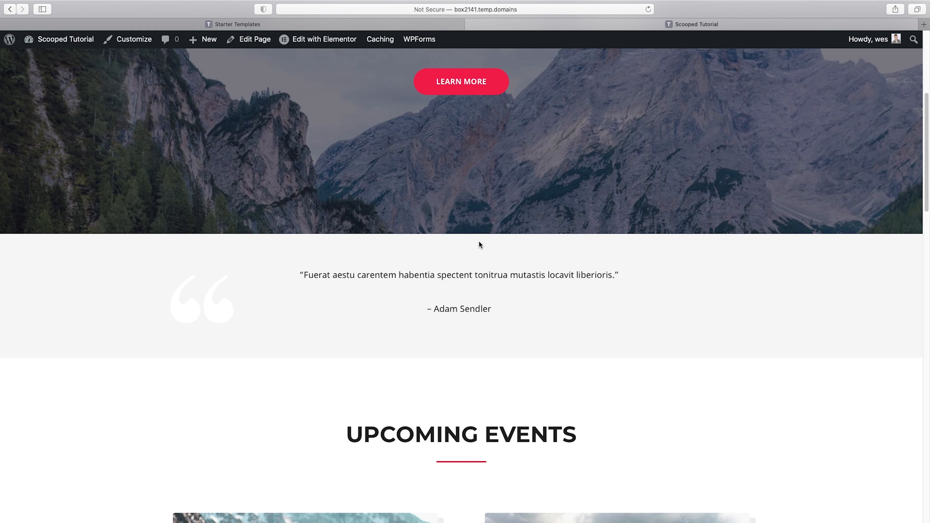
scroll(479, 243, "up", 7)
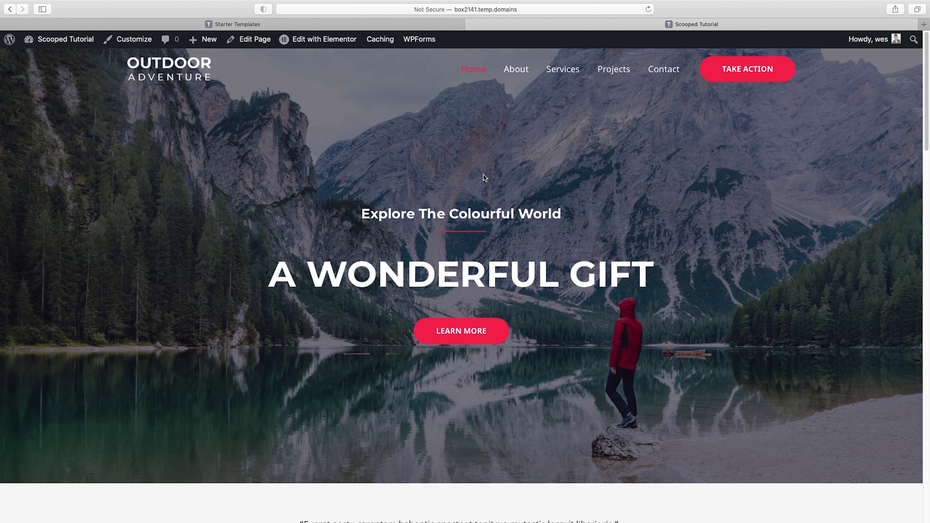
Open the home page for editing with Elementor and look over its editable sections
mouse_move(325, 41)
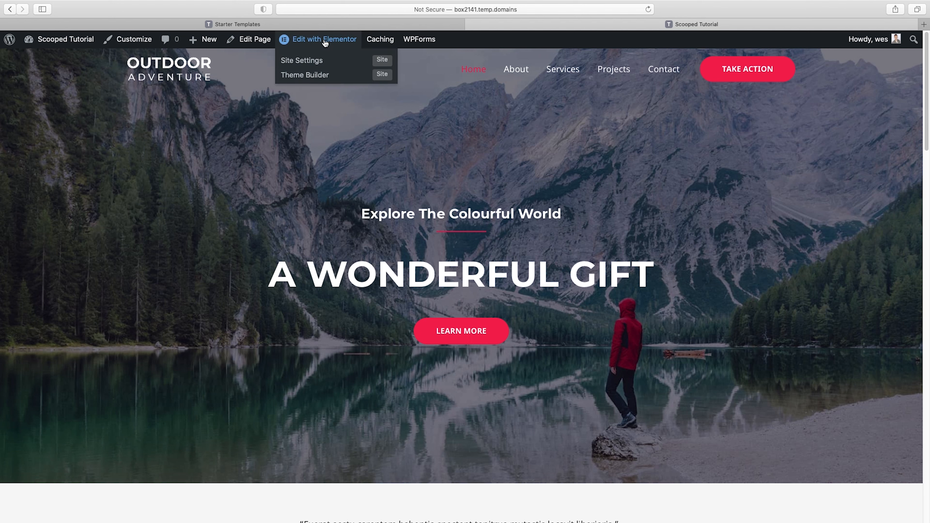
left_click(325, 43)
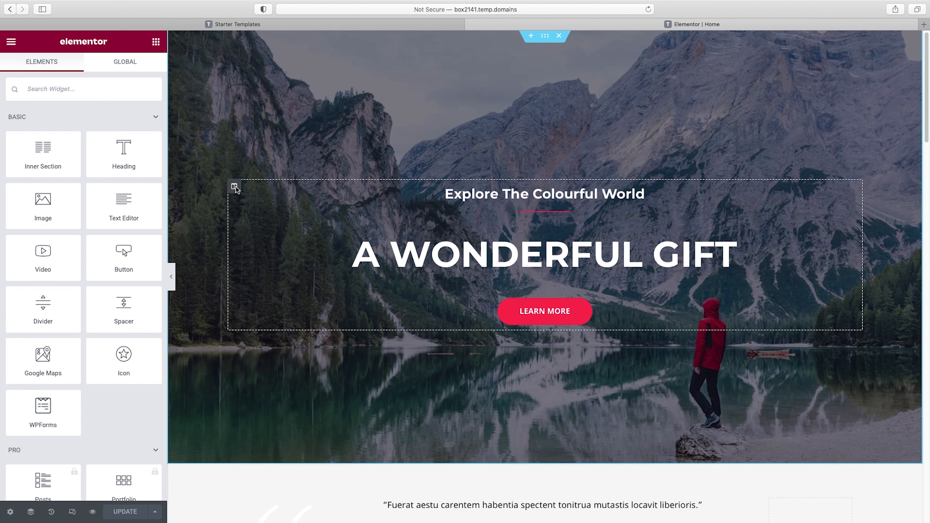
scroll(242, 192, "down", 8)
scroll(246, 194, "down", 4)
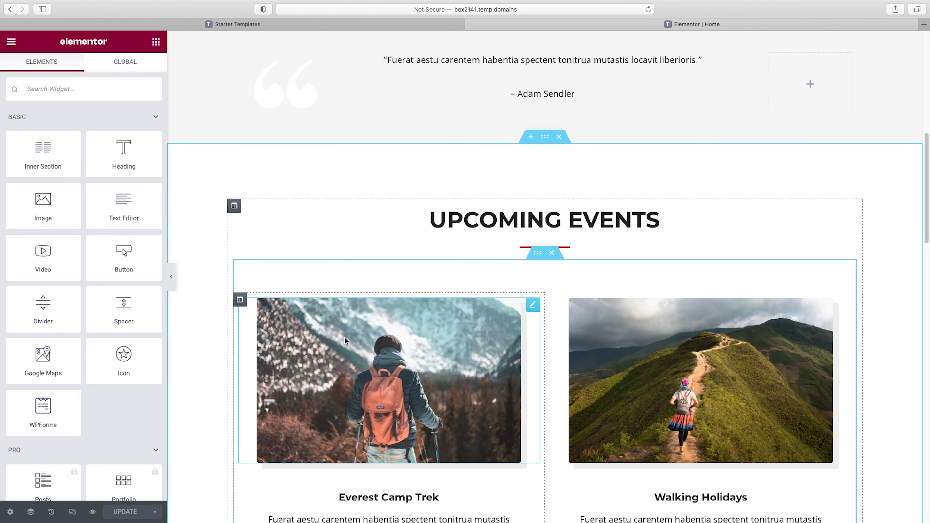
scroll(586, 322, "up", 12)
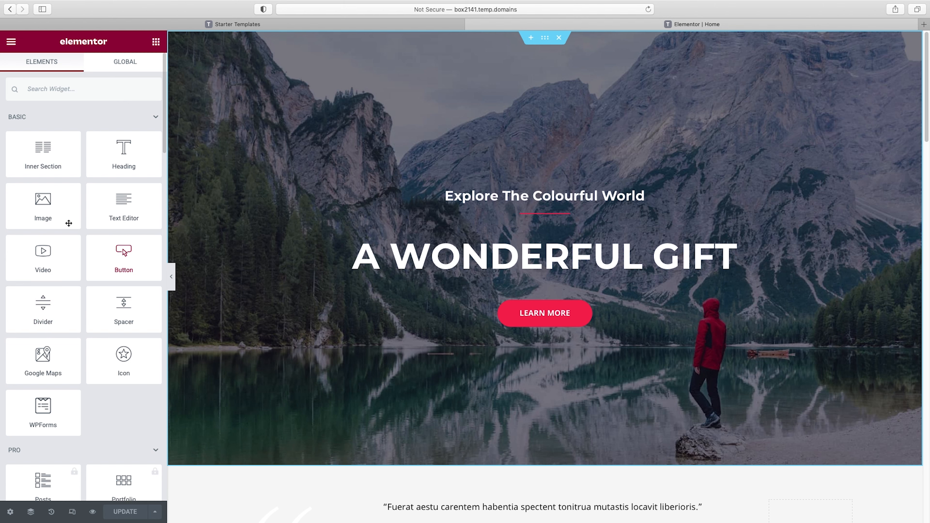
Place an Image widget between the "A Wonderful Gift" heading and the Learn More button, and undo the placement
left_click_drag(42, 205, 555, 286)
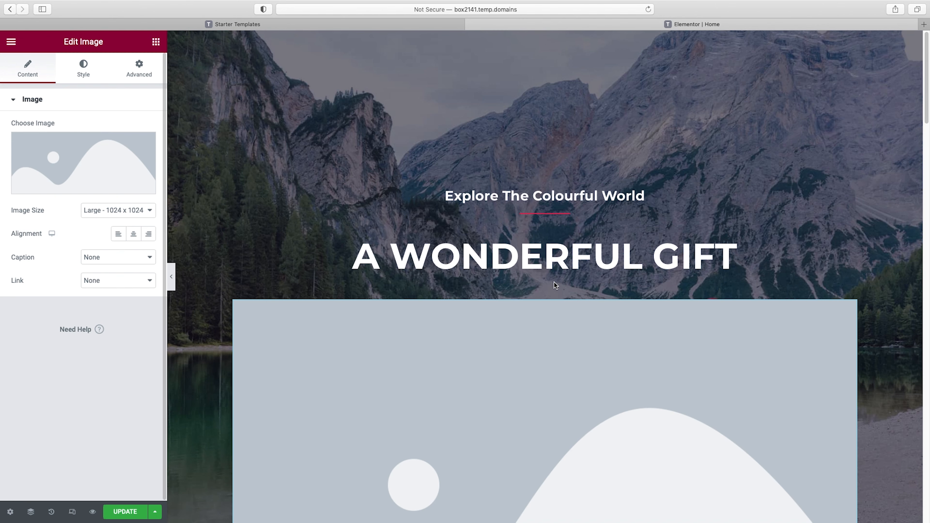
mouse_move(78, 190)
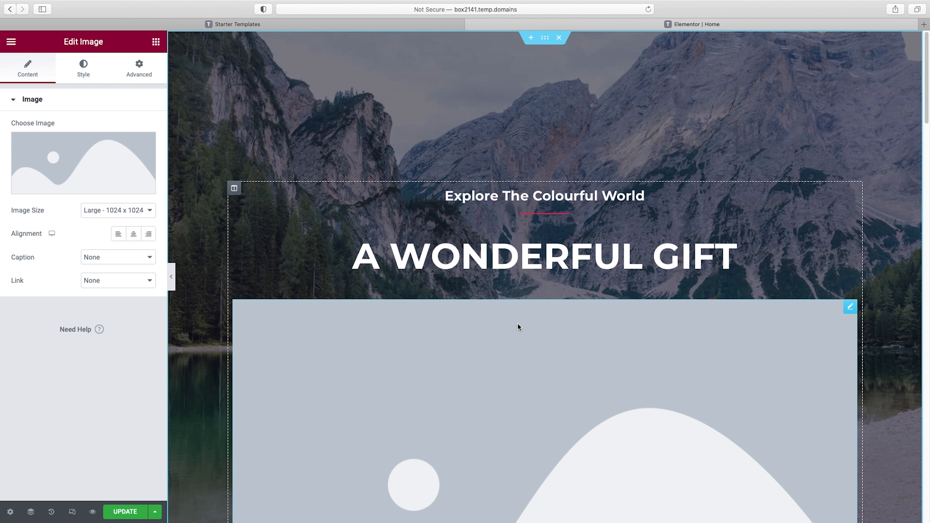
key("super+z")
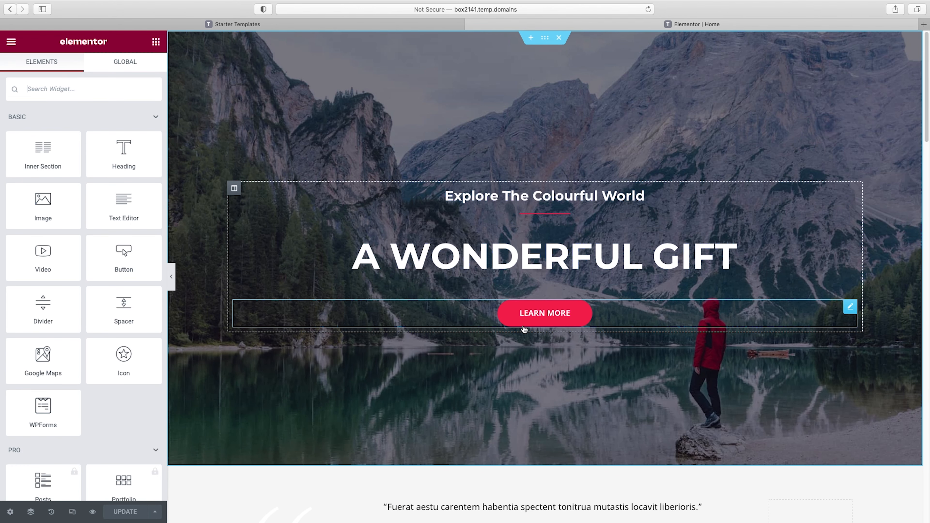
Add a Heading widget above the Learn More button and set its title to "Change the text"
left_click_drag(121, 153, 534, 277)
left_click_drag(100, 142, 75, 144)
key("super+a")
type("Change the text")
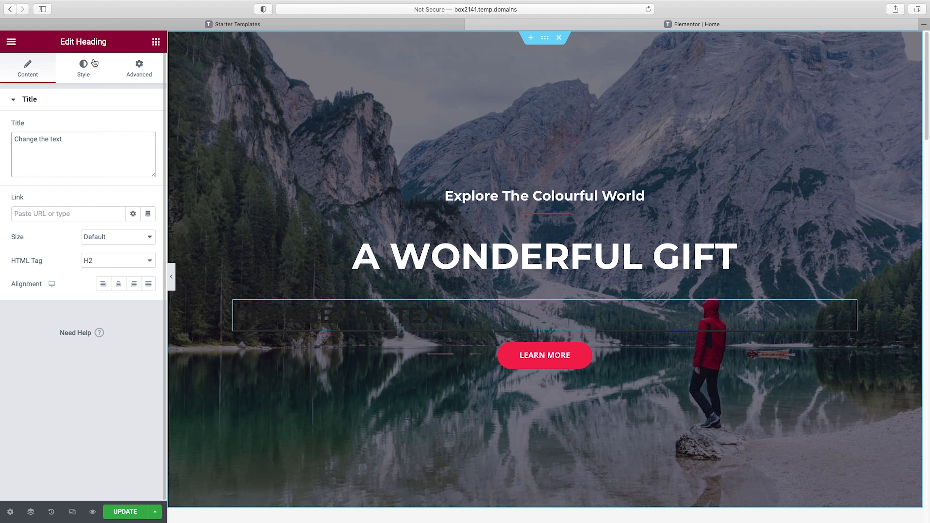
Set the new heading's text color to red #E51A1A
left_click(85, 70)
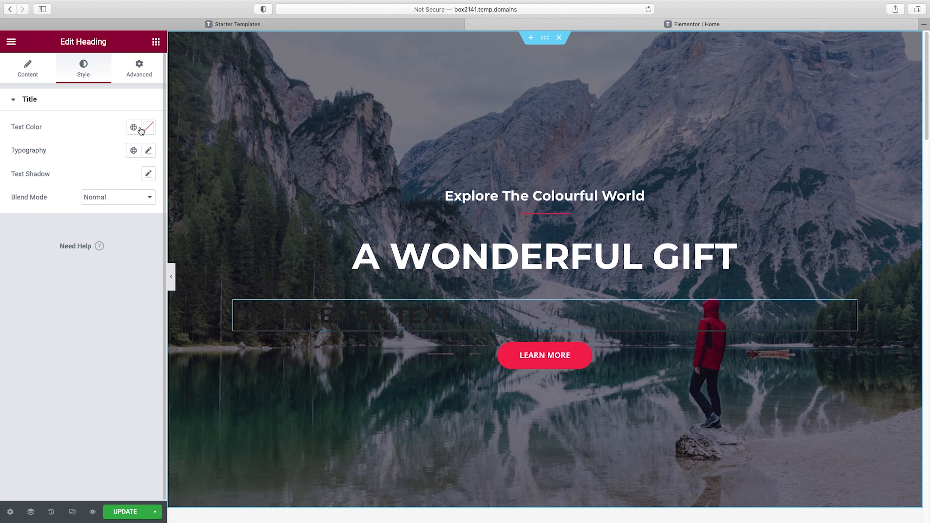
left_click(148, 127)
left_click(133, 178)
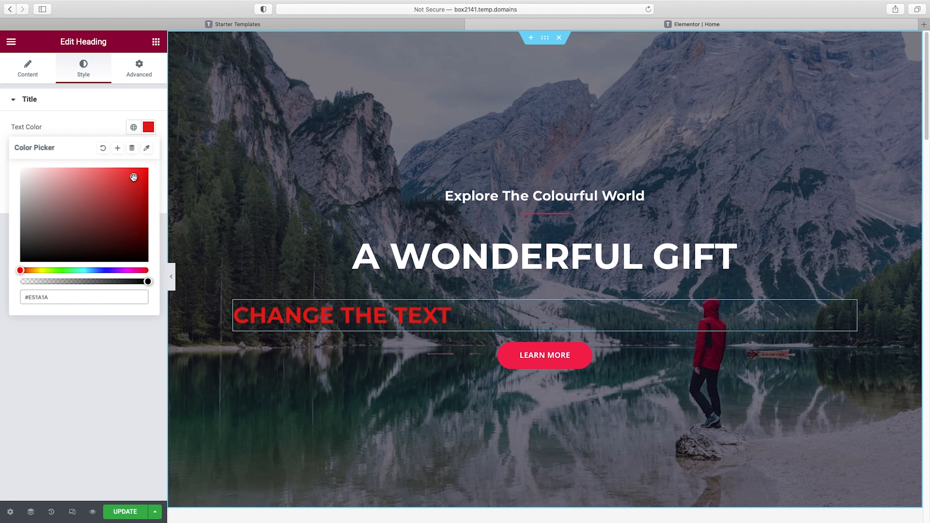
left_click(93, 126)
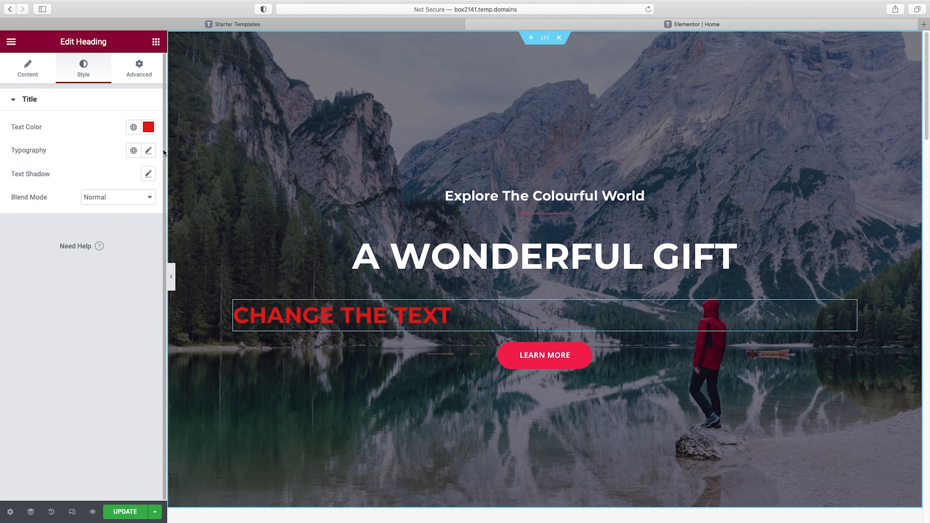
Set the new heading's typography to the Tahoma font family at 79 px, and return to the widget list
left_click(149, 151)
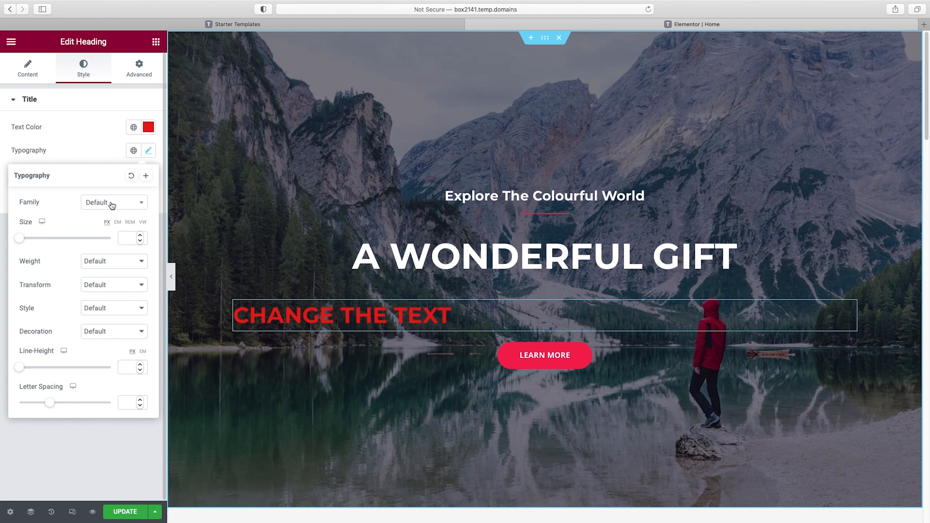
left_click(141, 204)
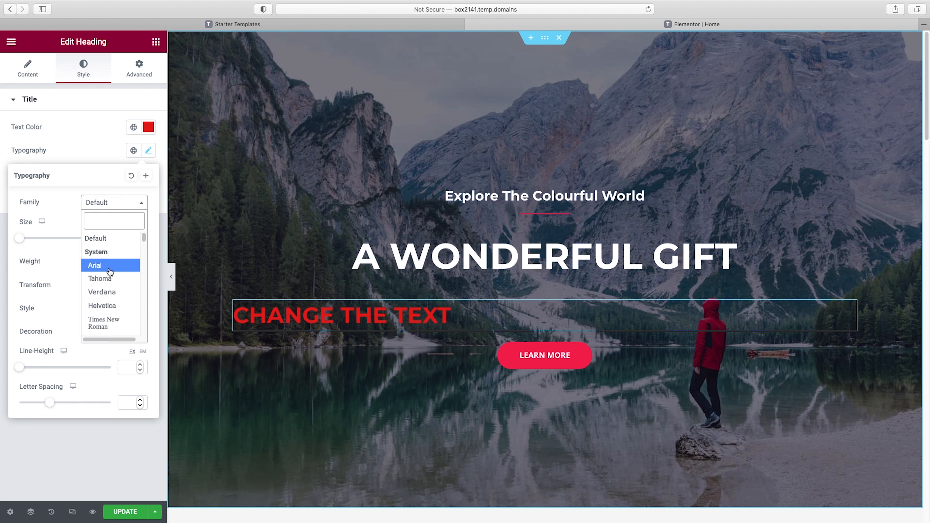
left_click(110, 279)
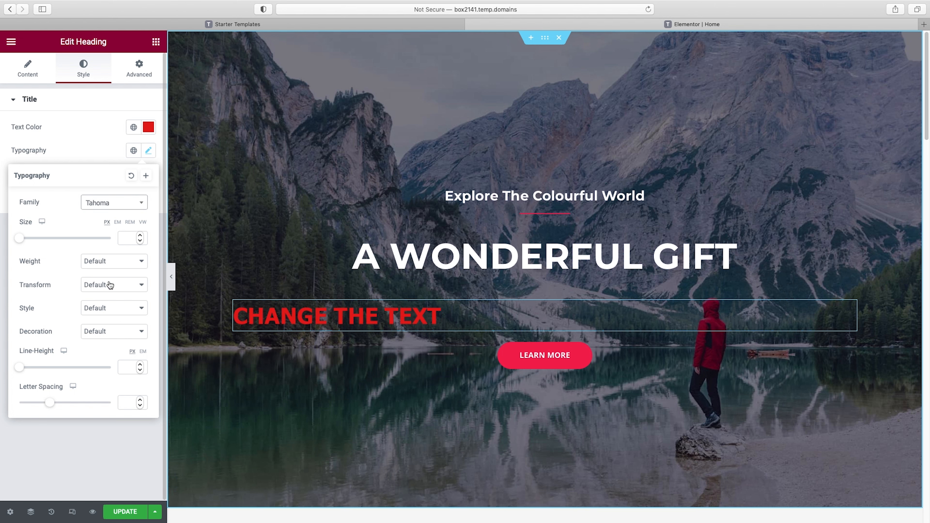
left_click_drag(23, 239, 55, 238)
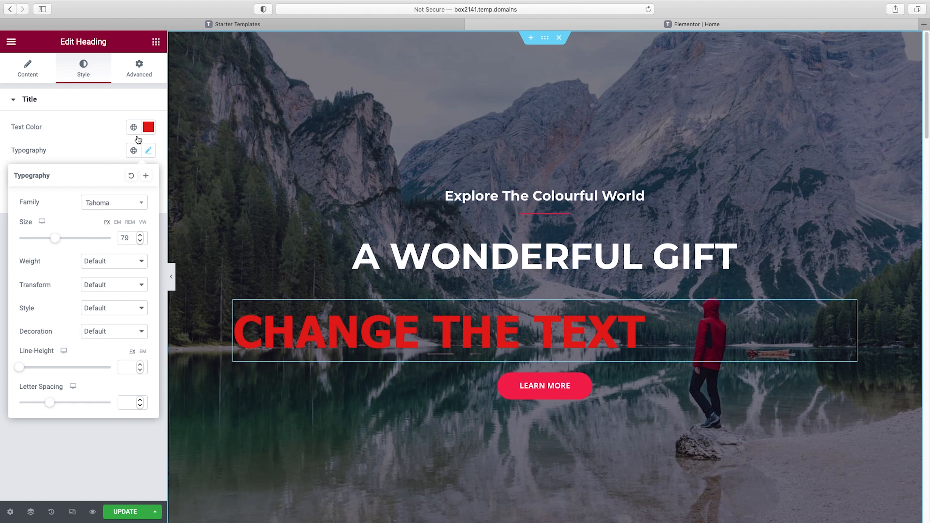
left_click(155, 42)
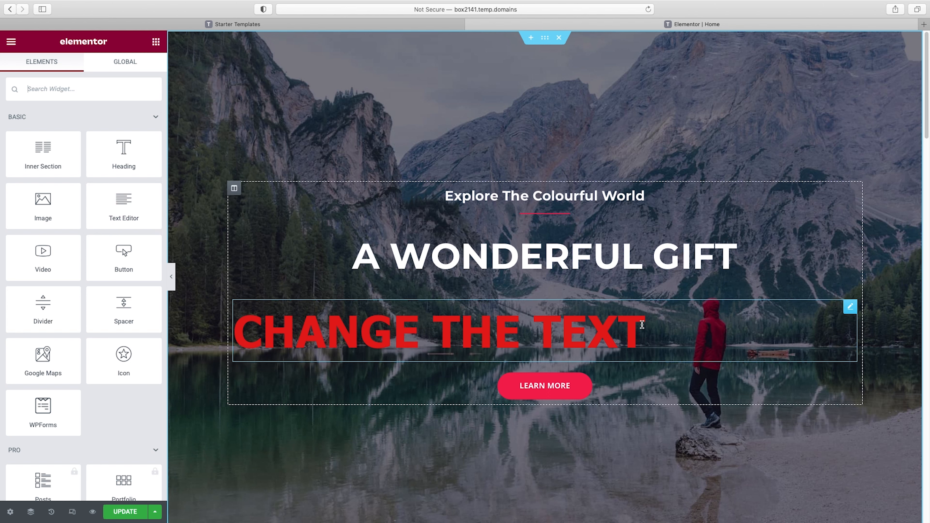
Delete the red "Change the text" heading above the Learn More button
right_click(603, 332)
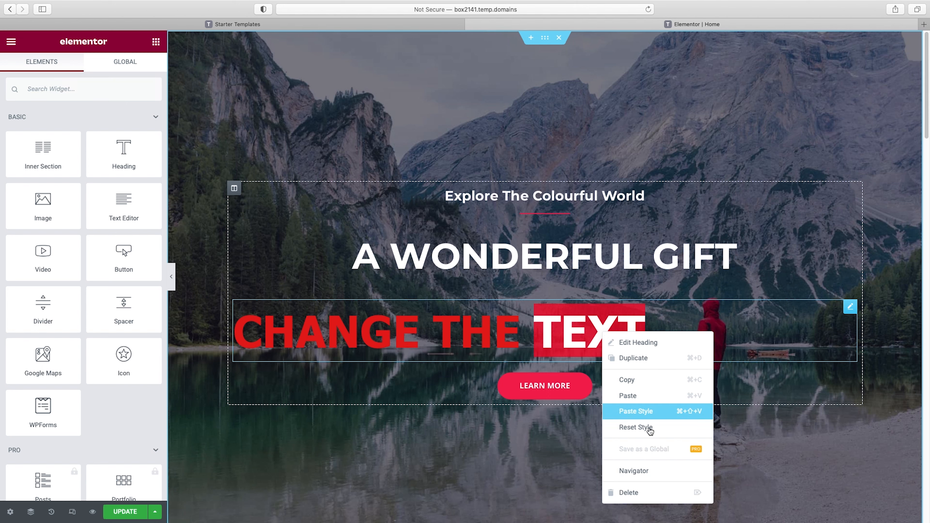
left_click(648, 490)
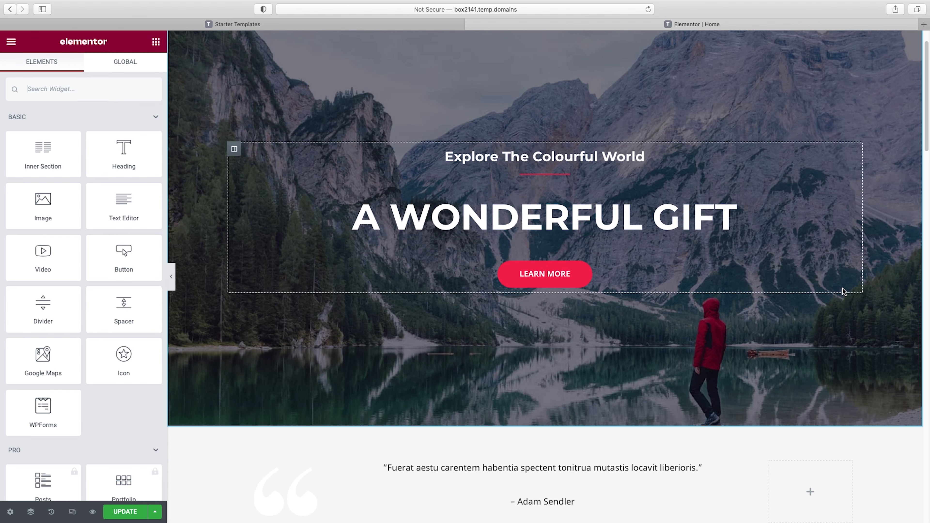
scroll(844, 291, "down", 5)
scroll(844, 291, "down", 2)
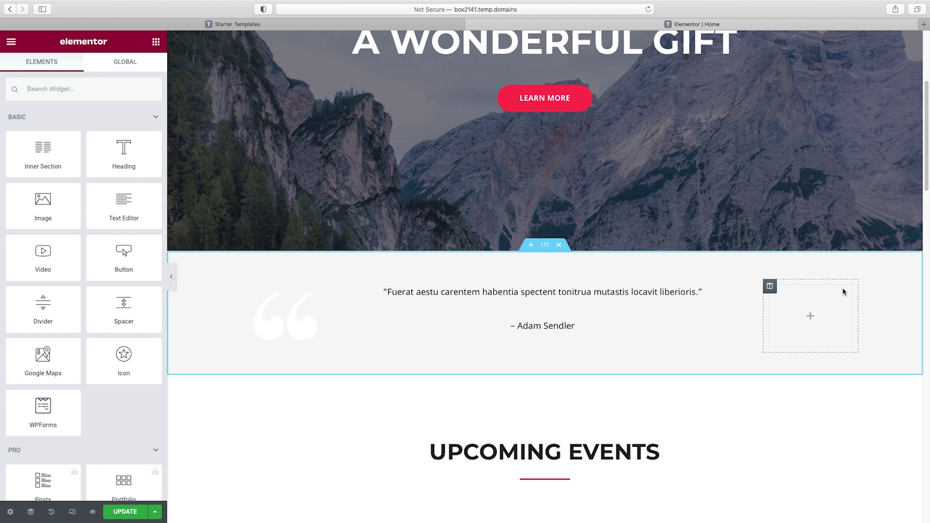
scroll(791, 278, "up", 5)
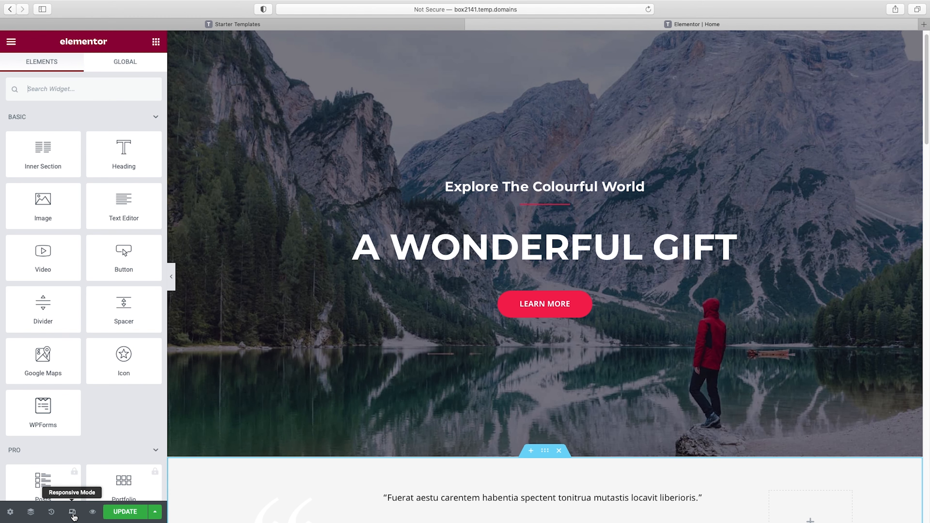
Preview the home page's mobile layout in responsive mode from the hero to Explore the World, and return to the normal desktop editor
left_click(72, 512)
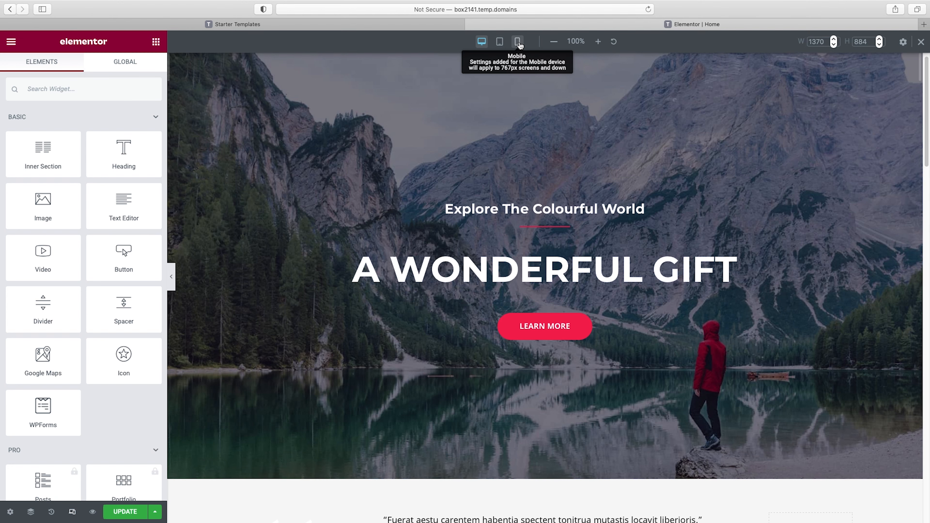
left_click(518, 42)
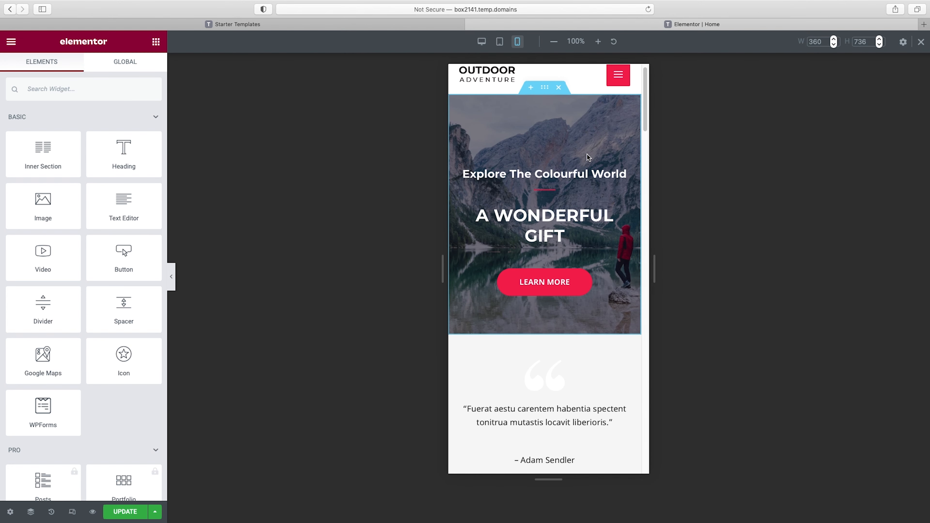
scroll(571, 241, "down", 2)
scroll(570, 241, "down", 8)
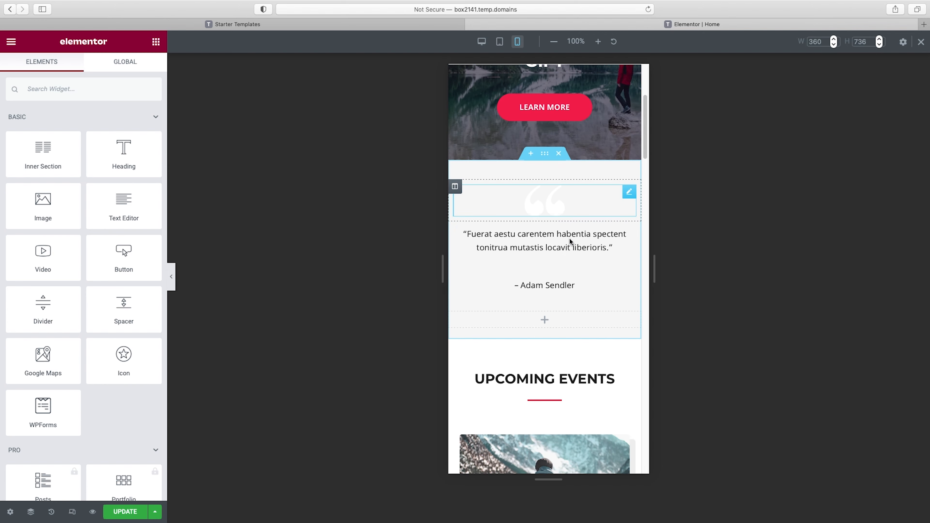
scroll(570, 242, "down", 5)
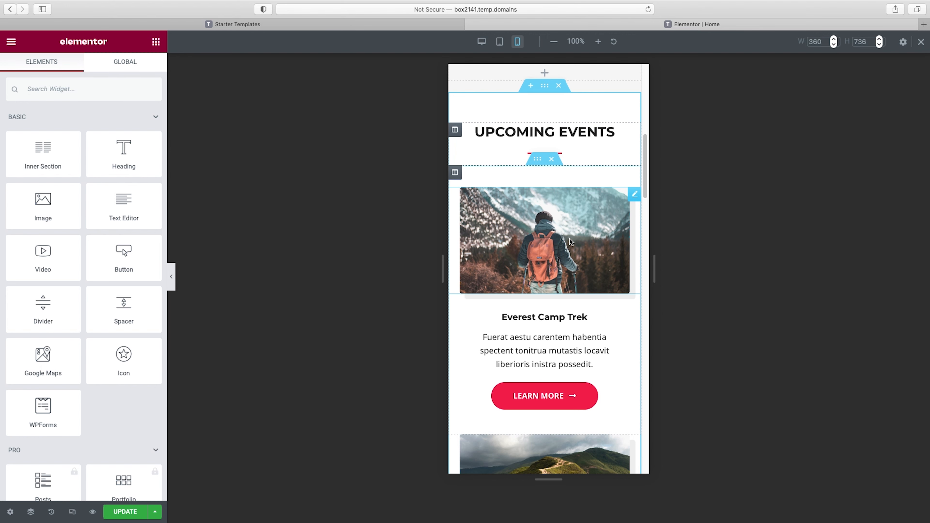
scroll(569, 242, "down", 10)
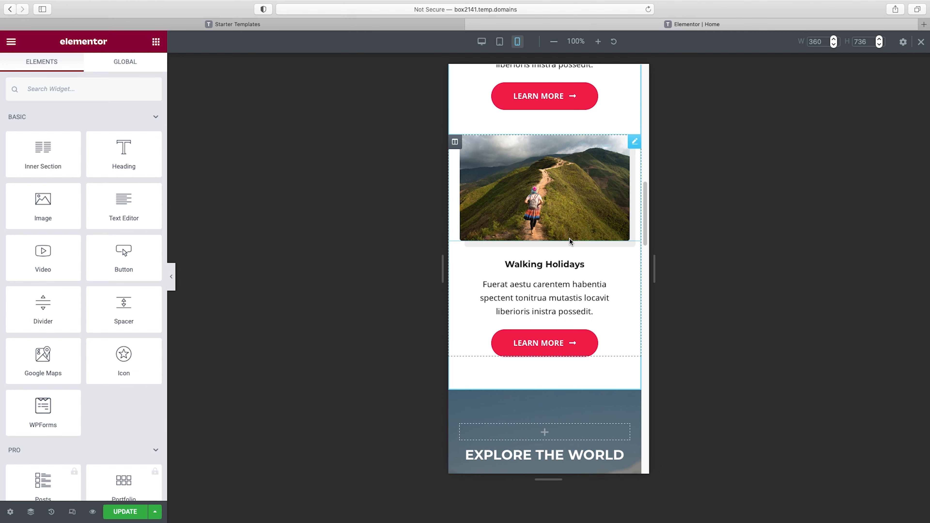
scroll(570, 240, "down", 3)
scroll(570, 238, "down", 5)
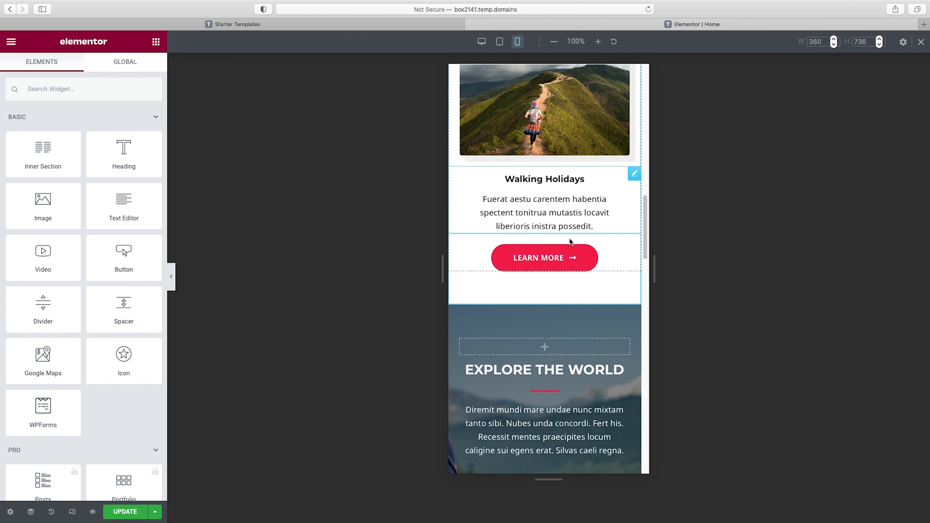
scroll(570, 242, "up", 20)
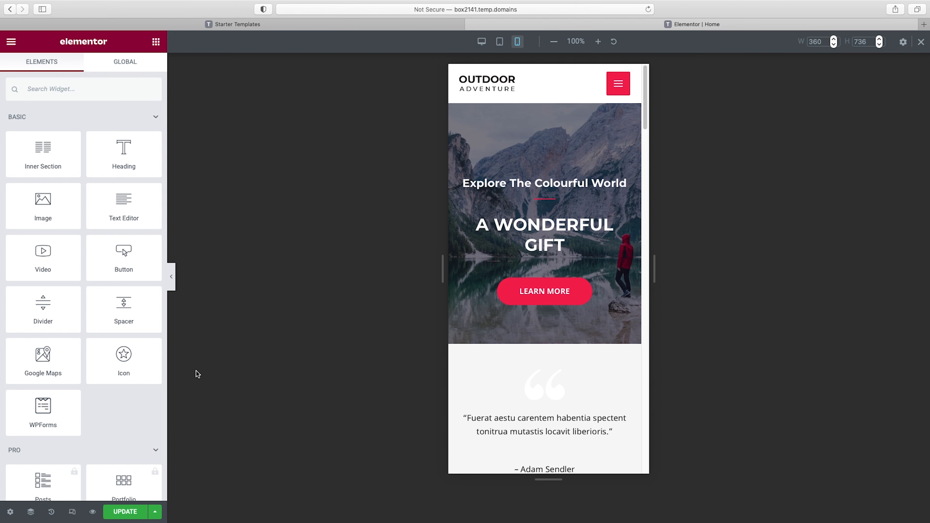
left_click(481, 42)
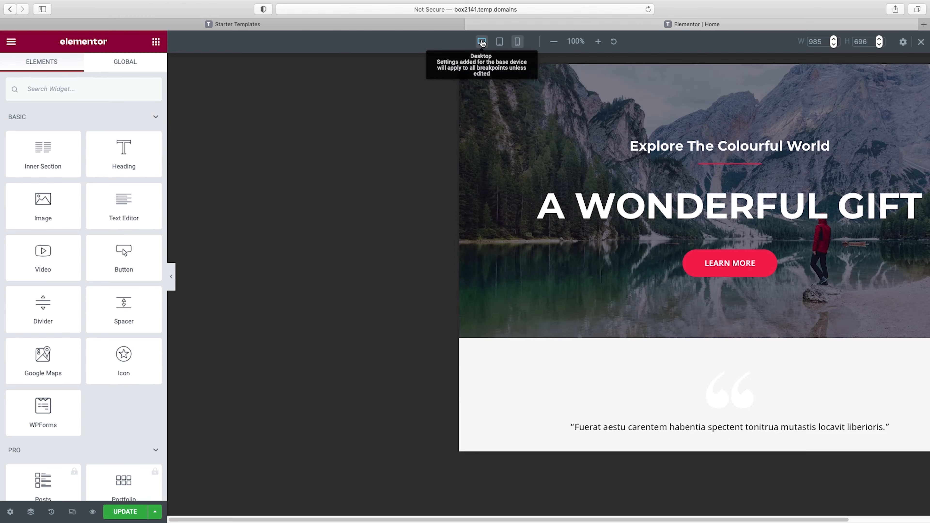
left_click(921, 41)
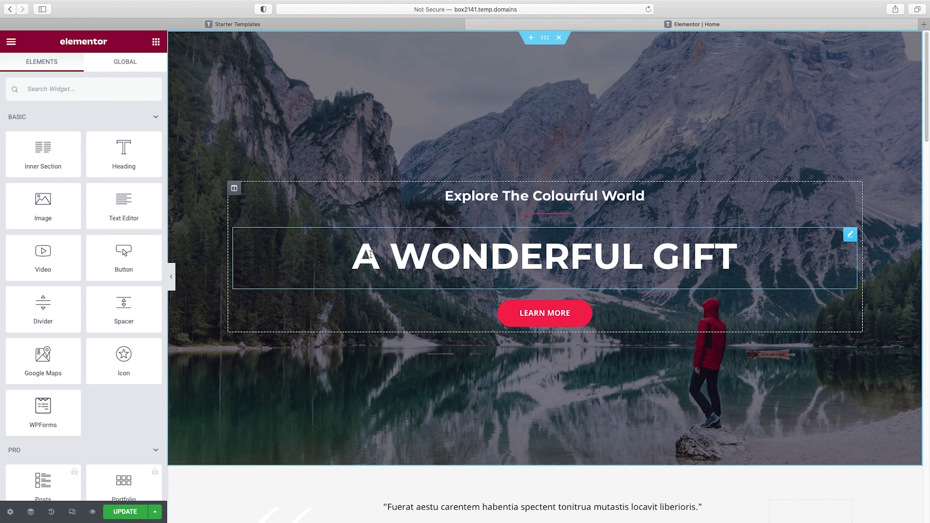
Inspect the typography style options of the "Explore The Colourful World" heading and close them
scroll(604, 251, "down", 12)
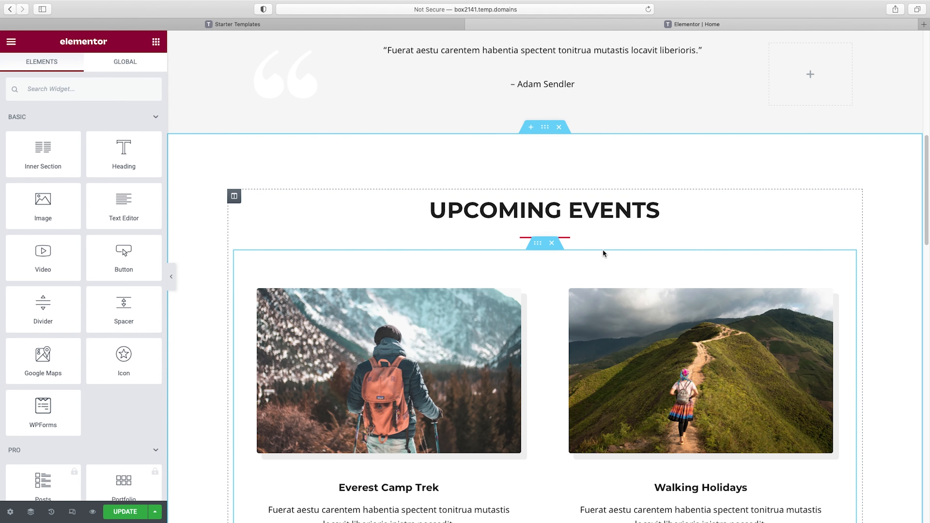
scroll(603, 250, "up", 12)
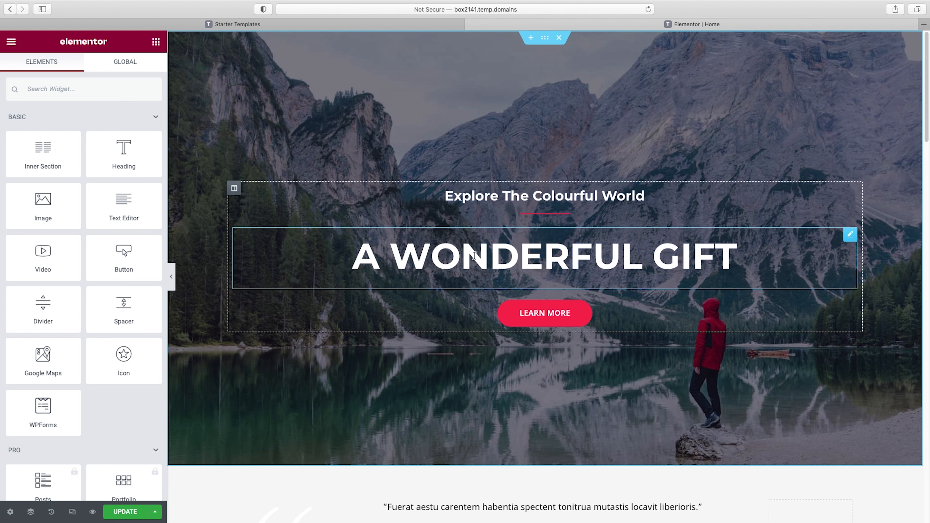
left_click(570, 253)
left_click(484, 196)
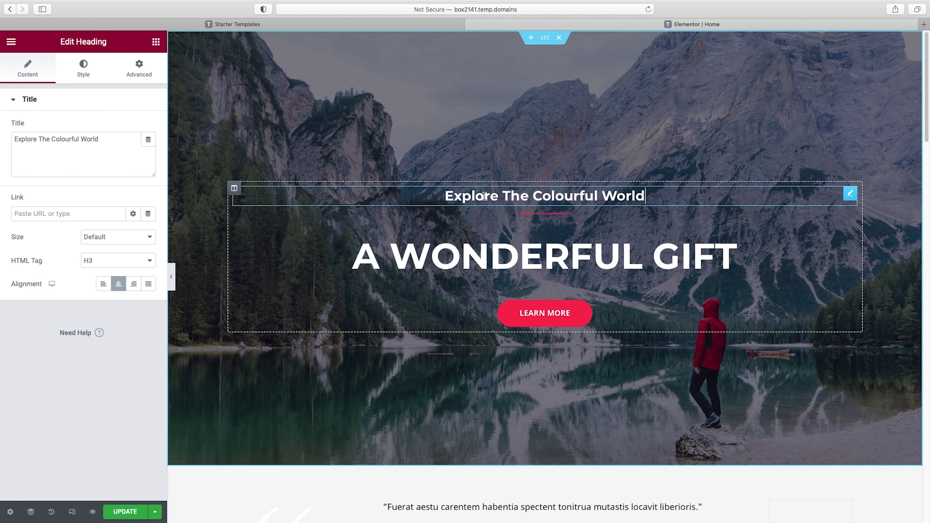
left_click(77, 68)
left_click(149, 153)
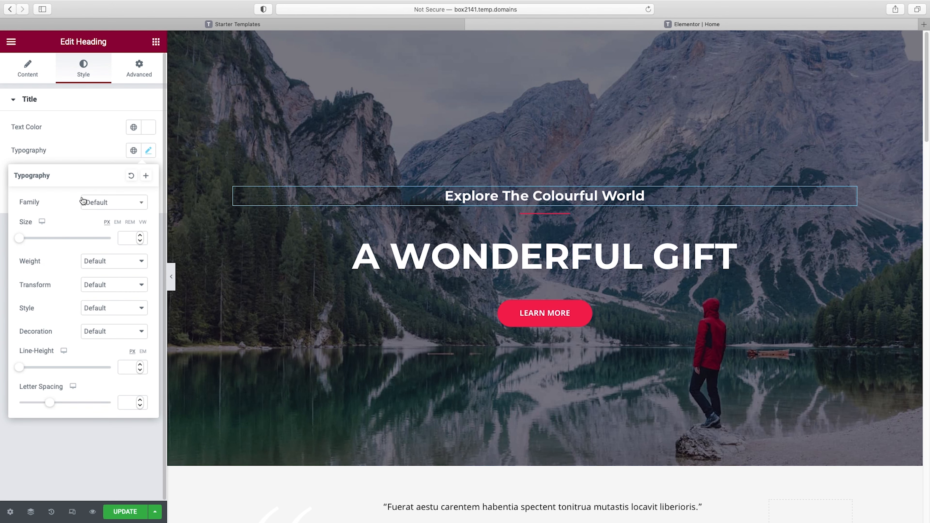
left_click(126, 104)
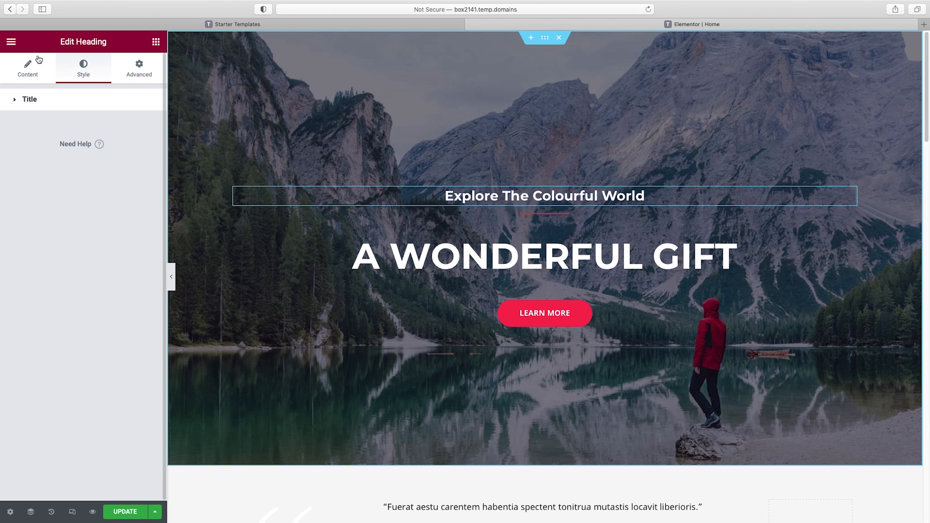
Open the theme-style Typography options in the site-wide settings
left_click(11, 42)
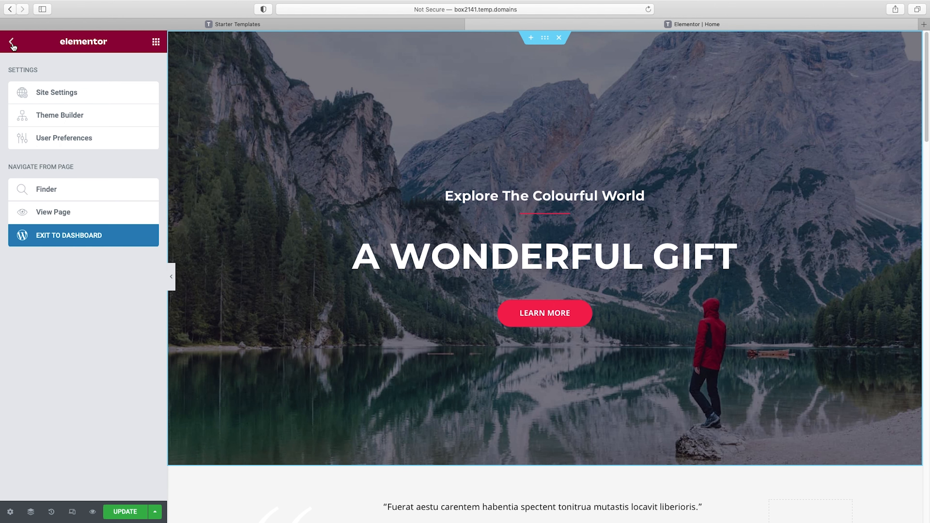
left_click(61, 98)
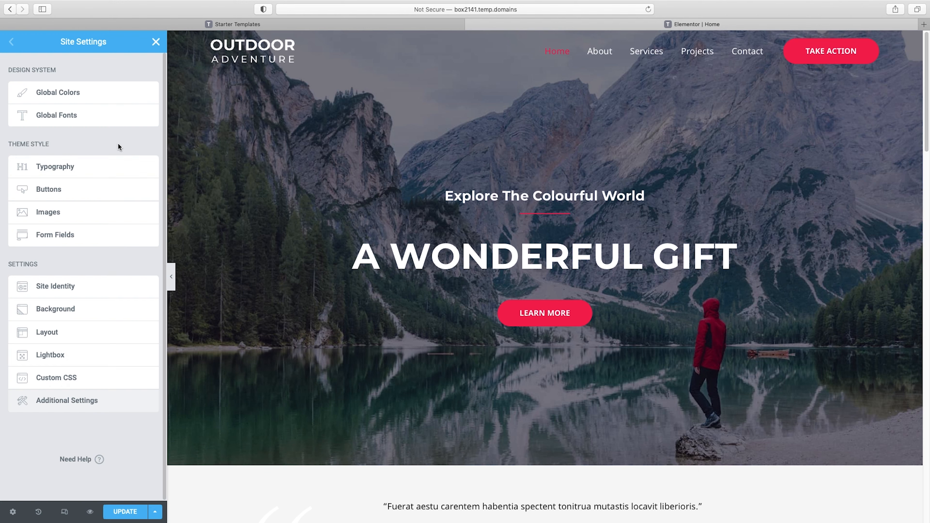
left_click(55, 168)
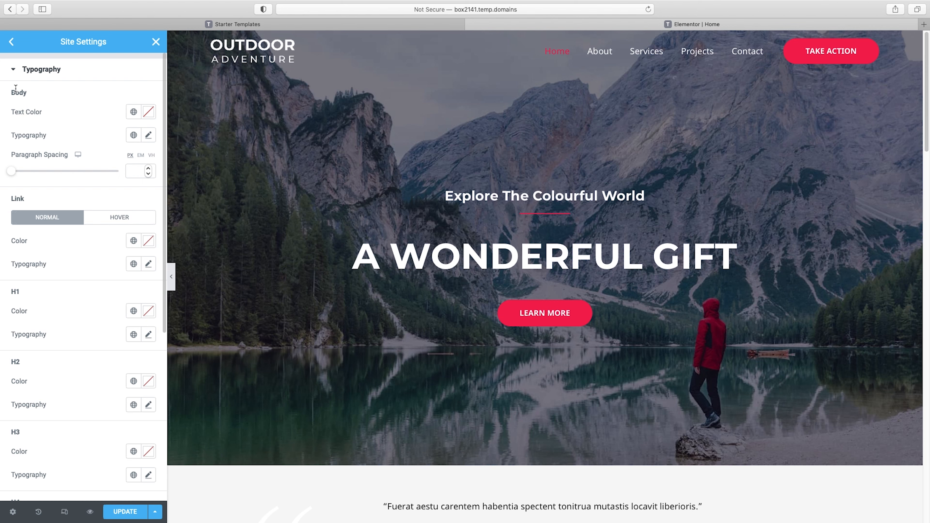
Set the site-wide body text font family to Montserrat
scroll(444, 405, "down", 5)
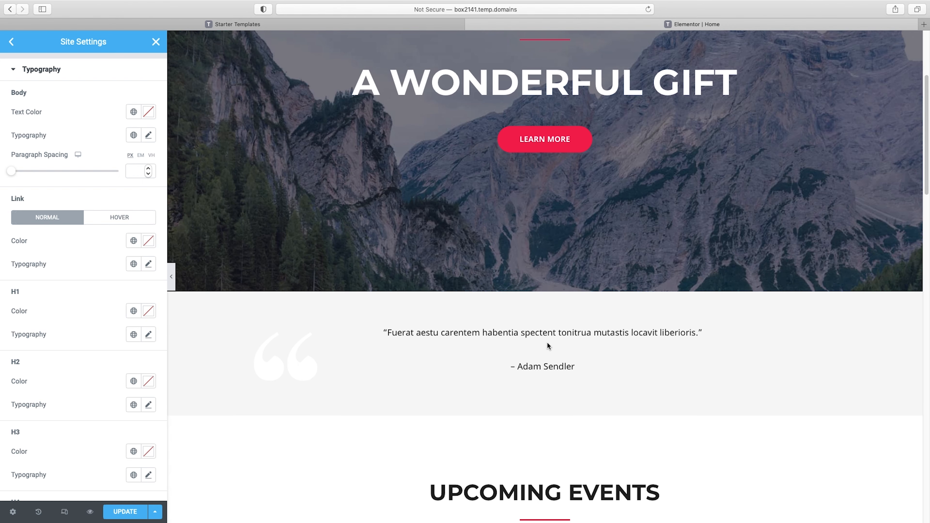
scroll(549, 346, "up", 5)
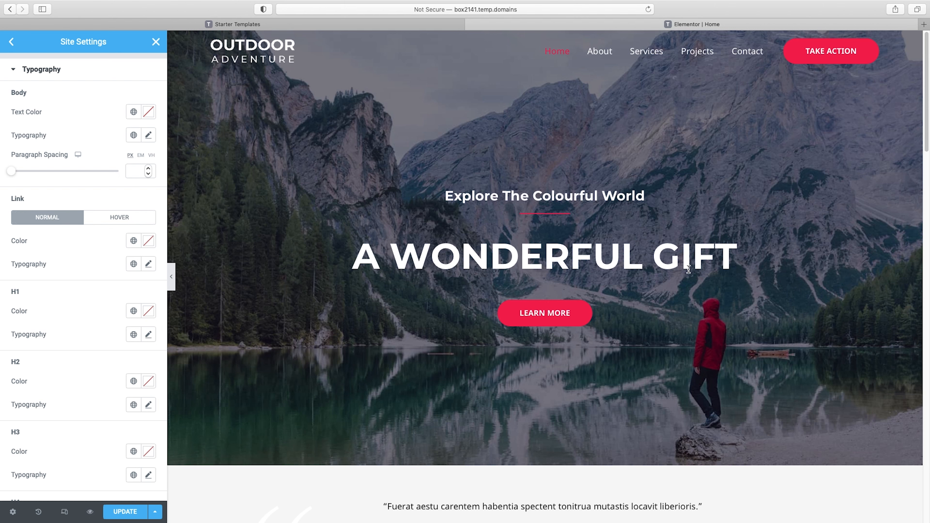
scroll(689, 271, "down", 1)
scroll(688, 269, "down", 10)
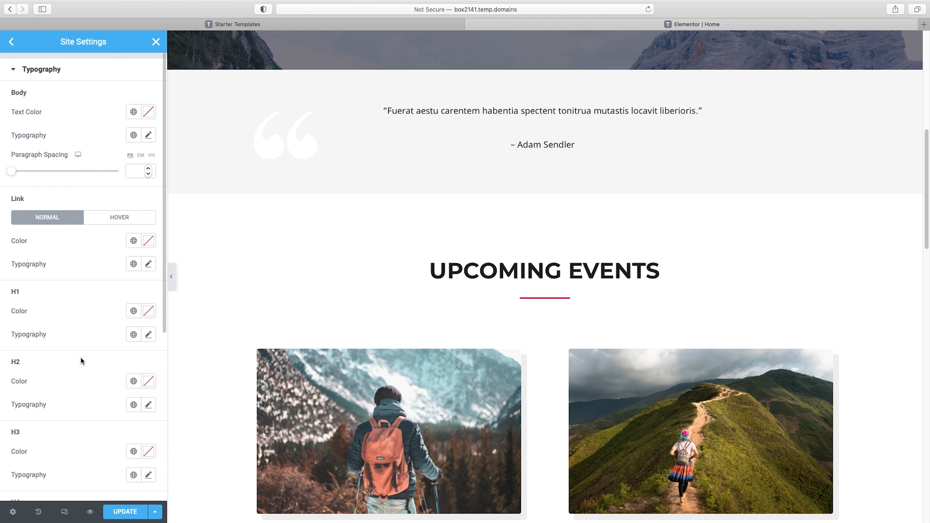
scroll(537, 342, "down", 7)
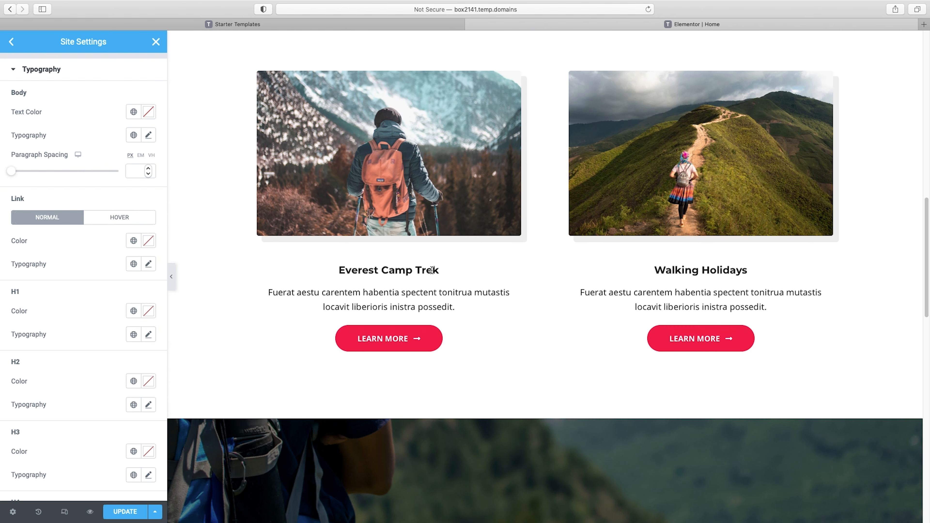
scroll(630, 328, "down", 4)
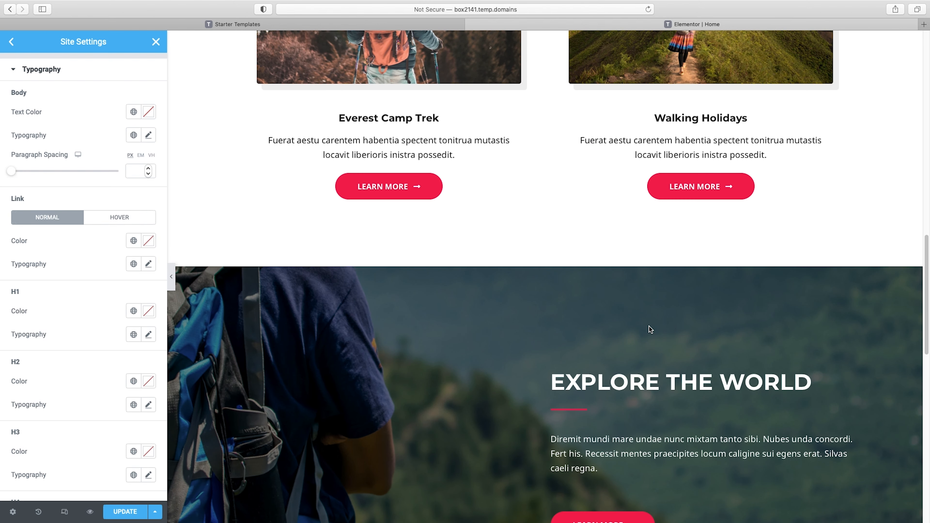
scroll(554, 333, "up", 20)
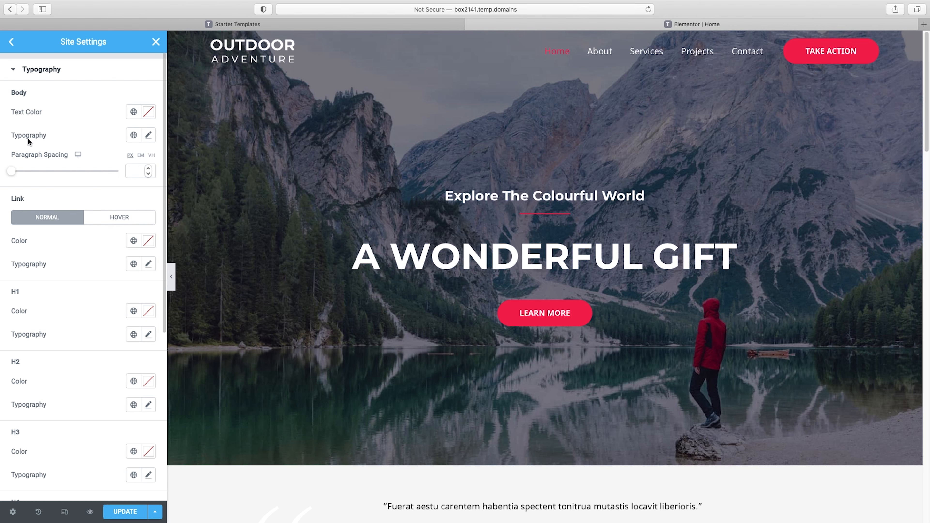
left_click(148, 135)
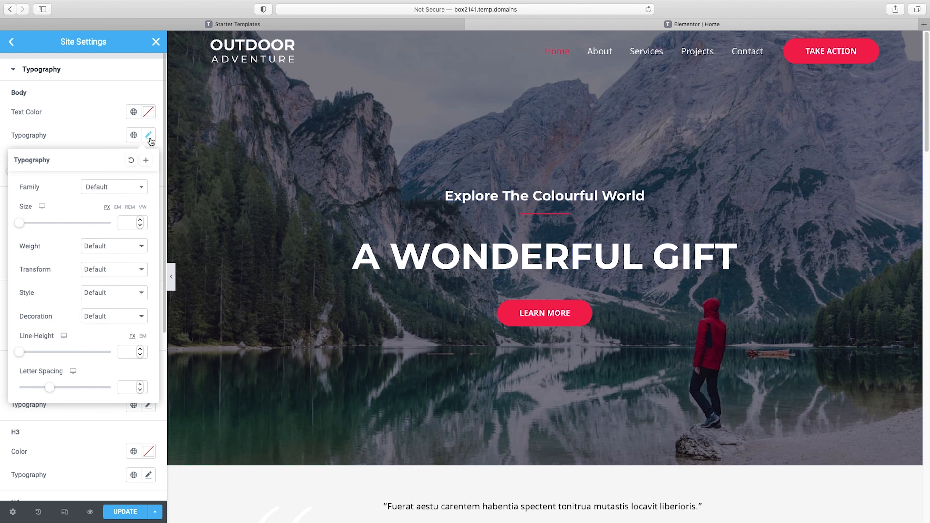
left_click(120, 187)
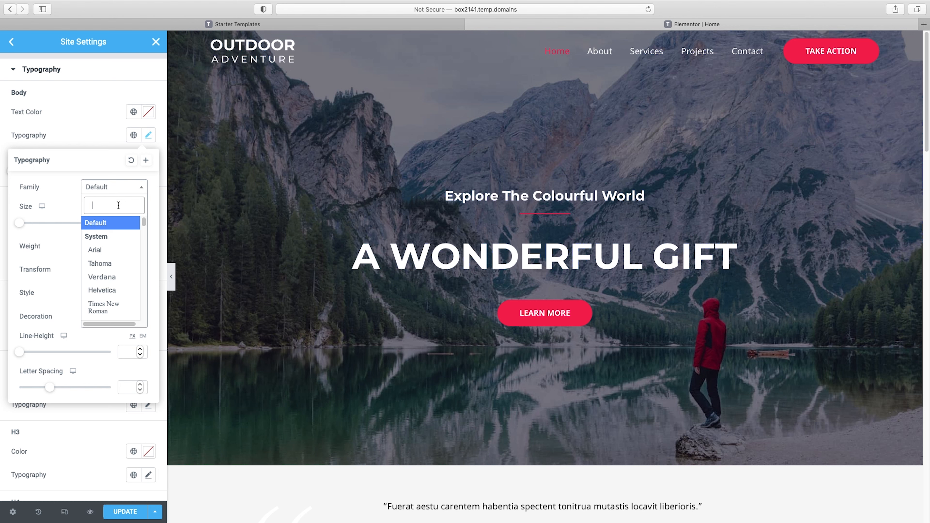
type("montse")
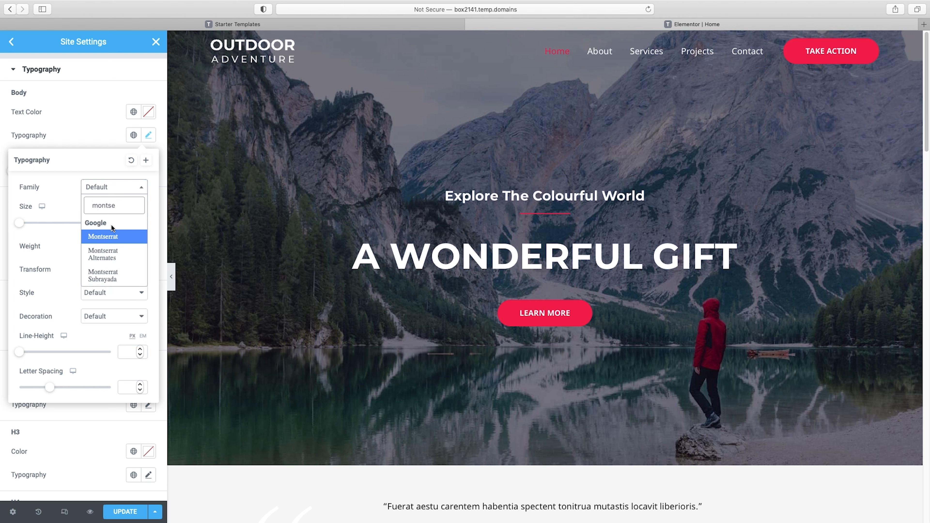
left_click(112, 238)
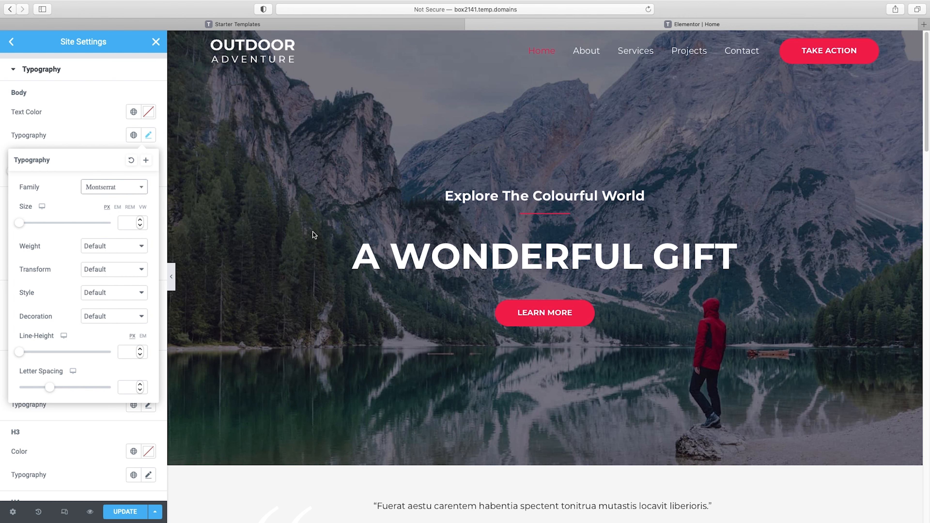
left_click(94, 96)
Set the site-wide H1 heading font family to Bebas Neue
scroll(93, 96, "down", 2)
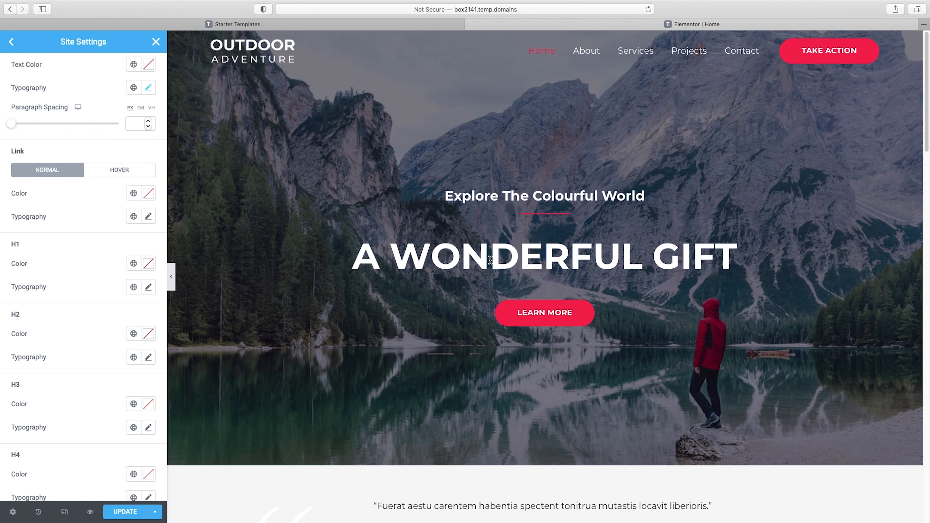
left_click(149, 288)
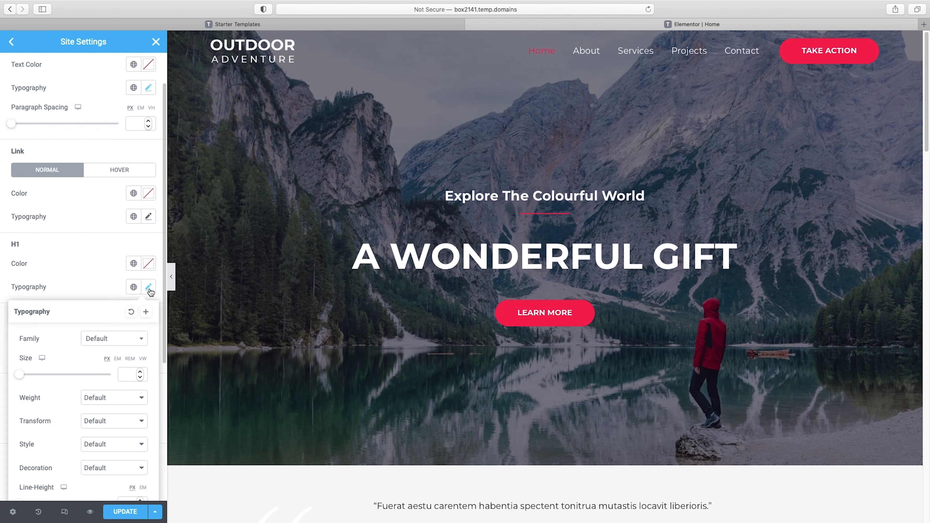
left_click(126, 340)
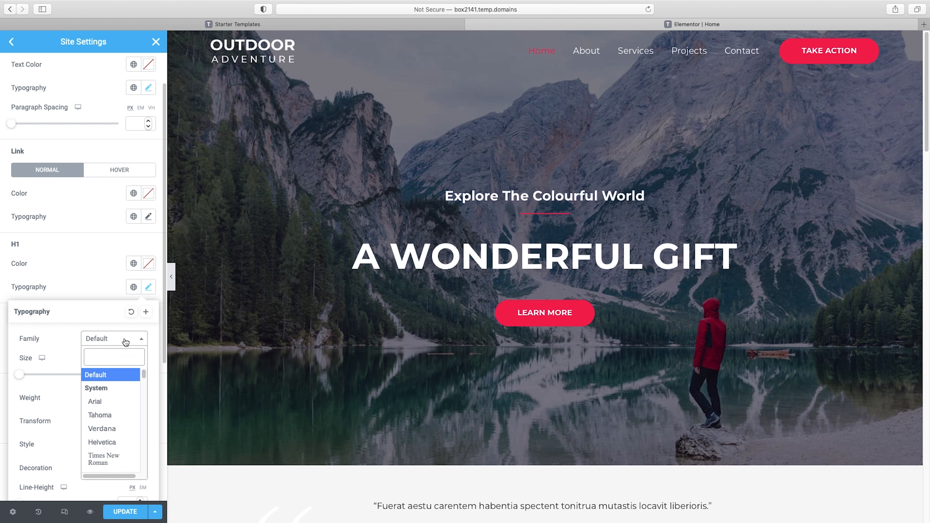
type("beb")
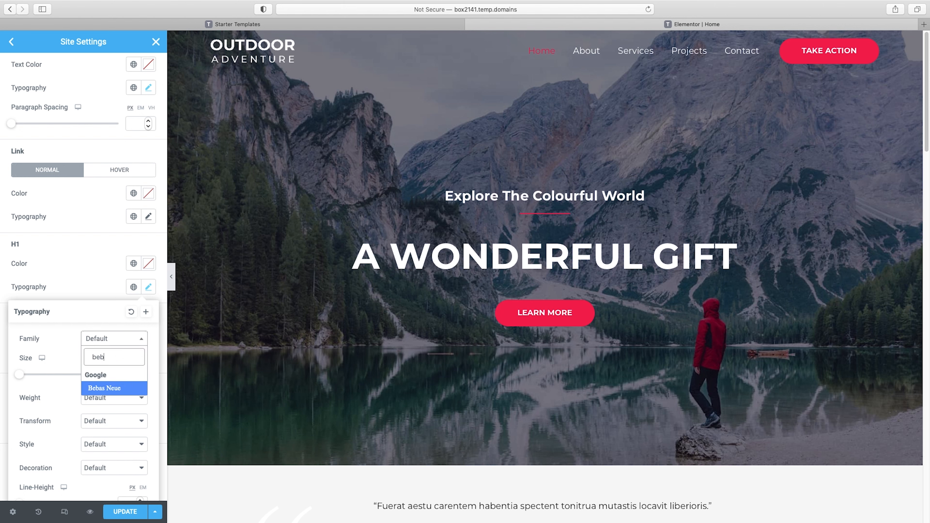
left_click(114, 389)
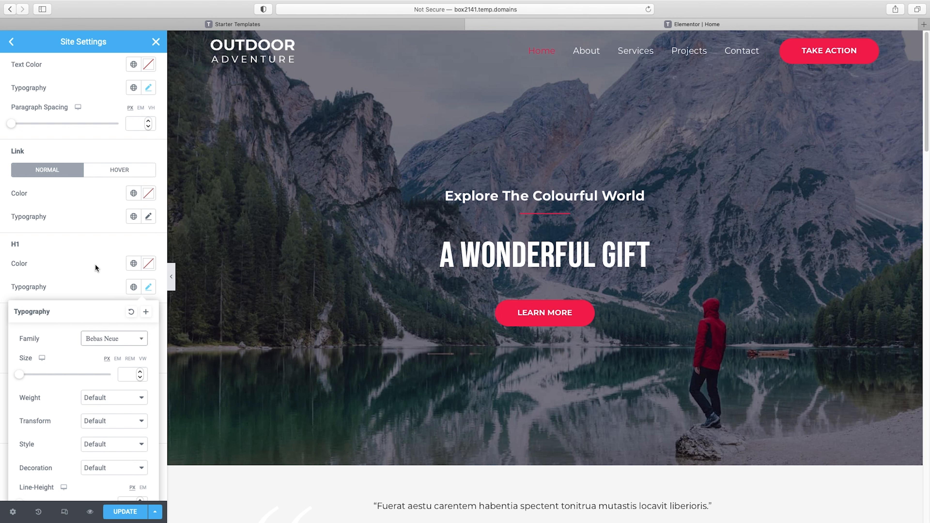
left_click(95, 268)
Set the site-wide H2 heading font family to Bebas Neue
scroll(97, 263, "down", 2)
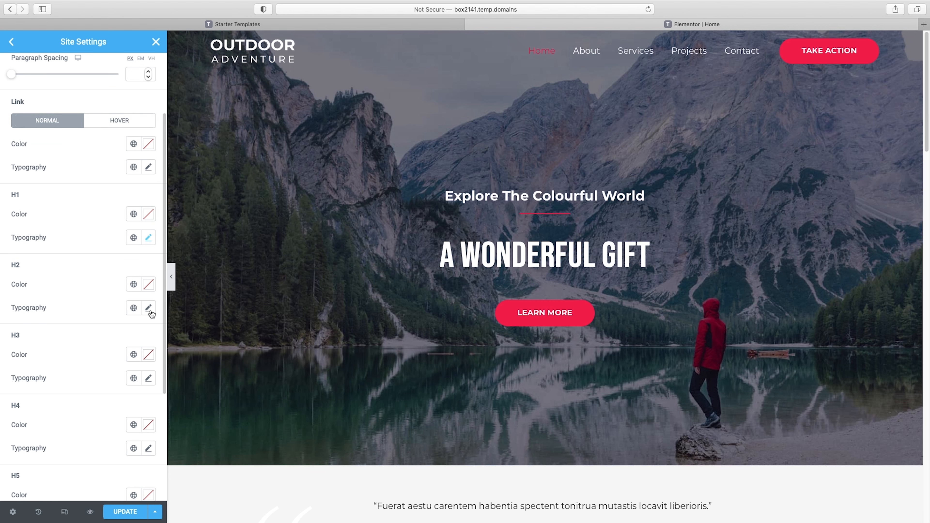
left_click(148, 308)
left_click(128, 361)
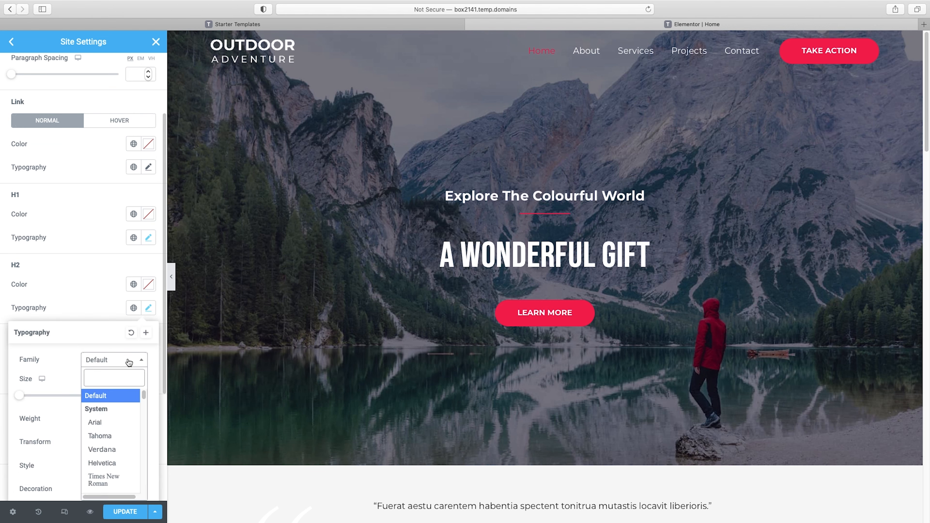
type("beb")
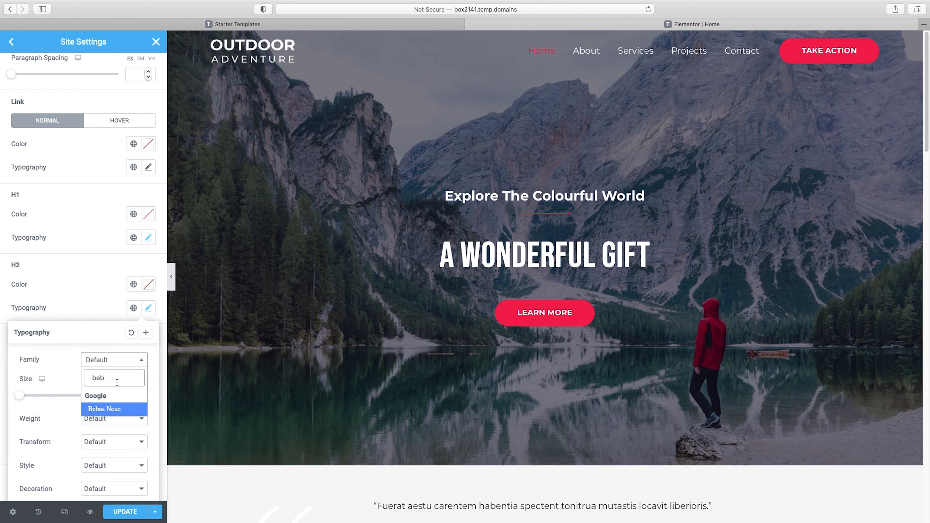
left_click(117, 413)
left_click(98, 305)
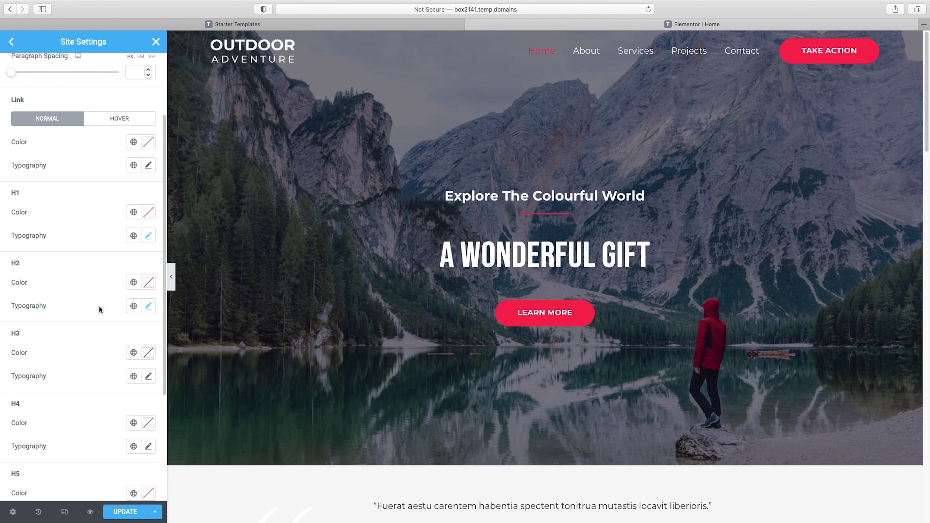
Set the site-wide H3 heading font family to Bebas Neue
scroll(99, 308, "down", 3)
scroll(99, 306, "down", 1)
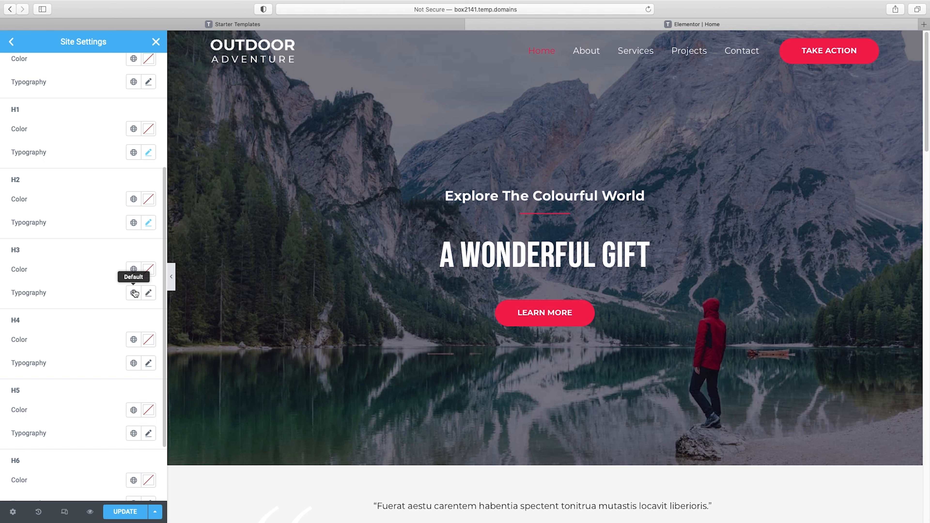
left_click(150, 295)
left_click(110, 344)
type("bebas")
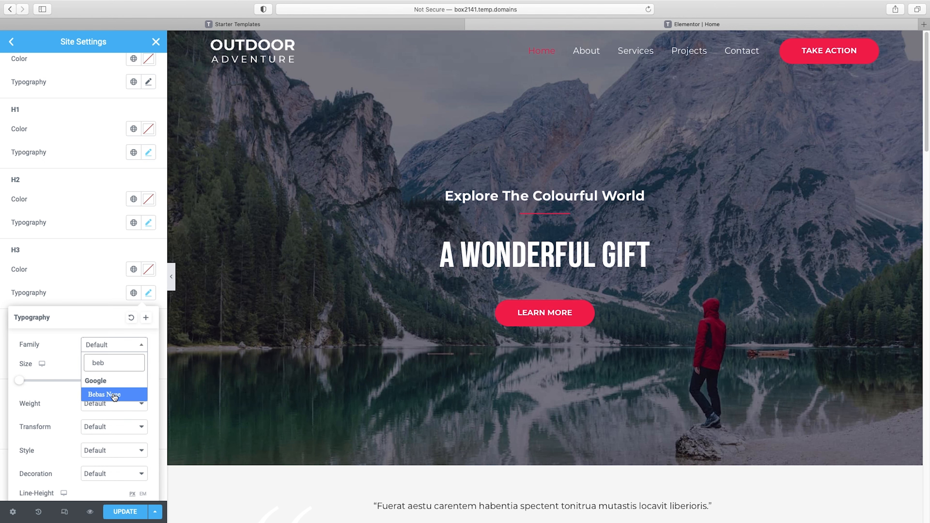
left_click(114, 397)
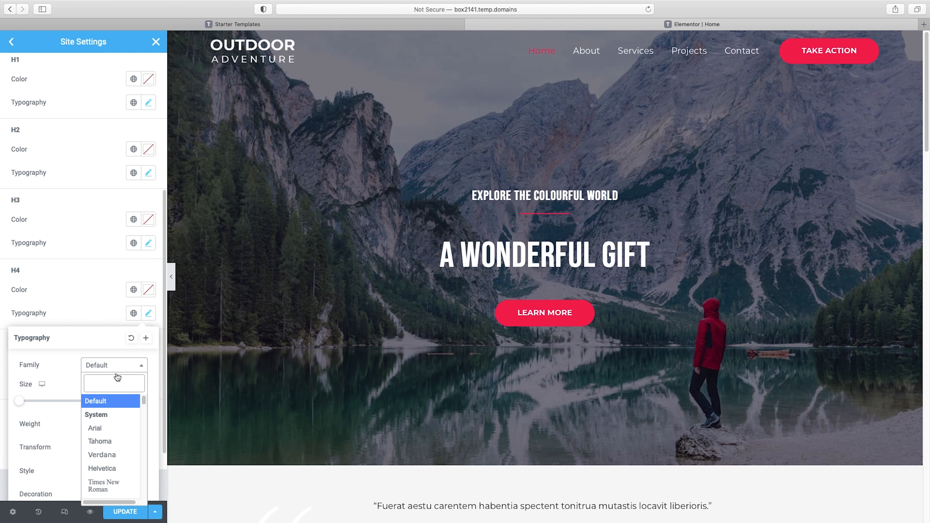
Set the H4, H5 and H6 heading font families to Bebas Neue and save the site settings, returning to the page editor
type("bebas")
left_click(115, 413)
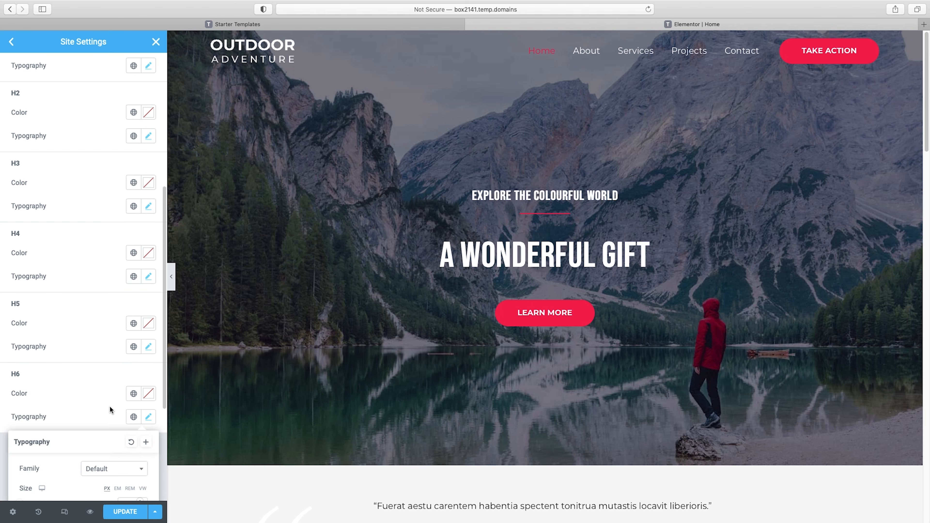
left_click(104, 335)
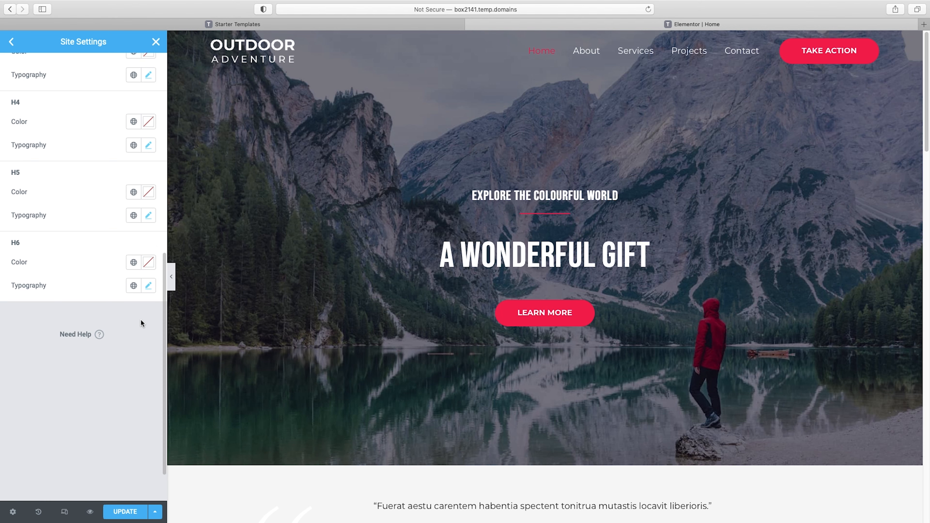
left_click(126, 511)
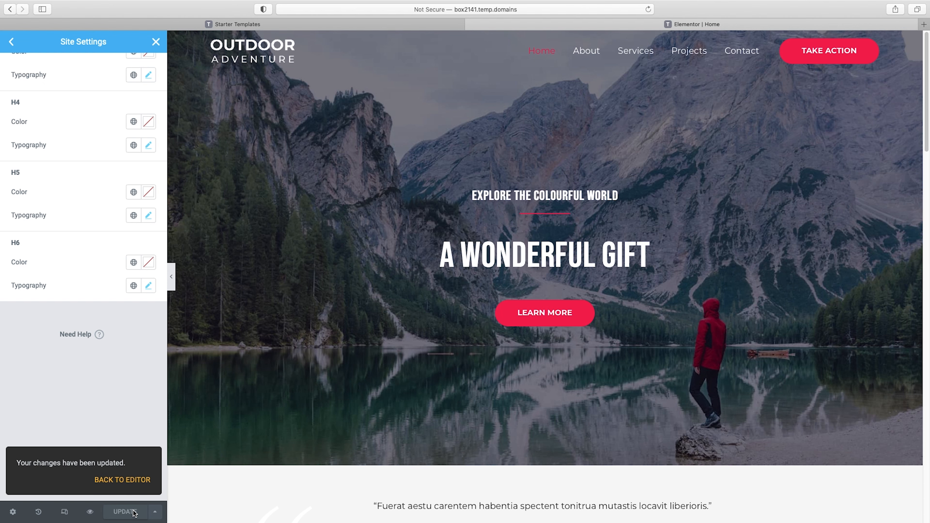
left_click(108, 481)
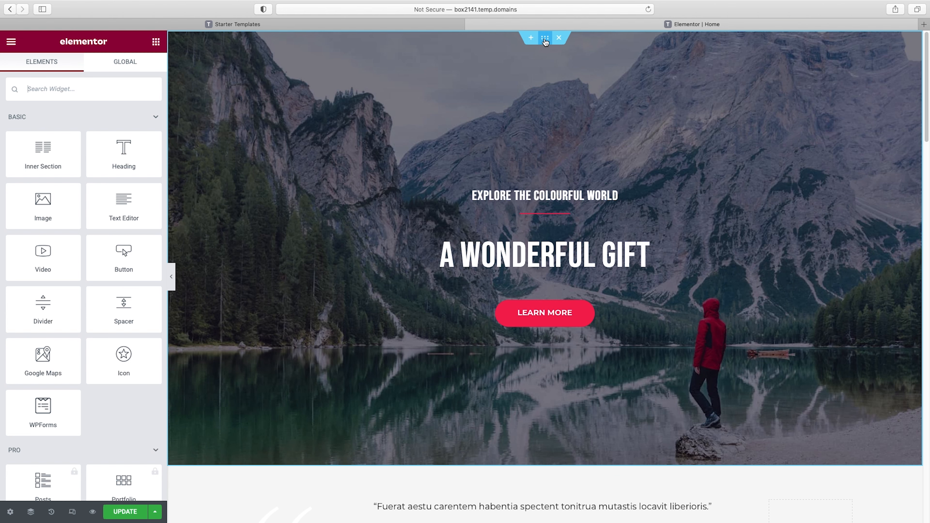
Replace the hero section's background image with the media library photo of a pink ice cream scoop above a cone on blue
left_click(545, 40)
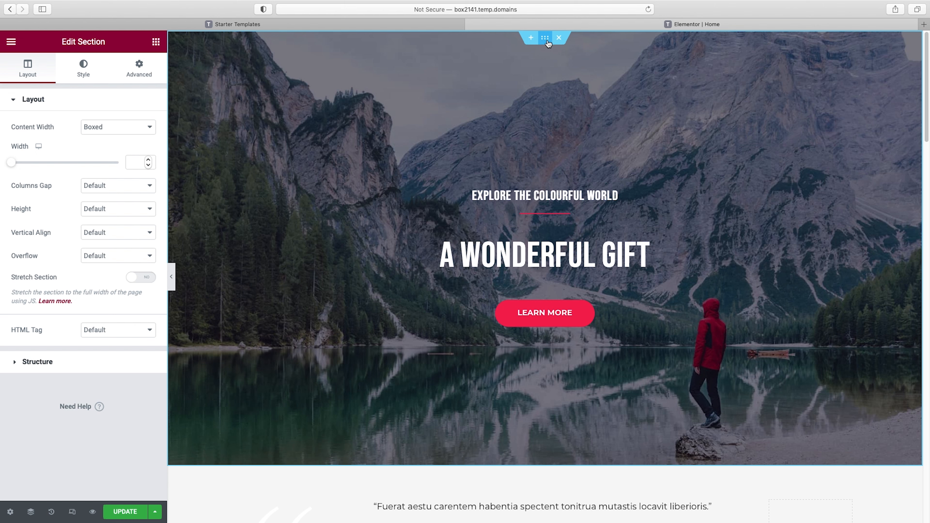
left_click(82, 69)
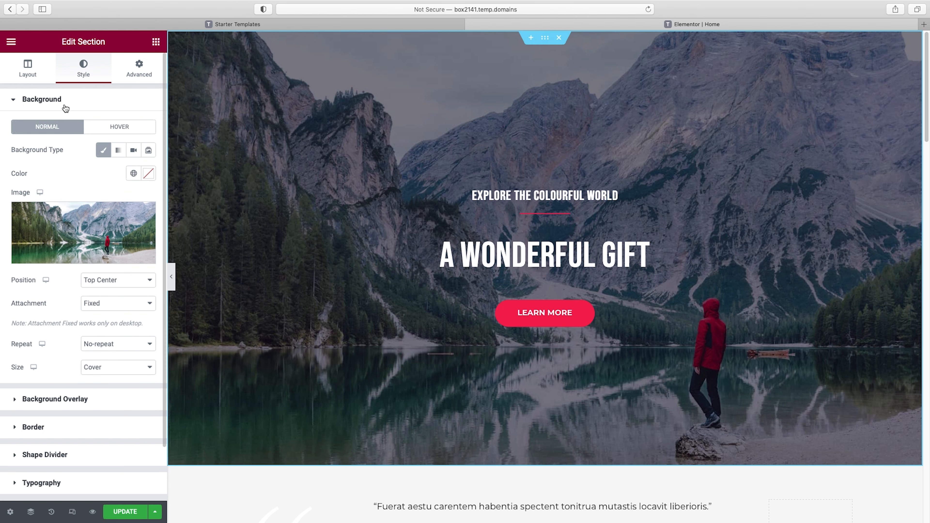
mouse_move(88, 231)
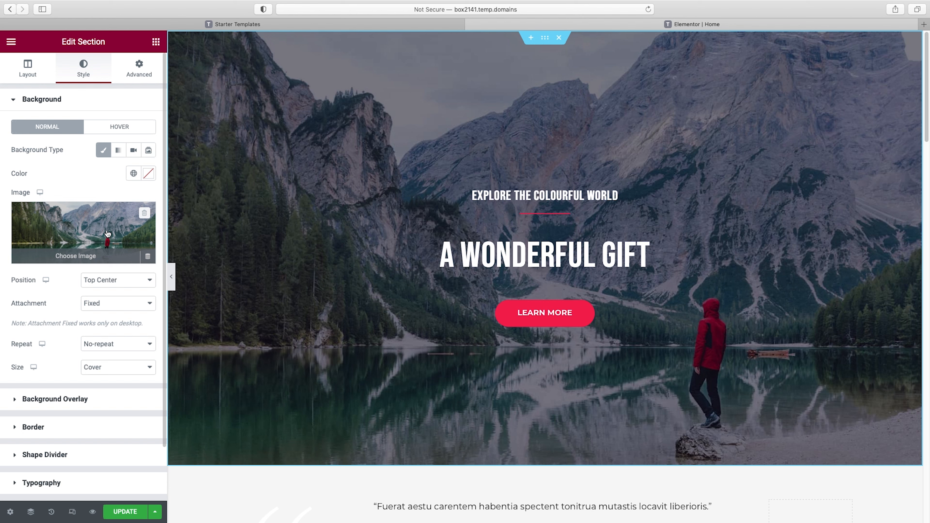
left_click(73, 256)
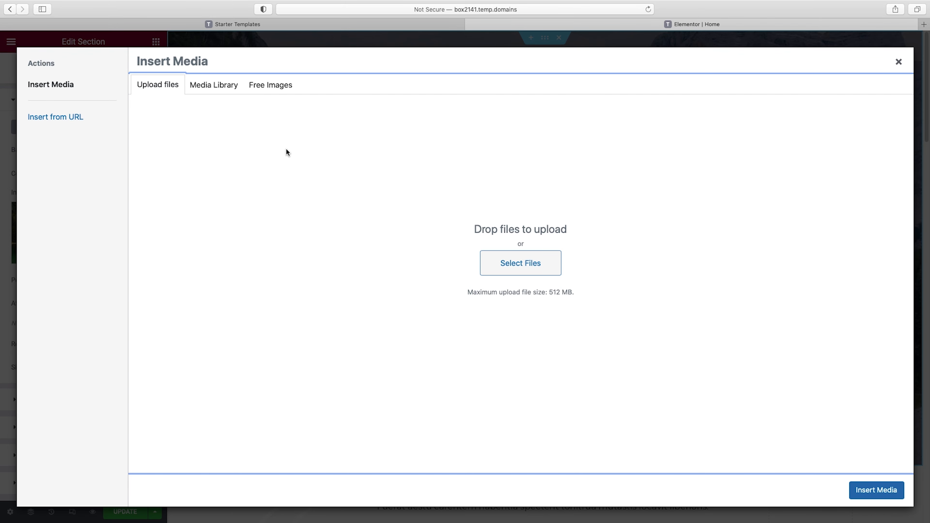
left_click(221, 88)
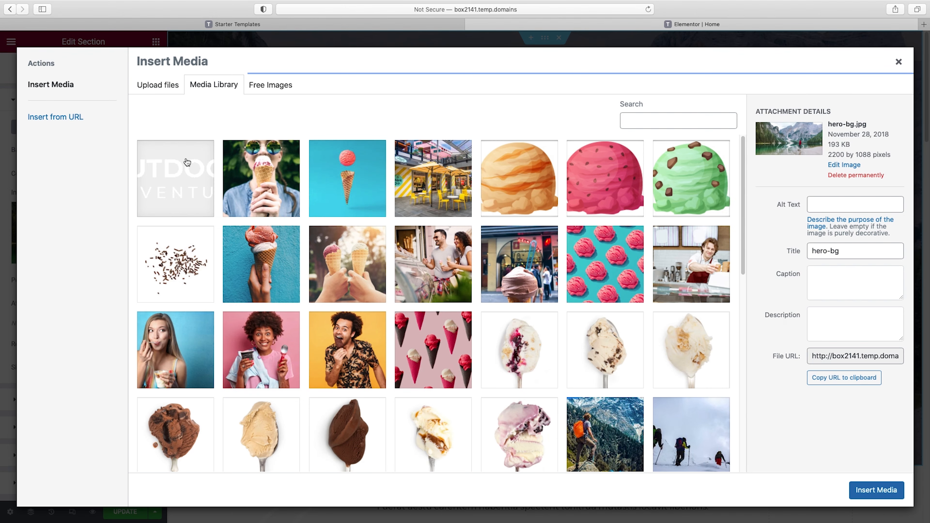
left_click(347, 178)
left_click(890, 494)
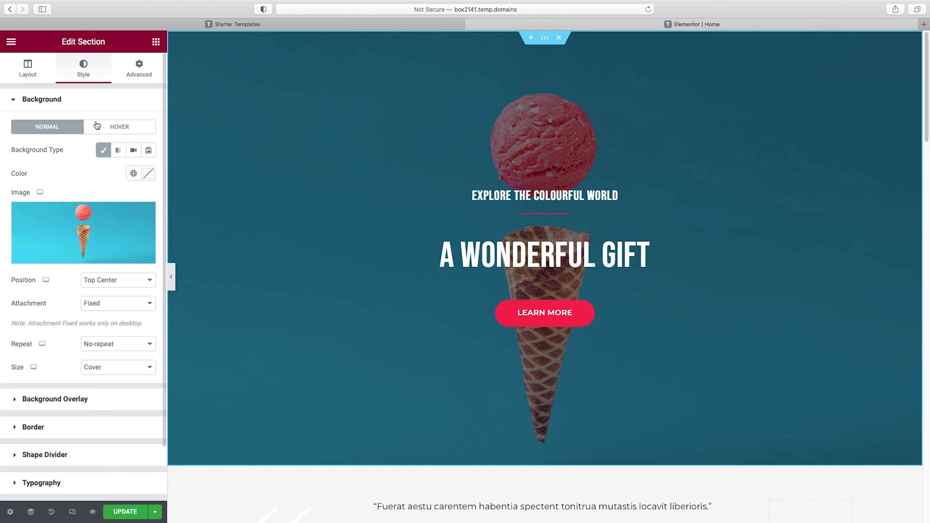
Try blue and bright green (#77DC20) colors for the hero section's background overlay
left_click(42, 103)
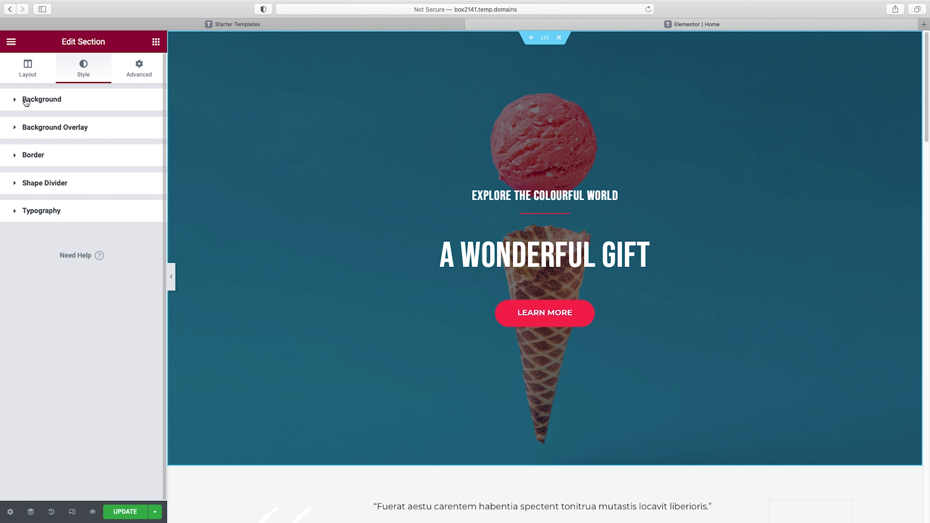
left_click(62, 130)
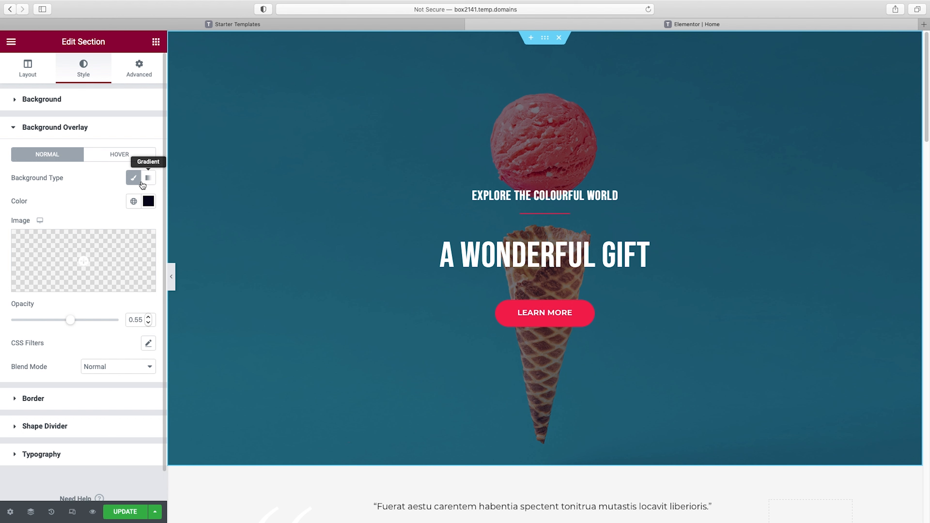
left_click(148, 200)
left_click(130, 254)
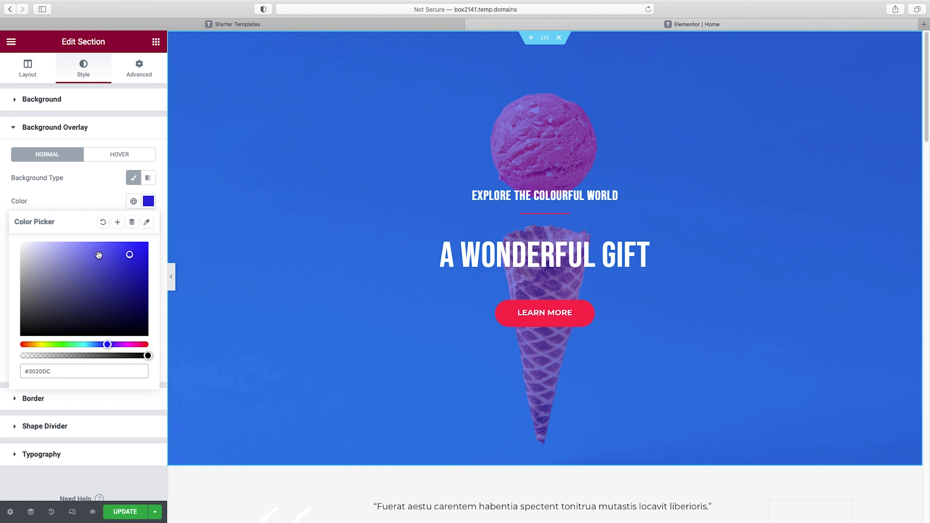
left_click_drag(108, 344, 53, 345)
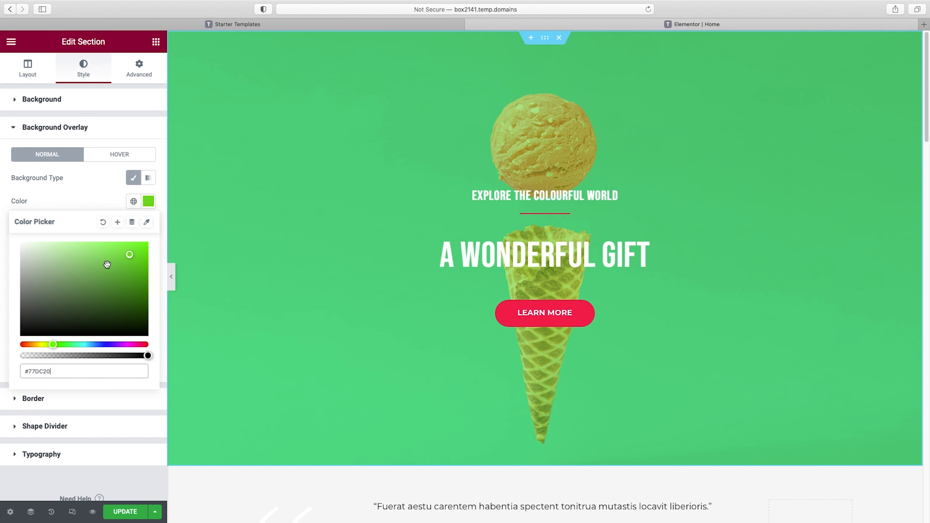
Try a linear gradient overlay on the hero section at angles of 310 and 210, and switch back to the classic overlay type
left_click(147, 180)
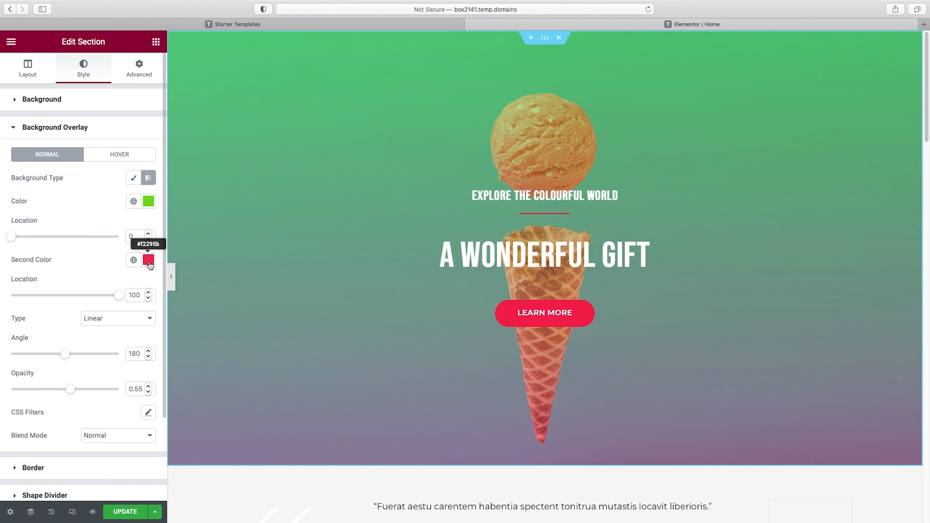
left_click_drag(64, 358, 101, 358)
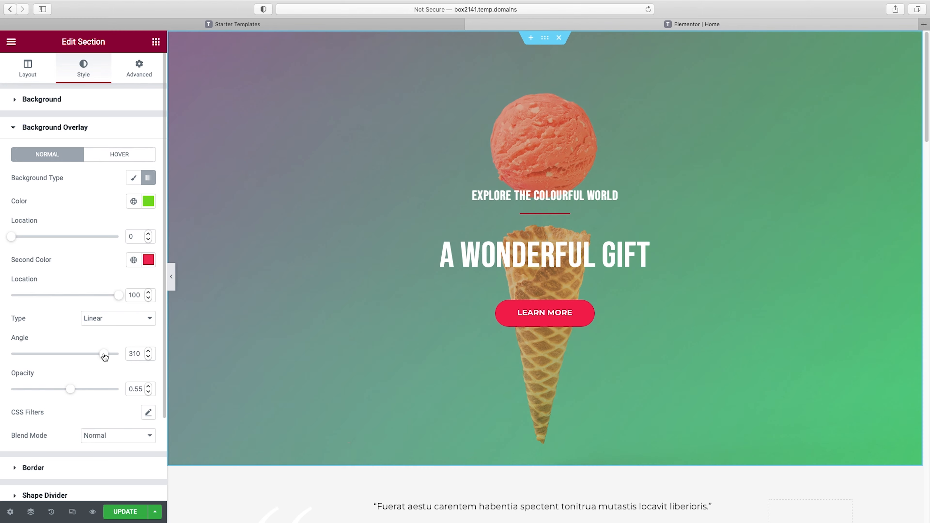
left_click(75, 354)
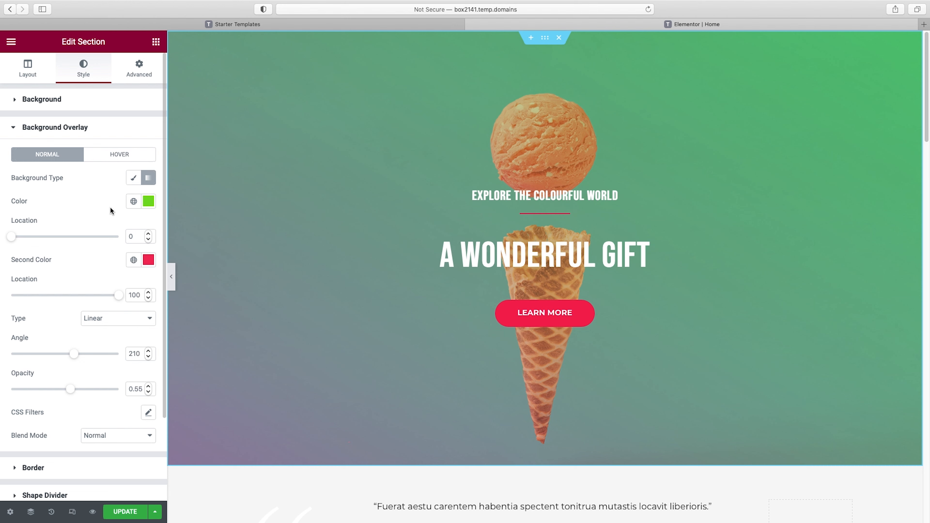
left_click(134, 179)
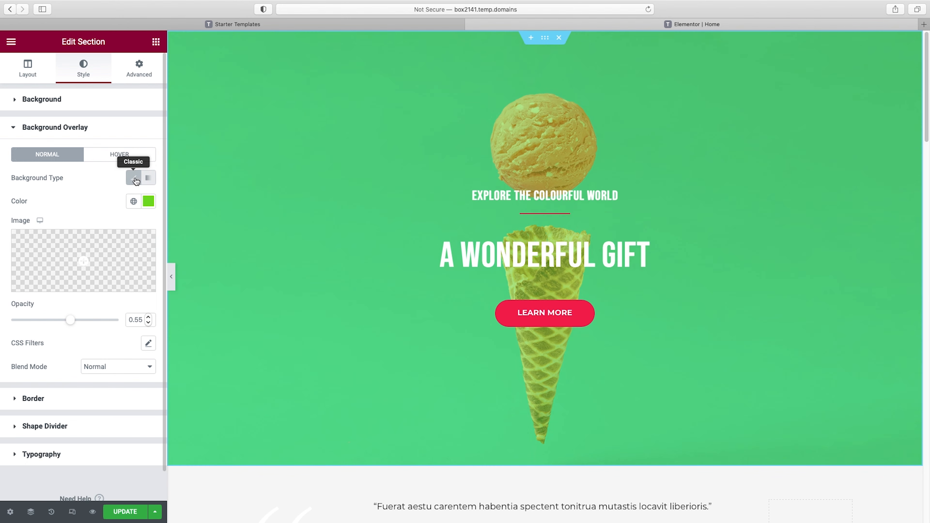
Set the hero section's background overlay color to black (#000000)
left_click(148, 201)
left_click_drag(88, 319, 161, 349)
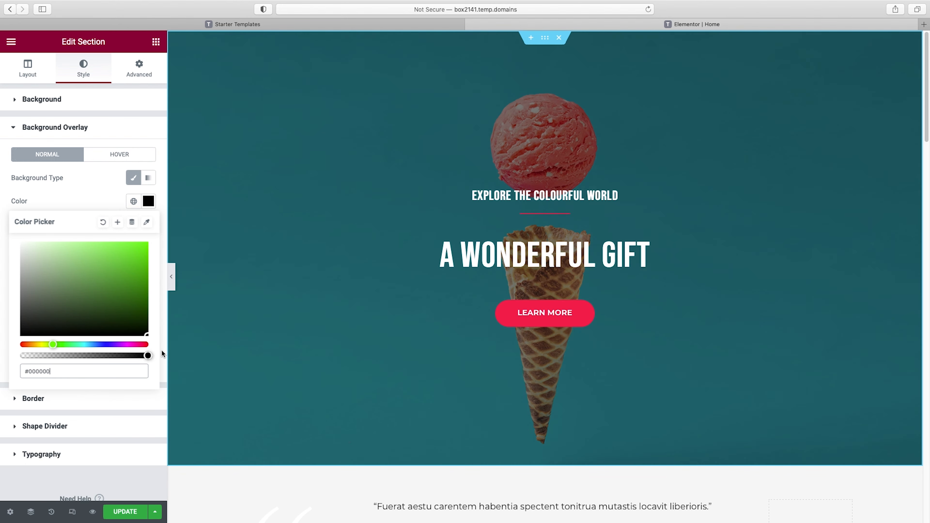
left_click(96, 194)
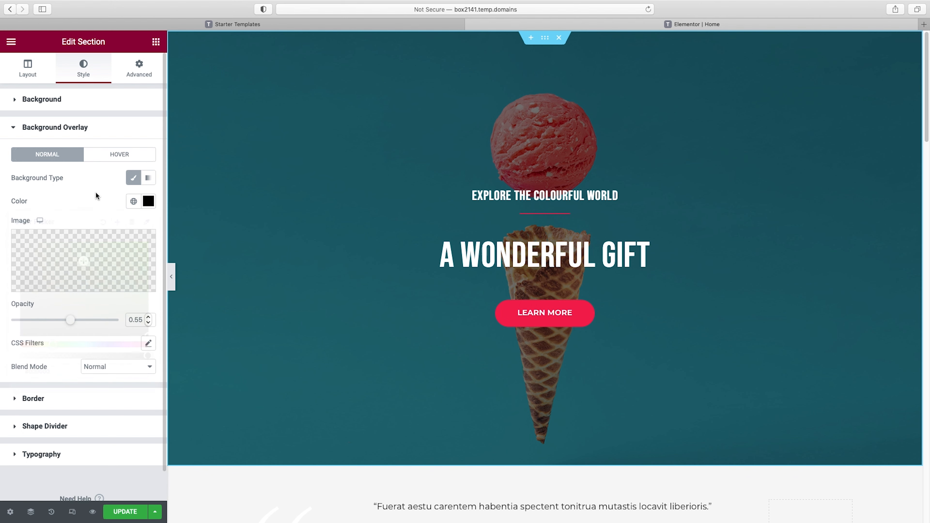
Clear the hero section's background overlay color and reopen the section's Background options
left_click(148, 202)
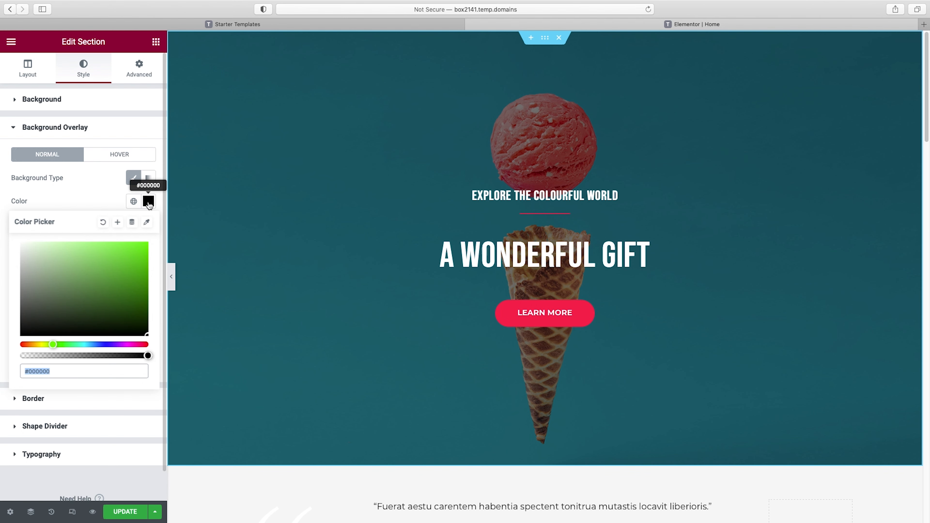
left_click(104, 224)
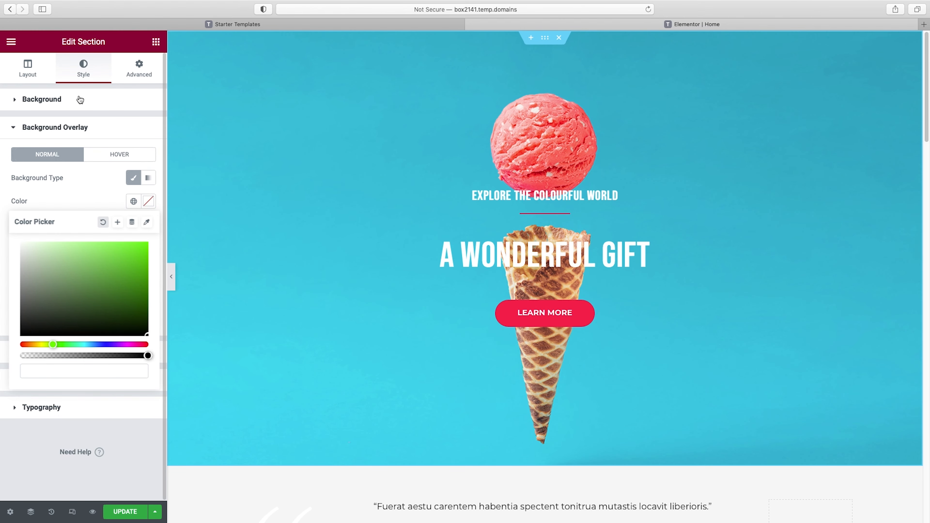
scroll(675, 184, "down", 3)
scroll(676, 184, "up", 3)
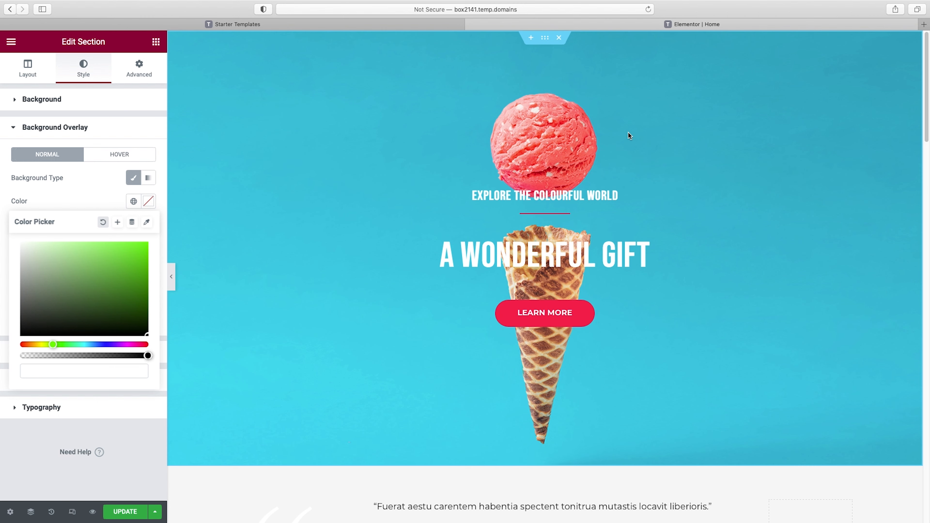
left_click(32, 98)
left_click(27, 100)
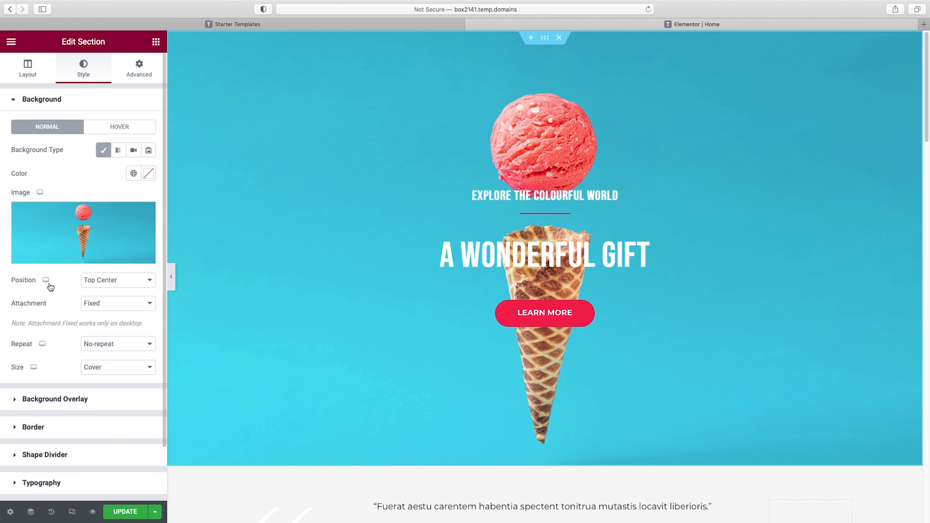
Try the Center Center and Top Left positions for the hero section's background image
left_click(125, 281)
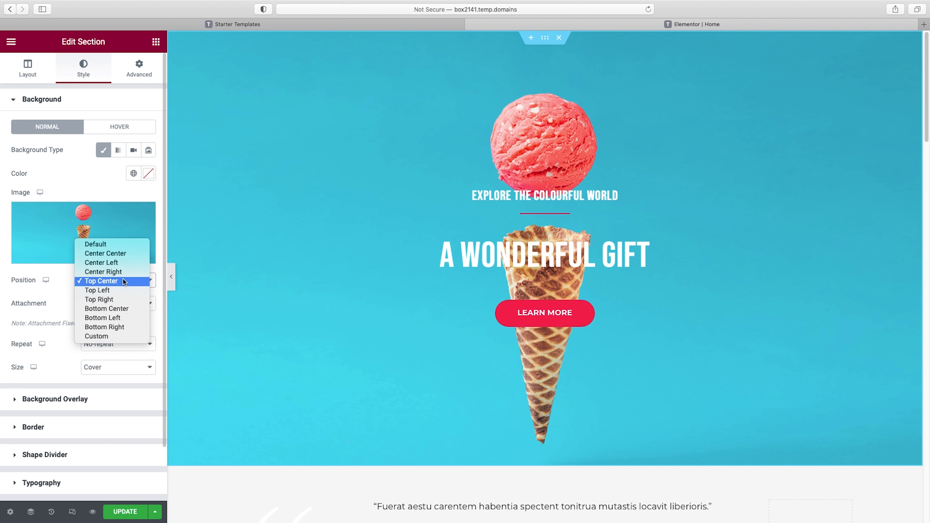
left_click(119, 254)
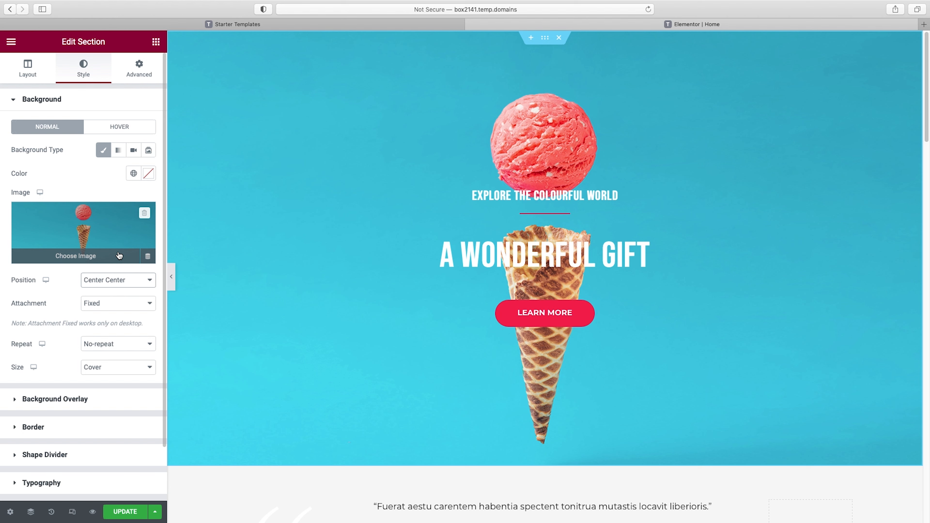
left_click(127, 279)
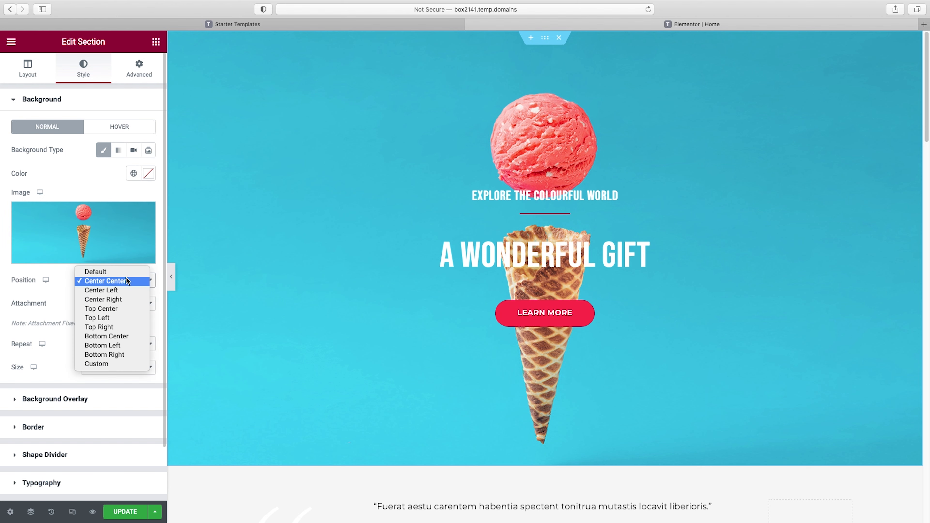
left_click(128, 315)
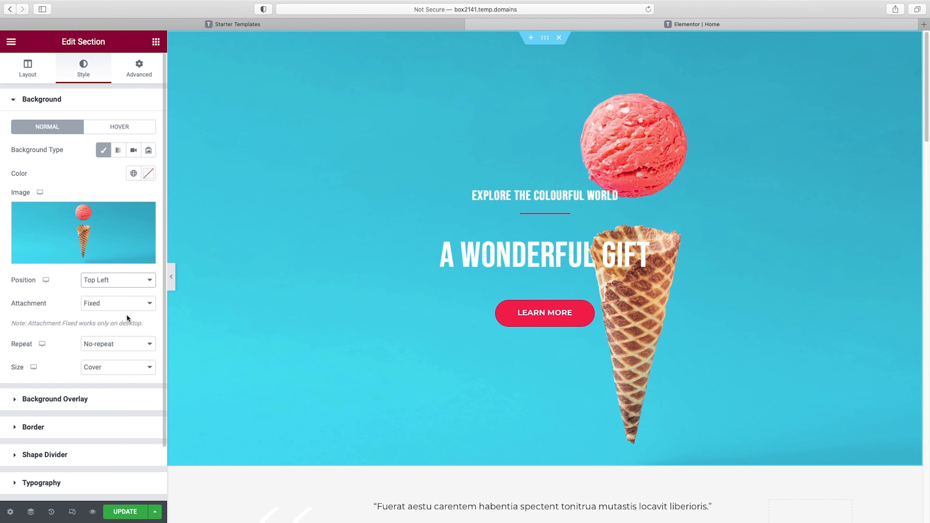
Try a custom position for the hero section's background image, with X at -174 px and Y at -91 px
left_click(122, 280)
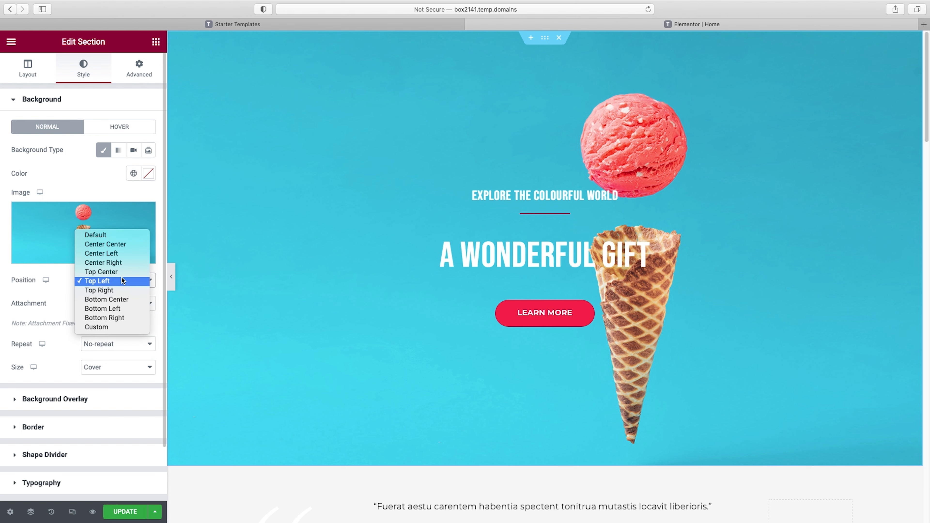
left_click(115, 325)
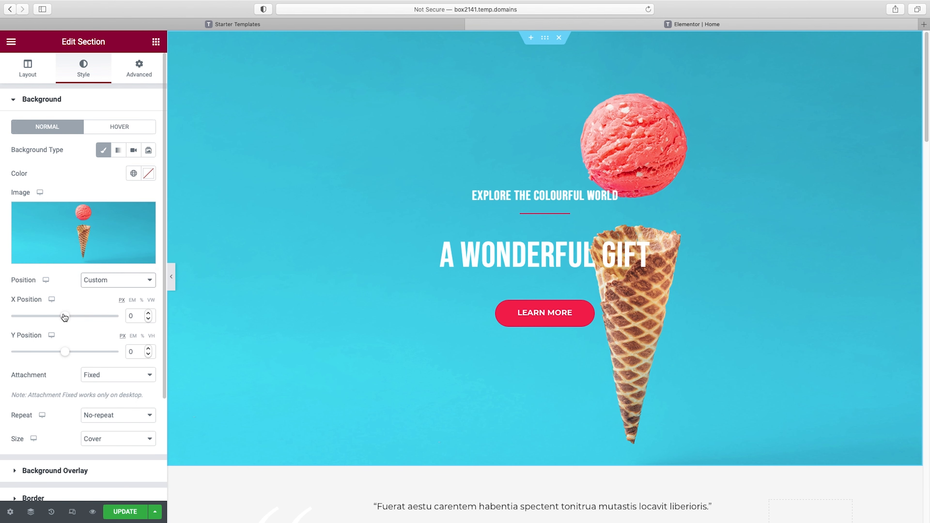
mouse_move(64, 317)
left_mouse_down()
mouse_move(76, 318)
mouse_move(38, 322)
mouse_move(53, 321)
left_mouse_up()
left_click_drag(64, 358, 59, 356)
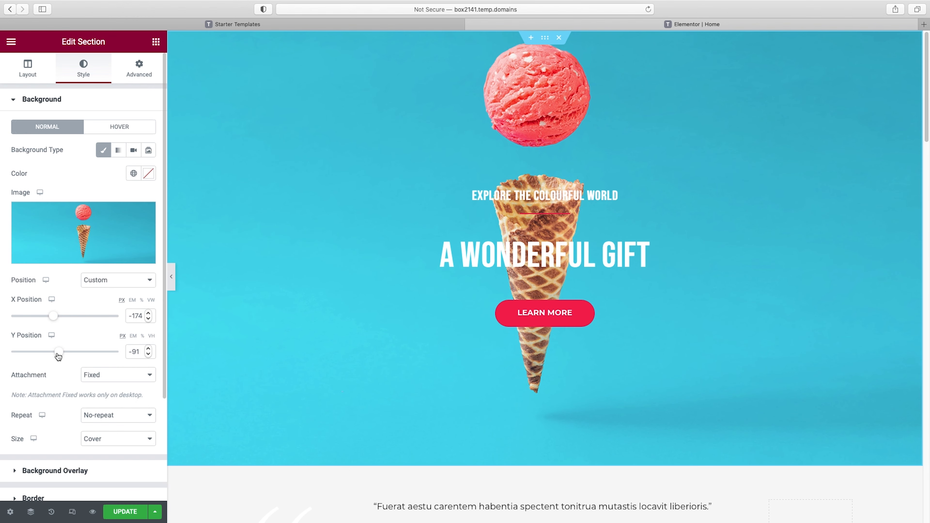
Set the hero section's background image position to Center Center
left_click(121, 280)
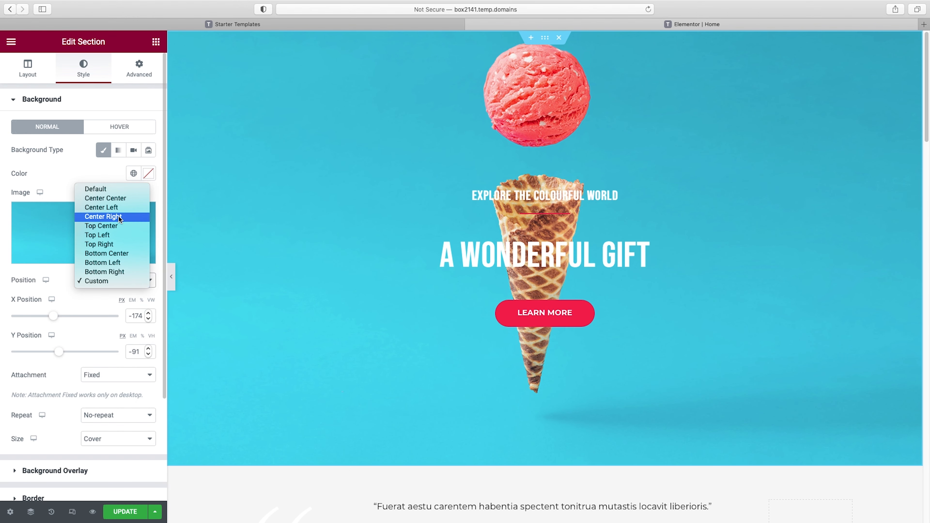
left_click(118, 199)
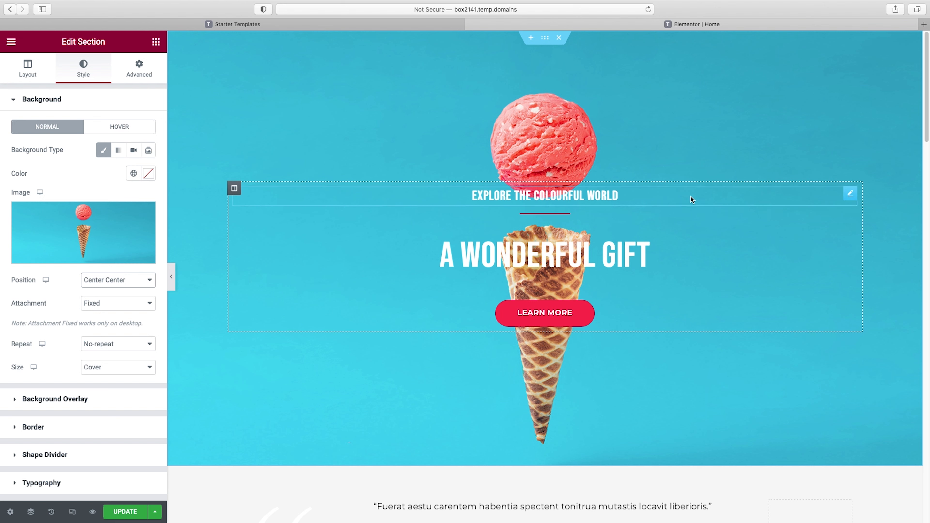
Delete the "Explore the Colourful World" heading and the divider beneath it from the hero section
right_click(850, 200)
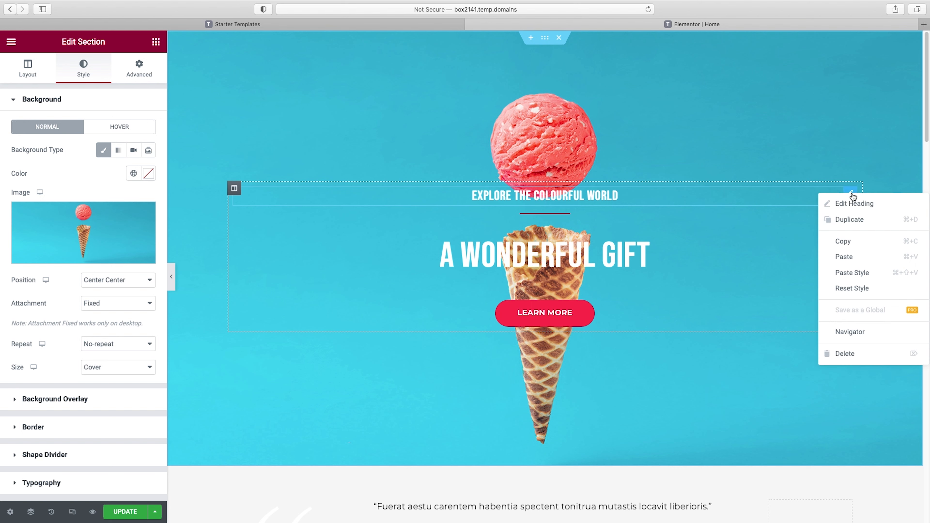
left_click(855, 353)
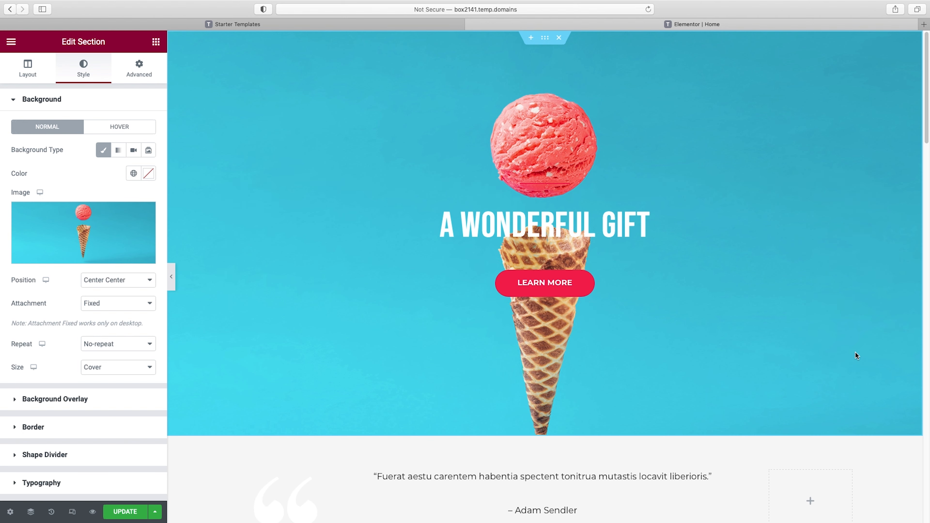
right_click(553, 186)
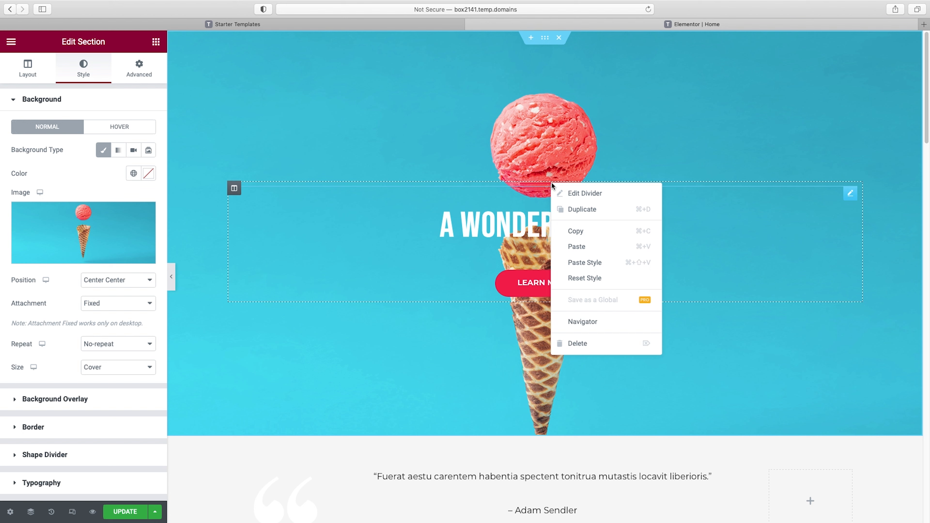
left_click(584, 348)
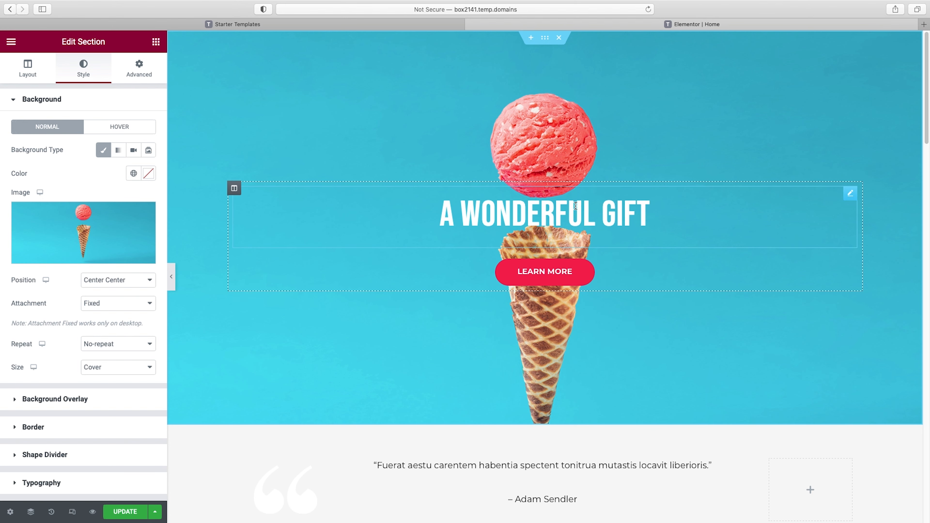
Change the hero heading "A Wonderful Gift" to "get scooped!"
left_click(582, 212)
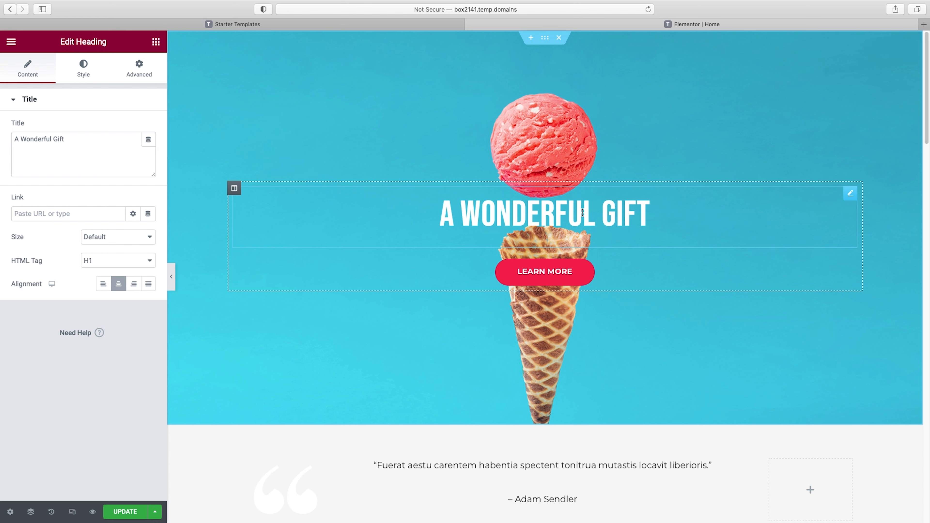
left_click(51, 138)
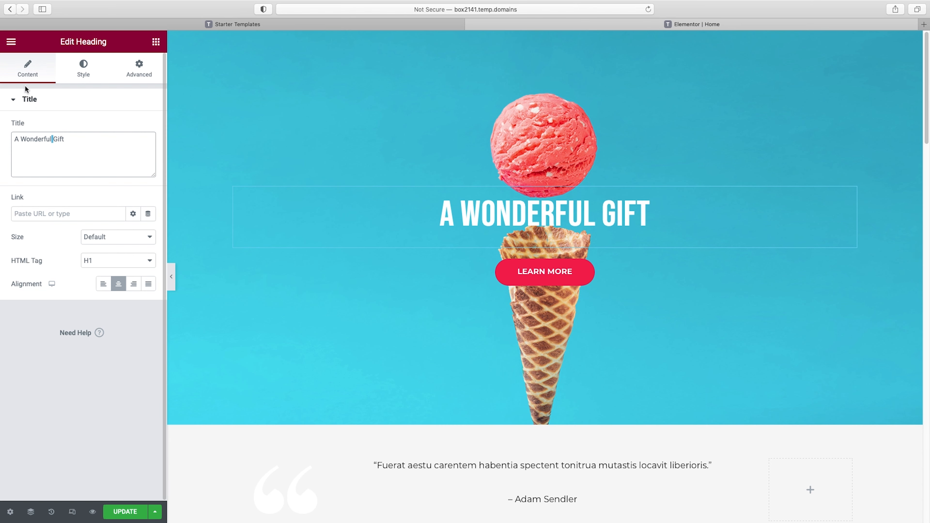
triple_click(46, 137)
type("get scooped!")
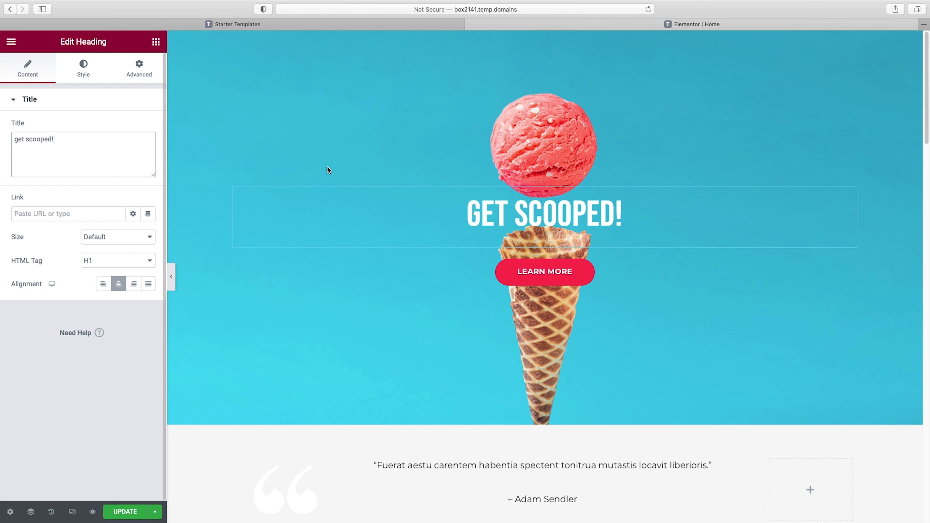
Set the hero heading's font size to 143 px
left_click(82, 70)
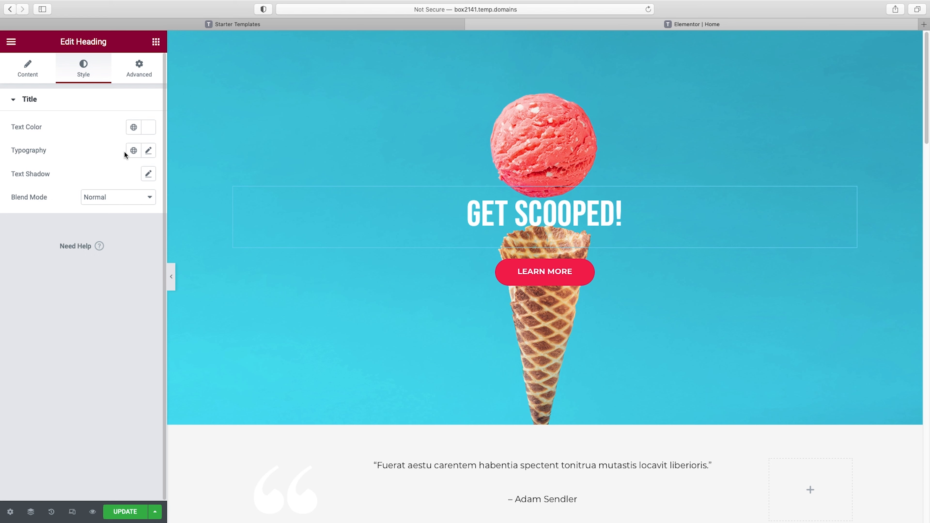
left_click(148, 151)
left_click_drag(20, 240, 87, 239)
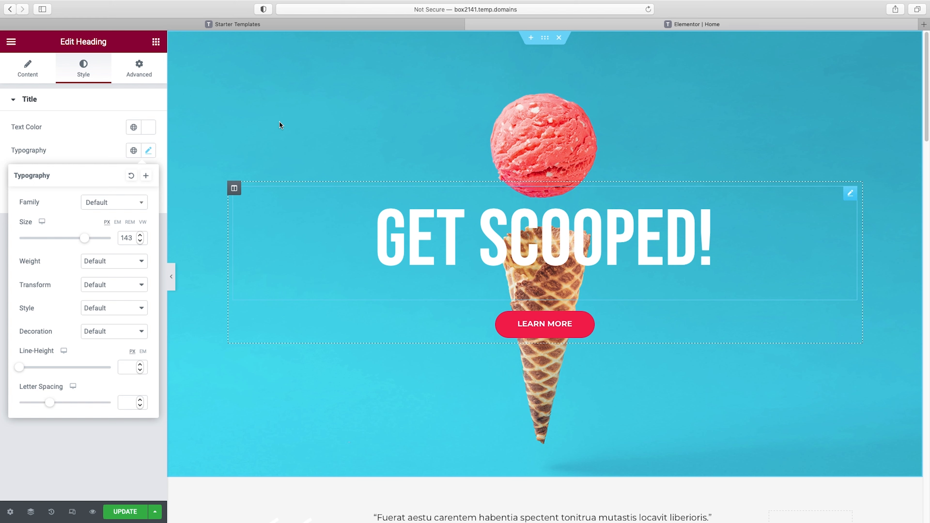
left_click(105, 139)
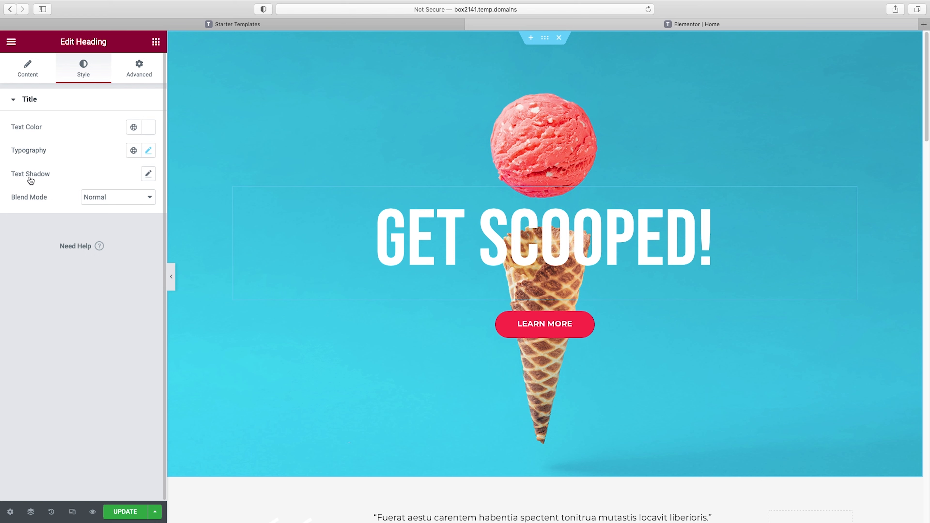
Add a text shadow to the hero heading with color rgba(0, 0, 0, 0.12), blur 4, horizontal offset 4 and vertical offset 4
left_click(148, 175)
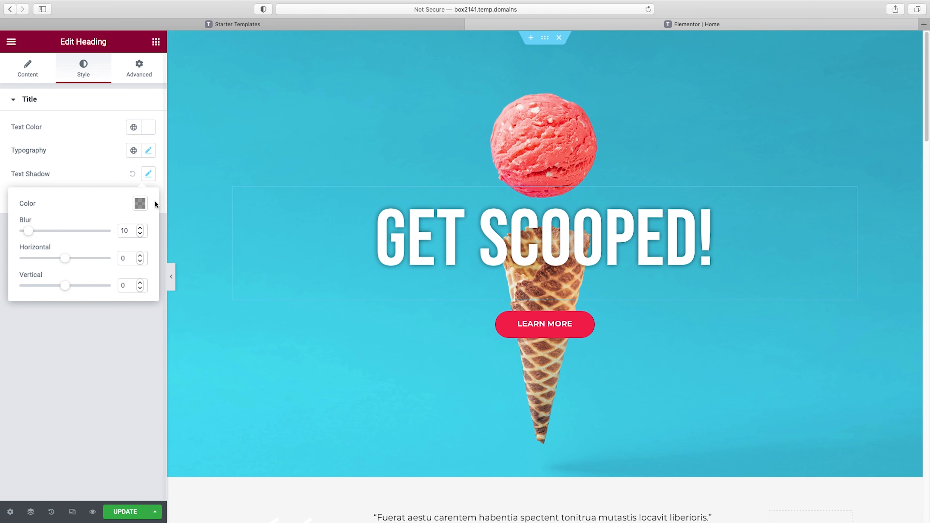
left_click(140, 205)
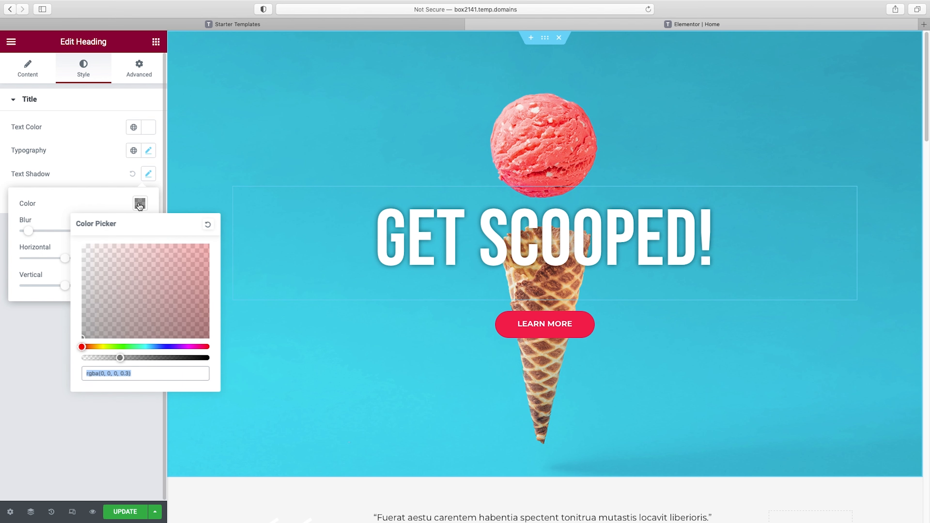
left_click_drag(120, 357, 99, 358)
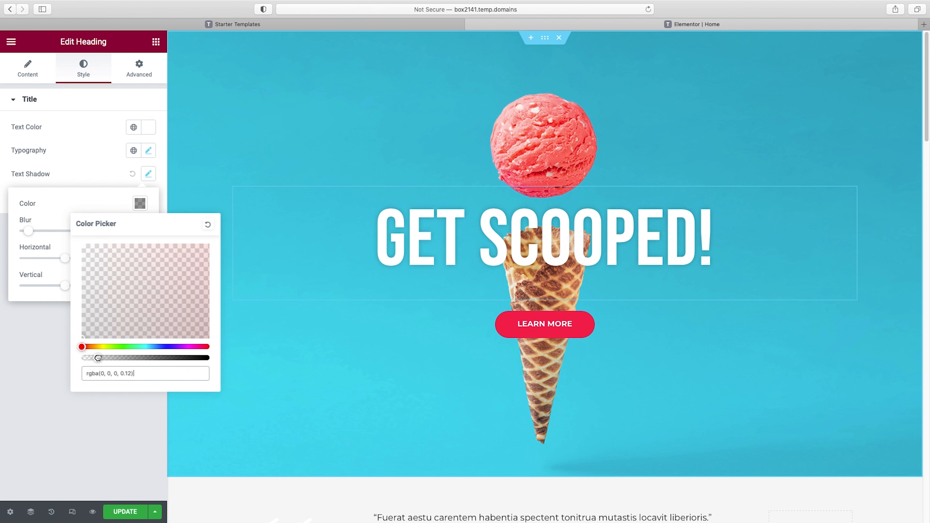
left_click(88, 203)
left_click_drag(30, 234, 68, 286)
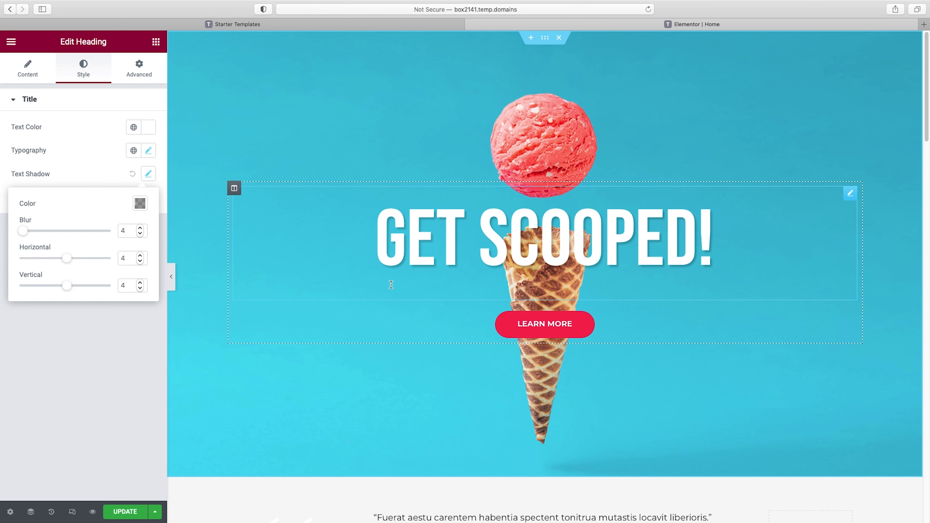
Insert a Text Editor widget between the hero heading and the Learn More button, and select its placeholder paragraph
left_click(156, 43)
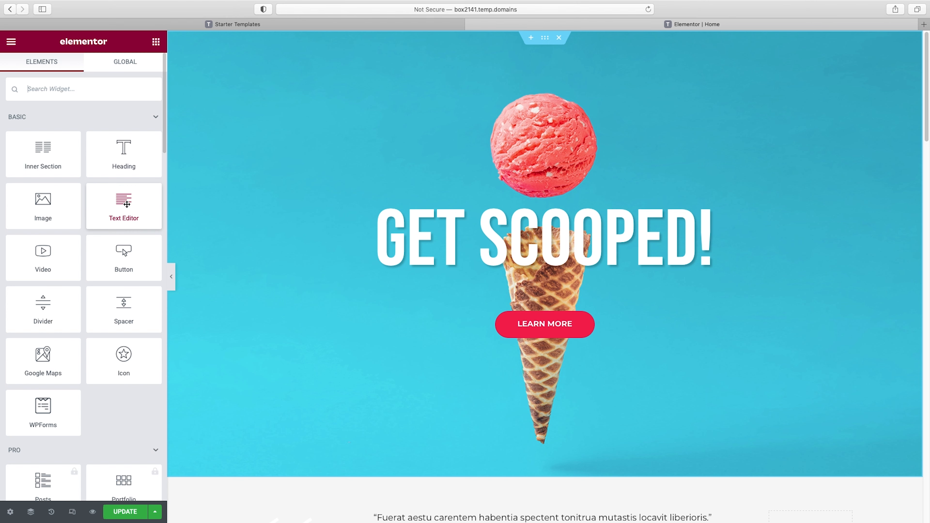
left_click_drag(123, 205, 546, 283)
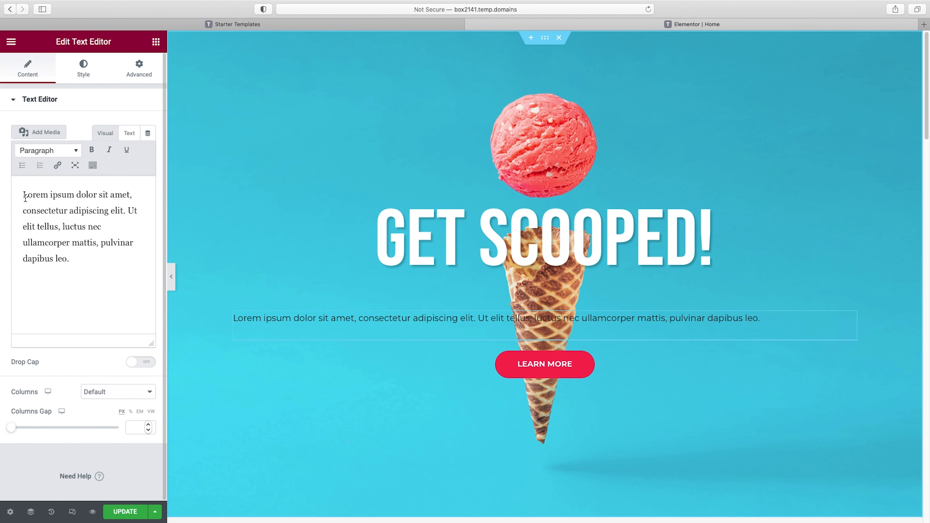
left_click_drag(34, 204, 83, 258)
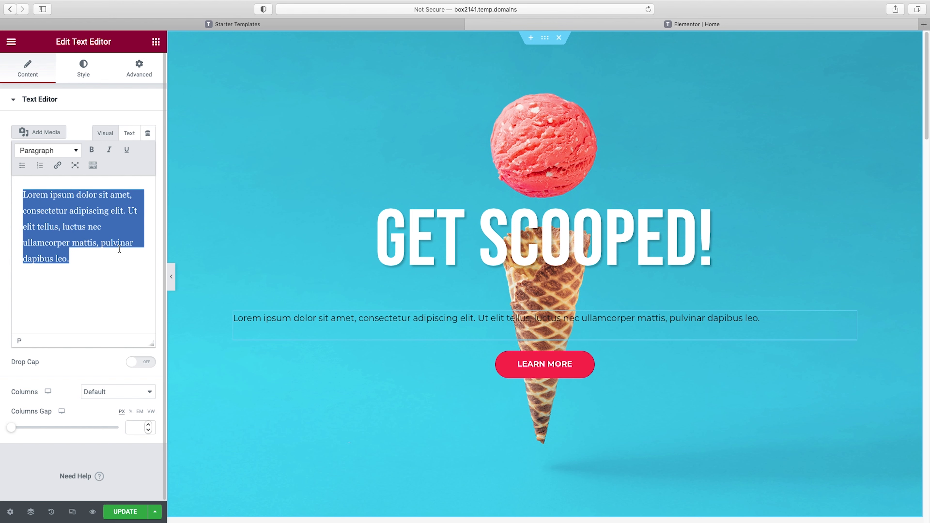
Set the hero paragraph's text color to #FFFFFF and center its alignment
left_click(87, 72)
left_click(146, 154)
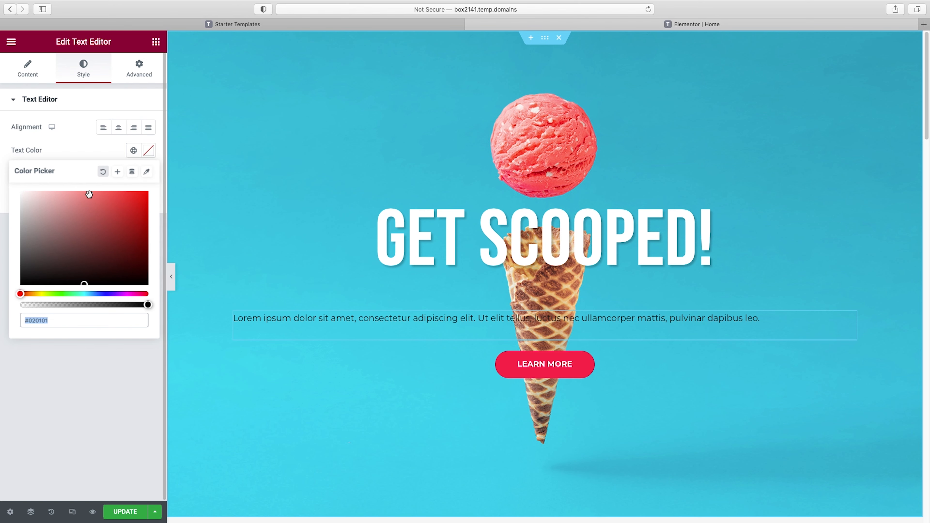
type("#FFFFFF")
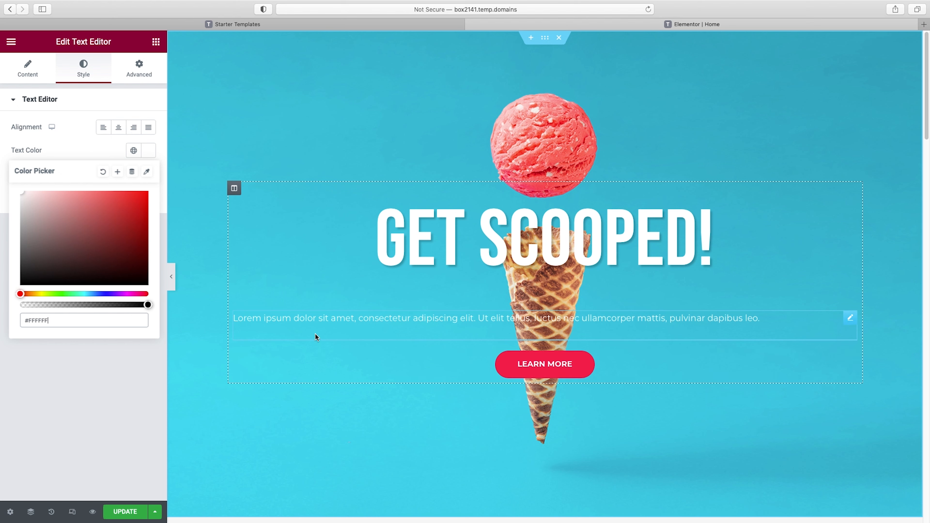
left_click(110, 148)
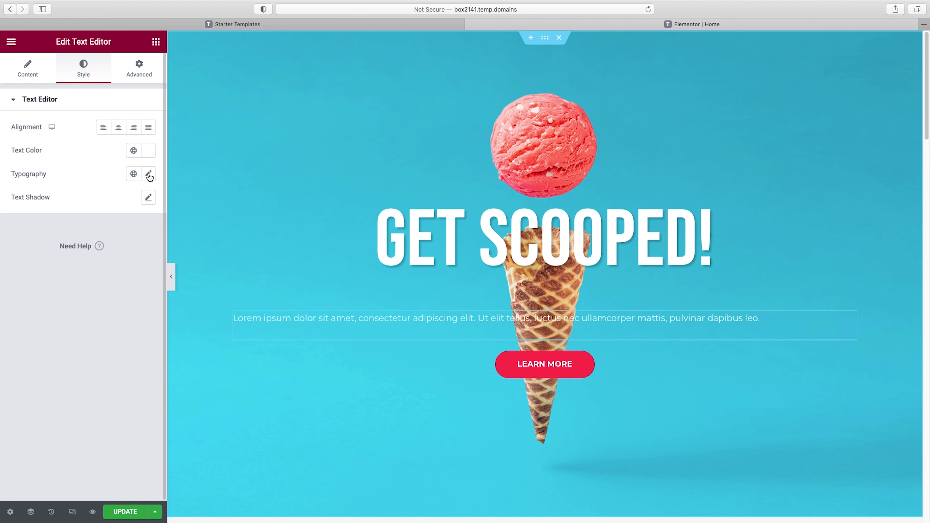
left_click_drag(149, 176, 97, 163)
left_click(86, 134)
left_click(122, 132)
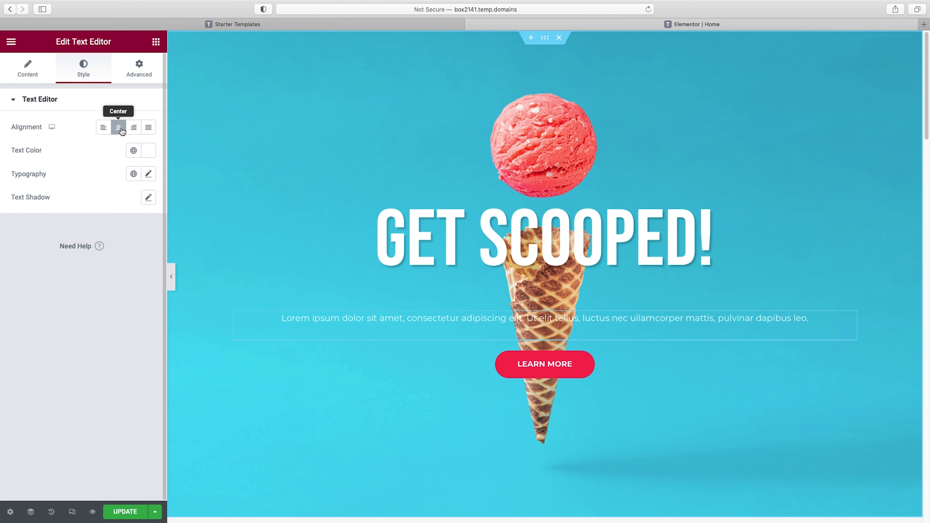
Set the hero paragraph's font size to 22 px and its weight to 500, trying weights 300 and 400 along the way
left_click(148, 174)
left_click_drag(19, 262, 28, 263)
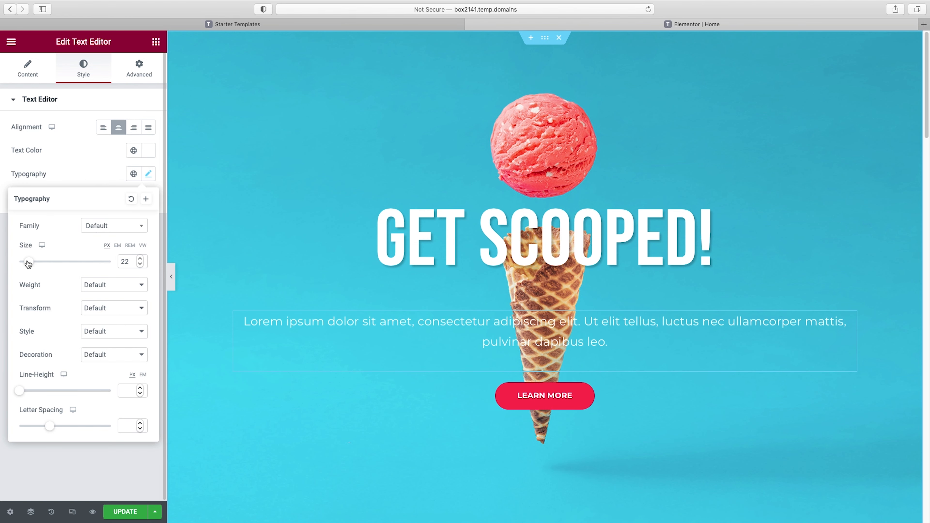
left_click(116, 289)
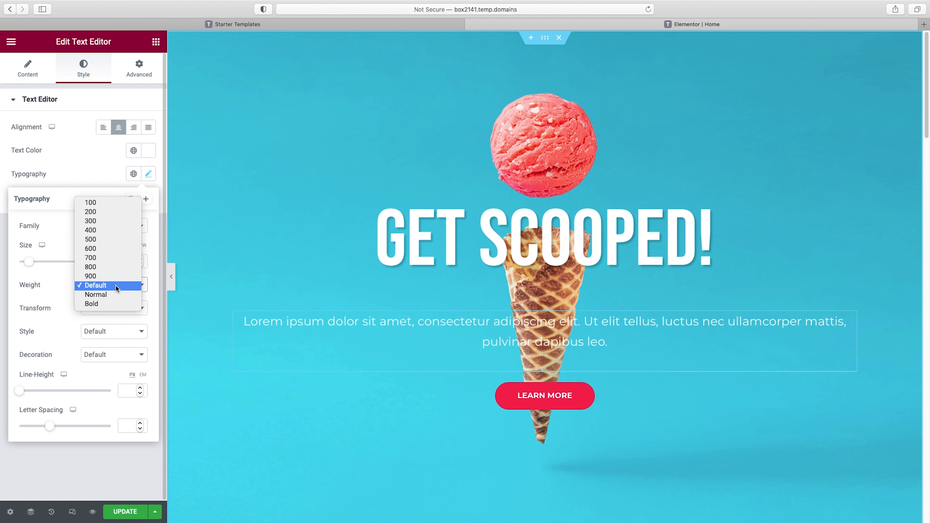
left_click(104, 219)
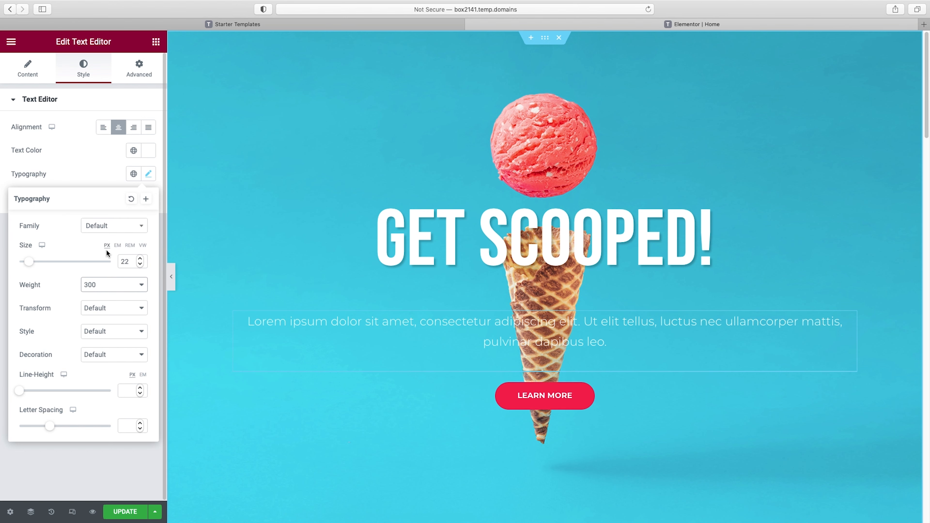
left_click(104, 286)
left_click(104, 293)
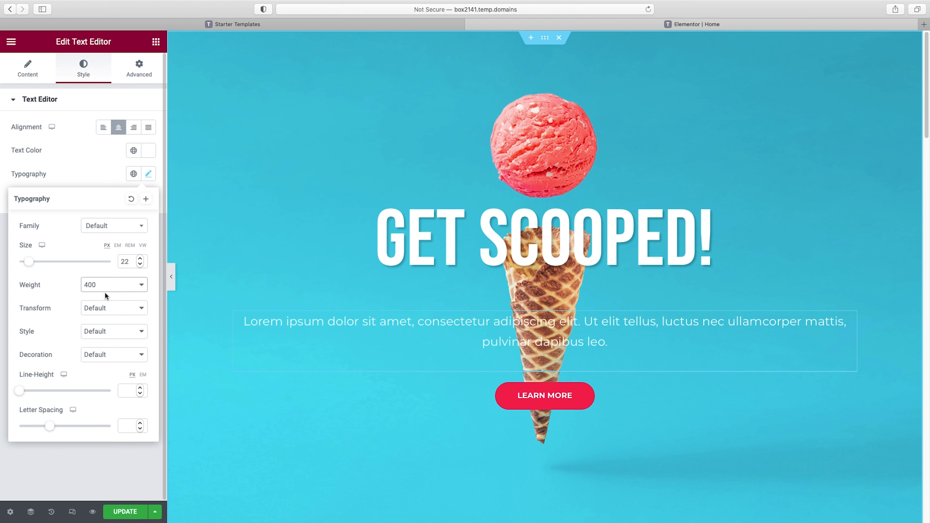
left_click(105, 287)
left_click(106, 295)
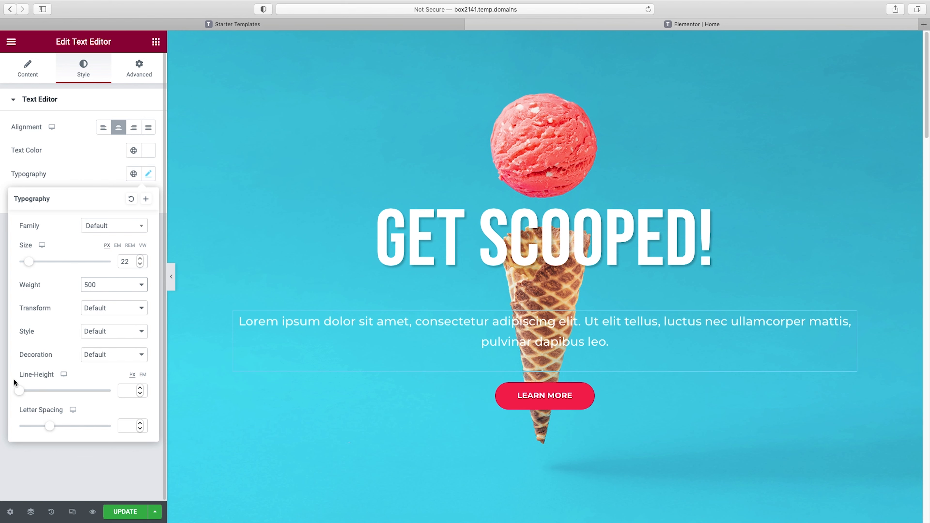
Set the hero paragraph's line height to 29 px and preview the page at full width
left_click(20, 391)
left_click_drag(20, 392, 45, 392)
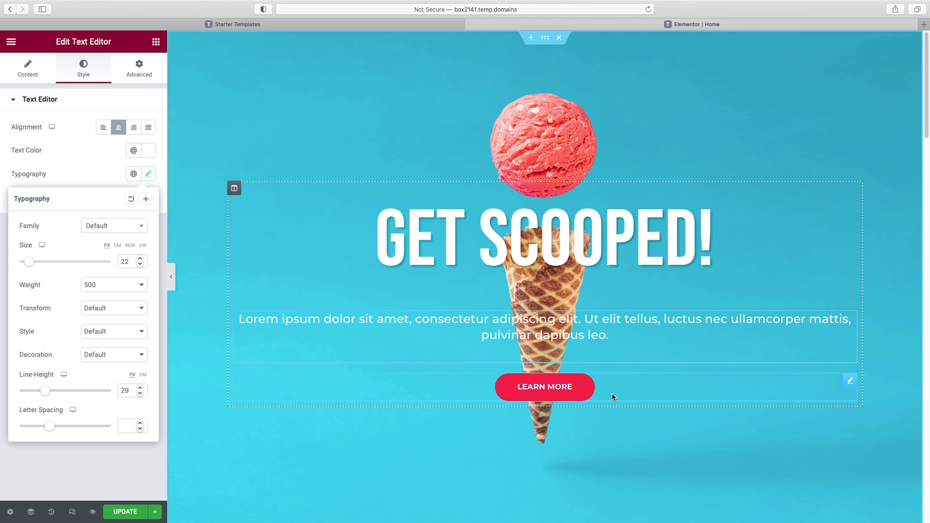
left_click(172, 277)
scroll(519, 302, "down", 3)
scroll(519, 302, "up", 3)
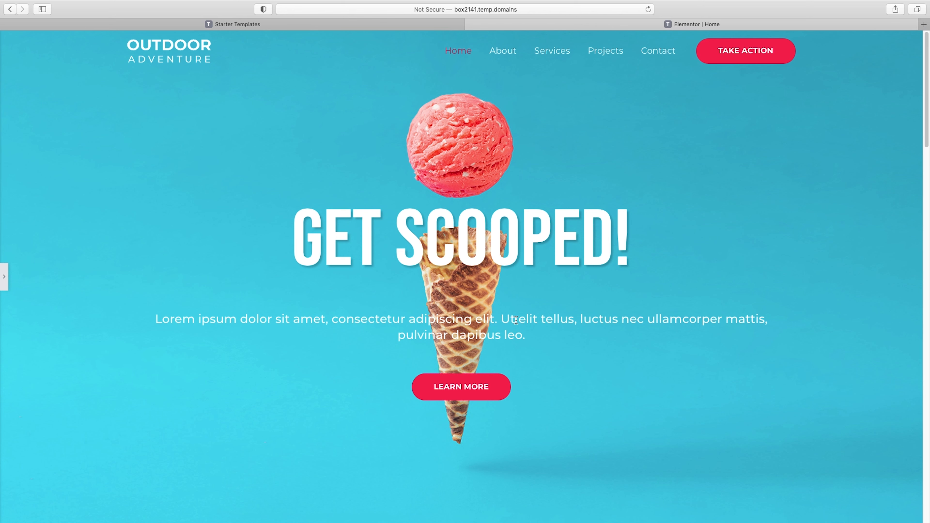
left_click(6, 279)
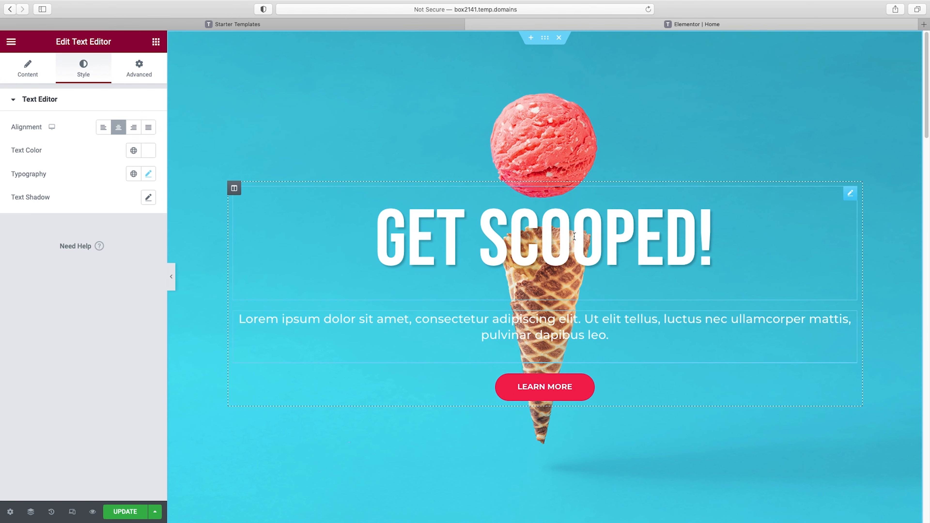
Set the bottom padding of the GET SCOOPED! heading to 0 px
left_click(597, 230)
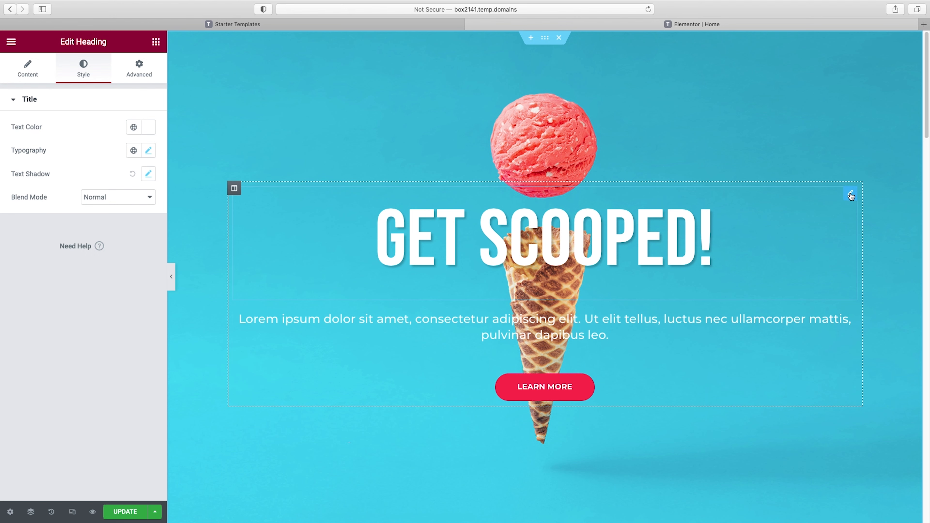
left_click(139, 71)
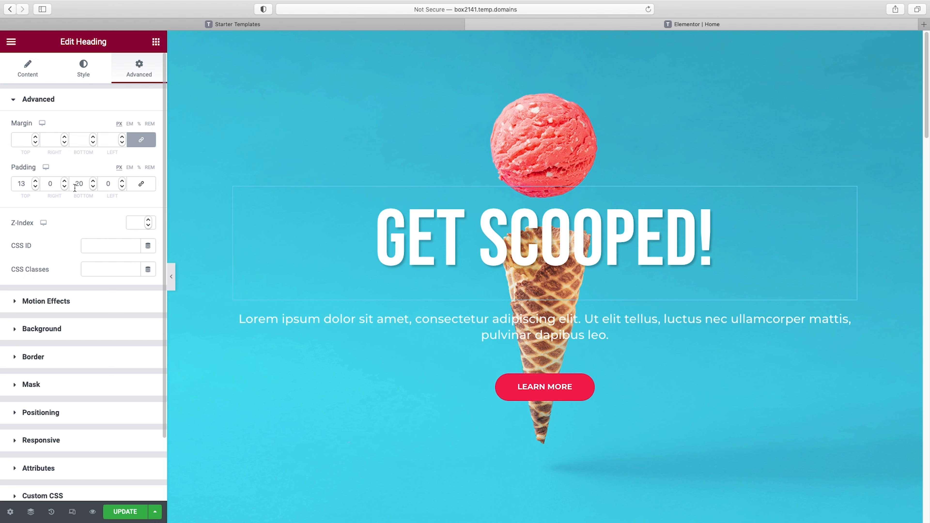
left_click(84, 184)
type("0")
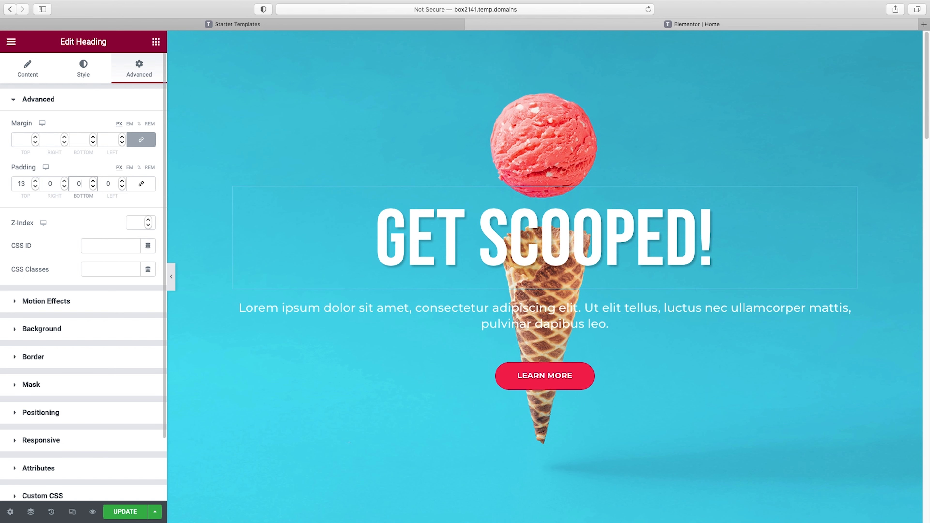
left_click(92, 142)
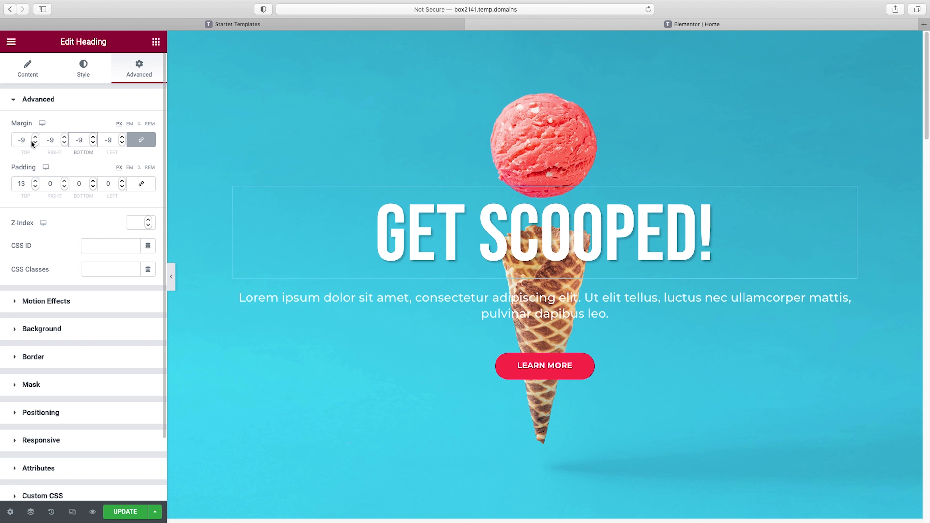
left_click_drag(84, 142, 61, 141)
key("BackSpace")
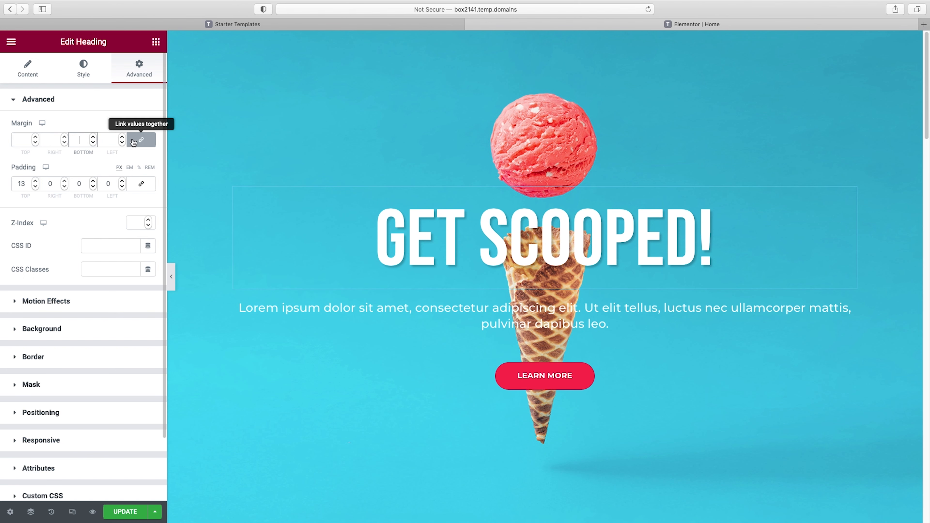
Unlink the hero heading's margin values, set its bottom margin to -28 px, and preview the tighter spacing at full width
left_click(143, 141)
left_click(93, 142)
left_click(93, 142)
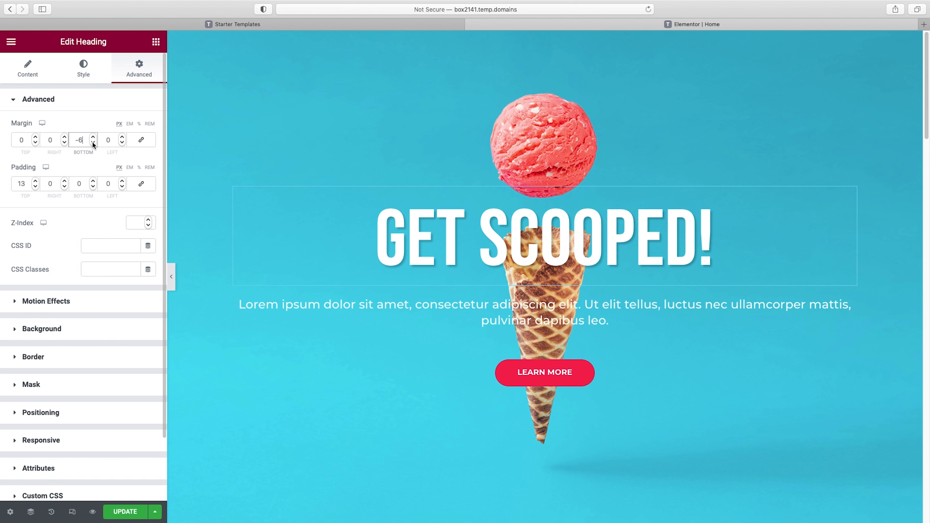
left_click(93, 142)
left_click(93, 142)
left_click(92, 142)
left_click(93, 142)
left_click(92, 143)
left_click(93, 142)
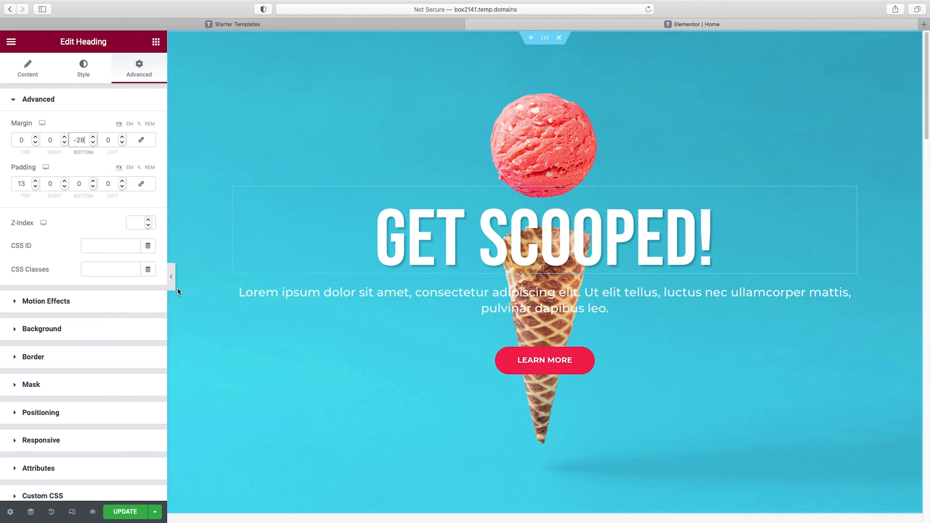
left_click(172, 277)
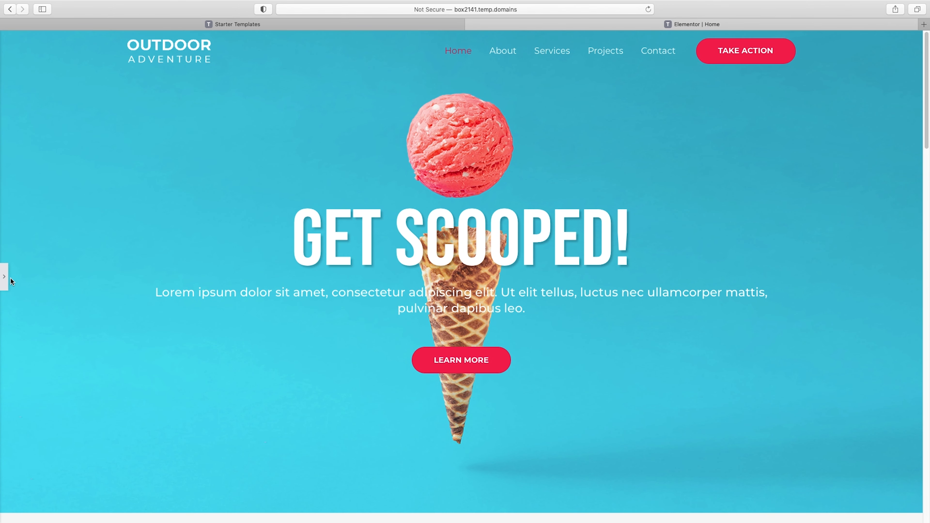
left_click(5, 277)
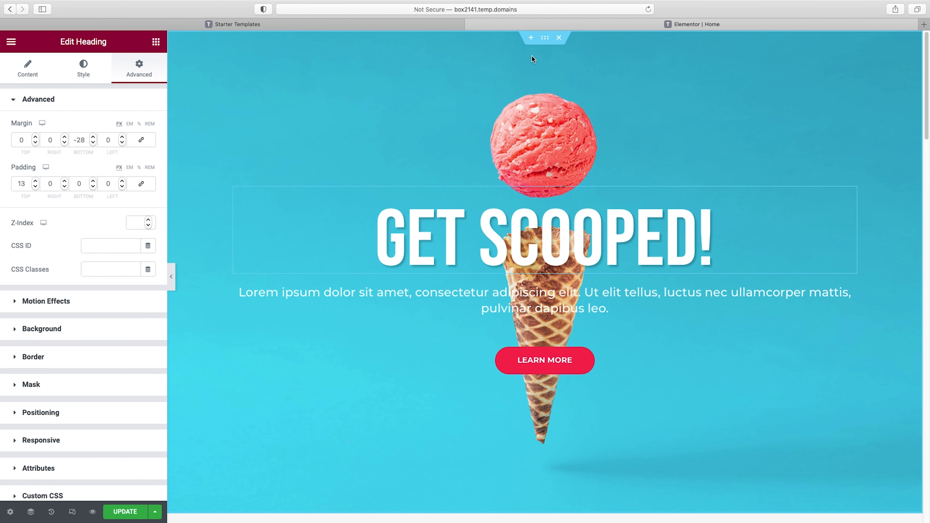
Narrow the hero section's boxed content width to 762
left_click(544, 38)
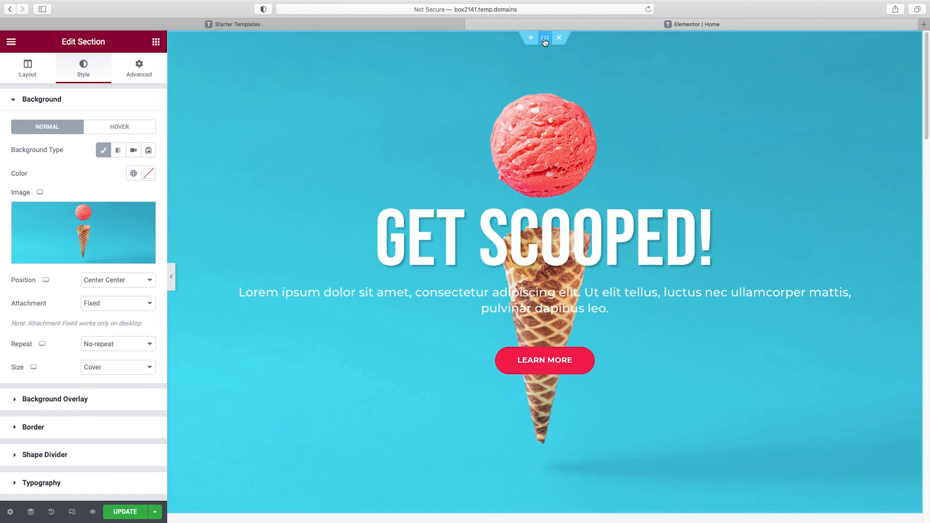
left_click(37, 70)
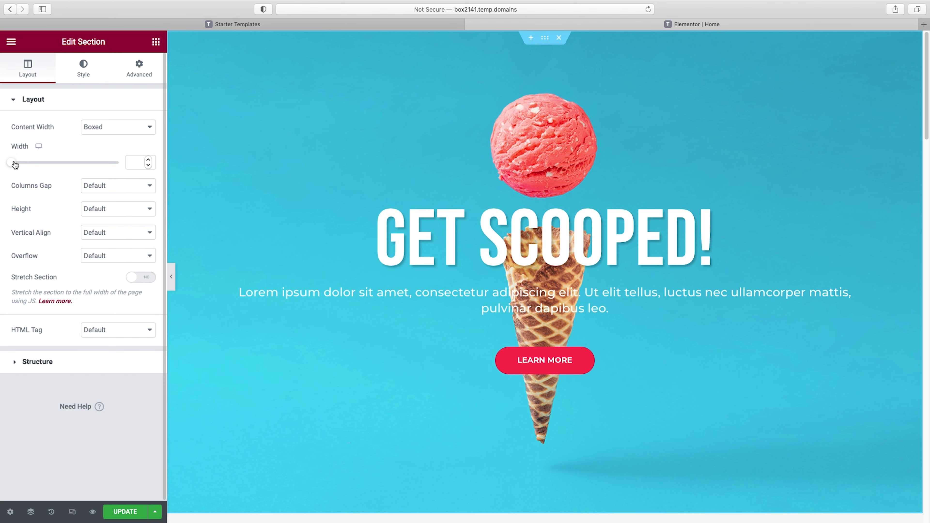
left_click_drag(14, 165, 39, 171)
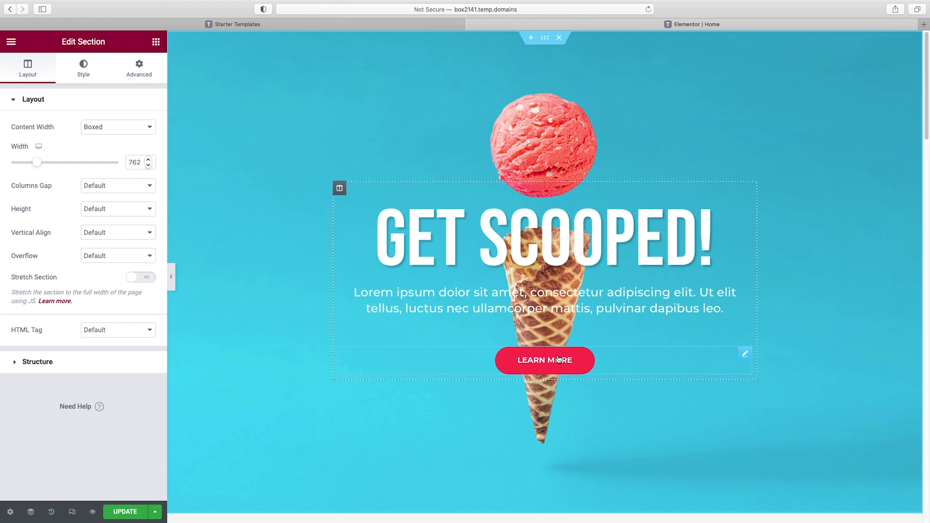
Change the hero button's text from Learn More to "find a store", keeping its size Small
left_click(547, 362)
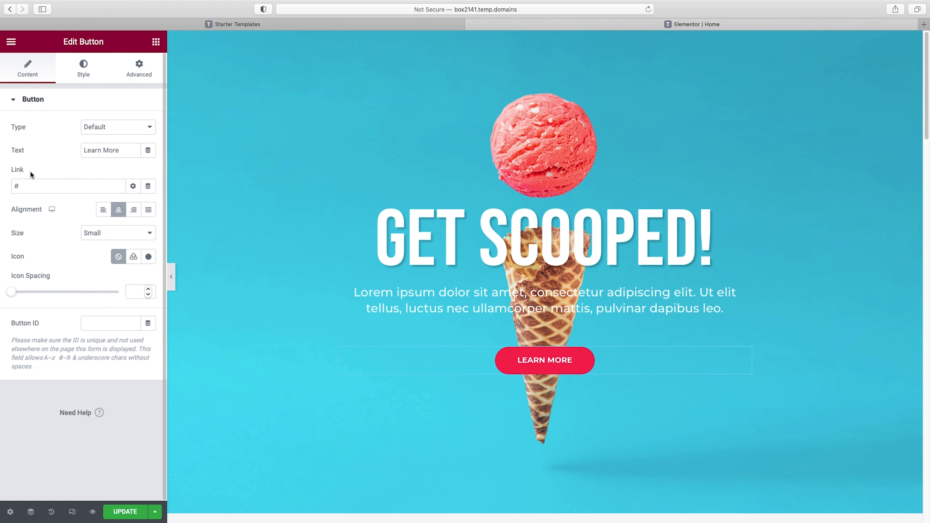
left_click_drag(28, 186, 2, 187)
left_click(10, 151)
triple_click(122, 151)
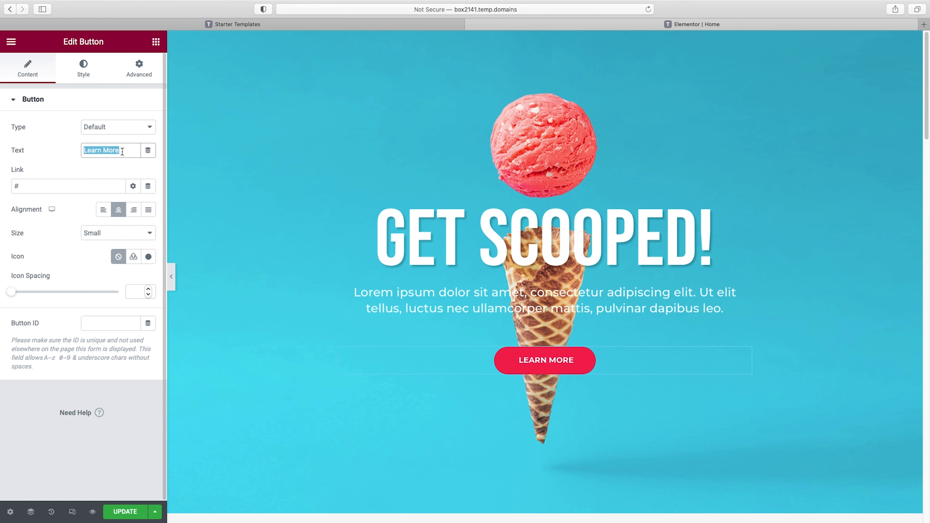
type("find a store")
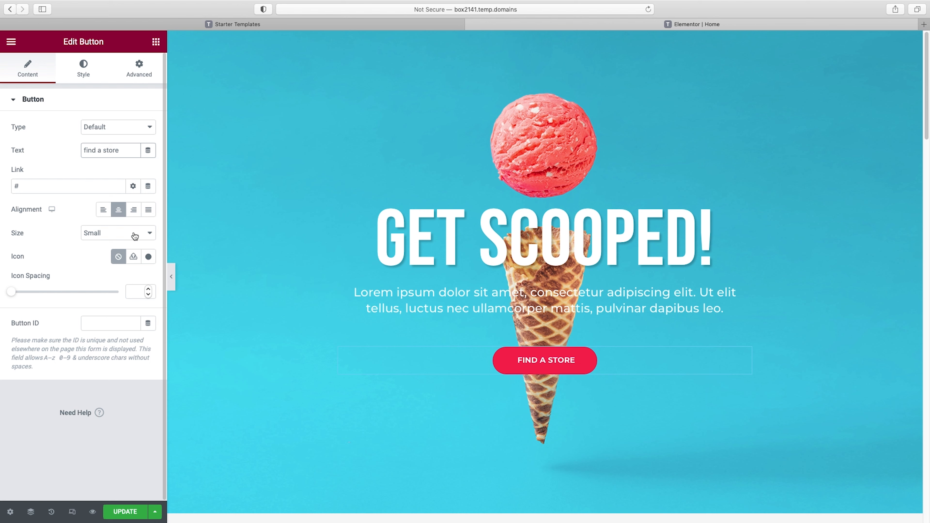
left_click(144, 233)
left_click(61, 227)
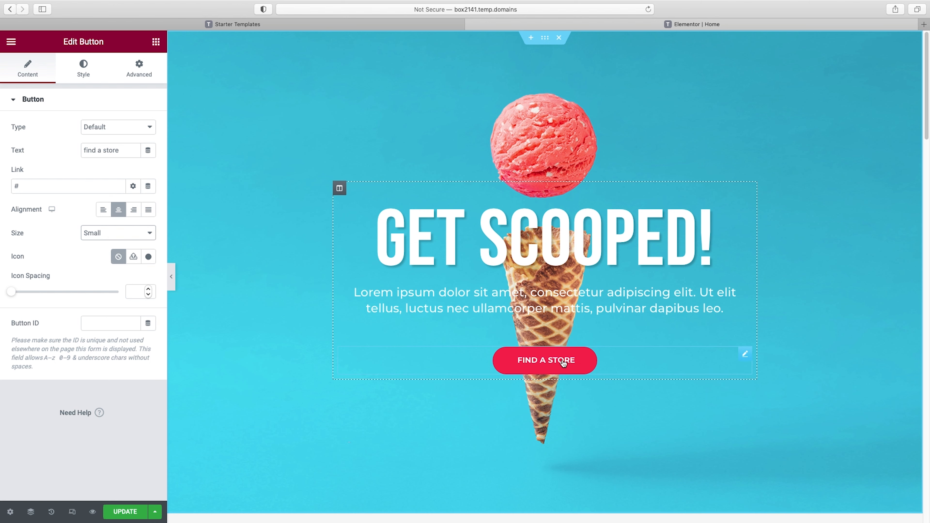
Set the hero button's typography to Bebas Neue at 25 px with Normal weight
left_click(83, 71)
left_click(149, 129)
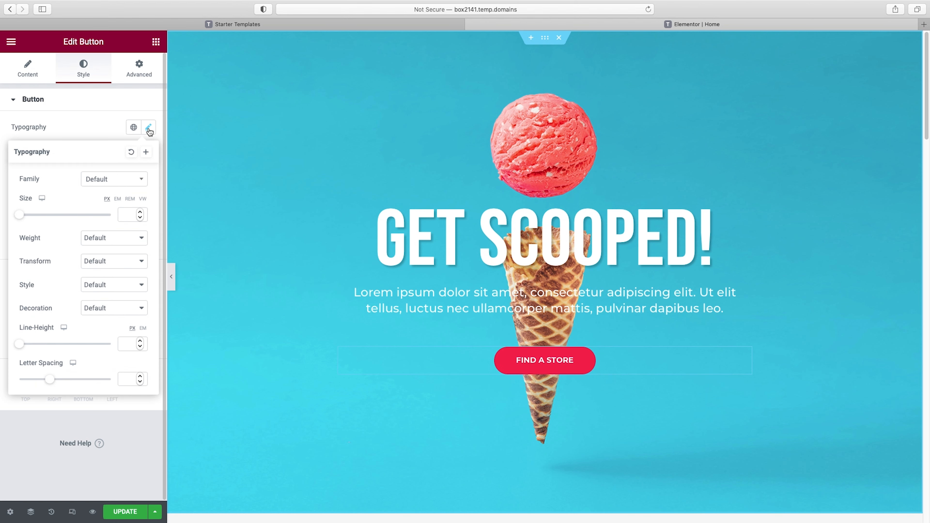
left_click(109, 179)
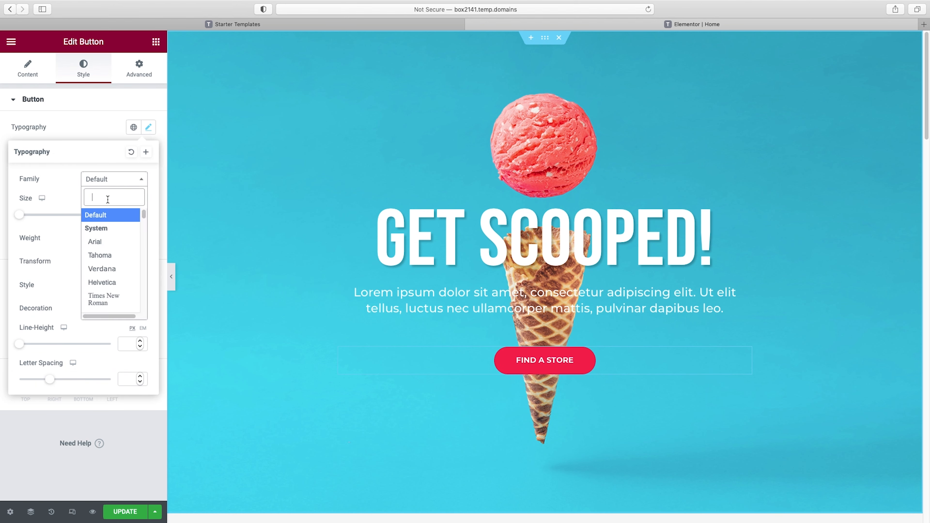
type("beb")
left_click(112, 227)
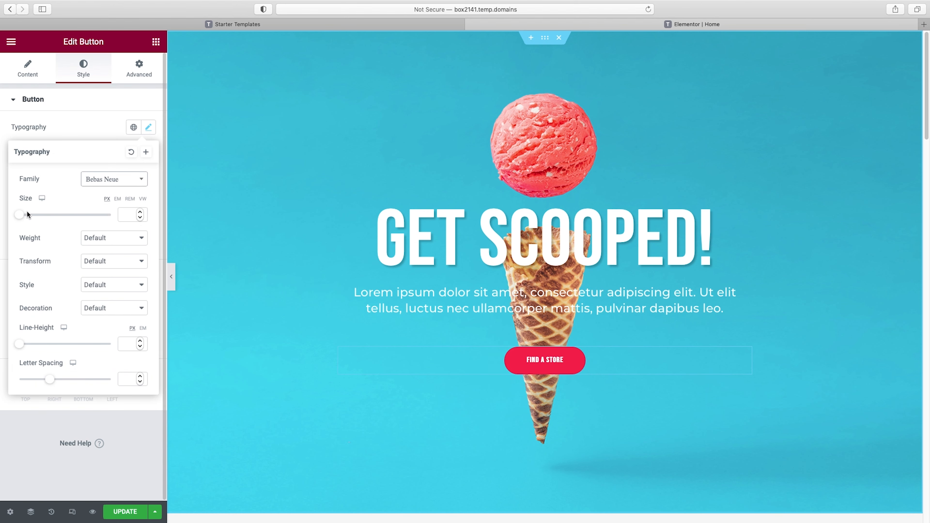
left_click_drag(20, 215, 33, 217)
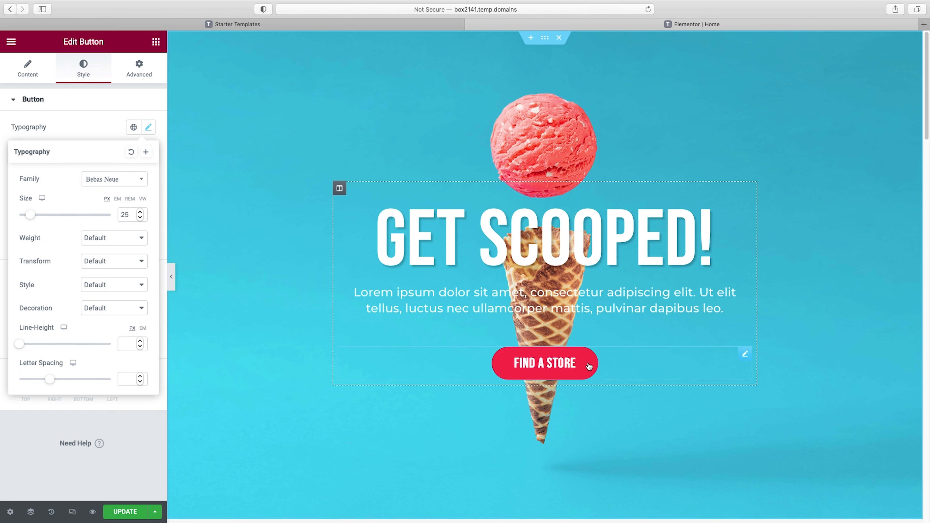
left_click(117, 237)
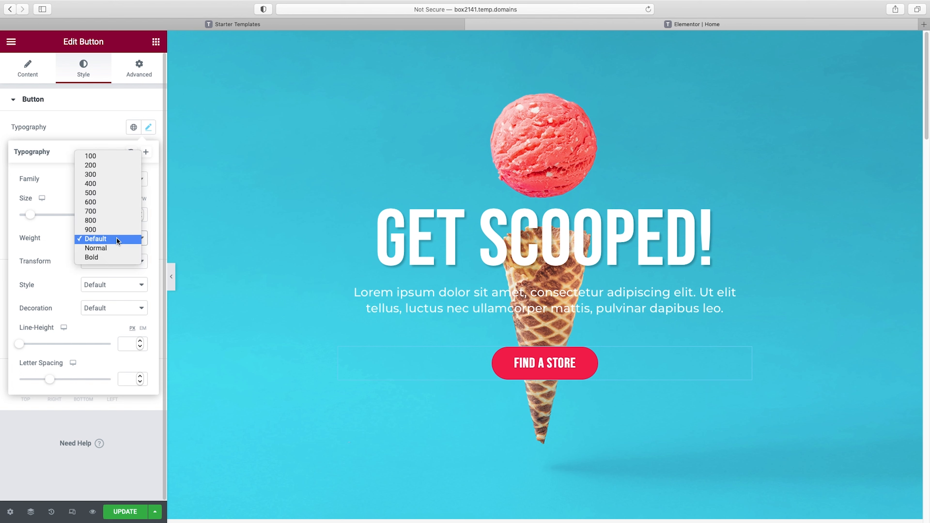
left_click(112, 249)
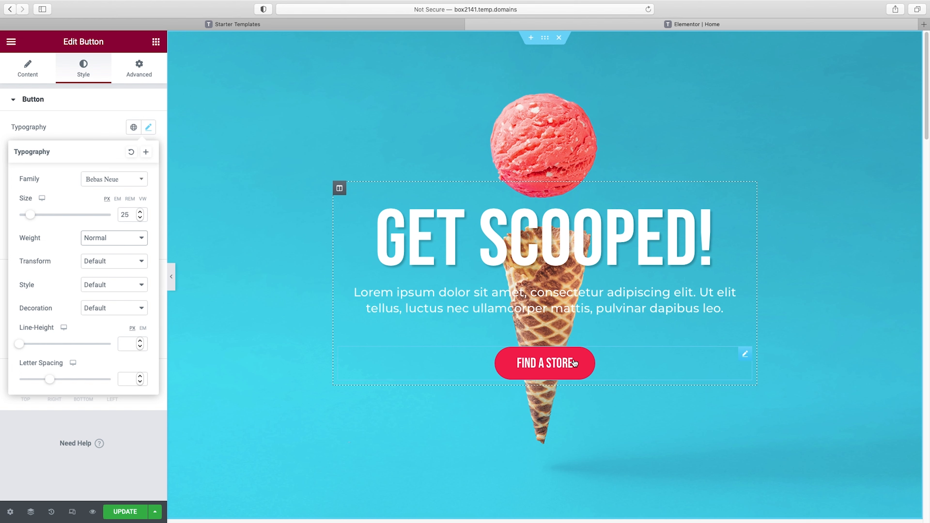
left_click(47, 106)
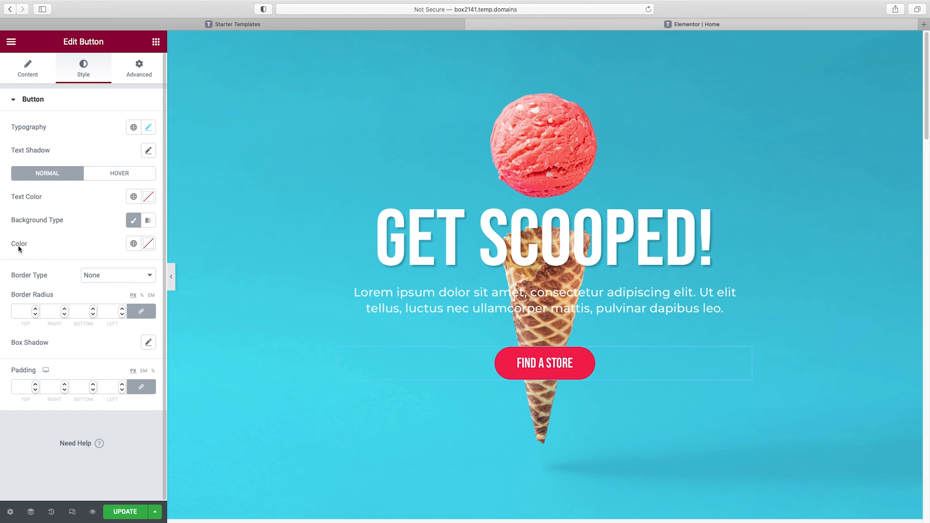
Set the hero button's background color to the brown #6F4037, replacing a dark red trial color
left_click(153, 251)
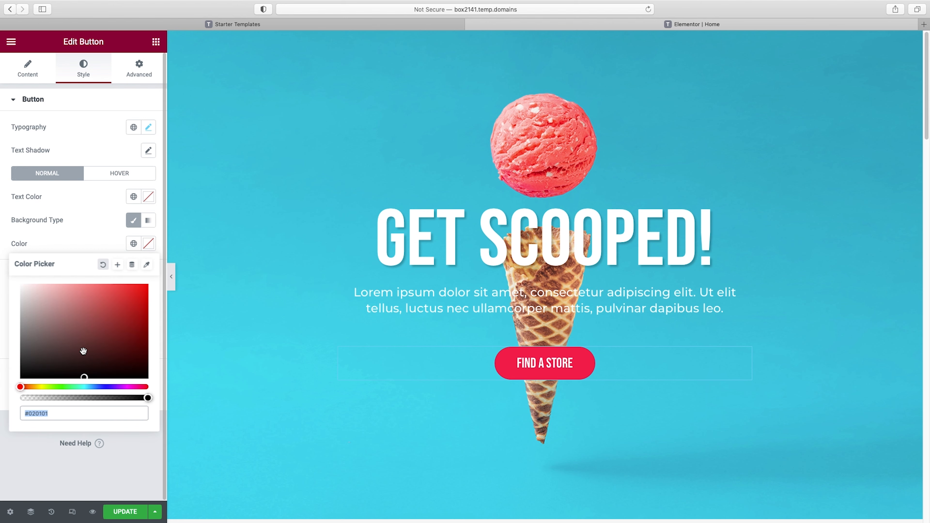
left_click(100, 333)
mouse_move(107, 325)
left_mouse_down()
mouse_move(121, 309)
mouse_move(141, 342)
left_mouse_up()
left_click(129, 343)
triple_click(58, 412)
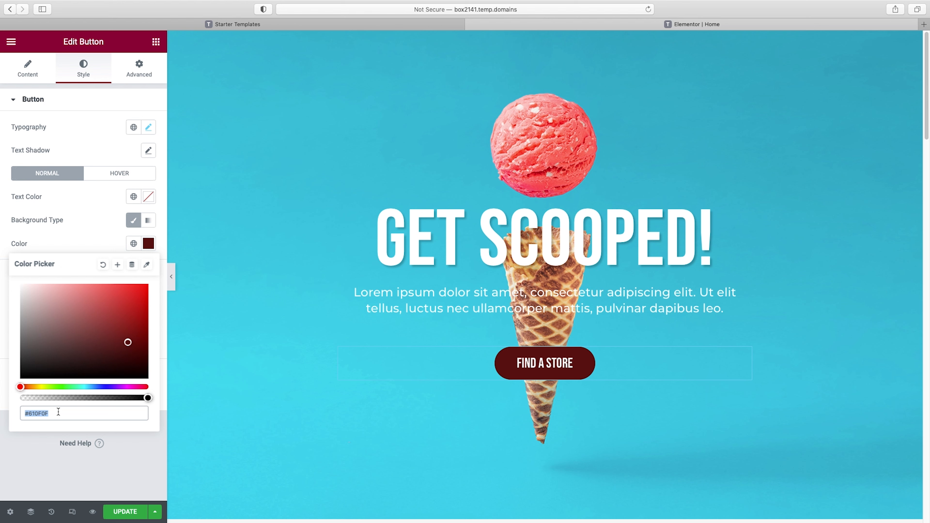
type("#6F4037")
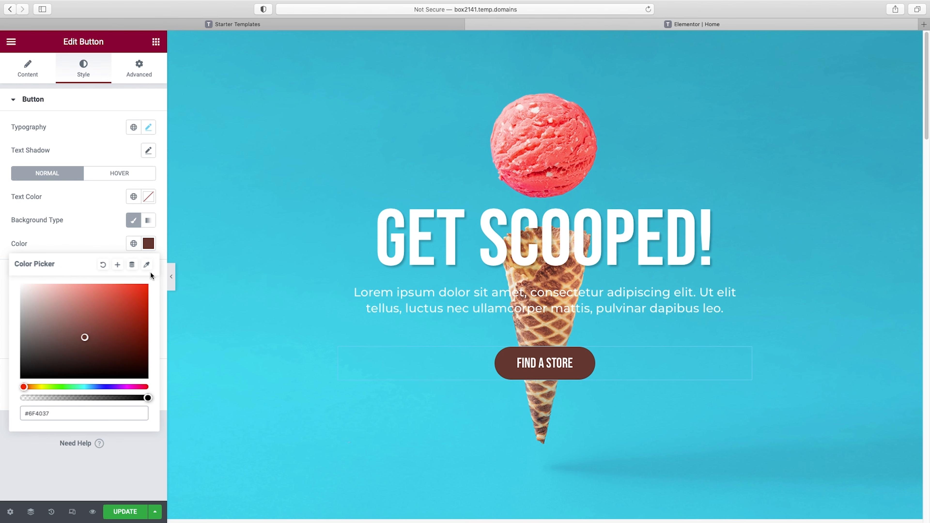
Save the button's brown background as a global color named "chocolate" and preview the hero at full width
left_click(118, 265)
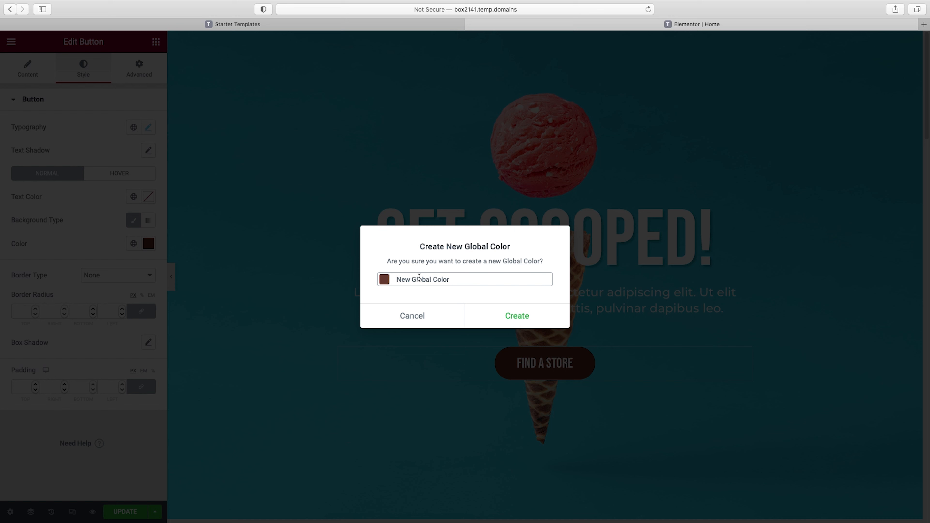
triple_click(419, 279)
type("chocaolate")
left_click(519, 318)
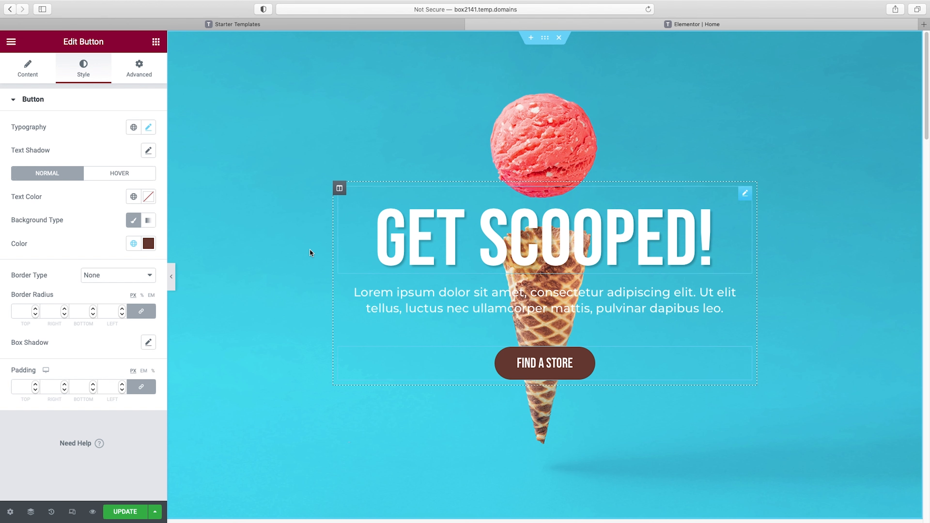
left_click(170, 277)
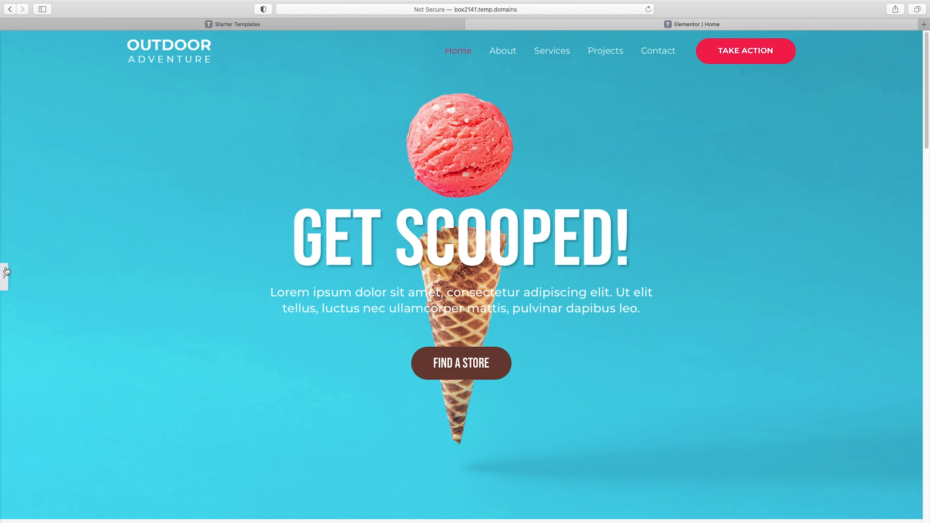
scroll(185, 271, "down", 6)
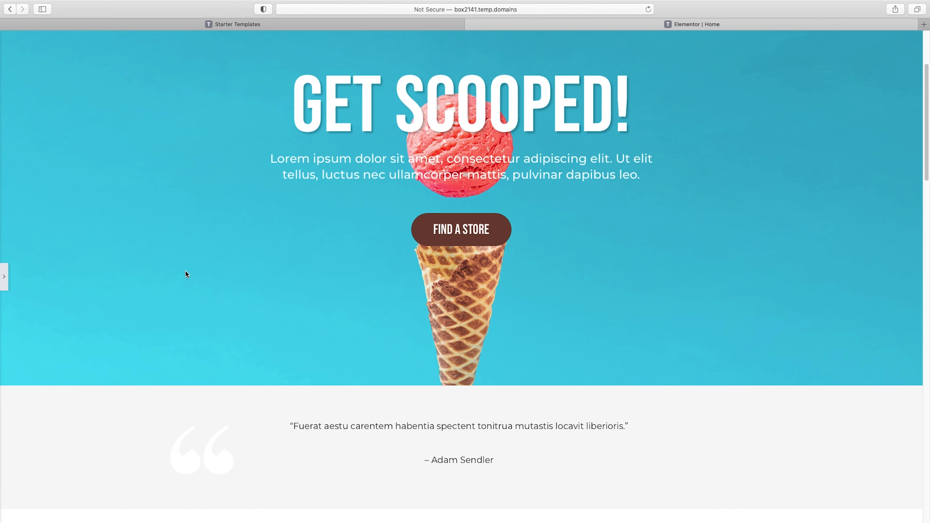
left_click(4, 277)
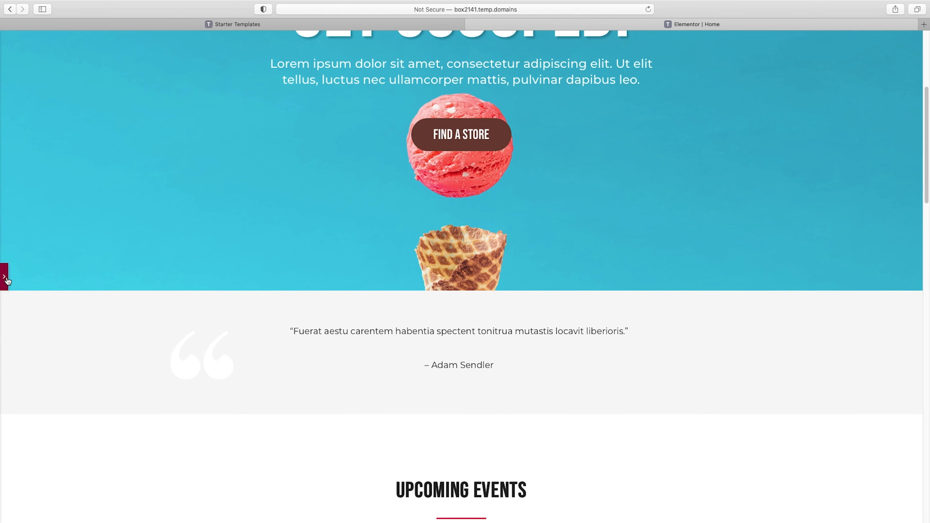
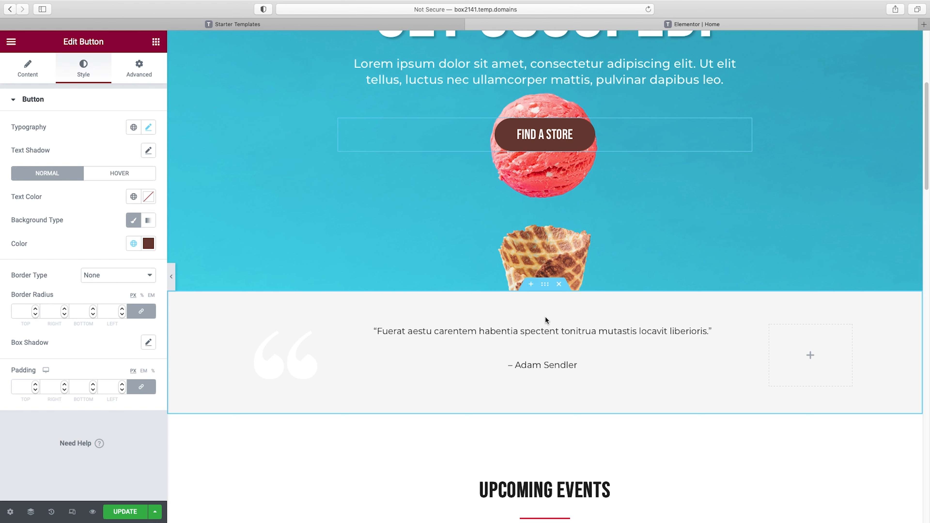
Delete the testimonial quote section below the hero and open the Starter Templates block library for a new section there
left_click(559, 285)
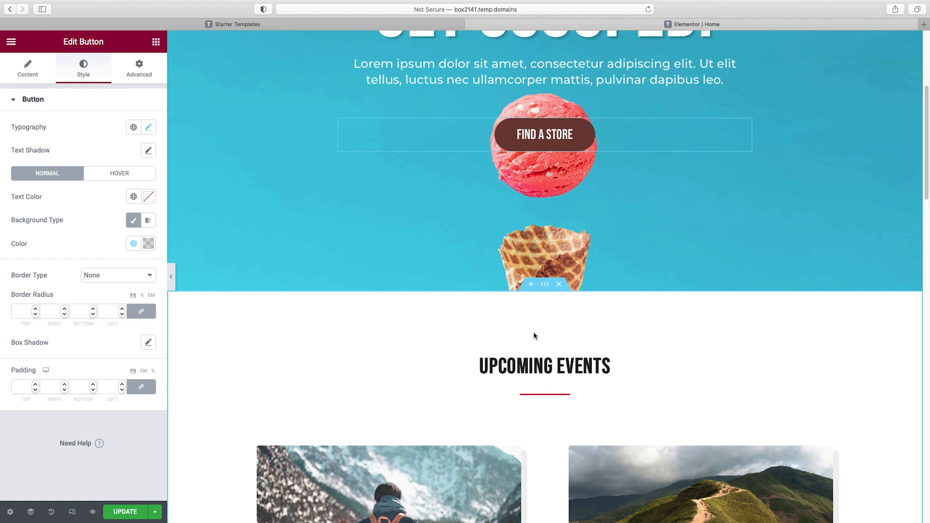
left_click(532, 285)
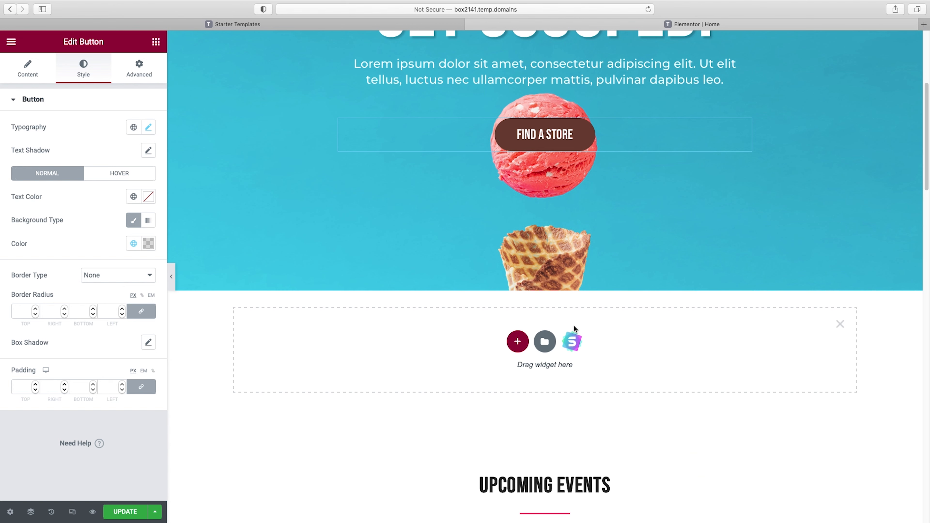
left_click(572, 344)
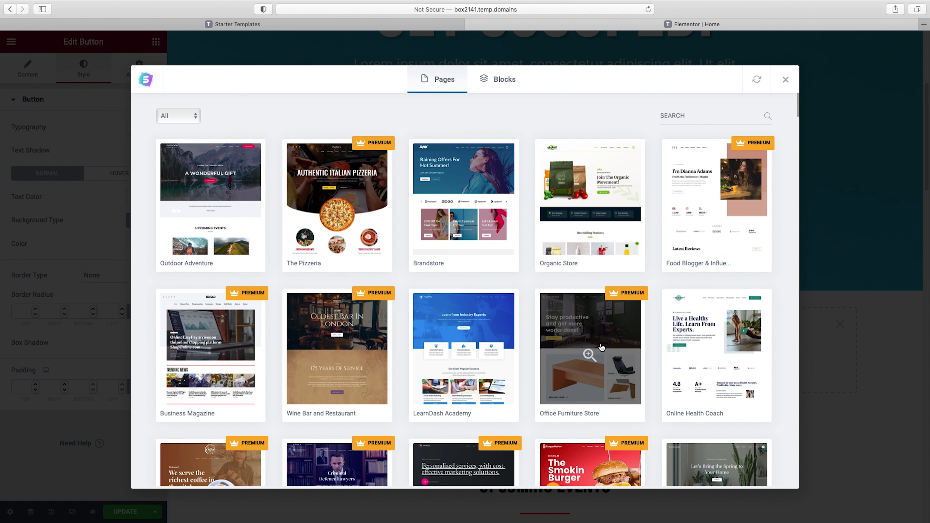
left_click(508, 83)
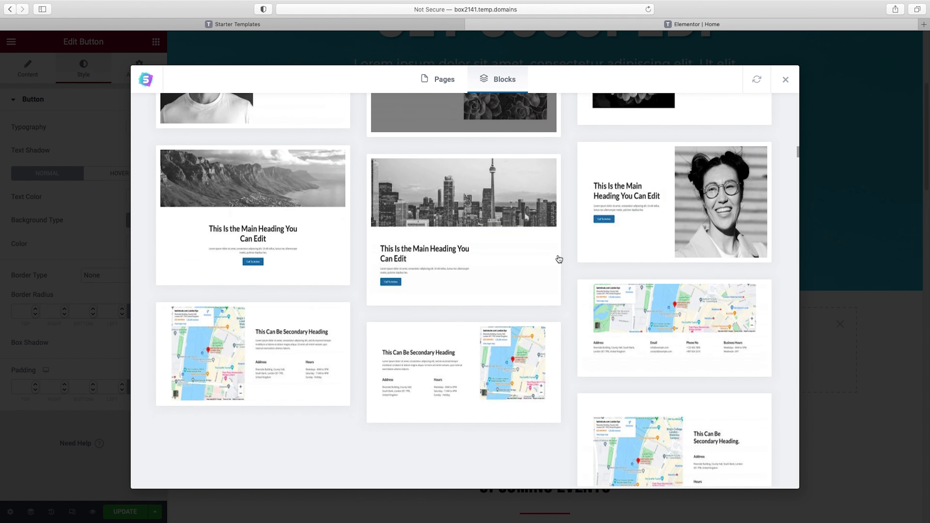
Browse all the blocks in the Starter Templates library to examine the available section layouts
scroll(559, 259, "down", 15)
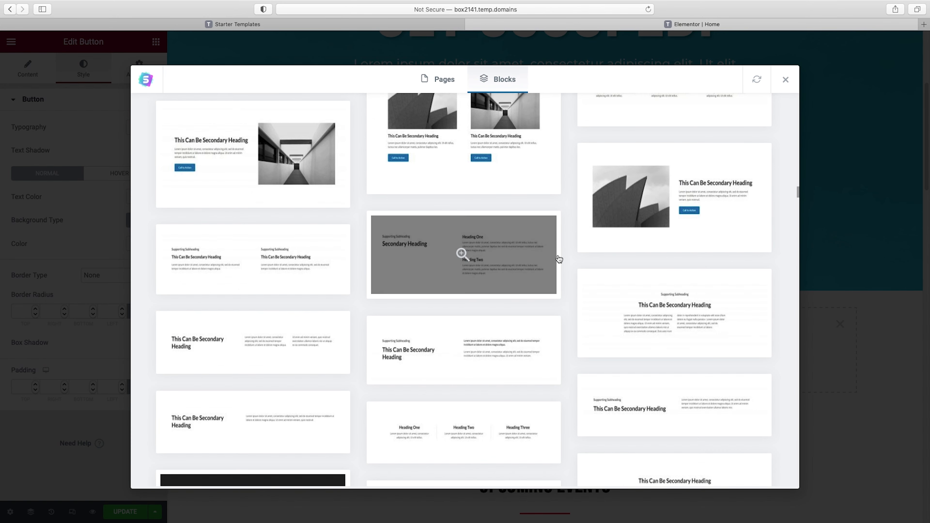
scroll(559, 259, "down", 15)
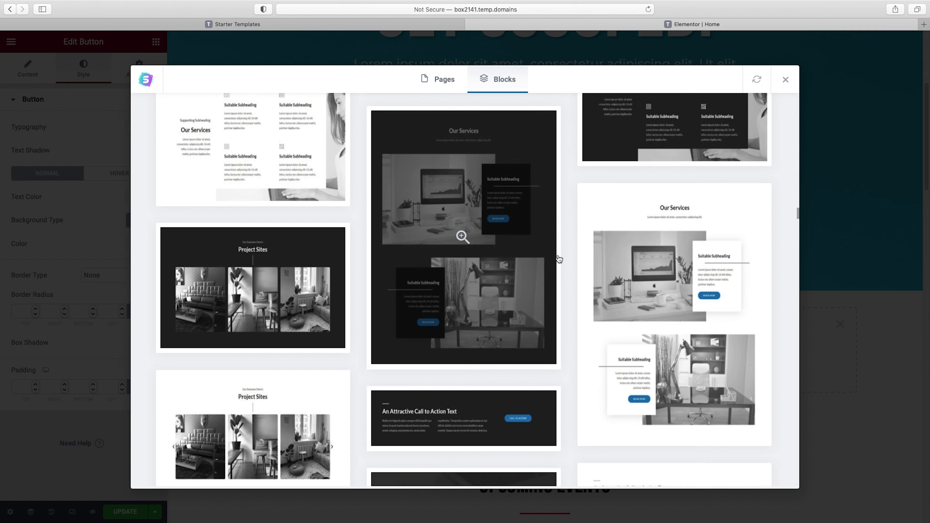
scroll(559, 259, "down", 15)
scroll(560, 259, "up", 20)
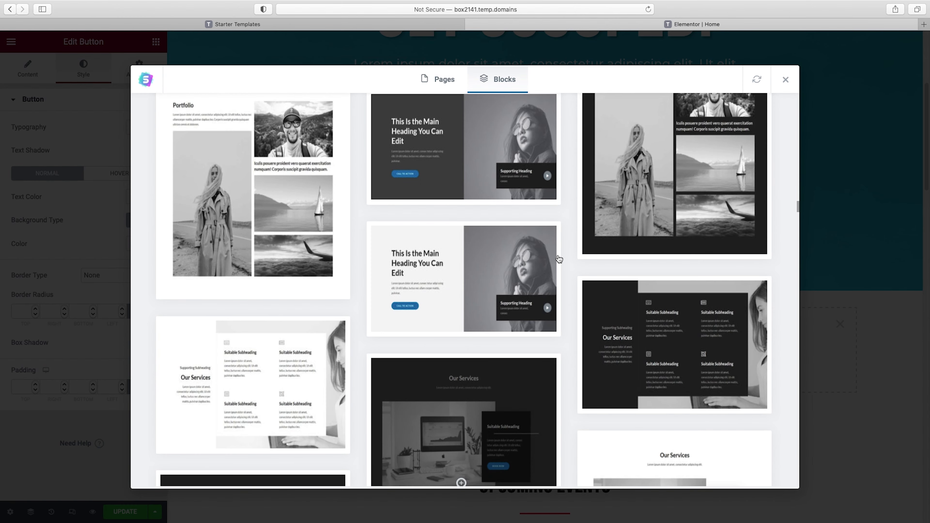
scroll(559, 259, "up", 20)
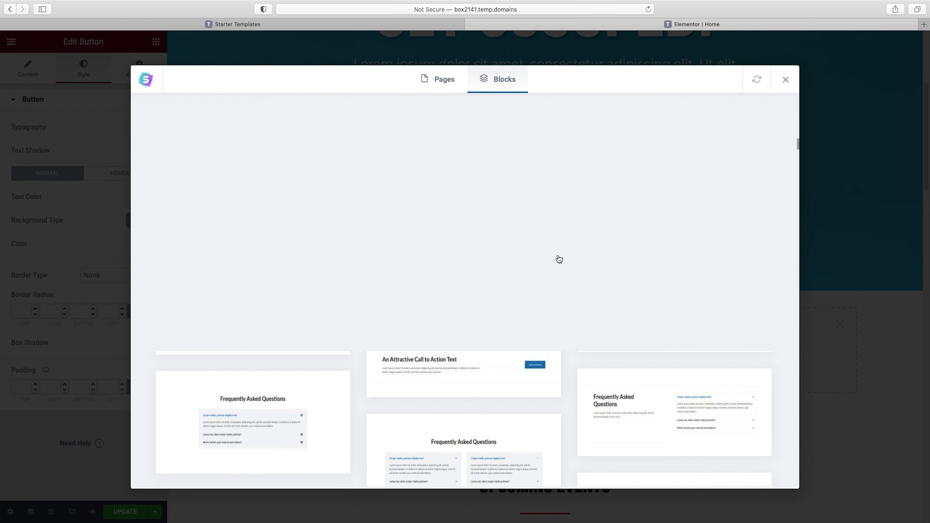
scroll(559, 259, "up", 15)
scroll(559, 259, "up", 10)
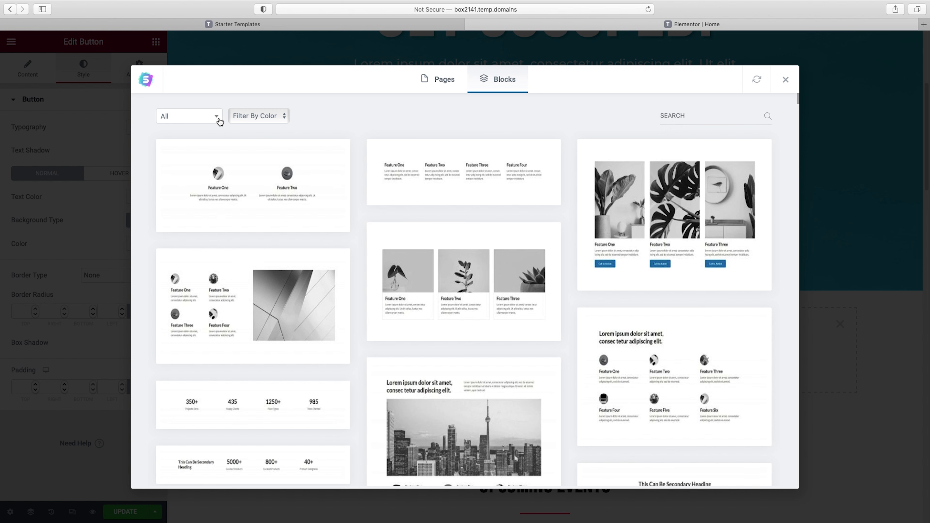
Filter the blocks by About and by Features, and look through the layouts in those categories
left_click(218, 116)
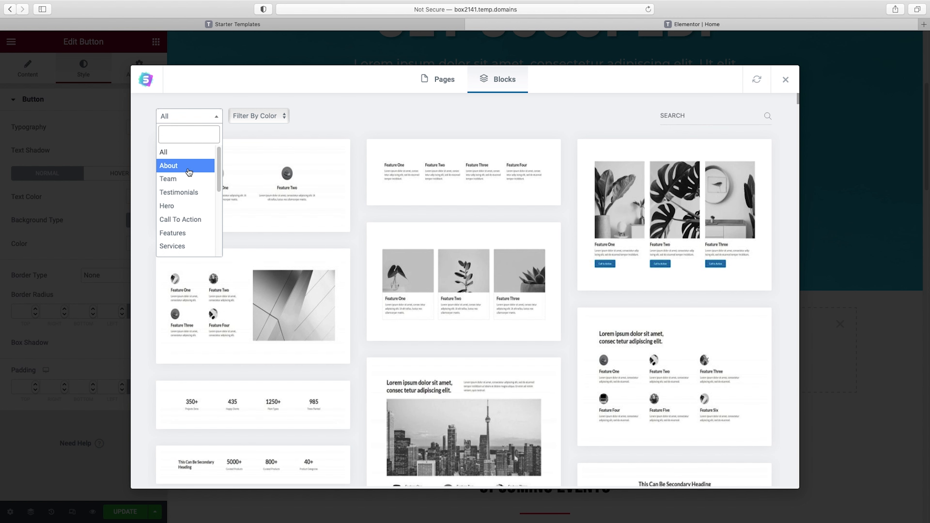
left_click(170, 168)
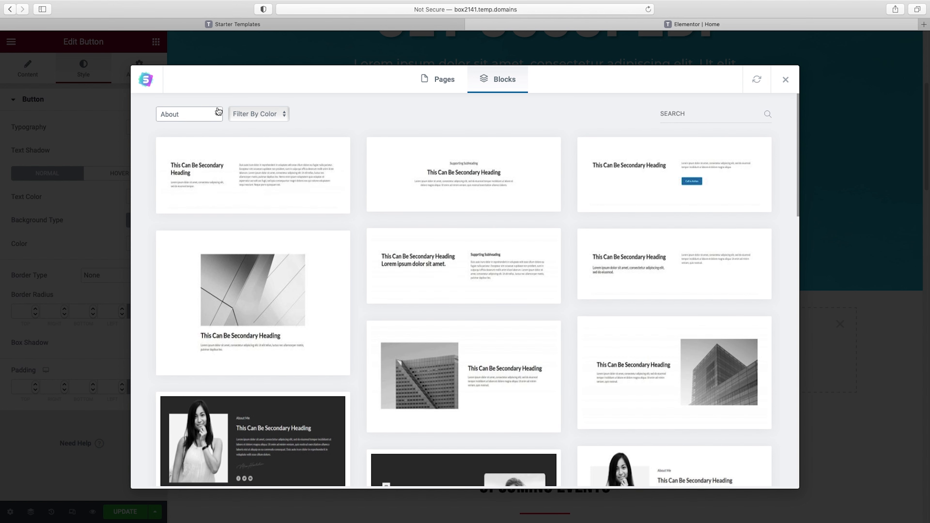
left_click(188, 116)
left_click(190, 232)
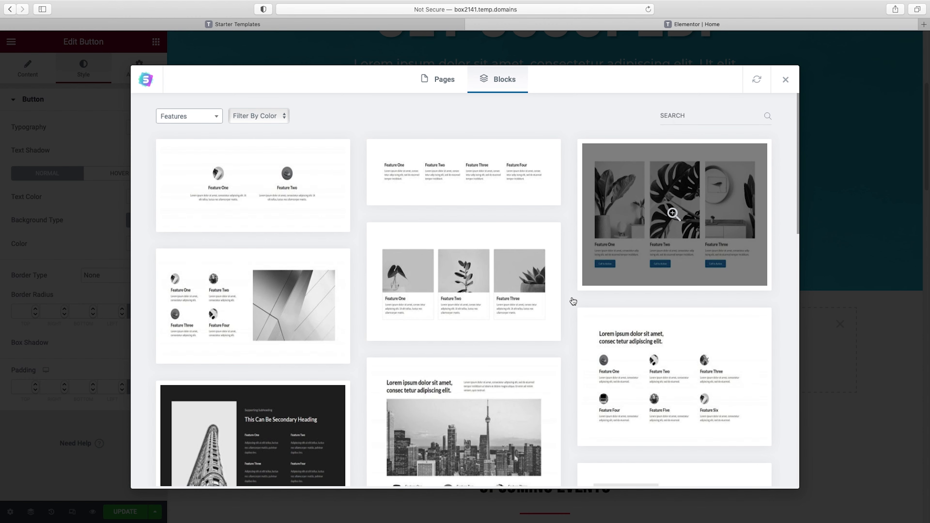
scroll(568, 300, "down", 2)
scroll(569, 300, "up", 2)
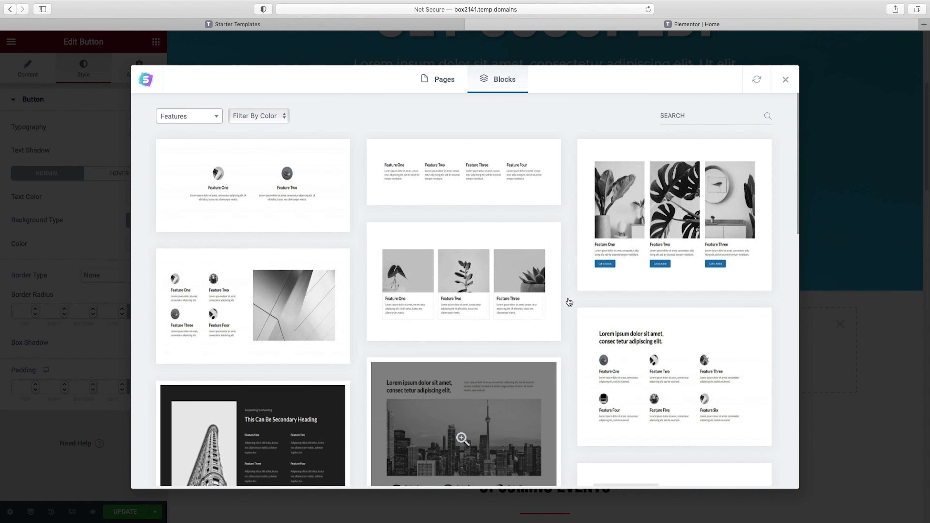
scroll(624, 288, "down", 4)
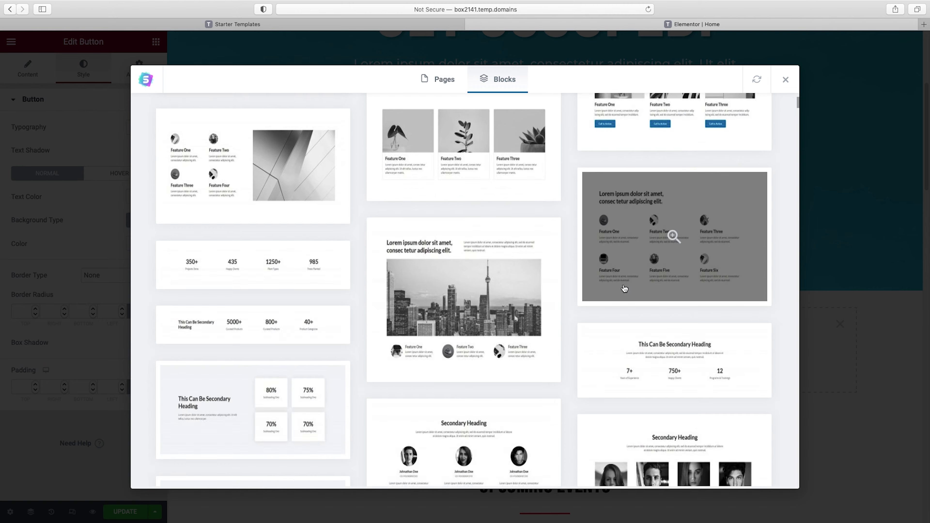
scroll(624, 289, "down", 15)
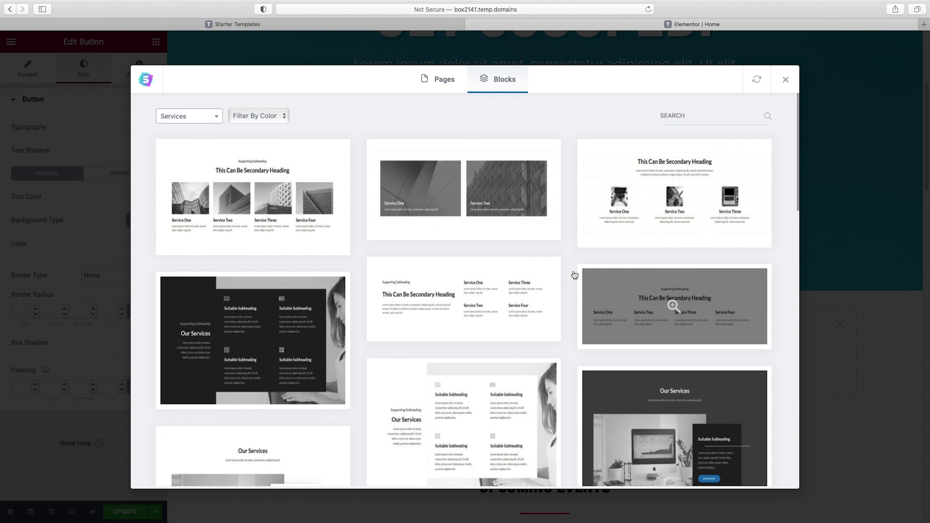
Import the four-column image block from the Services category and remove the leftover empty section placeholder below the hero
left_click(228, 180)
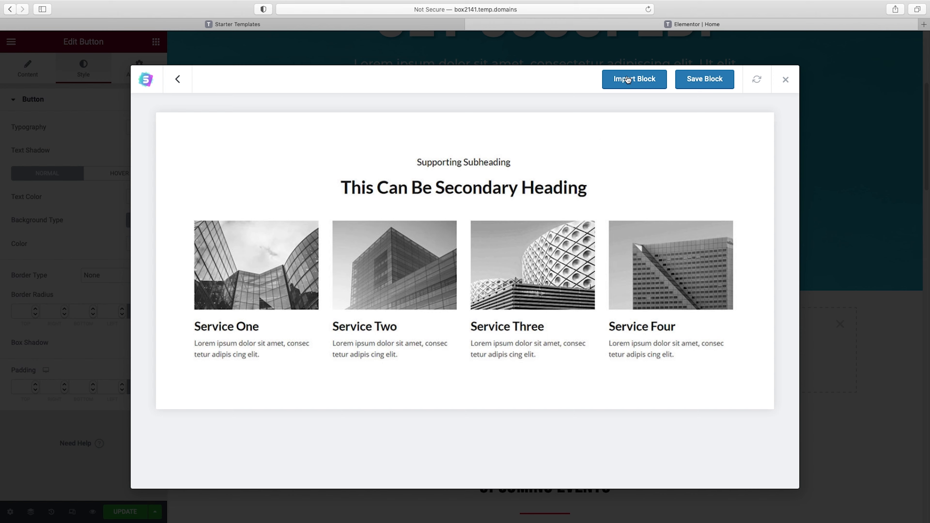
left_click(627, 80)
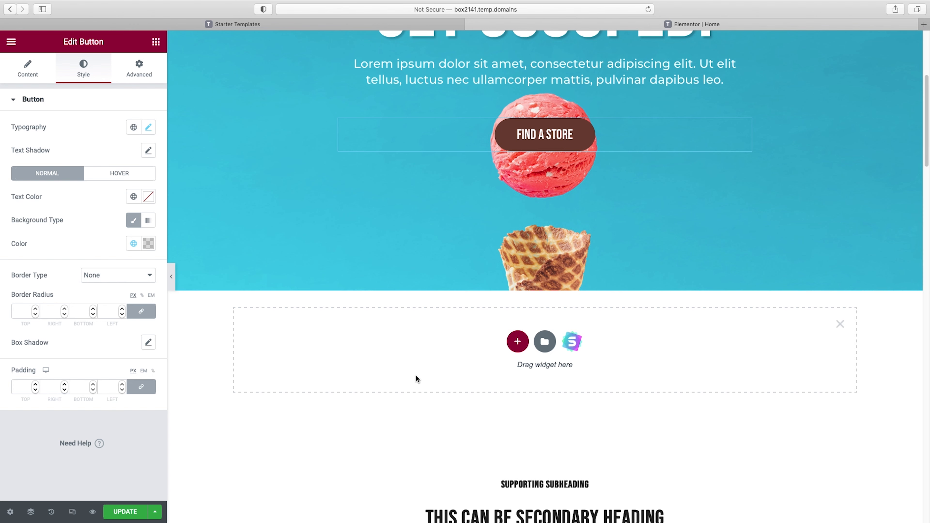
left_click(839, 324)
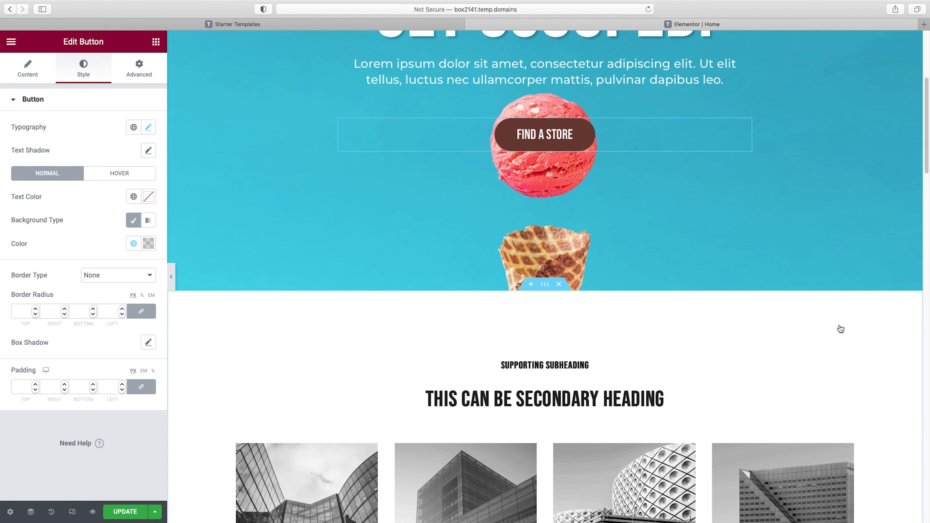
Delete the supporting subheading, the secondary heading and the Service Four column from the imported services block
scroll(860, 352, "down", 4)
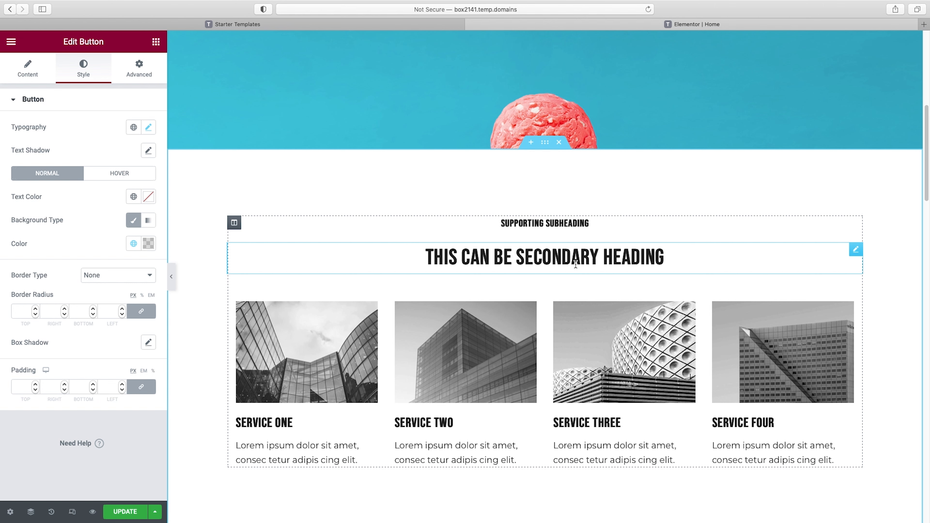
right_click(552, 222)
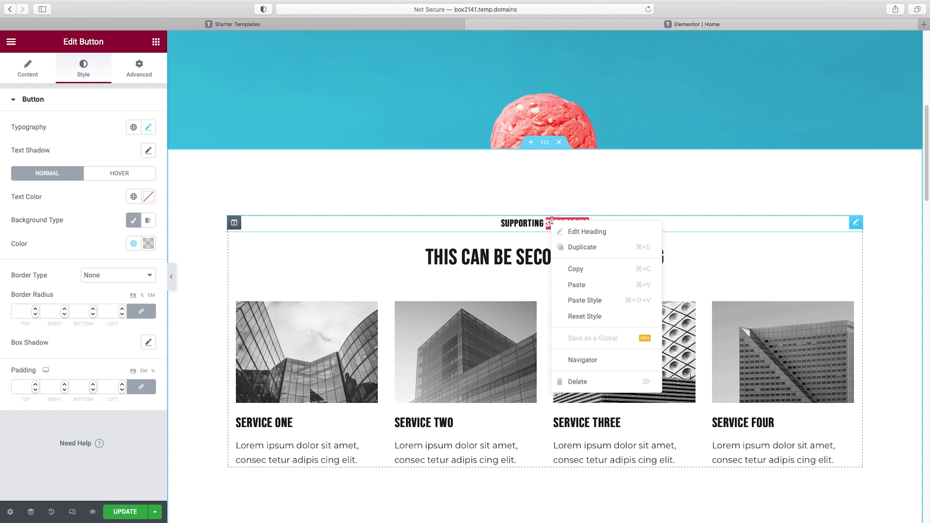
left_click(597, 383)
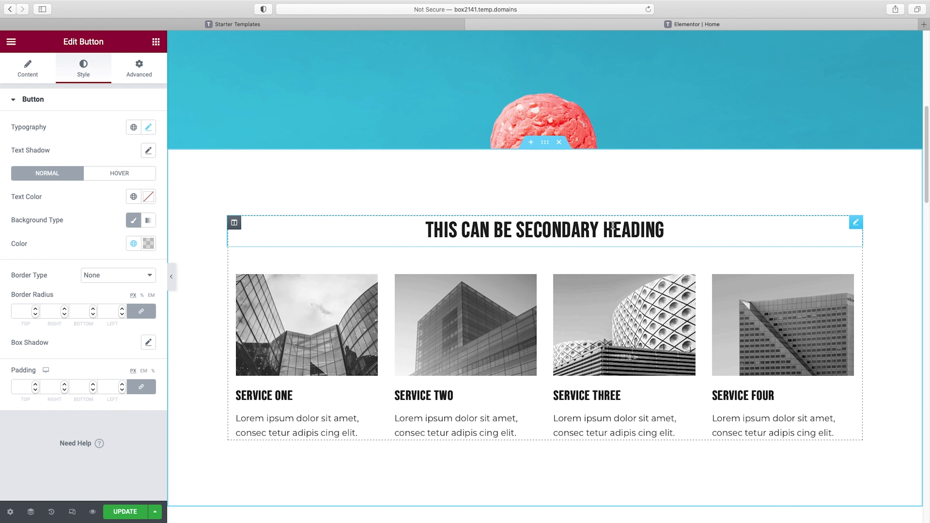
right_click(625, 229)
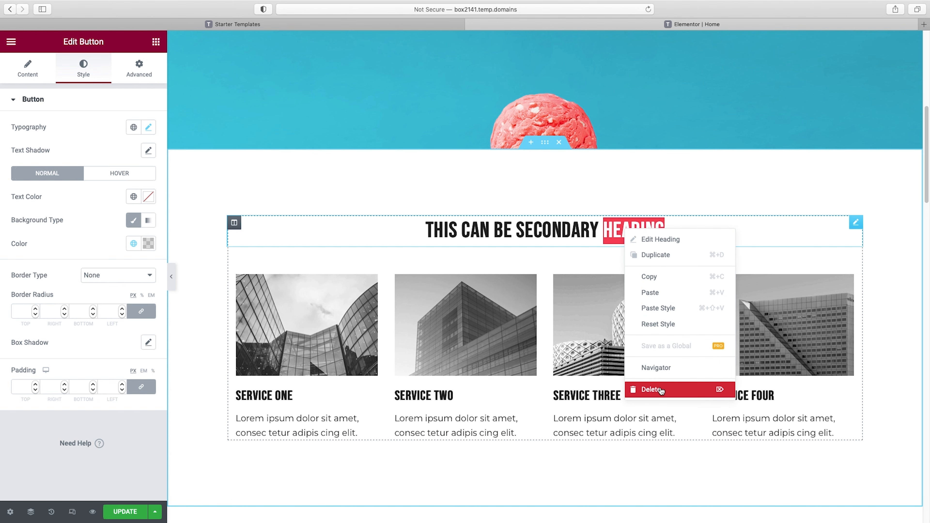
left_click(657, 382)
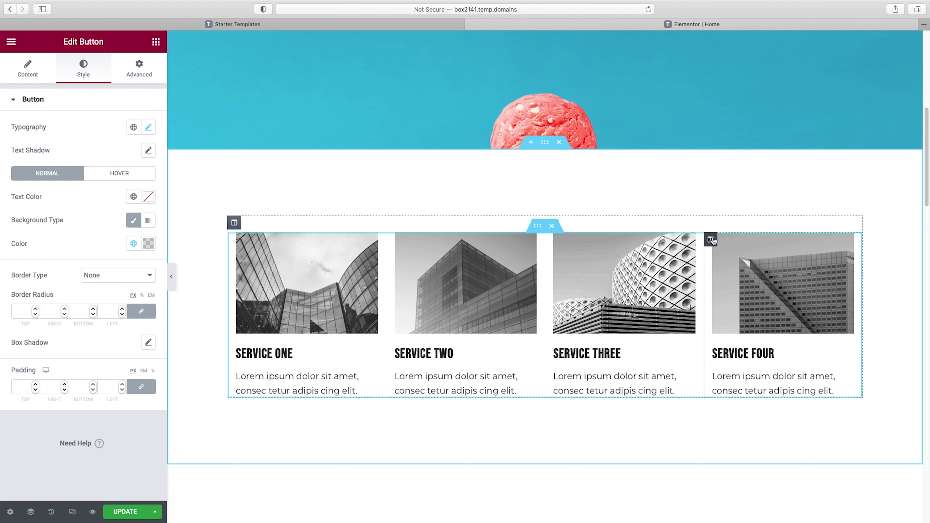
right_click(711, 240)
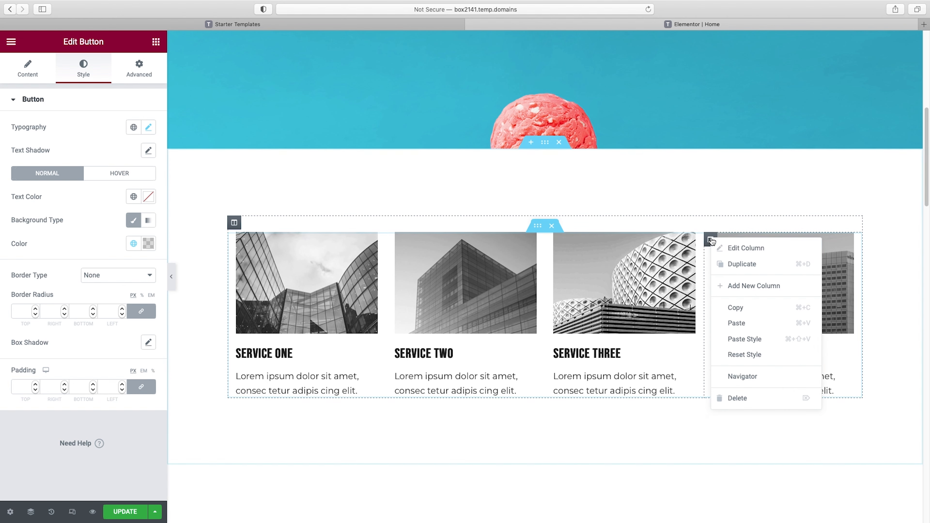
left_click(754, 402)
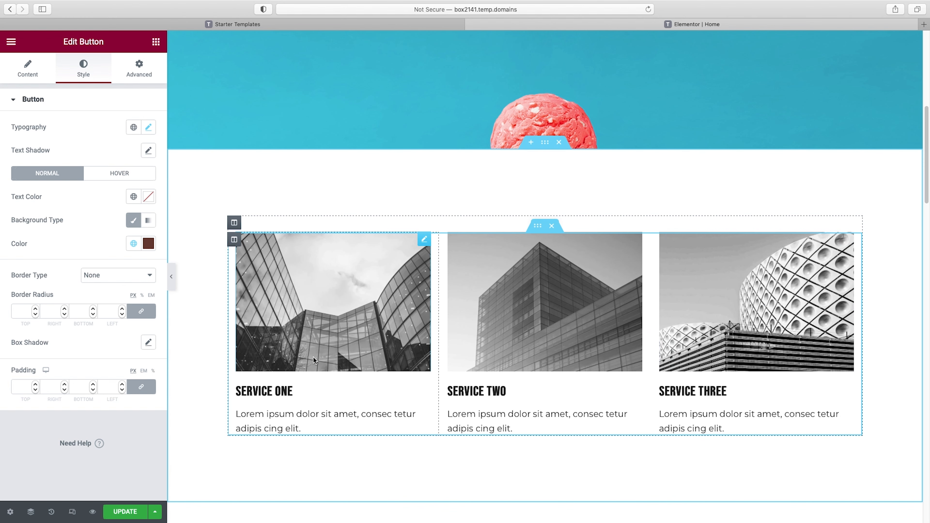
Retitle the three service headings as "All natural ingredients", "Vegan options" and "Bold flavors"
left_click(279, 392)
triple_click(55, 142)
type("All natural ingredients")
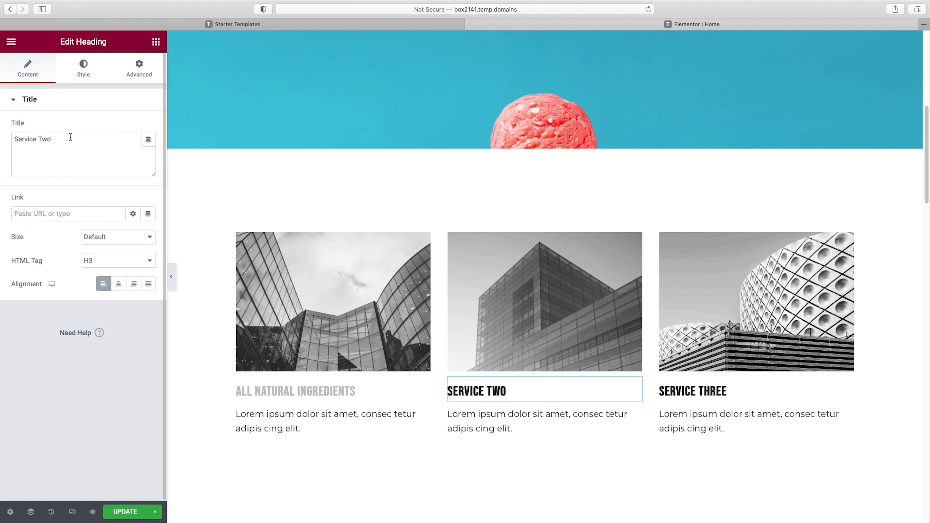
triple_click(70, 138)
type("Vegan options")
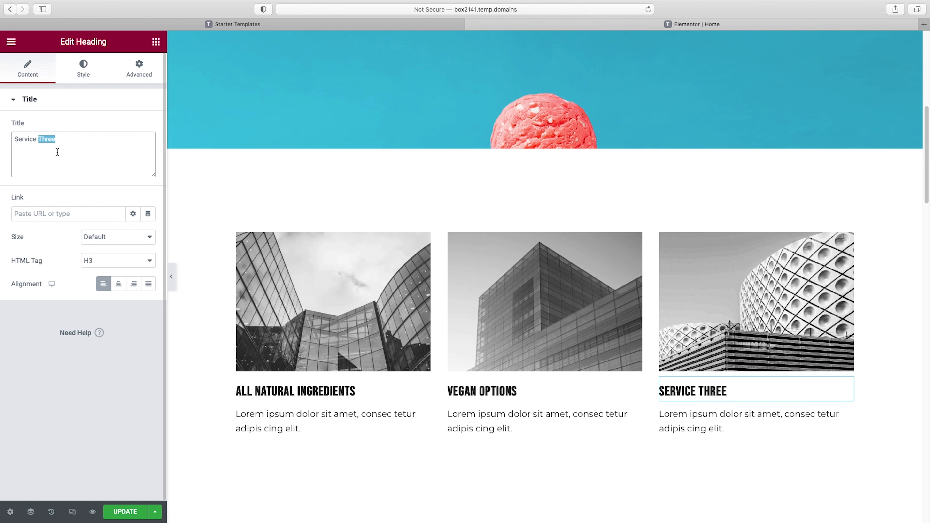
triple_click(56, 151)
type("Bold flavors")
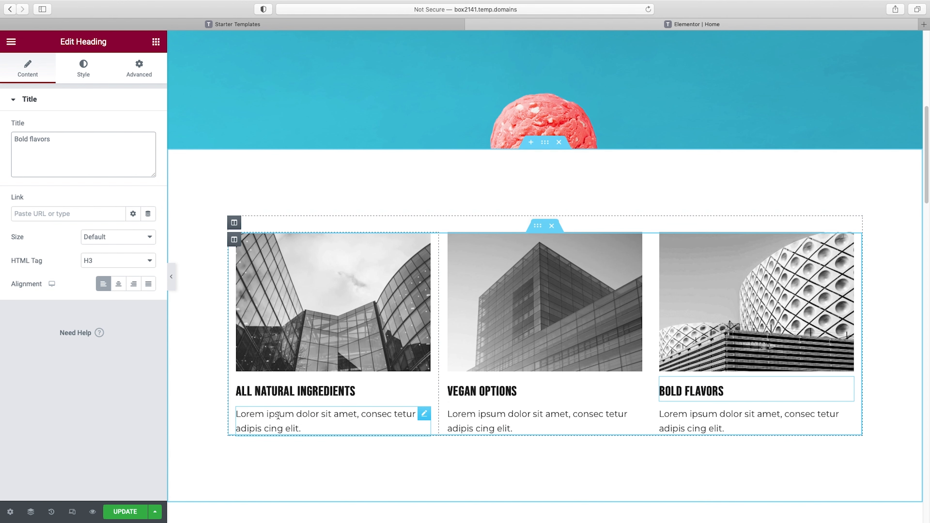
Replace the building image above All Natural Ingredients with mintscoop.jpg from the media library
left_click(319, 322)
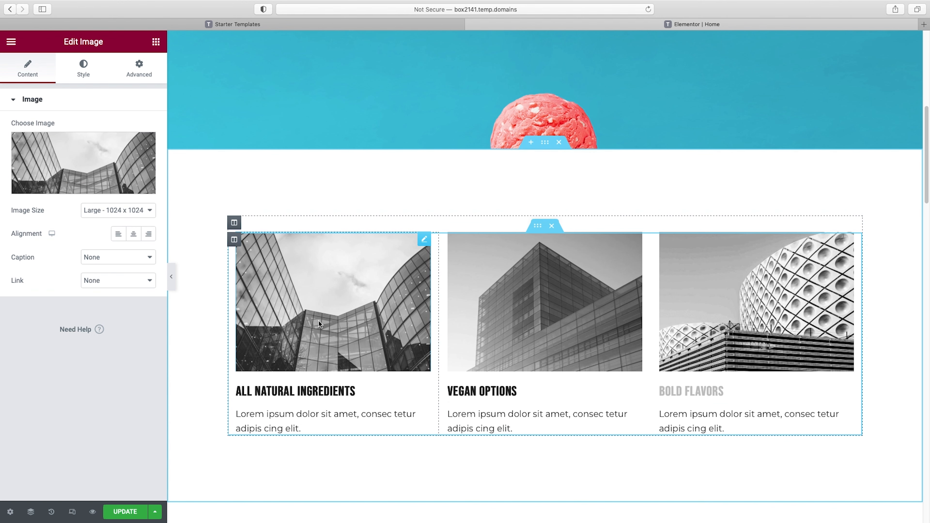
left_click(66, 187)
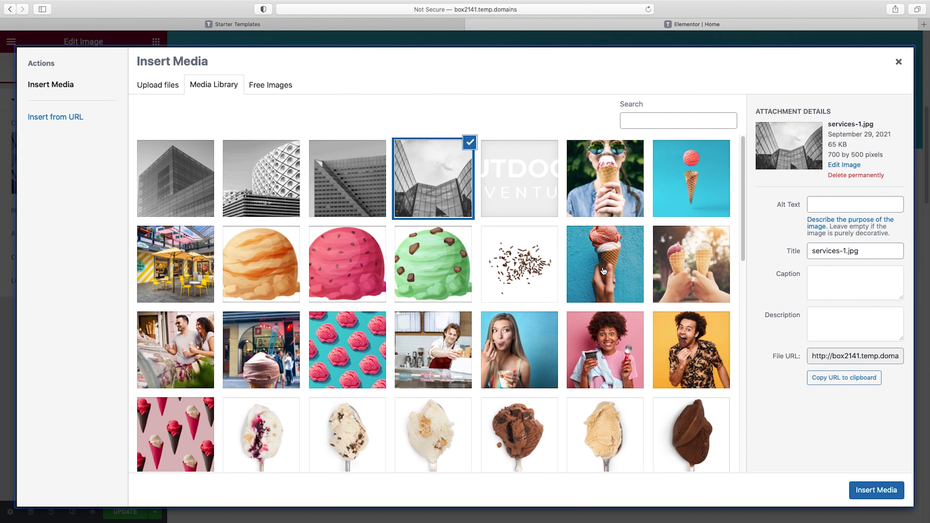
left_click(436, 258)
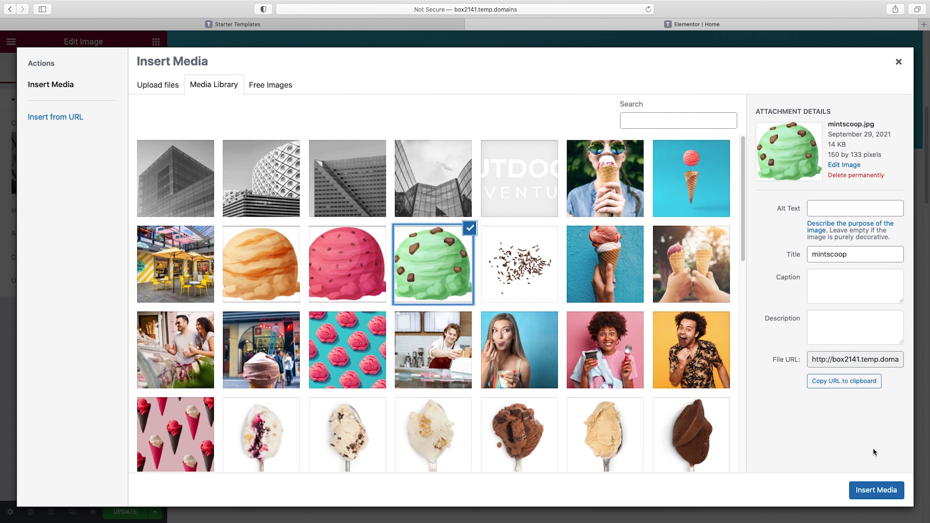
left_click(873, 491)
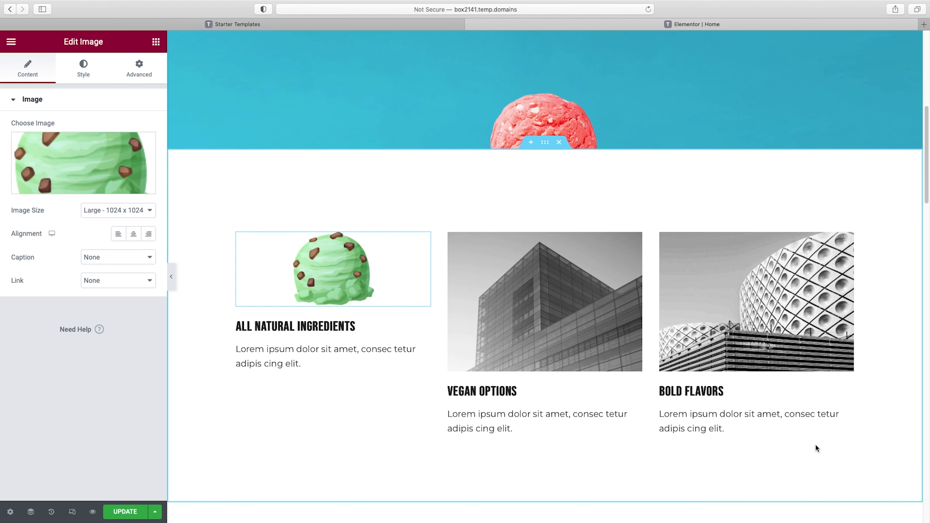
Replace the building image above Vegan Options with the orange ice cream scoop from the media library
left_click(580, 317)
left_click(83, 186)
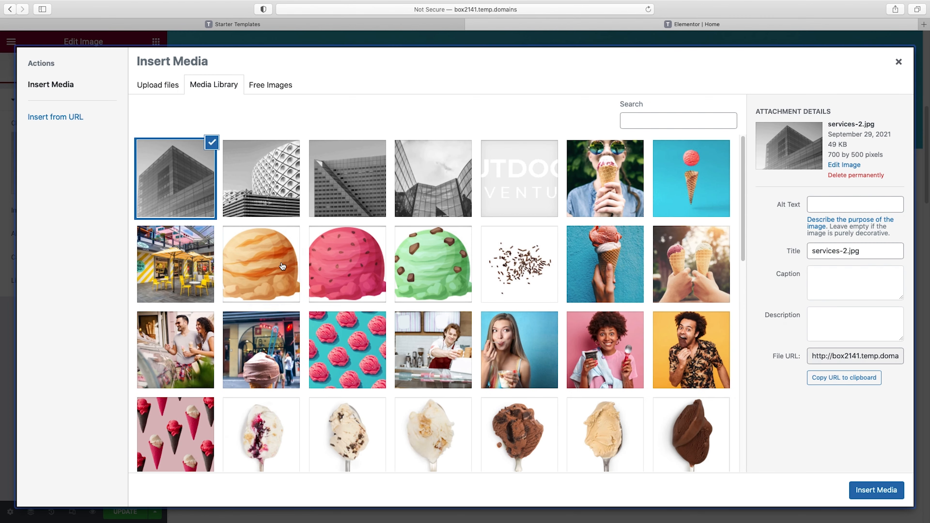
left_click(284, 256)
left_click(876, 490)
Replace the building image above Bold Flavors with pinkscoop.jpg from the media library
left_click(752, 259)
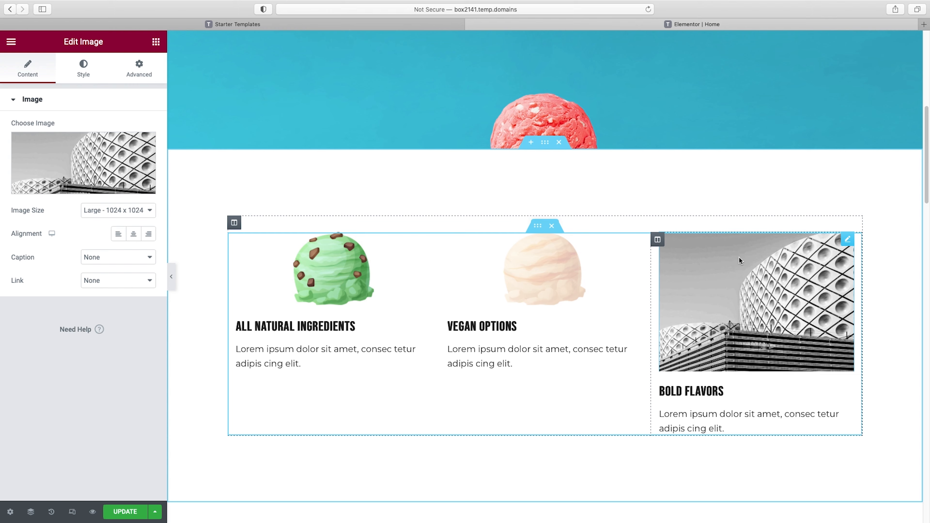
left_click(83, 179)
left_click(350, 269)
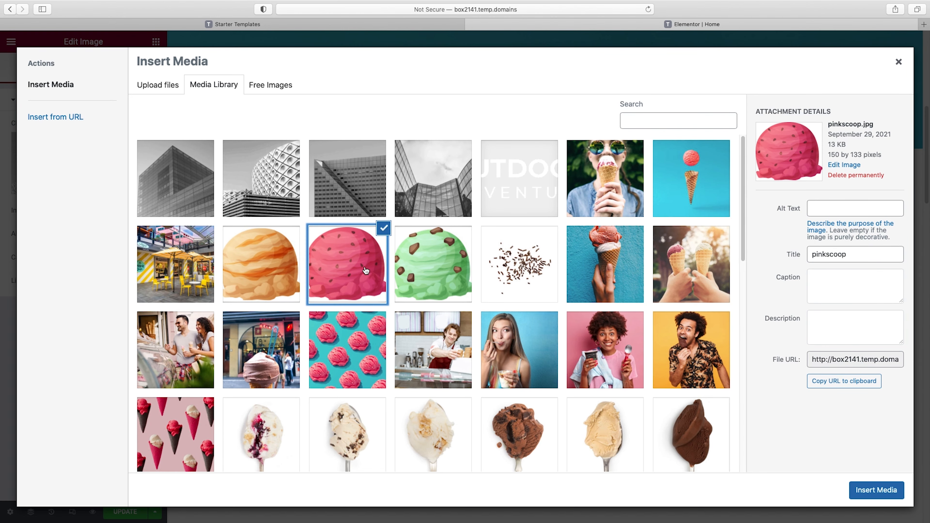
left_click(865, 489)
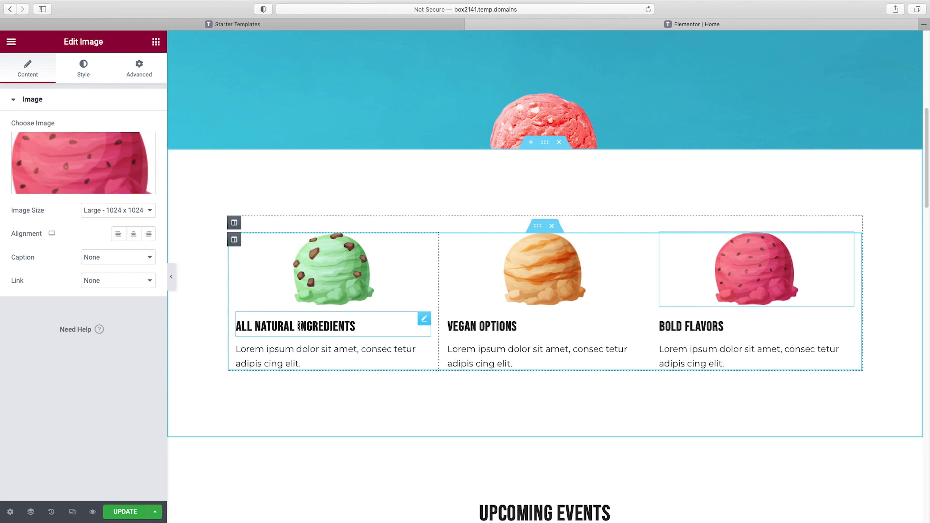
Center the All Natural Ingredients heading and set its text color to the global color chocolate
left_click(317, 325)
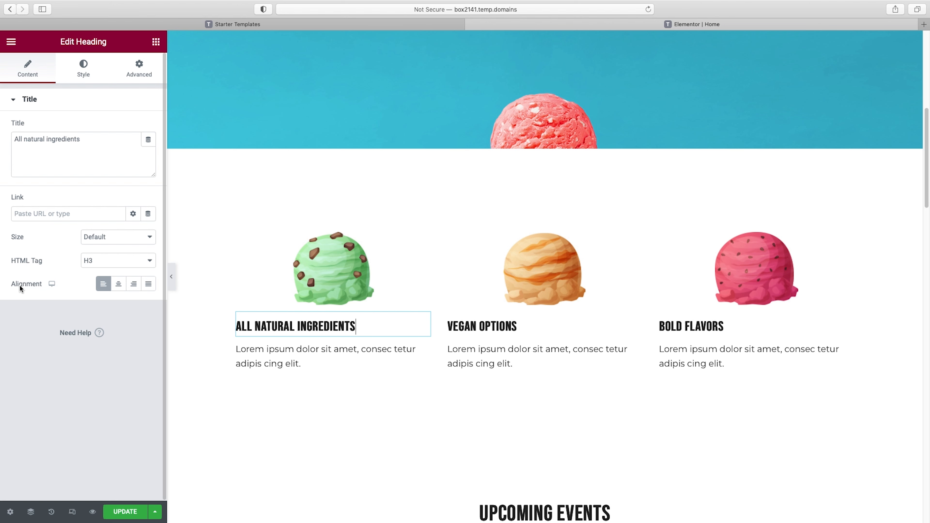
left_click(117, 288)
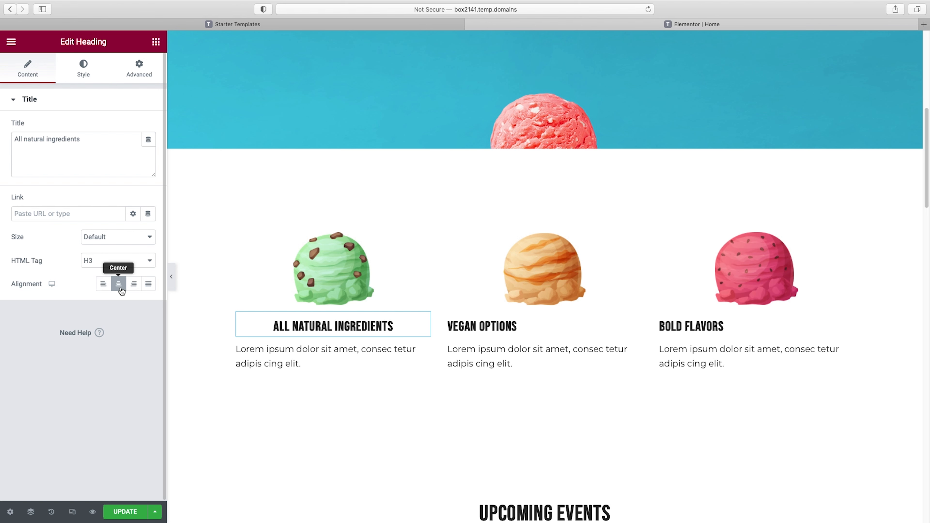
left_click(85, 66)
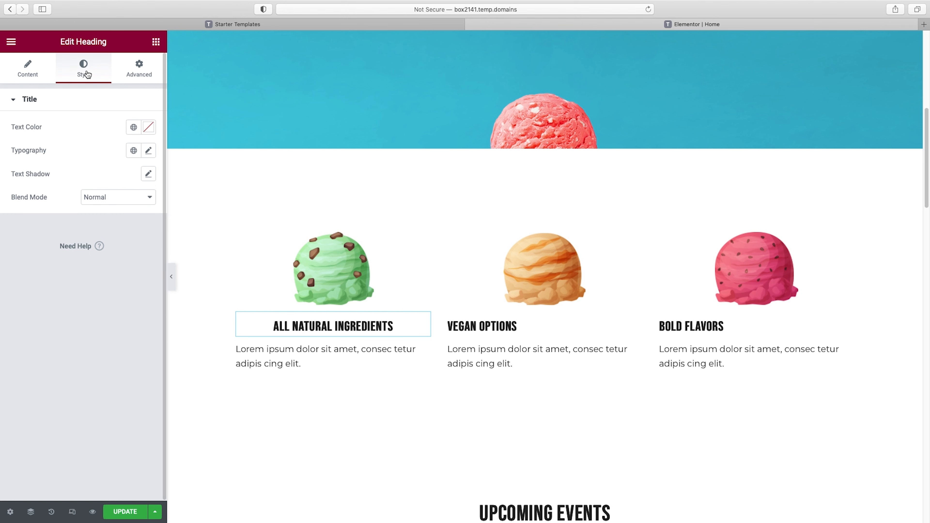
left_click(133, 127)
scroll(117, 214, "down", 5)
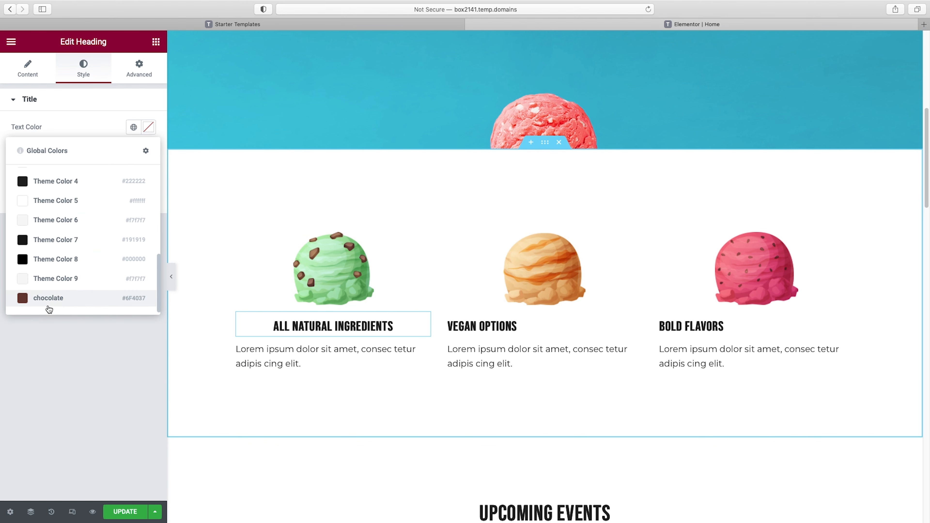
left_click(49, 298)
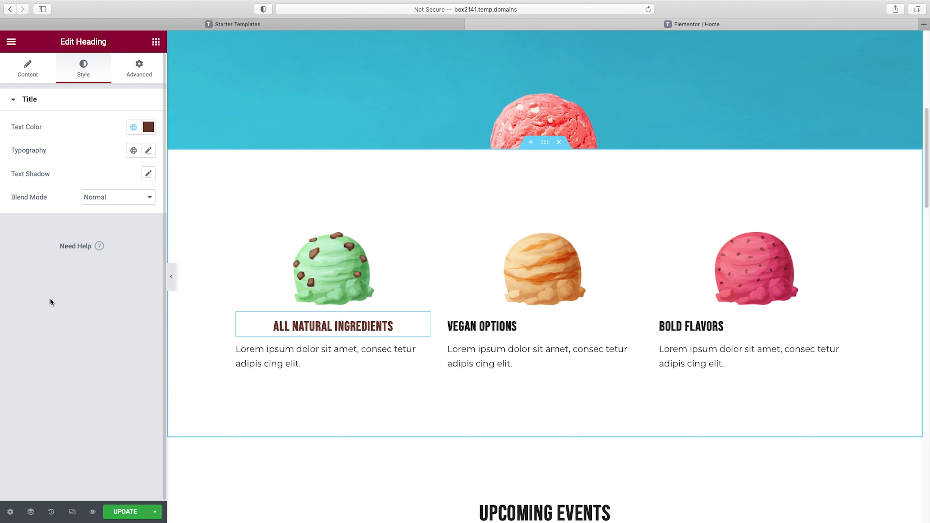
Set the All Natural Ingredients heading's font family to Pacifico and its weight to Normal
left_click(148, 151)
left_click(110, 202)
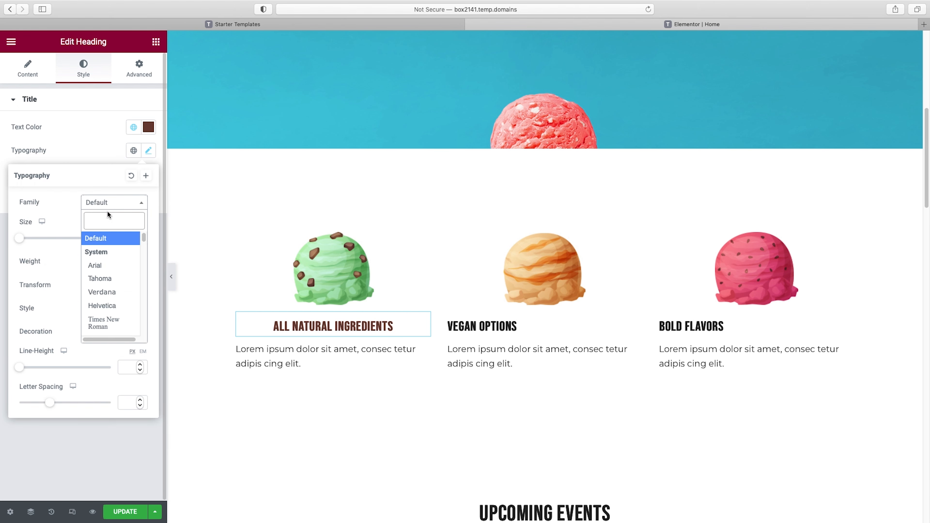
type("paci")
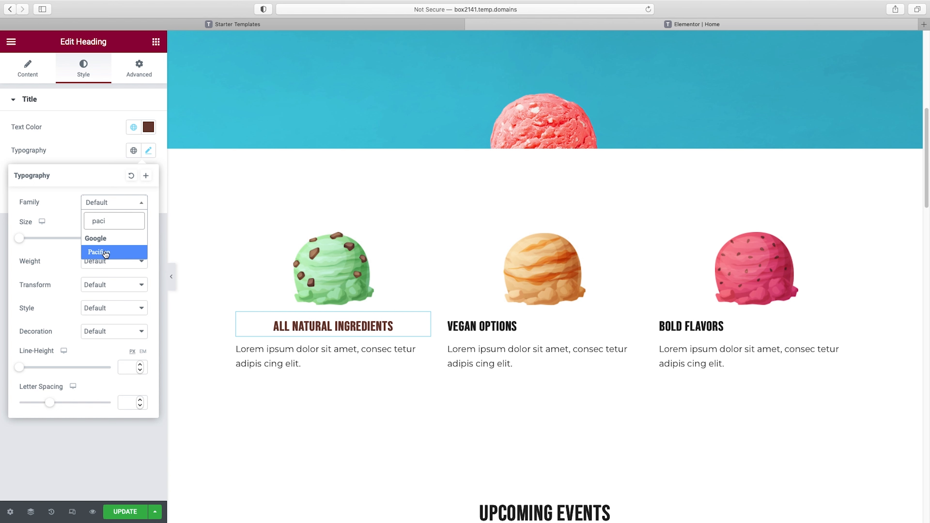
left_click(106, 253)
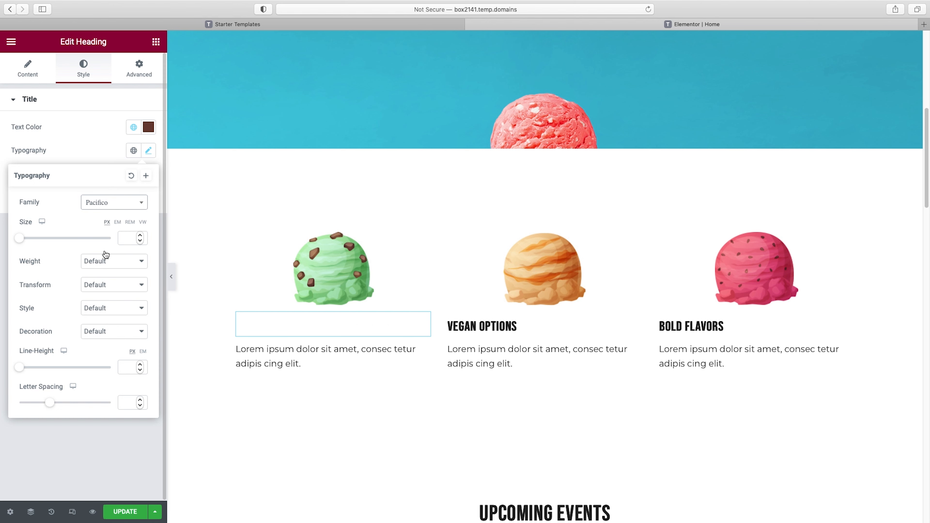
left_click(104, 262)
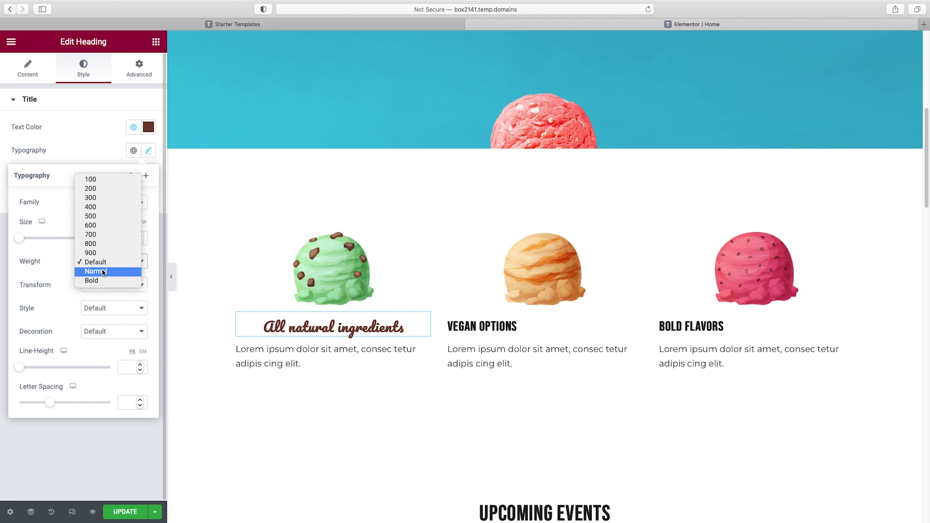
left_click(95, 271)
Center the paragraph text beneath the All natural ingredients heading
left_click(276, 362)
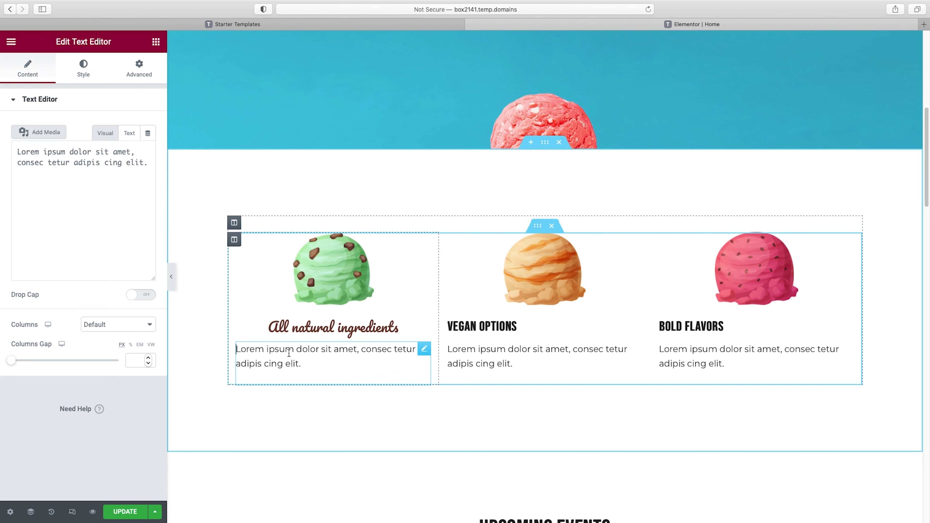
left_click(83, 70)
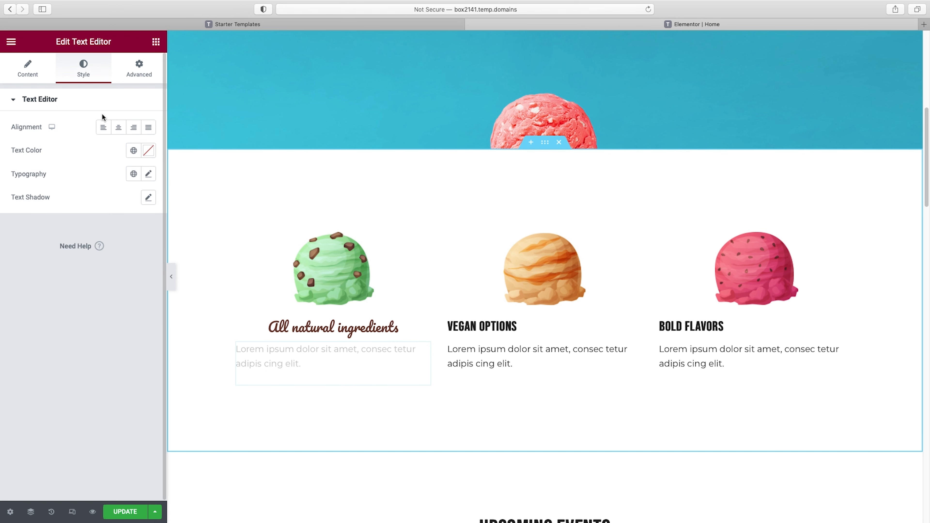
left_click(118, 127)
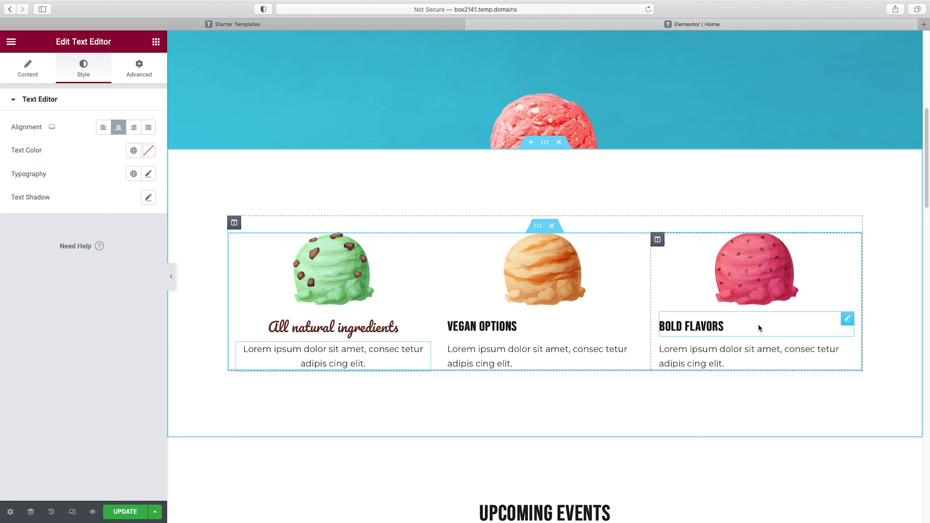
Copy the All natural ingredients heading's style onto the Vegan Options and Bold Flavors headings
right_click(307, 327)
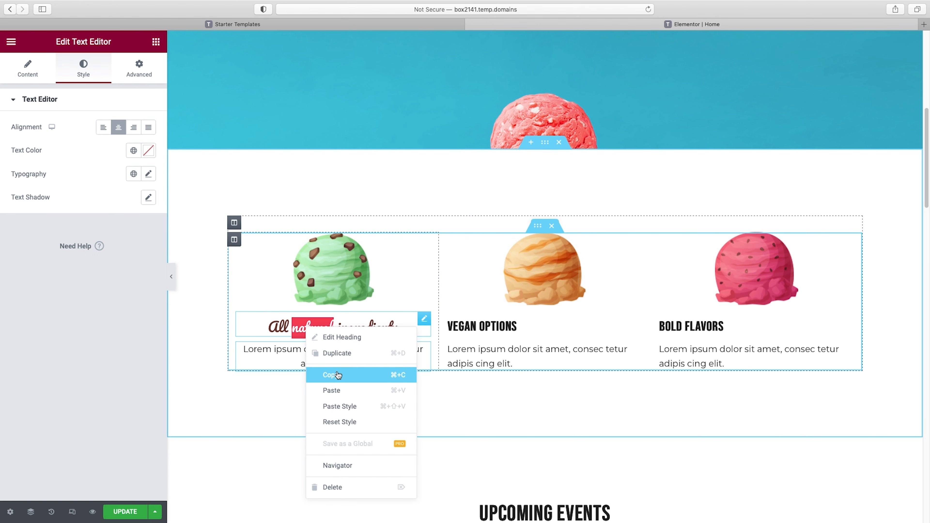
left_click(359, 374)
right_click(507, 327)
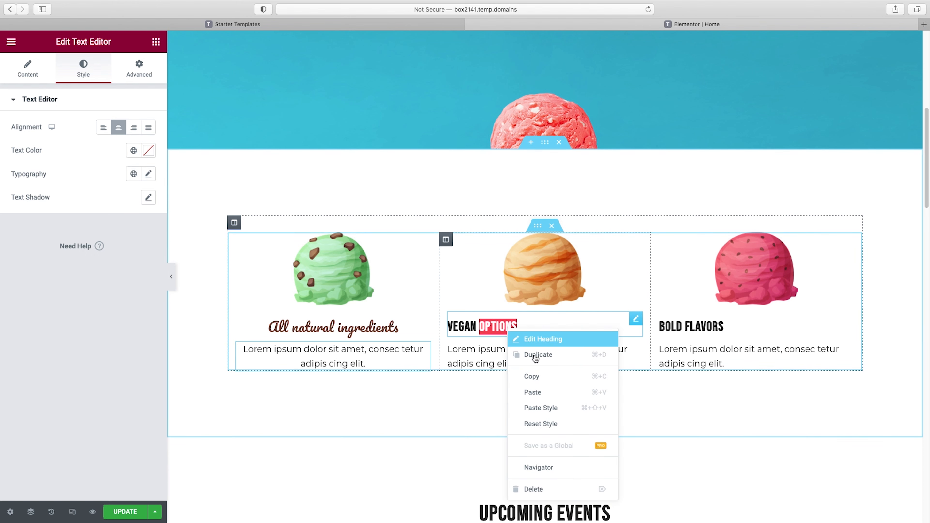
left_click(550, 408)
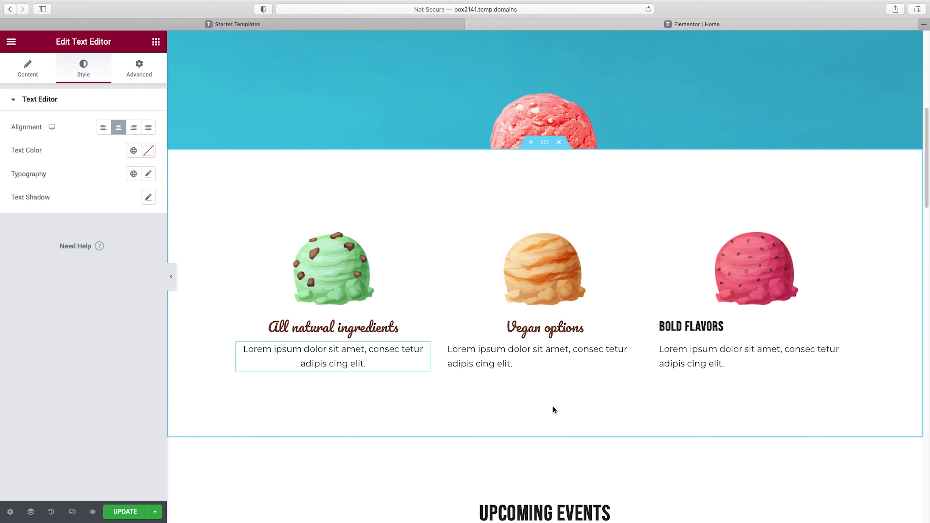
right_click(687, 326)
left_click(729, 406)
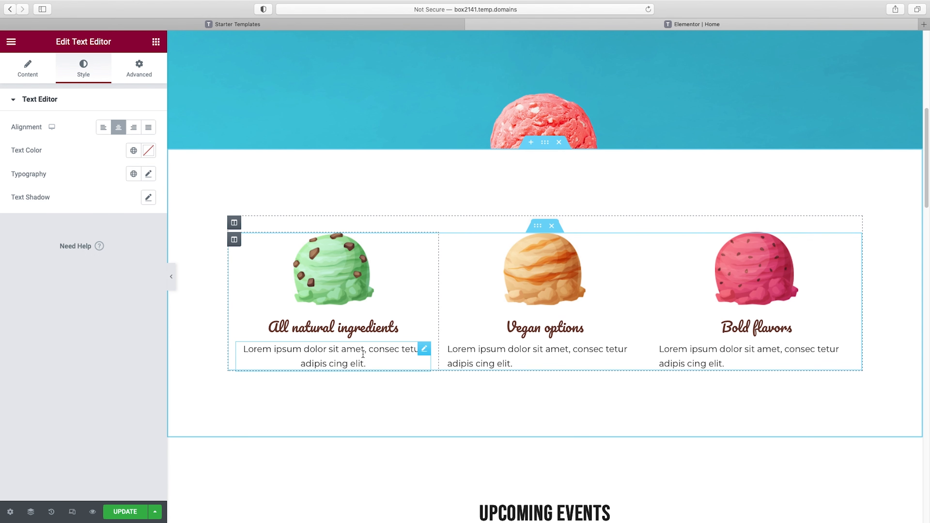
Copy the centered style of the first column's paragraph onto the Vegan options and Bold flavors paragraphs
right_click(352, 350)
left_click(383, 403)
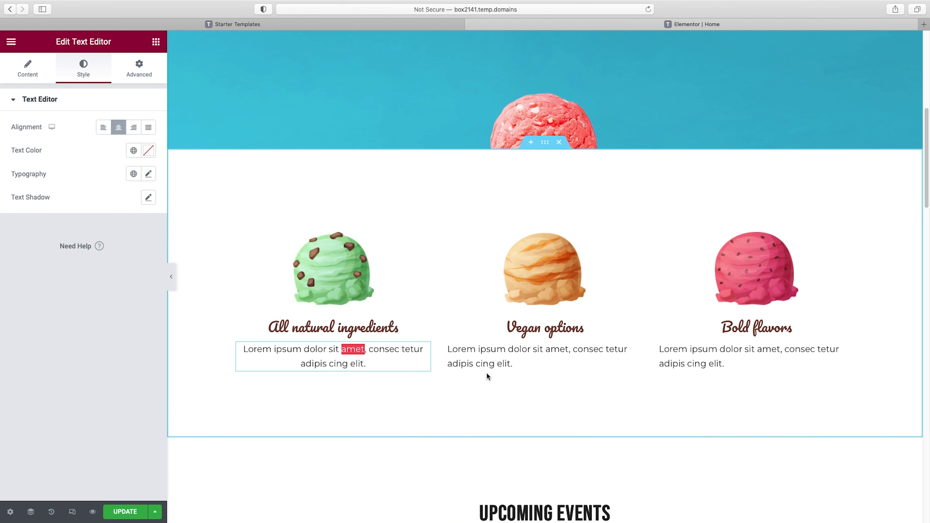
right_click(484, 355)
left_click(516, 430)
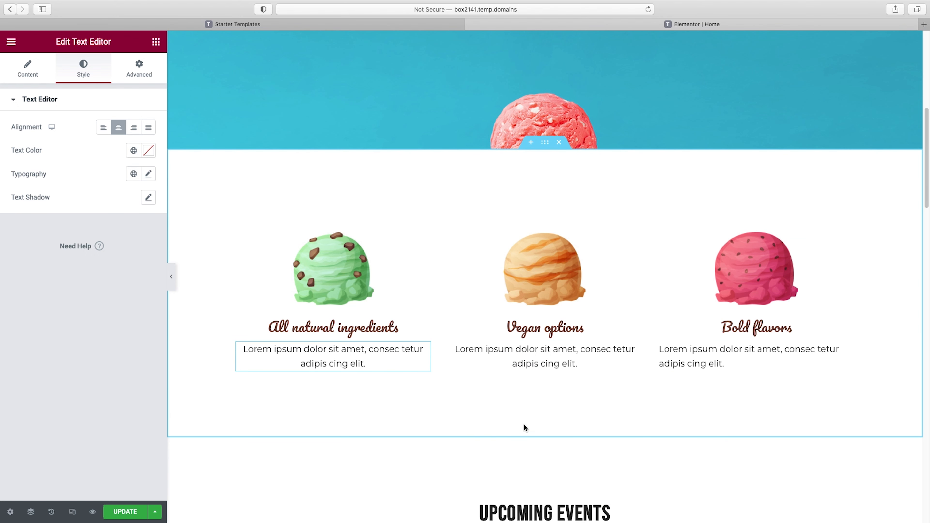
right_click(701, 361)
left_click(721, 429)
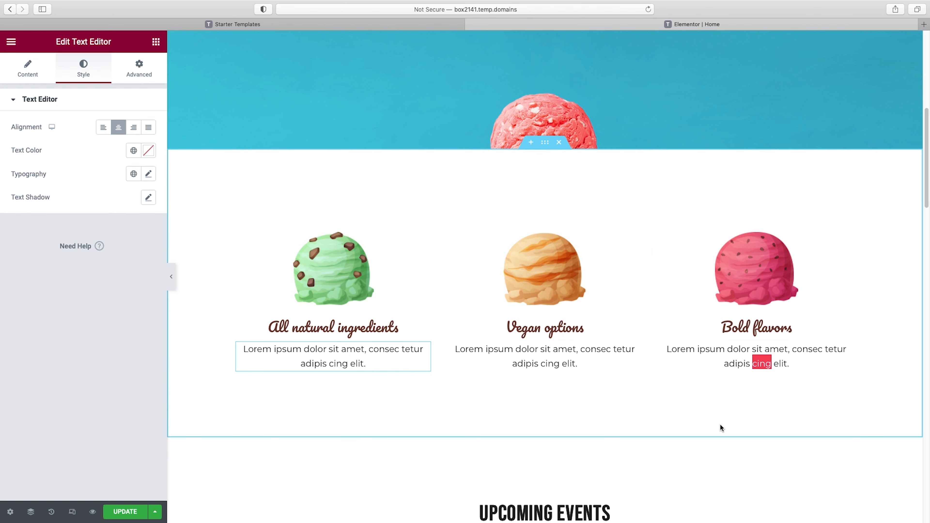
Preview the three-column features section at full width without the editing panel
left_click(174, 281)
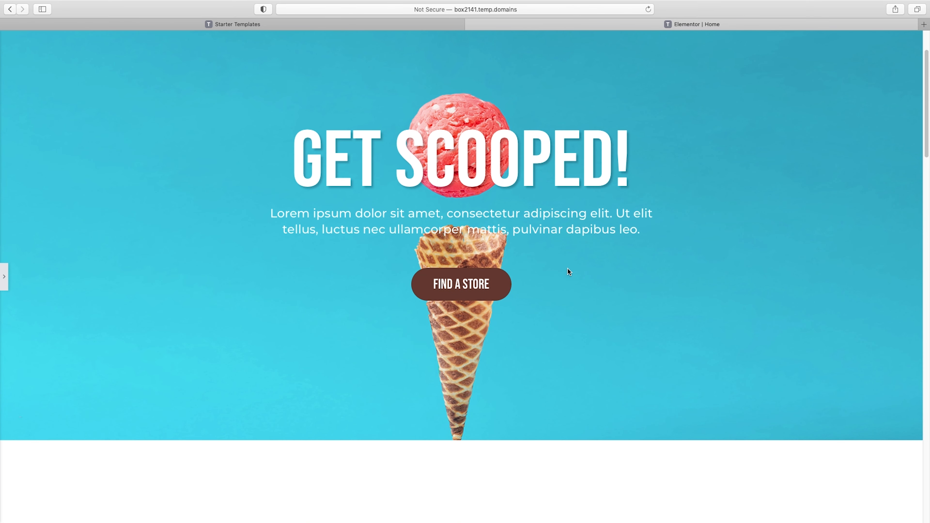
scroll(568, 272, "down", 10)
left_click(670, 286)
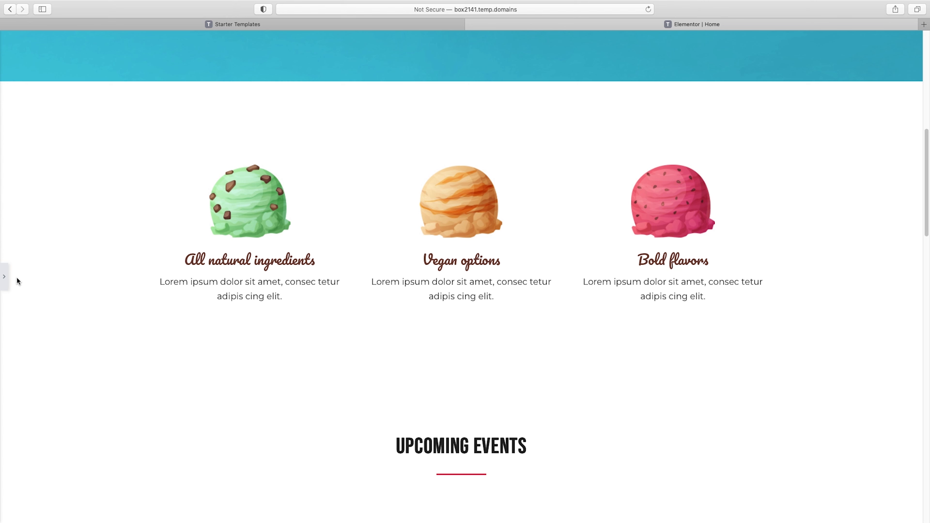
left_click(505, 291)
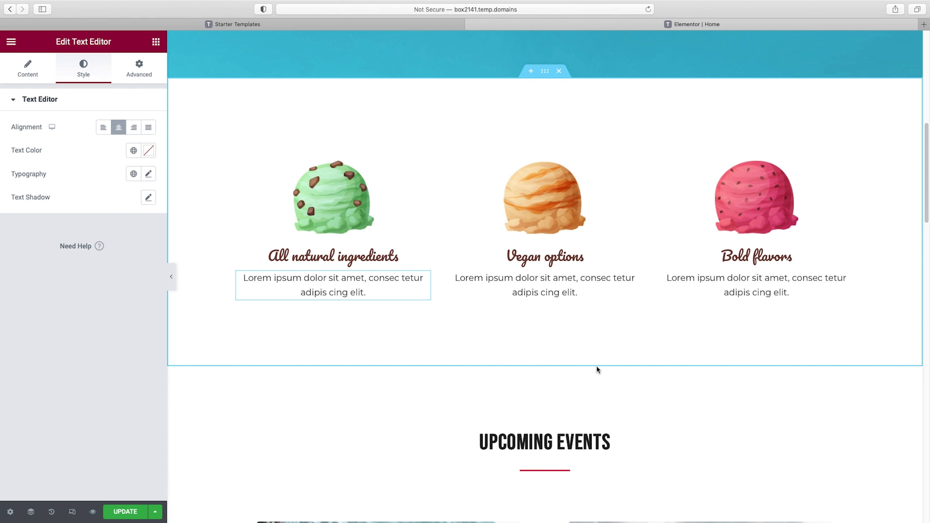
Insert a new section with two equal columns between the features section and Upcoming Events
scroll(596, 366, "down", 2)
left_click(531, 341)
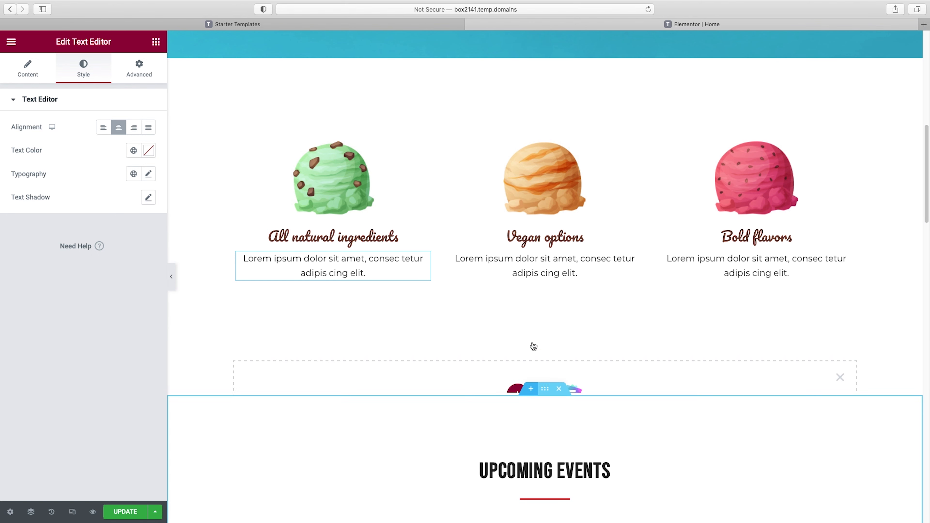
scroll(555, 350, "down", 2)
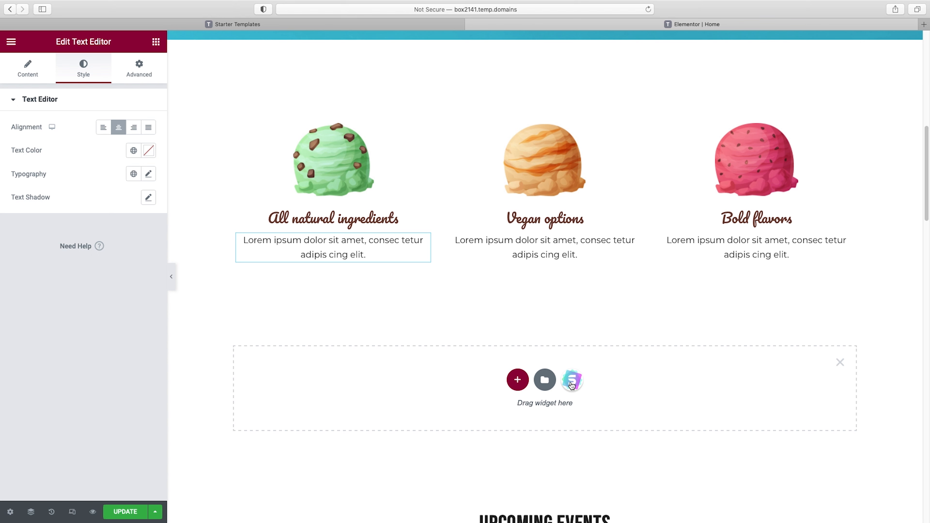
left_click(518, 380)
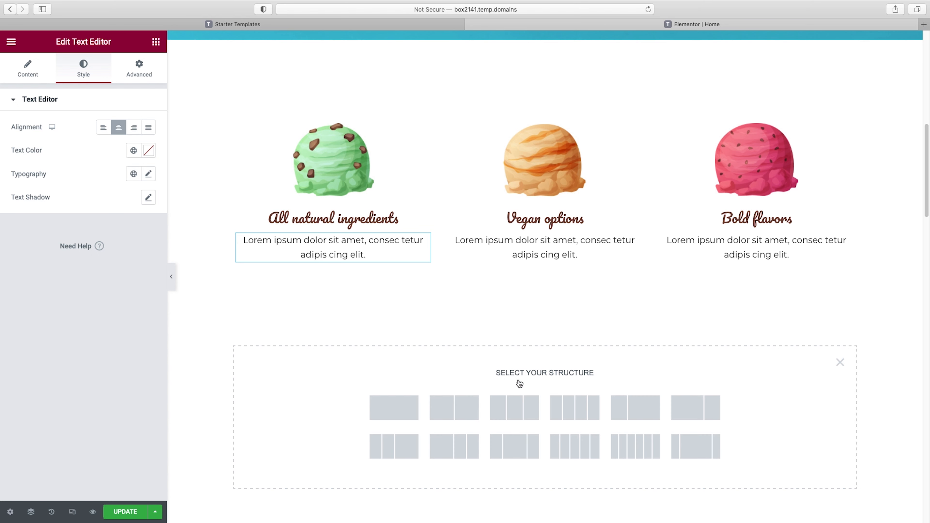
scroll(520, 383, "down", 1)
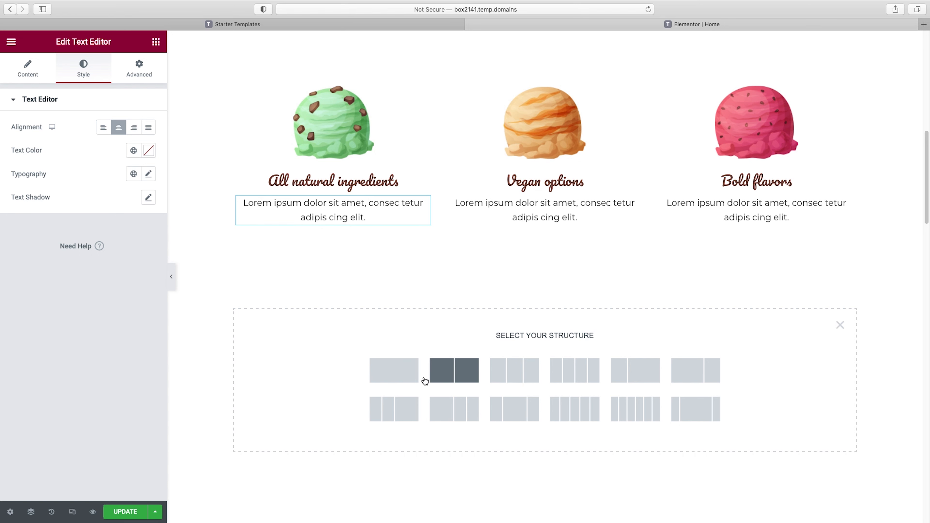
left_click(446, 374)
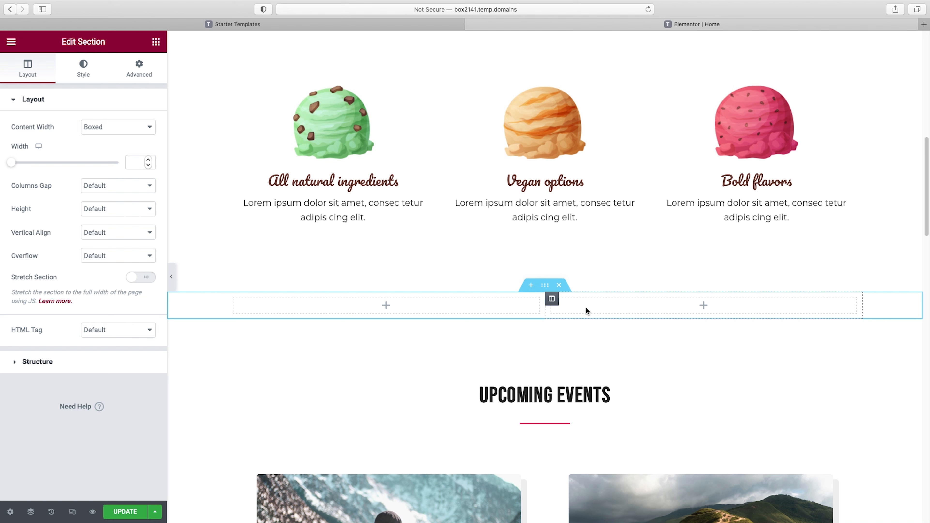
Add a Button widget to the new section's first column and paste a copy into the second column
left_click(156, 42)
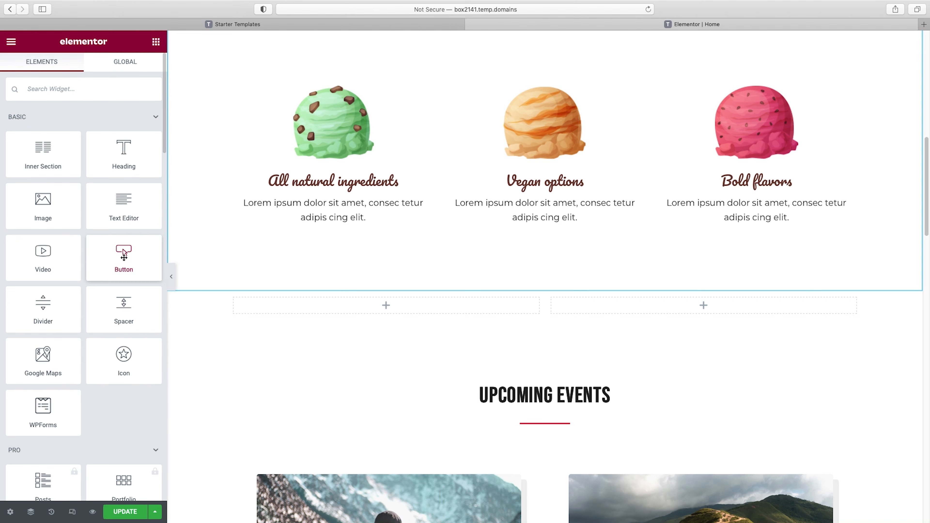
left_click_drag(122, 255, 280, 312)
right_click(281, 312)
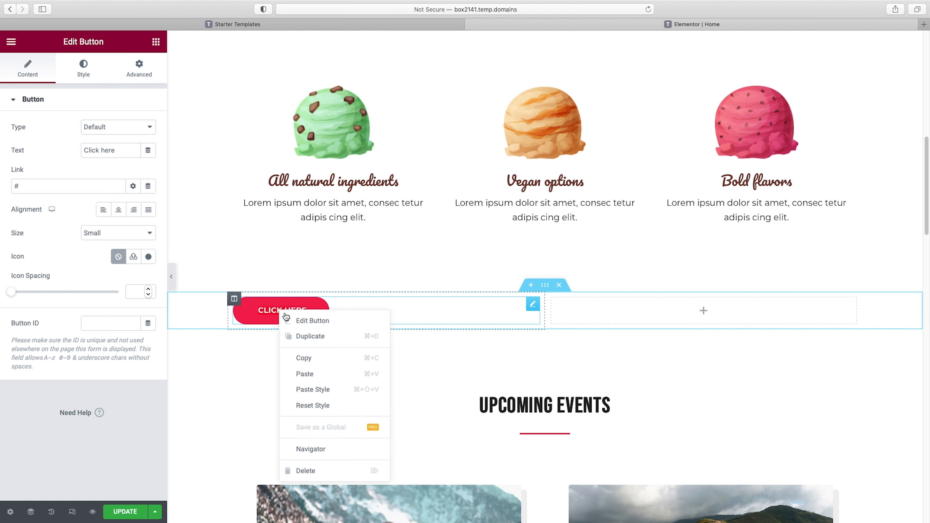
left_click(302, 358)
right_click(645, 315)
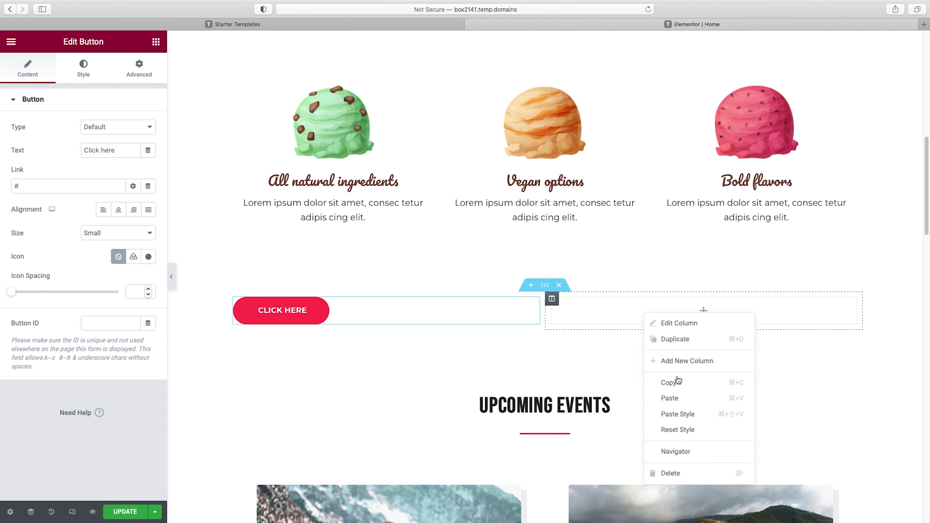
left_click(673, 398)
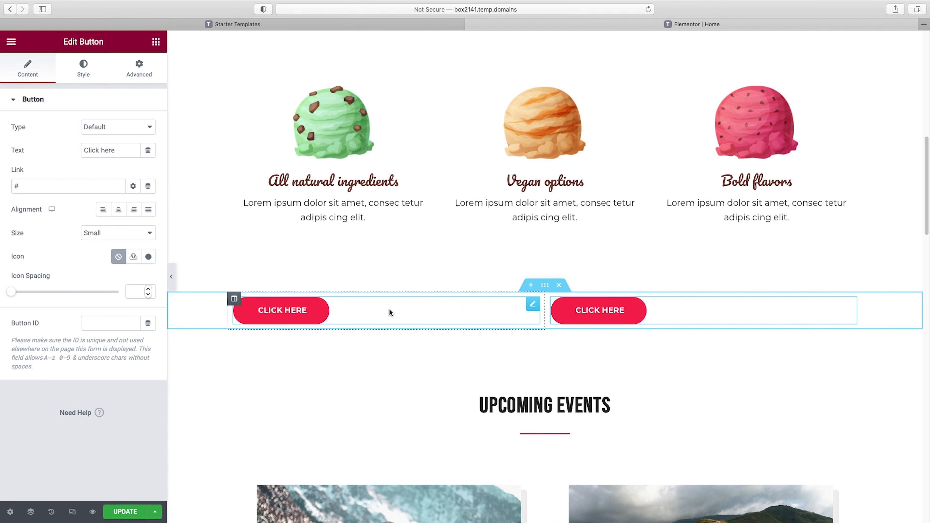
Give the first button column a classic background type in its style settings
left_click(234, 300)
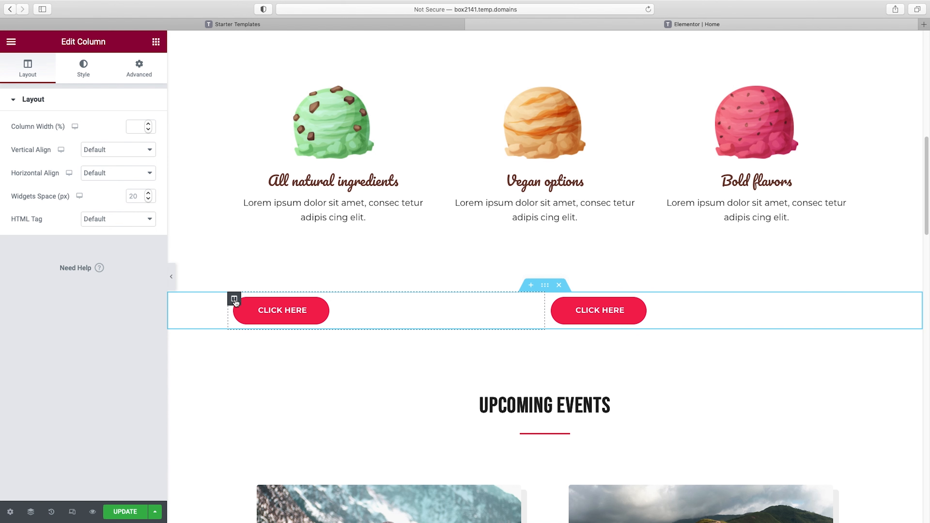
left_click(84, 66)
left_click(118, 150)
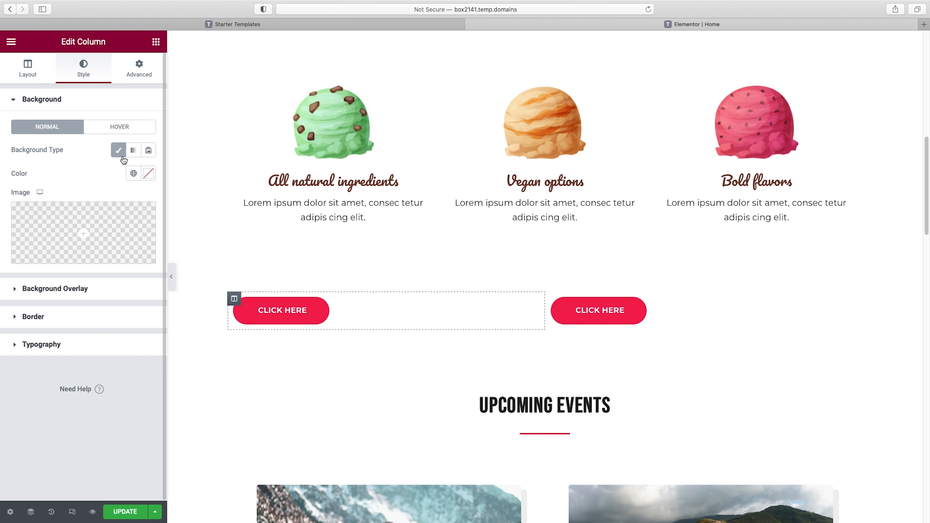
Try the dark purple color #5E1770 as the first column's background
left_click(149, 175)
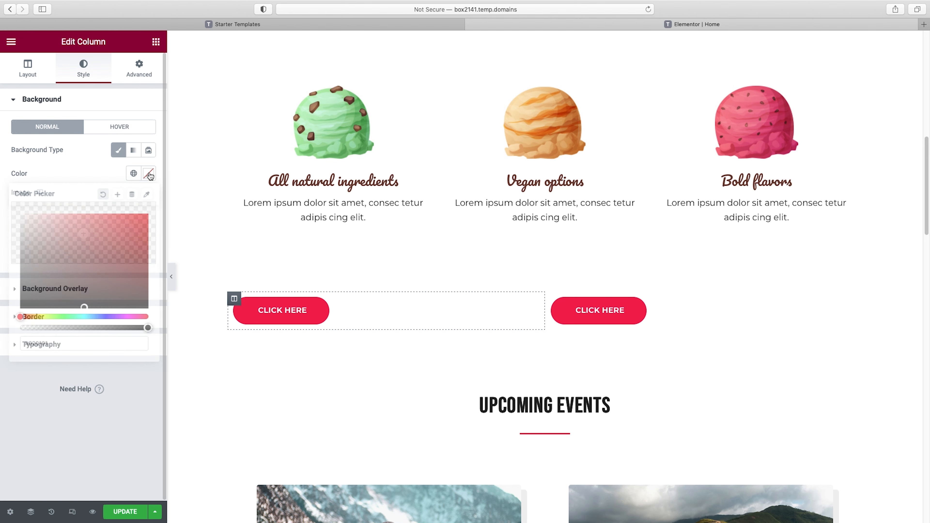
left_click(138, 224)
left_click_drag(78, 253, 67, 253)
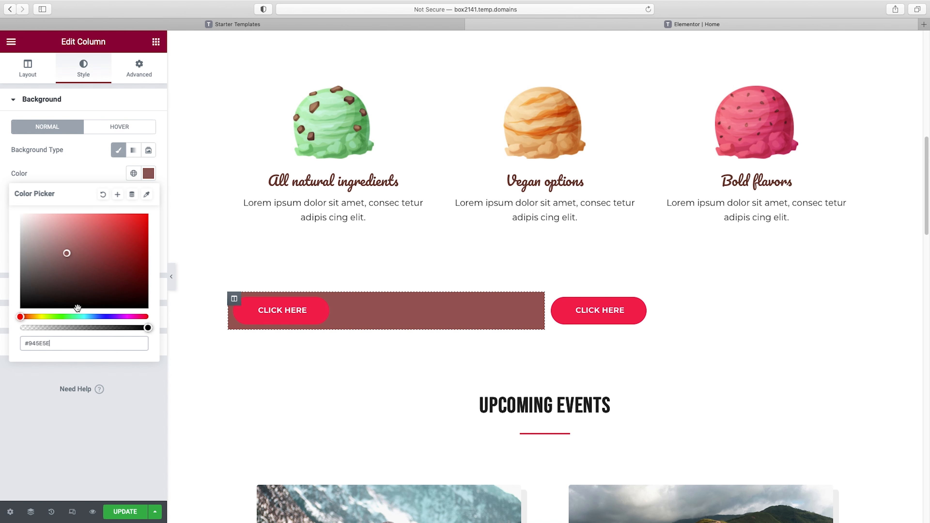
left_click_drag(85, 318, 121, 317)
left_click(123, 266)
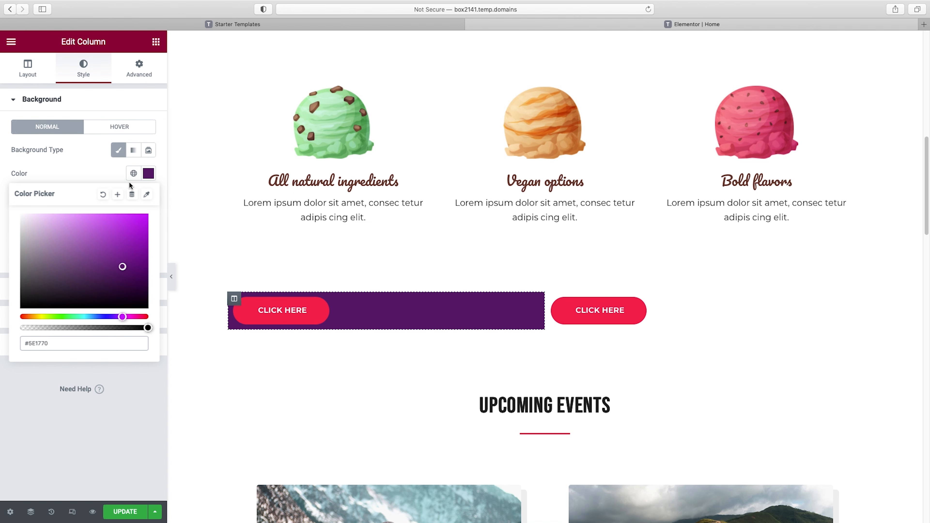
Try a gradient background on the first column, then return to the classic type and clear the background color
left_click(133, 150)
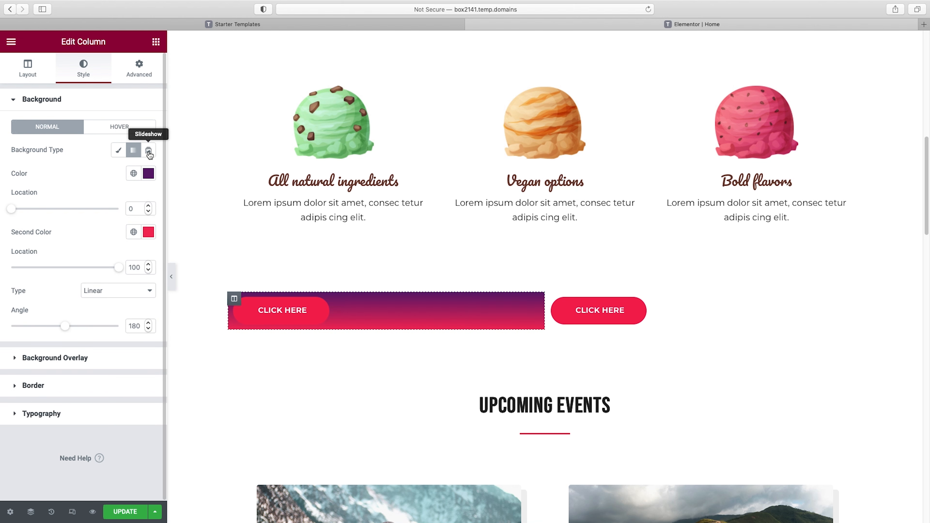
left_click(119, 151)
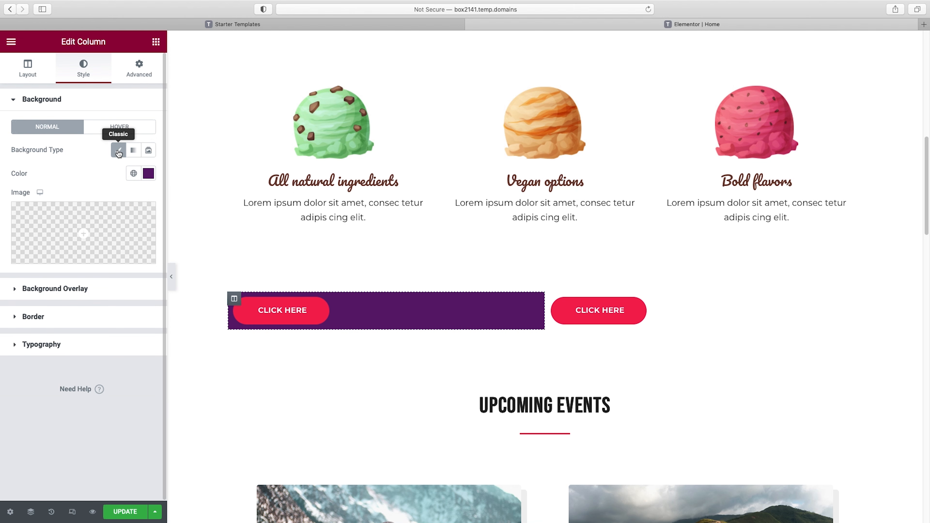
left_click(148, 178)
left_click(103, 194)
Set the gelato shop photo with yellow umbrellas from the media library as the first column's background image
mouse_move(83, 258)
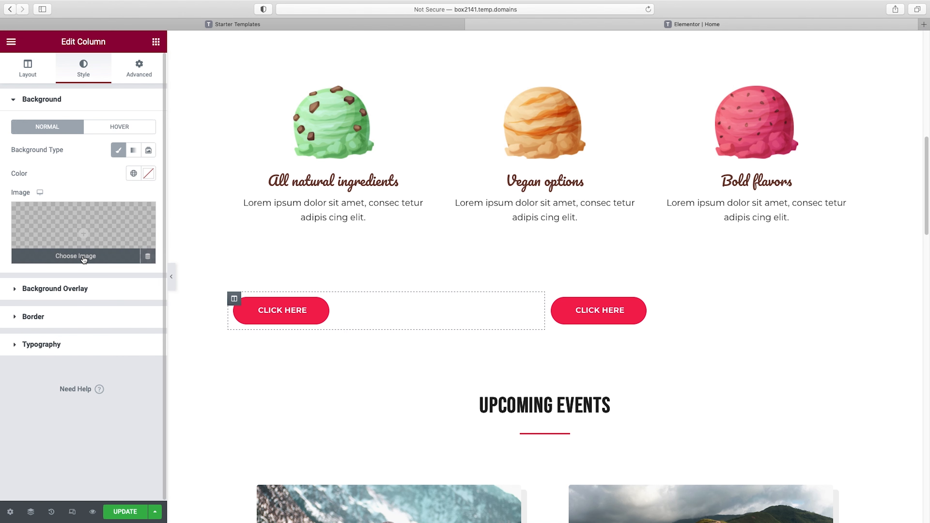
left_click(84, 257)
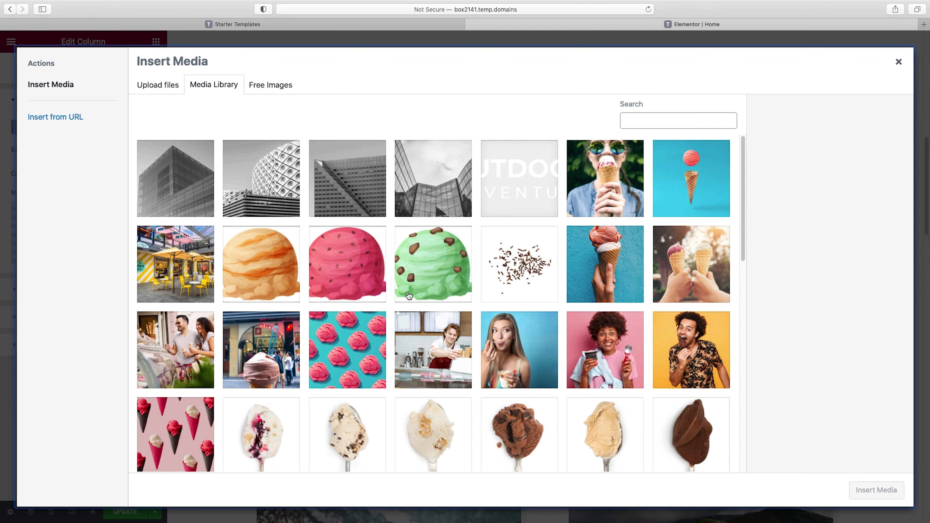
left_click(176, 263)
left_click(877, 490)
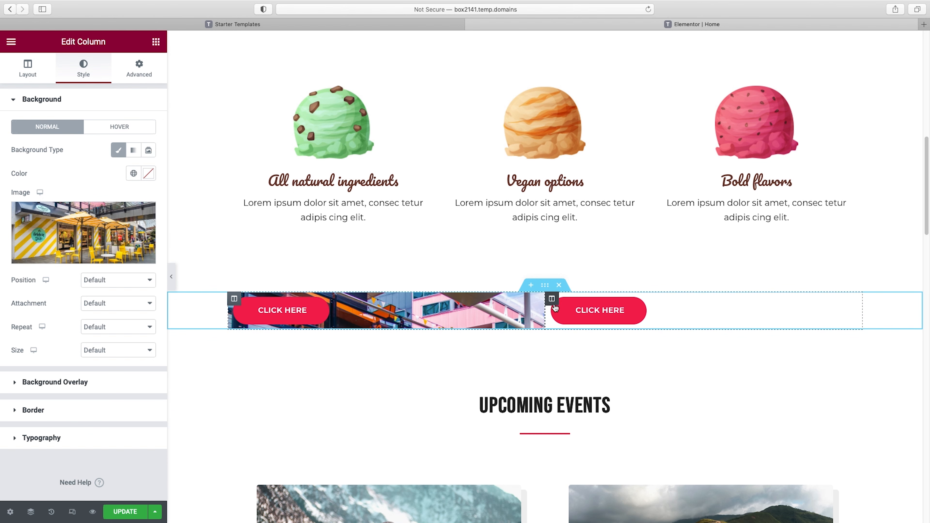
Give the second column a classic background using the photo shutterstock_426670690.jpg of a person in sunglasses holding an ice cream cone
left_click(555, 300)
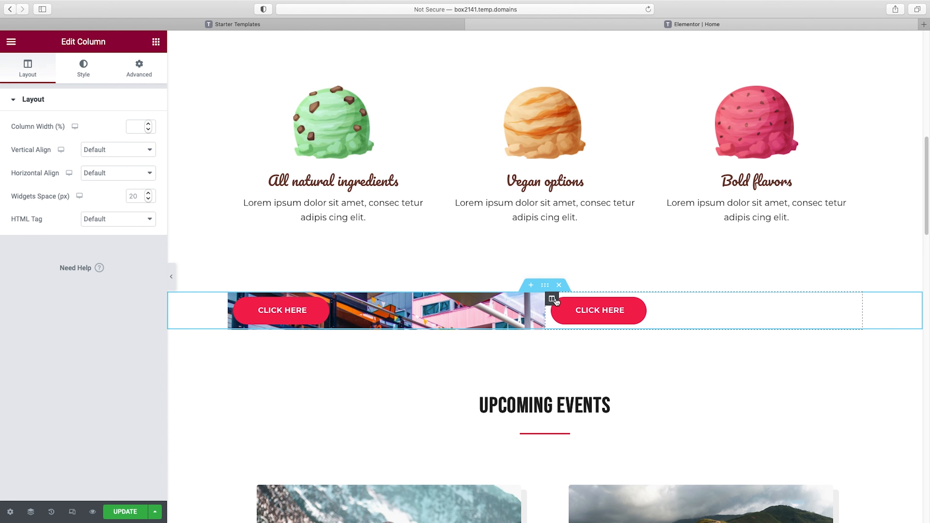
left_click(86, 72)
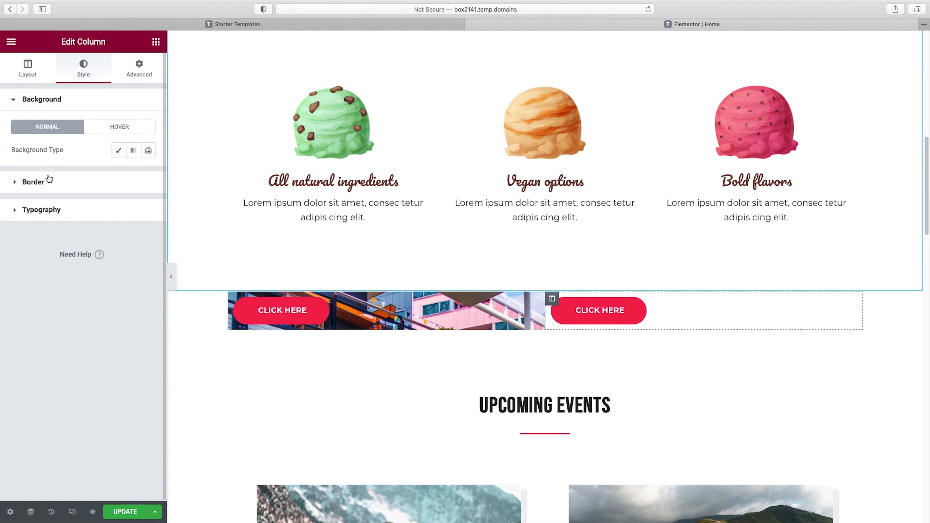
left_click(119, 152)
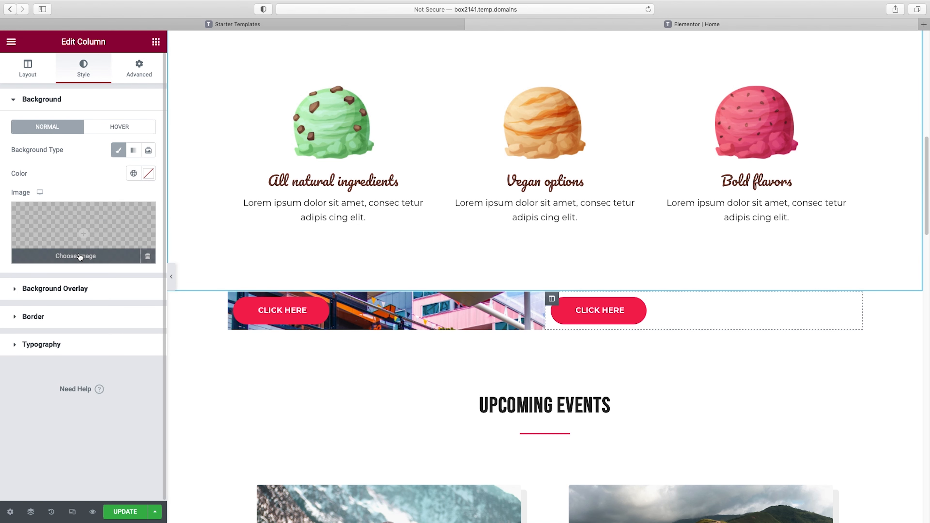
left_click(83, 234)
left_click(614, 176)
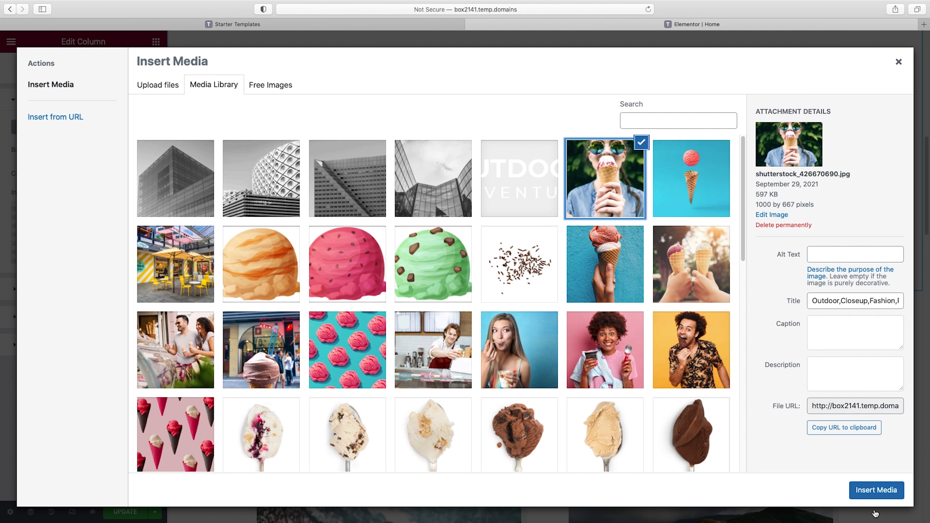
left_click(876, 490)
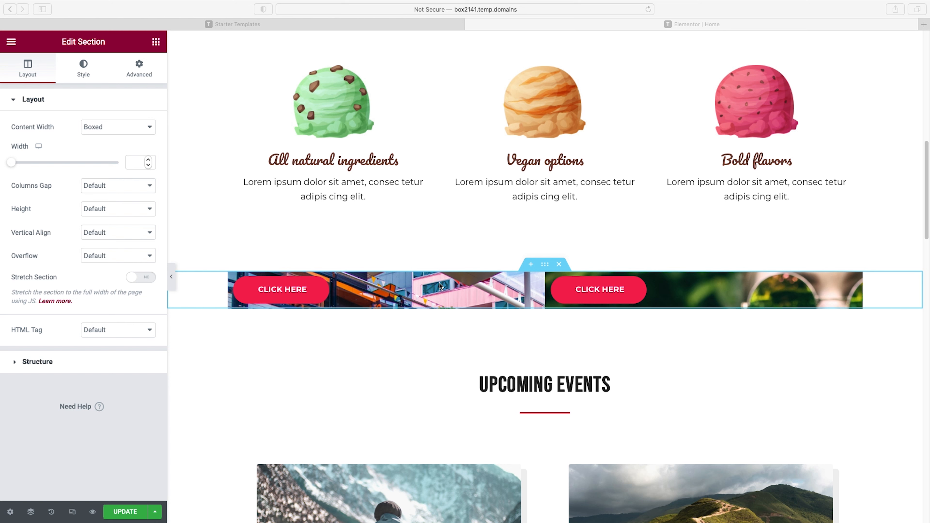
Set the two-column button section's content width to Full Width
left_click(548, 268)
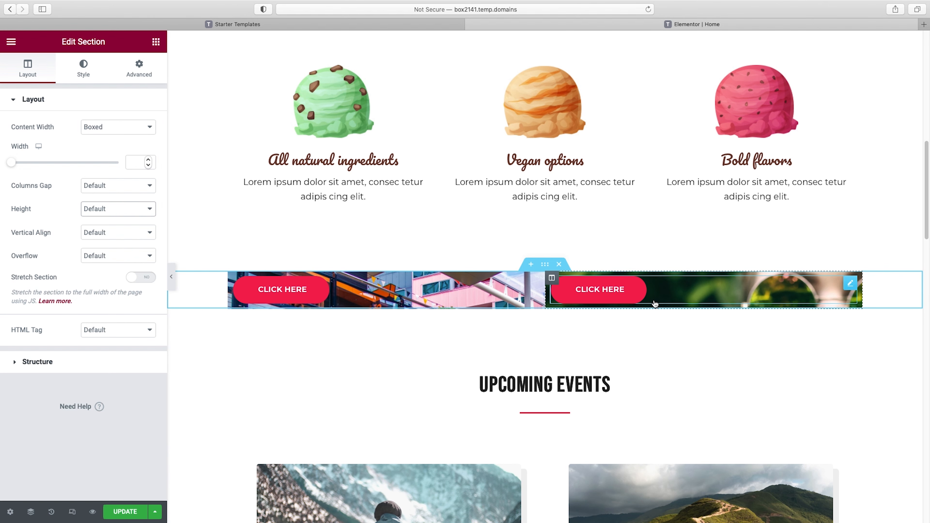
left_click(128, 127)
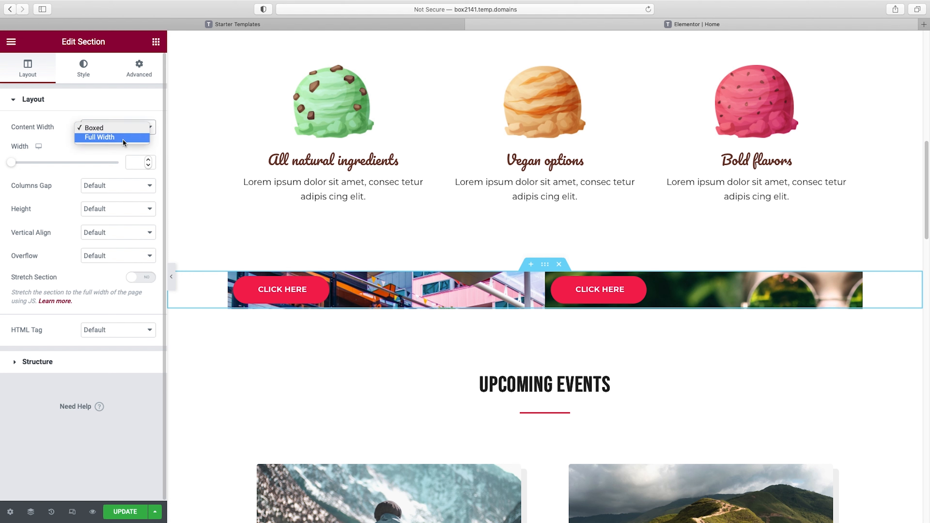
left_click(123, 138)
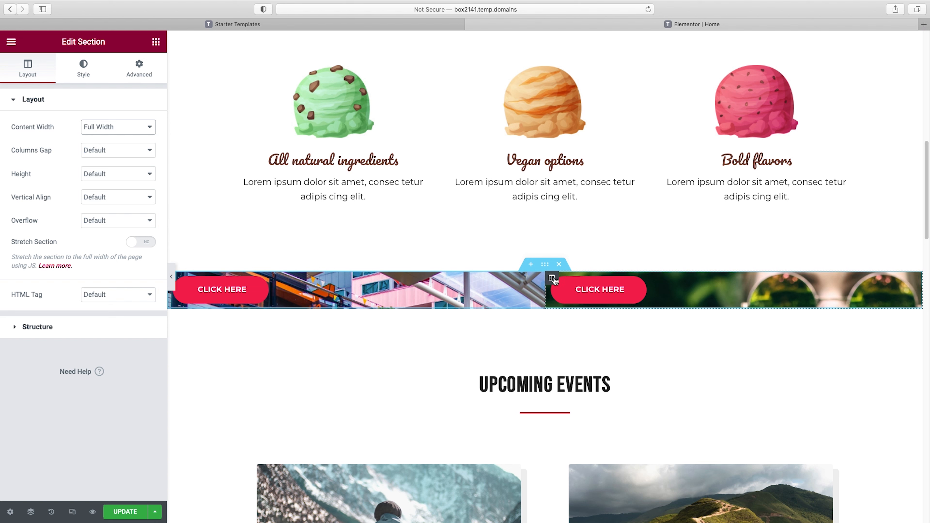
Unlink the second column's padding values and set them to 300 px top, 0 right, 30 px bottom and 30 px left
left_click(552, 278)
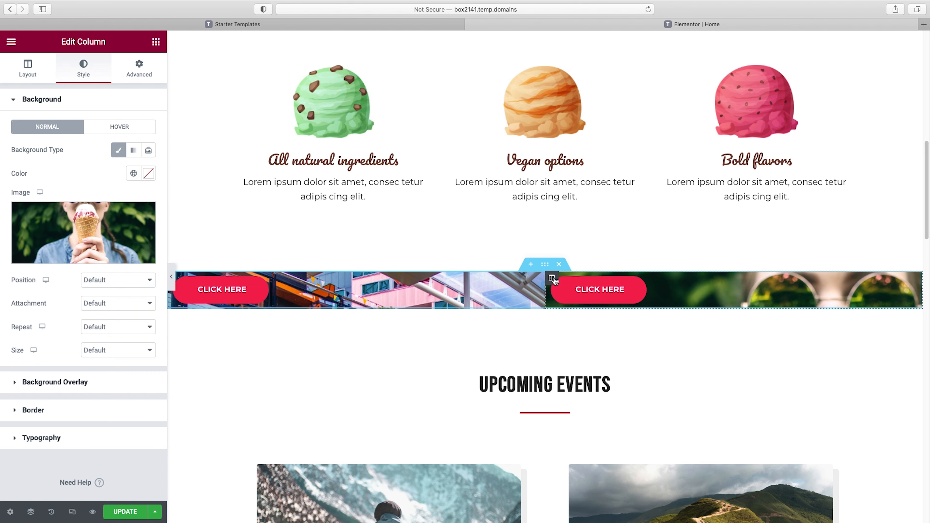
left_click(144, 77)
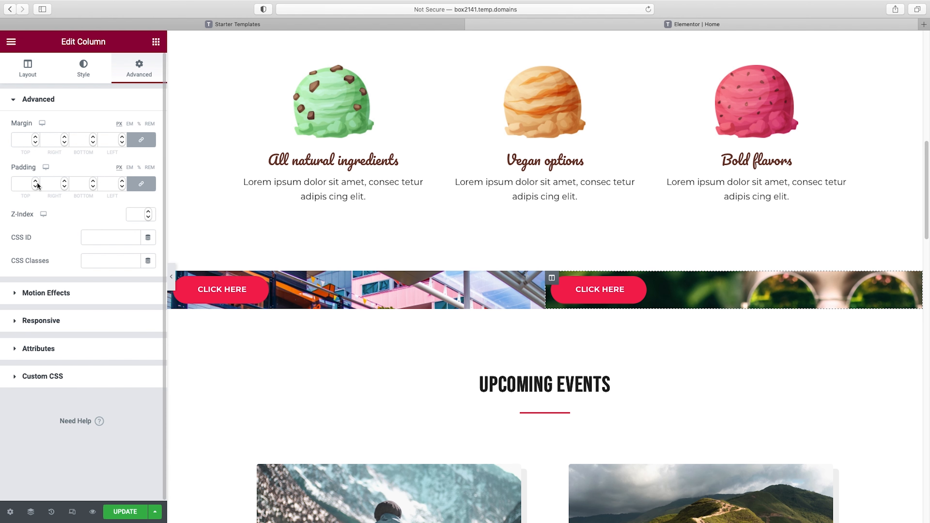
left_click(23, 181)
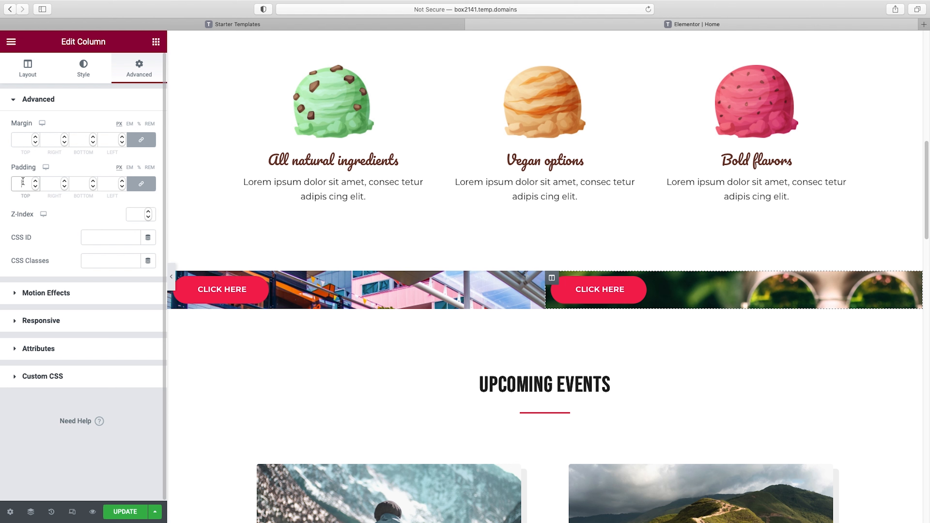
type("0")
left_click(143, 184)
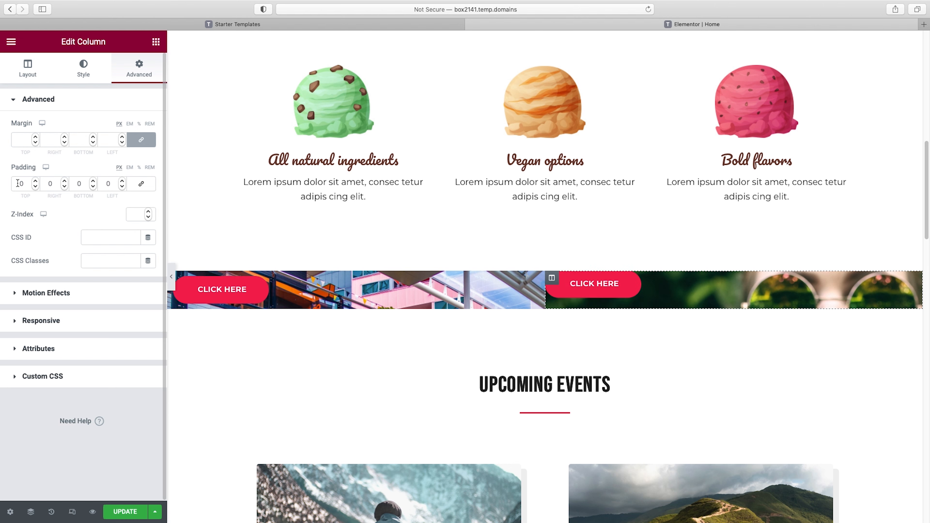
left_click(18, 183)
type("300")
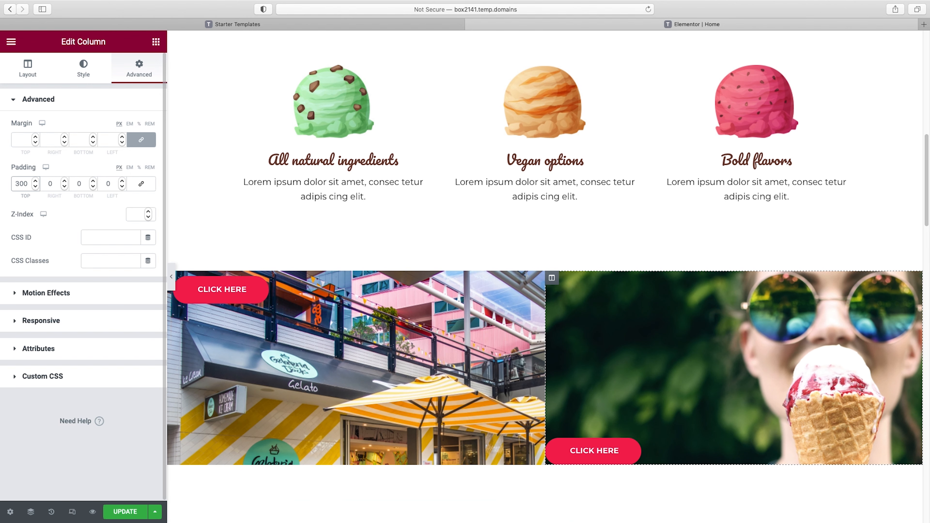
left_click(76, 184)
type("3")
left_click(104, 184)
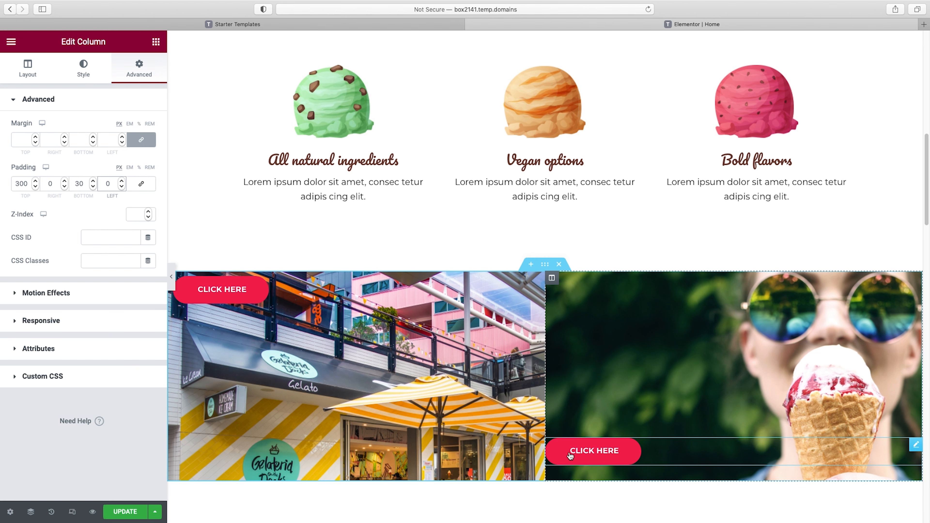
type("3")
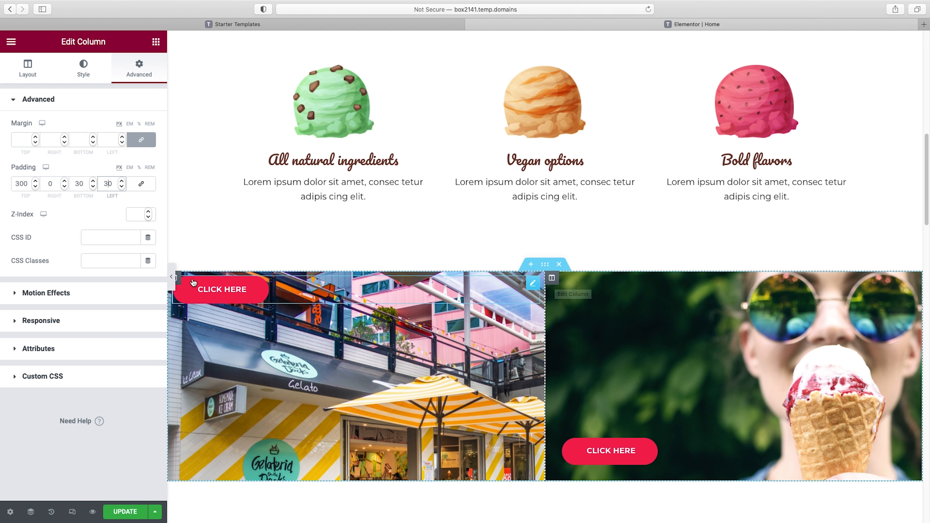
Unlink the first column's padding values and set them to 300 px top, 0 right, 30 px bottom and 30 px left
left_click(180, 282)
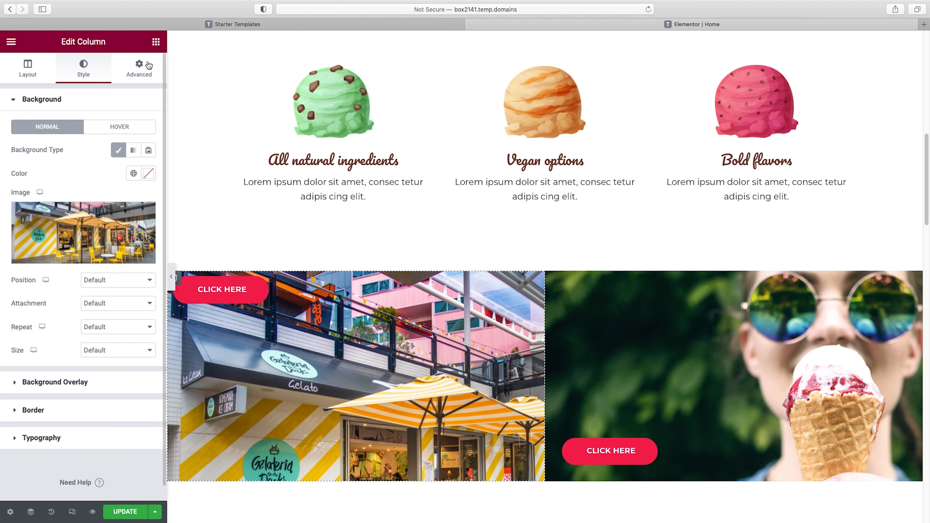
left_click(142, 68)
left_click(22, 184)
left_click(142, 187)
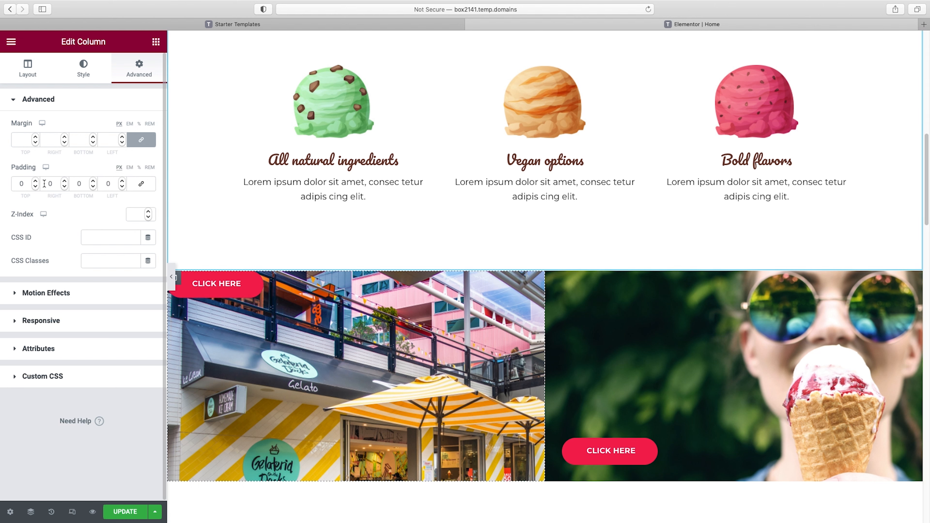
type("300")
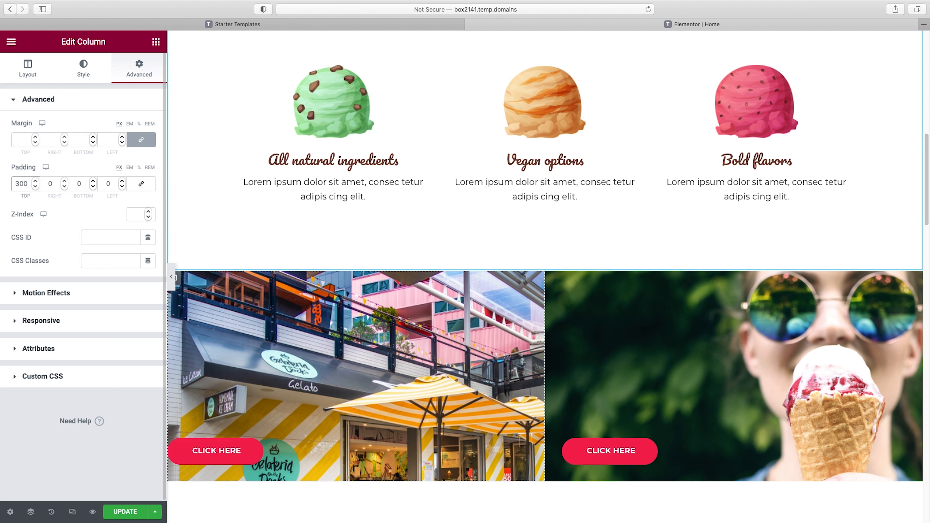
left_click(76, 183)
type("3")
left_click(103, 183)
type("3")
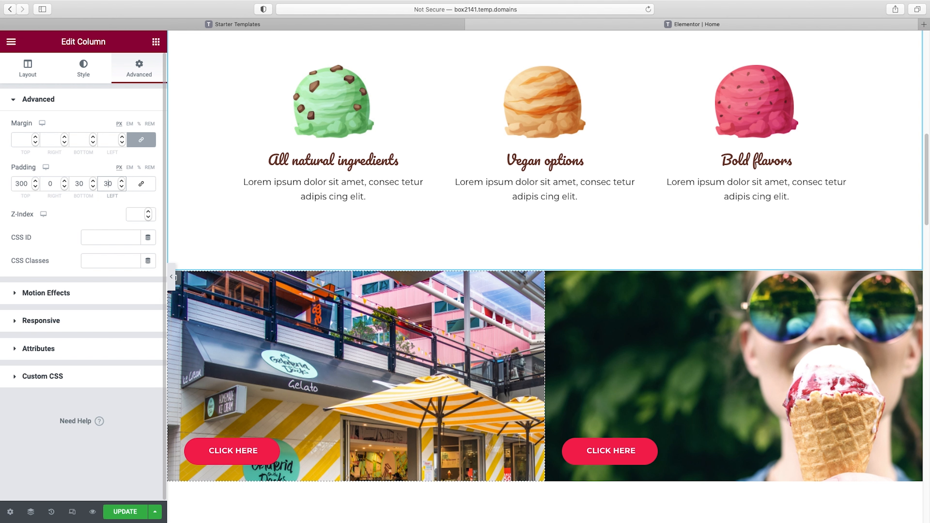
Set the size of the first column's background image to Cover
scroll(485, 319, "down", 3)
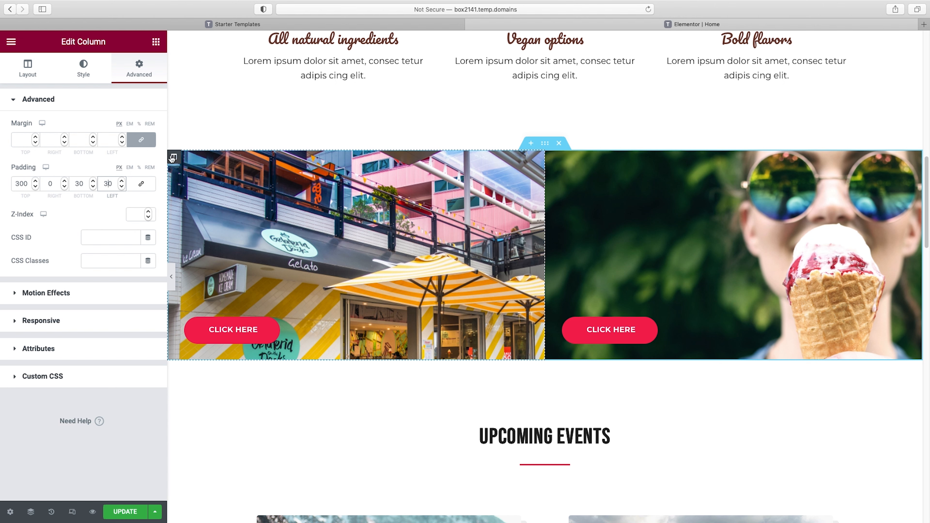
left_click(83, 68)
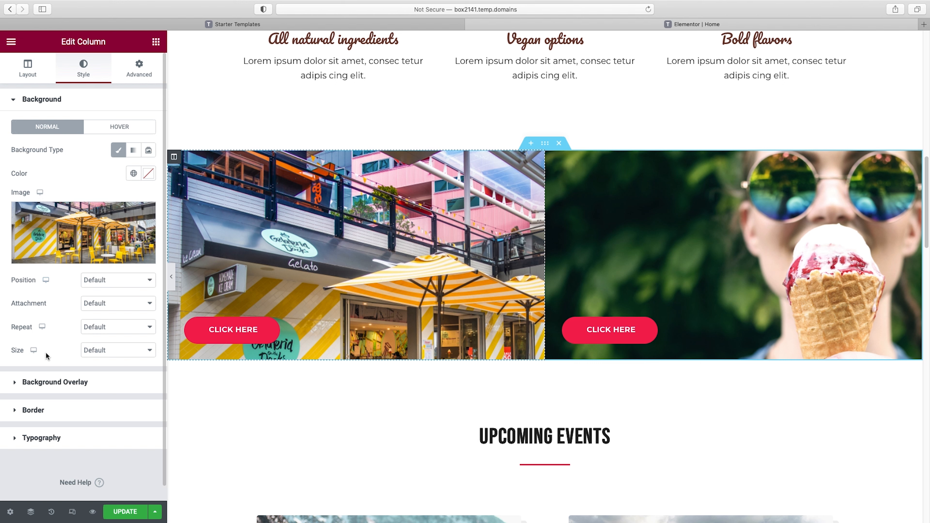
left_click(112, 351)
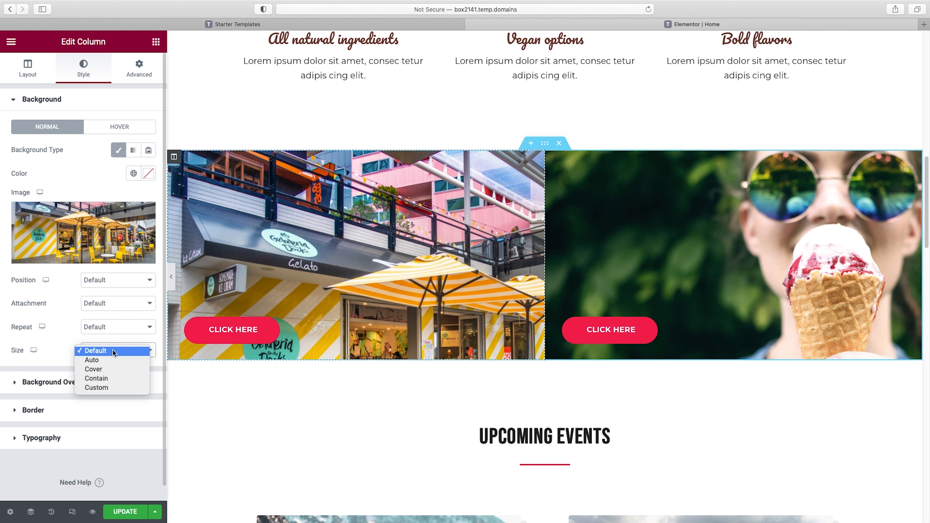
left_click(96, 371)
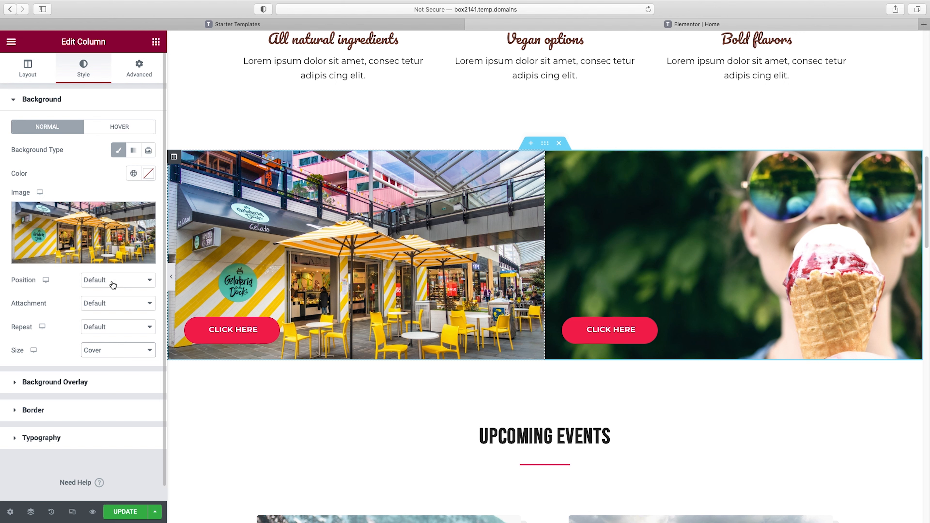
Try a custom position of -41 px X and -124 px Y for the first column's background image and restore Default
left_click(112, 282)
left_click(106, 372)
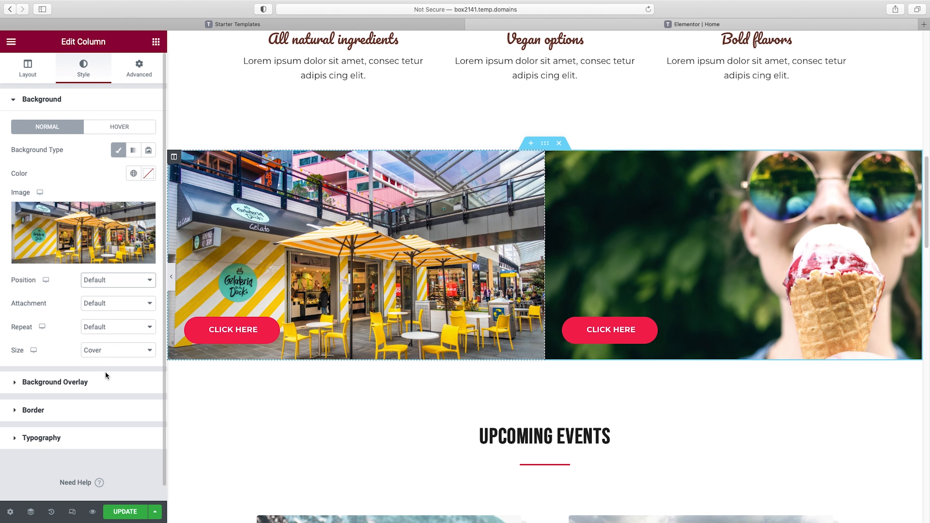
mouse_move(66, 315)
left_mouse_down()
mouse_move(78, 316)
mouse_move(62, 316)
left_mouse_up()
left_click_drag(64, 352, 57, 352)
left_click(128, 280)
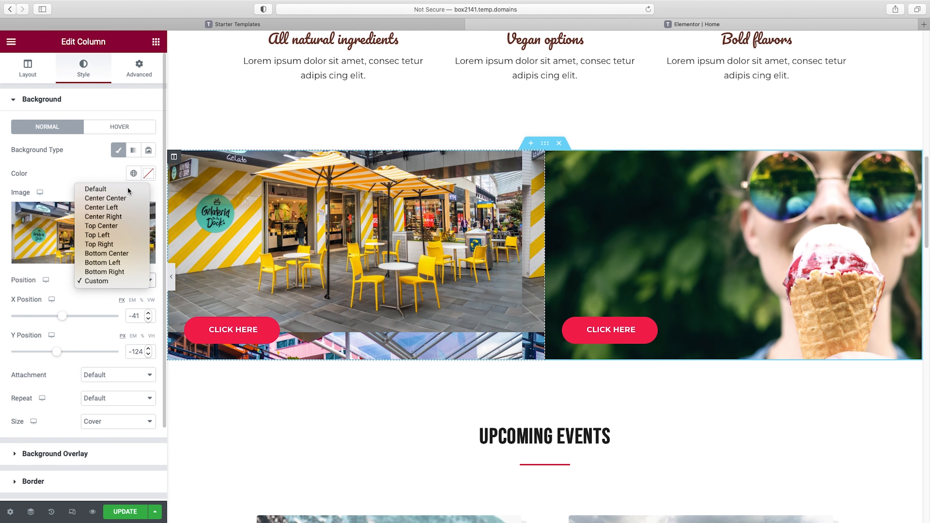
left_click(110, 189)
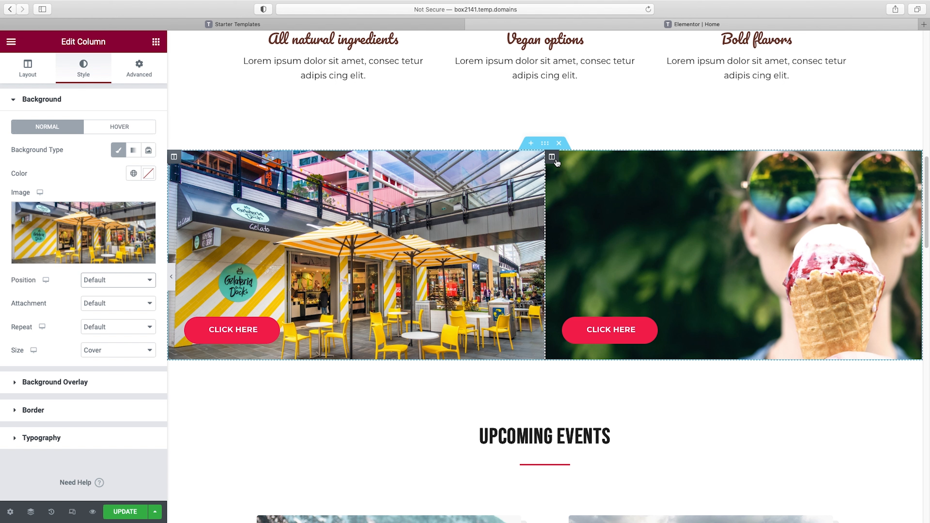
Set the size of the second column's background image to Cover
left_click(552, 157)
left_click(88, 71)
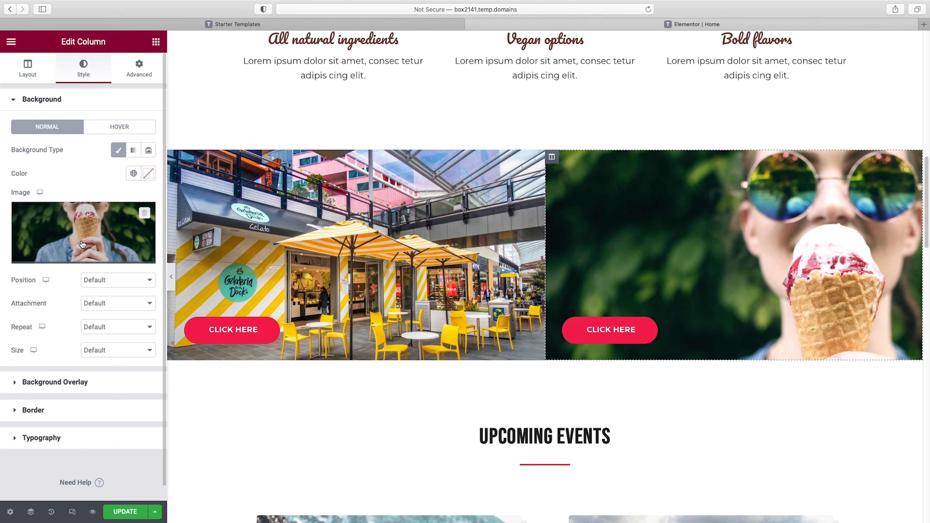
left_click(112, 351)
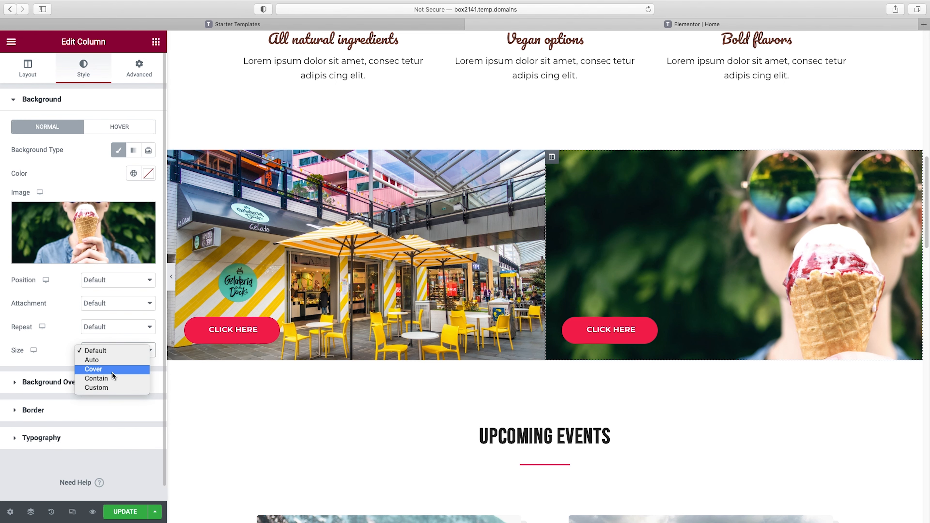
left_click(112, 371)
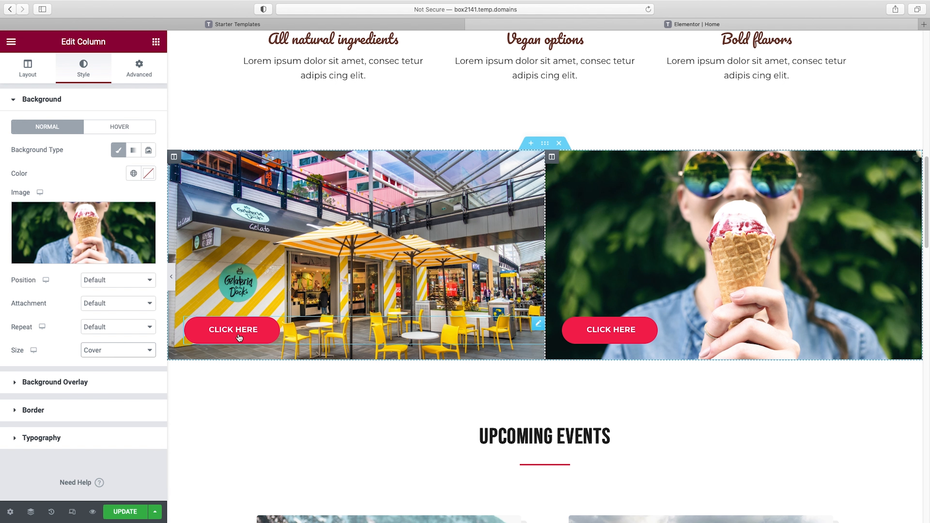
Change the text of the button in the first column to "find a store"
left_click(240, 331)
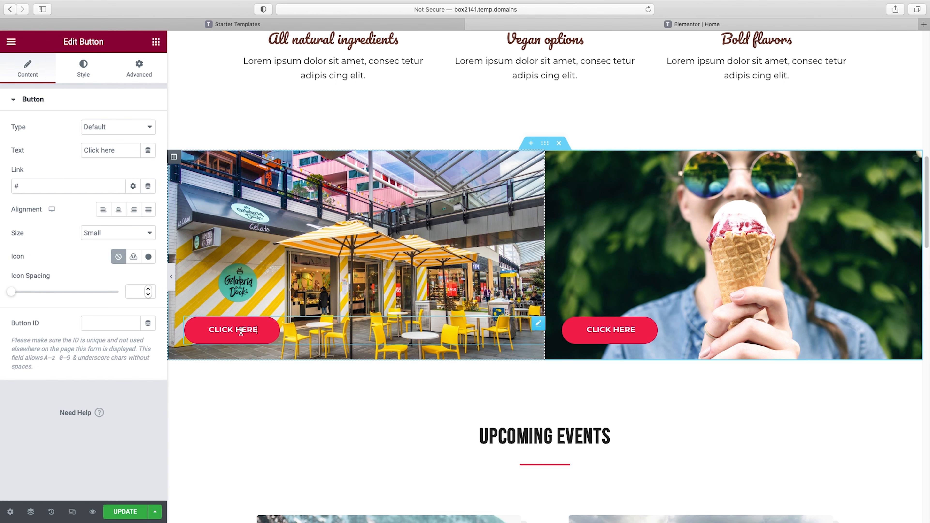
triple_click(96, 147)
type("find a store")
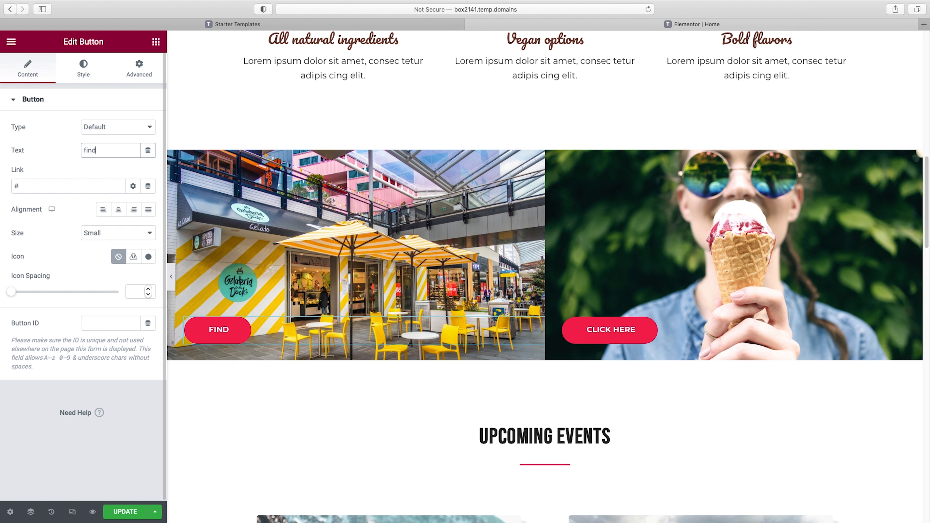
Change the text of the button in the second column to "see our flavors"
left_click(601, 329)
triple_click(99, 148)
type("see out")
key("BackSpace")
key("BackSpace")
type("r flavors")
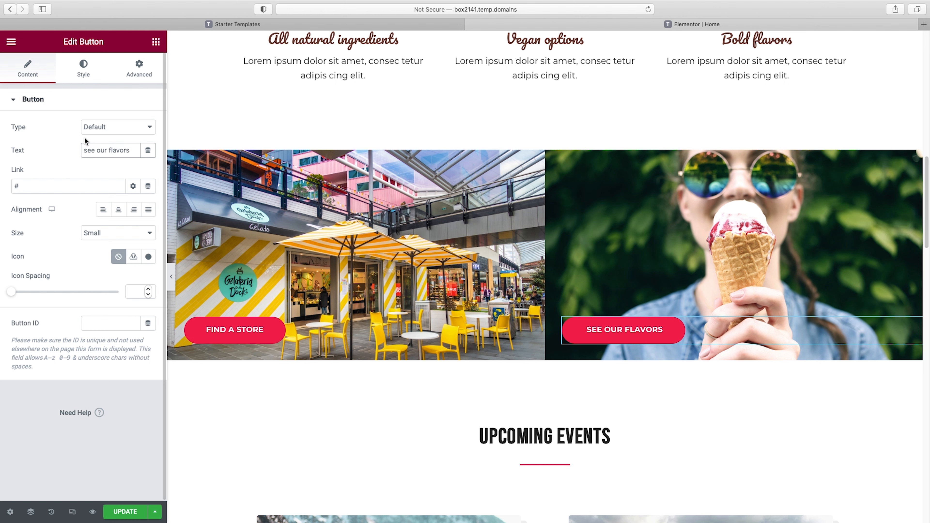
Set the See Our Flavors button's typography to Bebas Neue with Normal weight and a size of 23 px
left_click(83, 68)
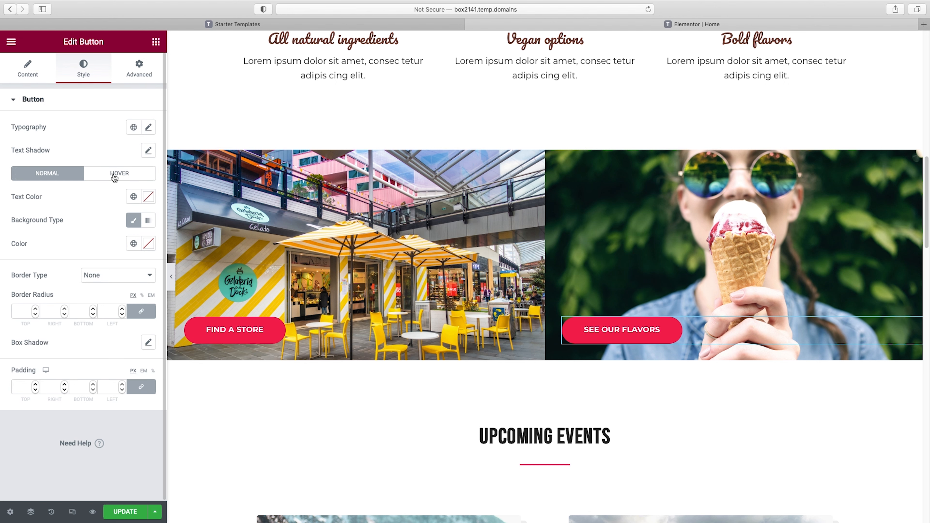
left_click(149, 128)
left_click(126, 179)
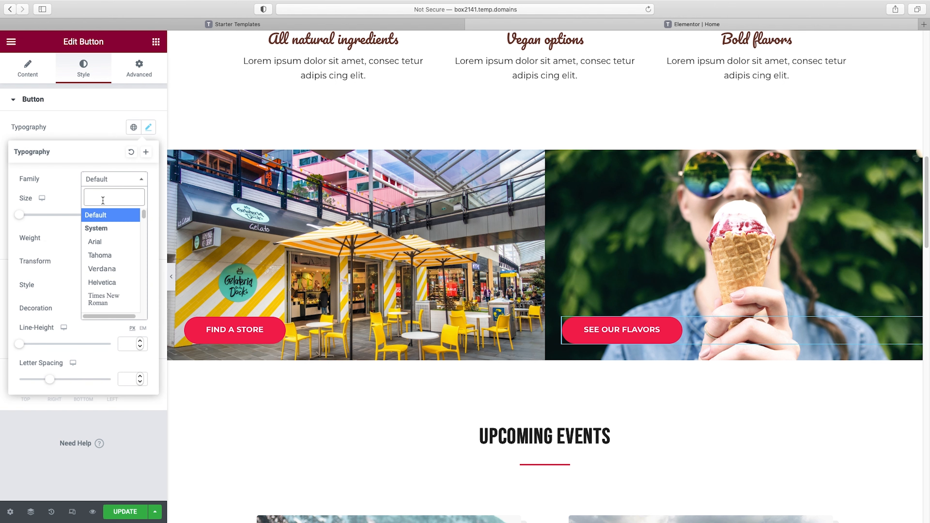
type("beb")
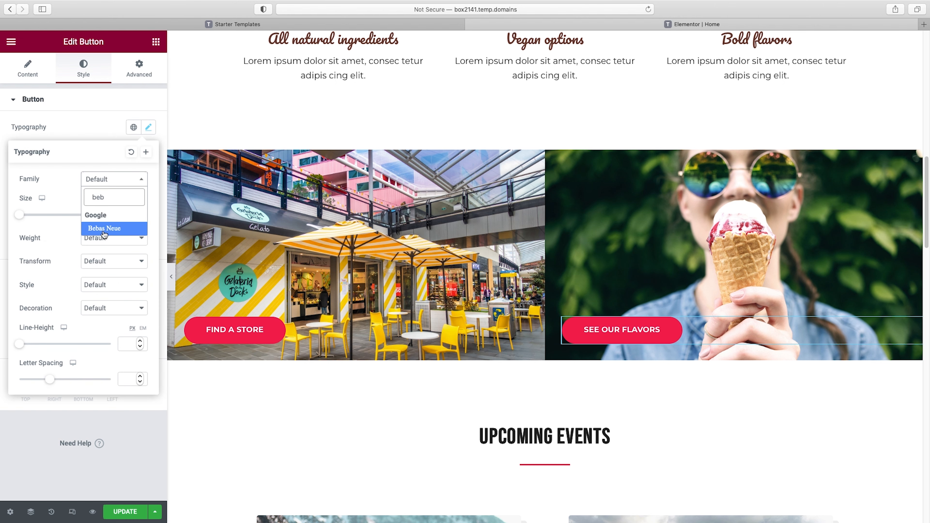
left_click(104, 230)
left_click(114, 238)
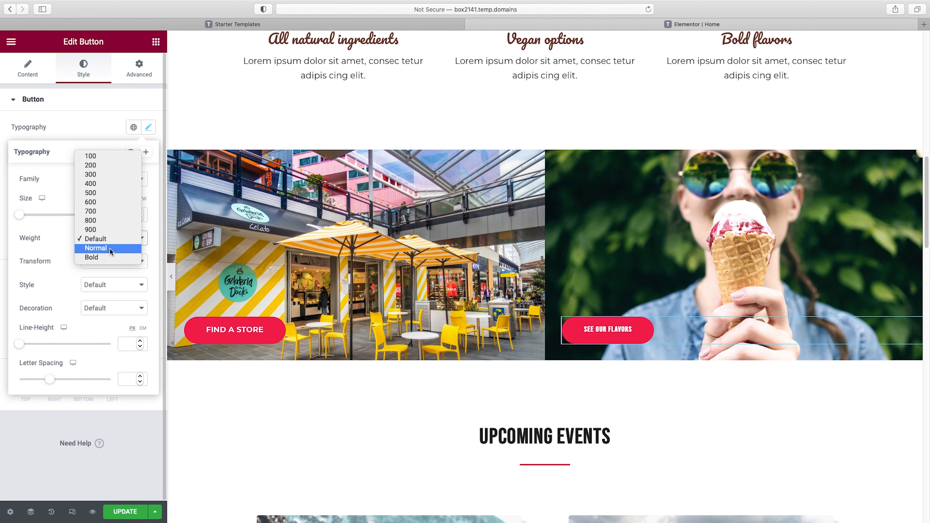
left_click(110, 248)
left_click_drag(19, 214, 30, 219)
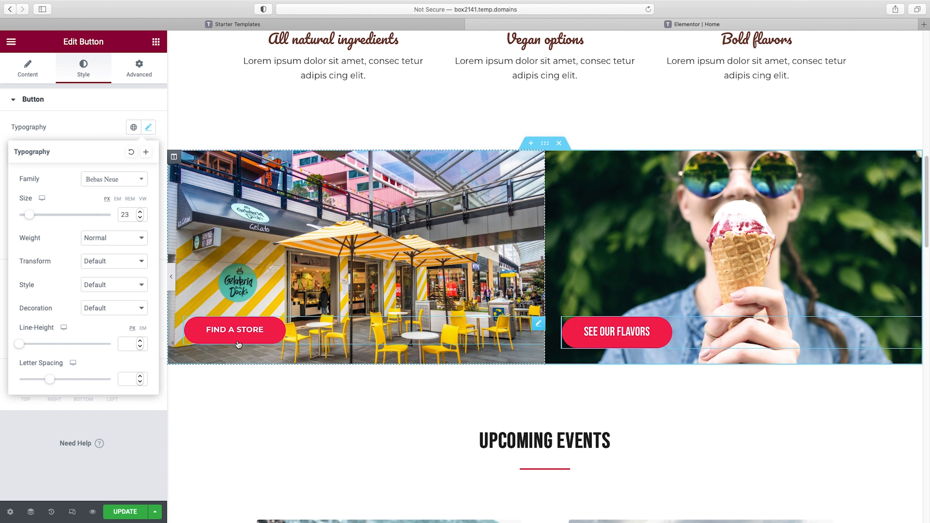
Copy the See Our Flavors button and paste its style onto the Find a Store button
right_click(650, 331)
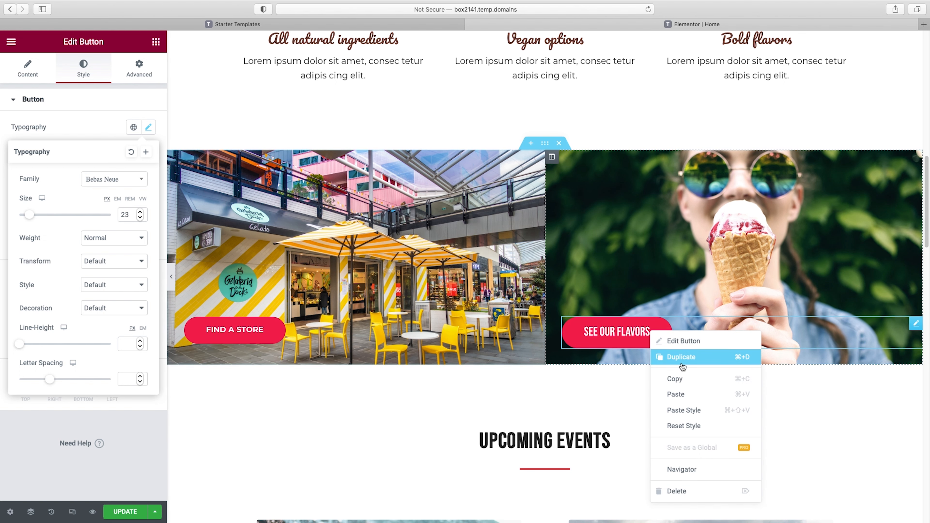
left_click(684, 380)
right_click(255, 331)
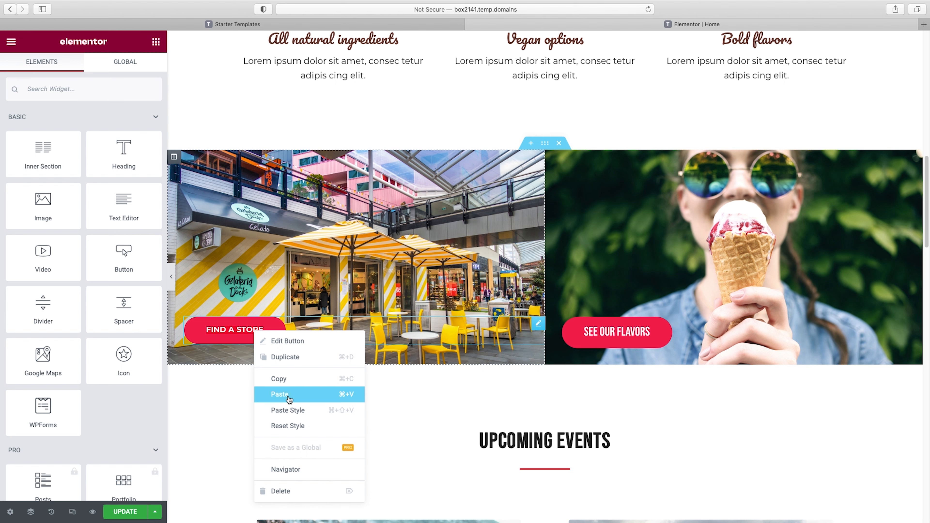
left_click(290, 409)
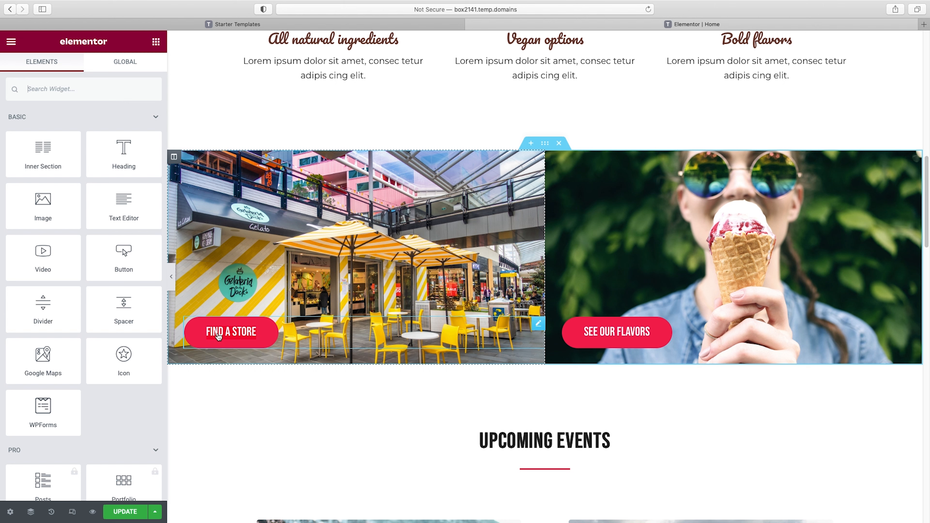
Inspect the Find a Store button's link setting and preview the button section at full page width
left_click(240, 337)
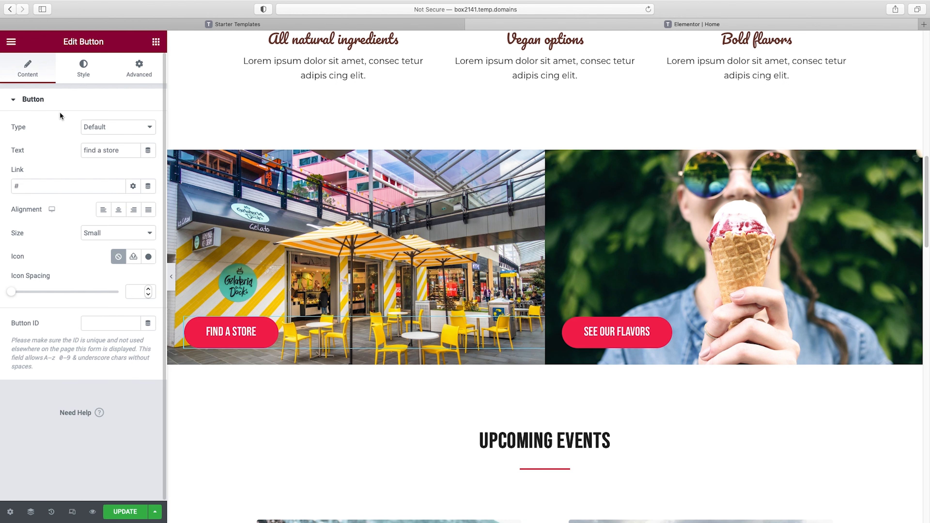
left_click_drag(24, 184, 3, 187)
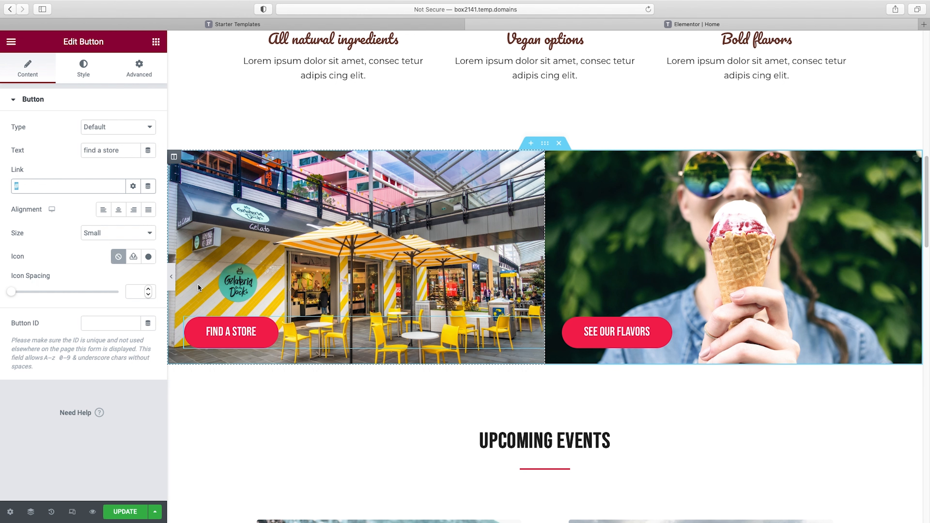
left_click(174, 284)
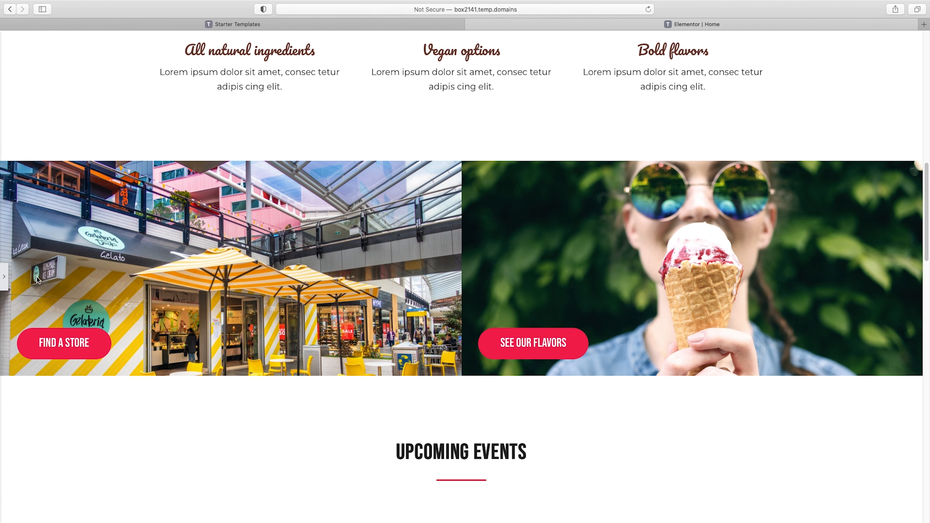
left_click(4, 278)
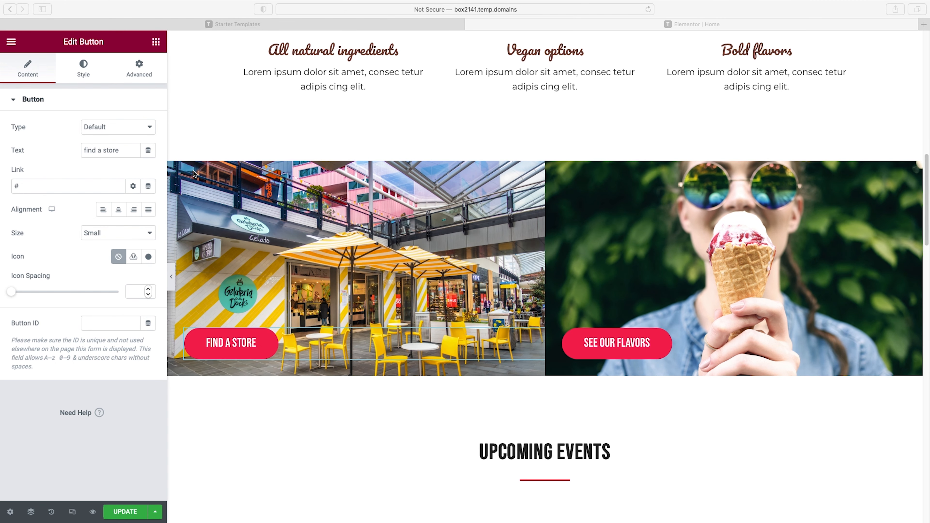
Unlink the first column's margin values and set them to 10 px top, 5 px right, 10 px bottom and 5 px left
left_click(174, 168)
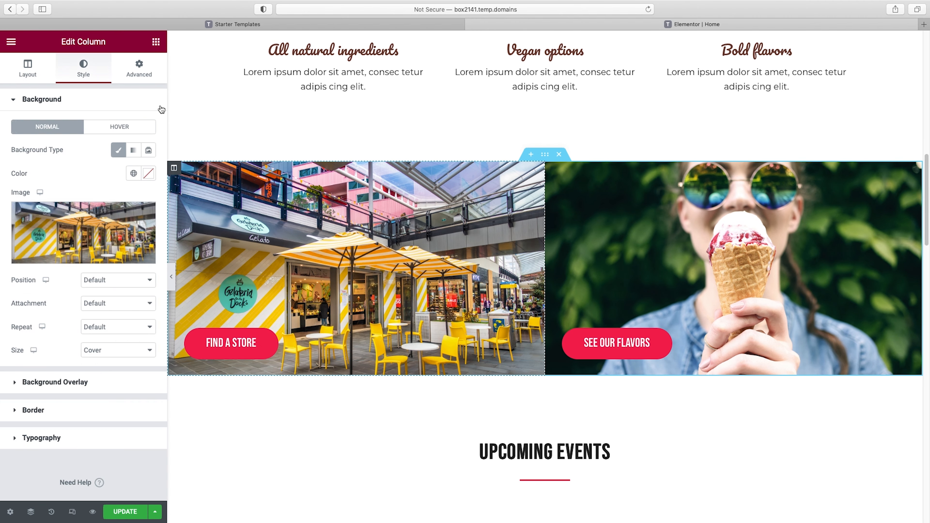
left_click(139, 69)
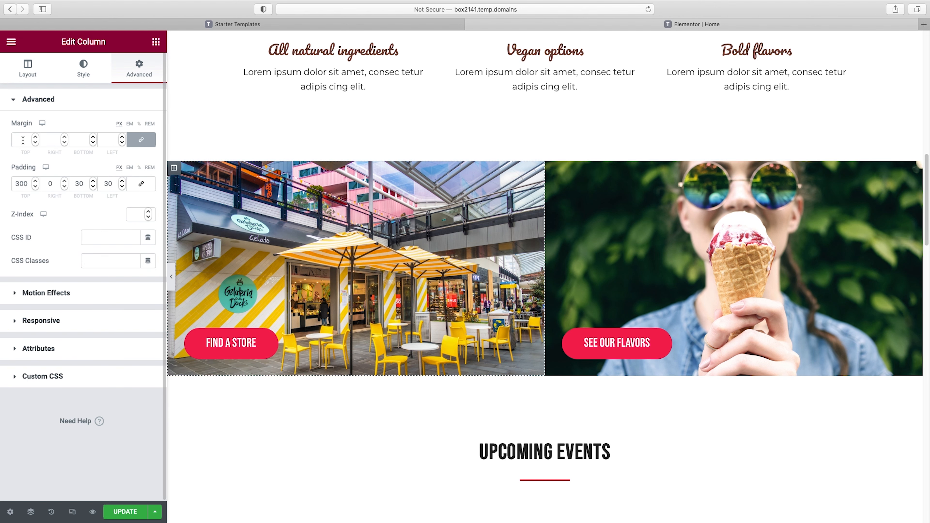
left_click(141, 140)
left_click(19, 139)
type("10")
left_click(75, 141)
type("1")
left_click(54, 142)
key("BackSpace")
type("5")
left_click_drag(111, 139, 100, 140)
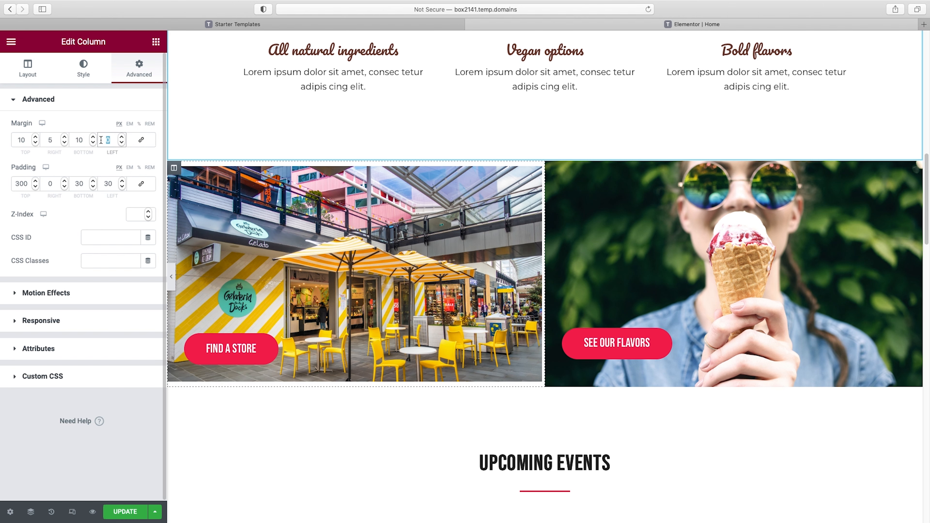
type("5")
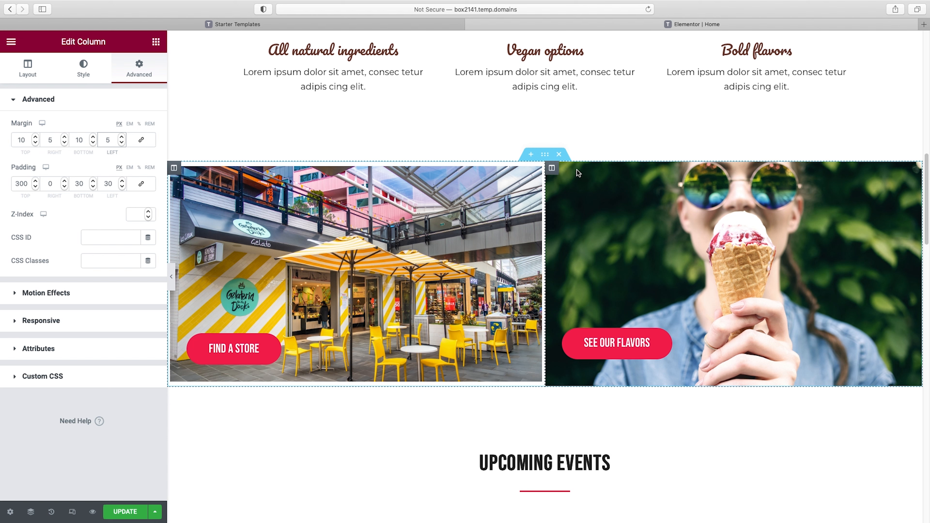
Unlink the second column's margin values and set them to 10 px top, 5 px right, 10 px bottom and 5 px left
left_click(557, 173)
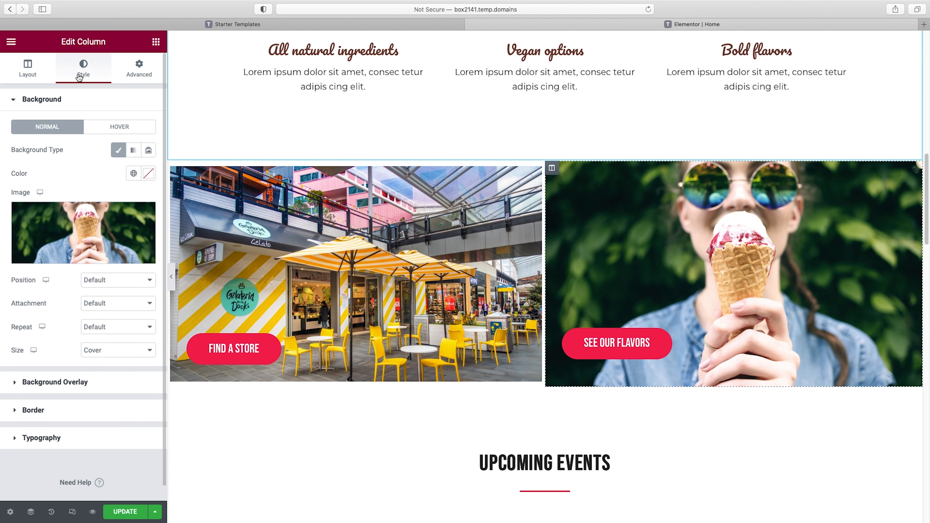
left_click(137, 75)
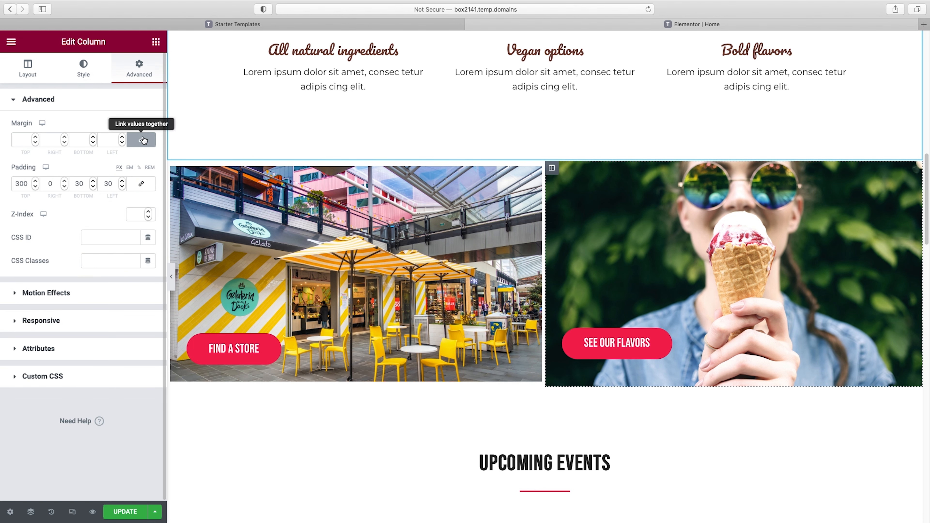
left_click(143, 140)
left_click(22, 140)
type("10")
key("Tab")
type("5")
key("Tab")
type("10")
left_click(114, 140)
type("5")
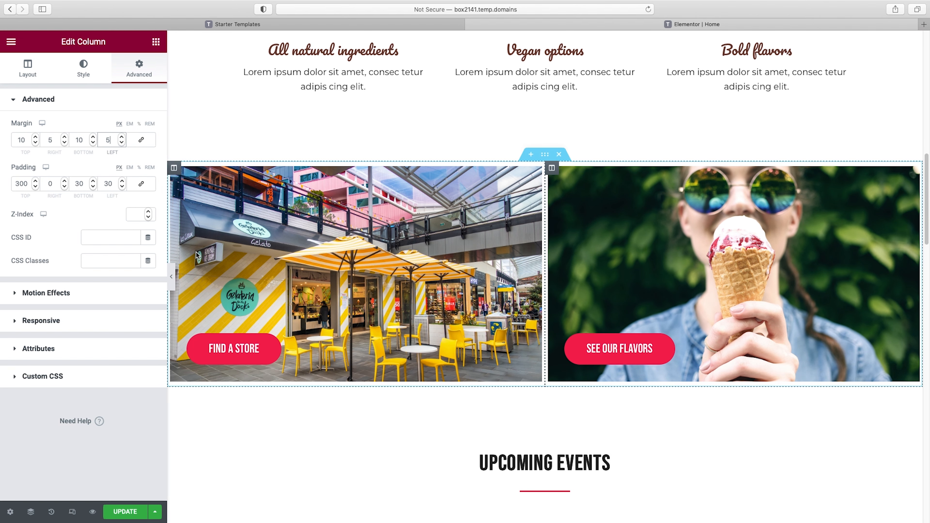
Preview the page at full width and review its layout from the hero down through the Upcoming Events section
left_click(171, 277)
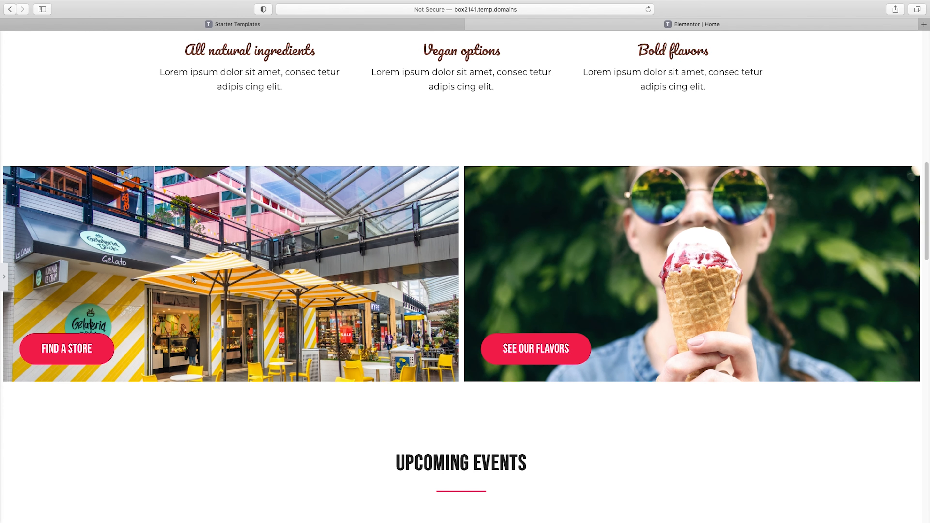
scroll(347, 280, "up", 15)
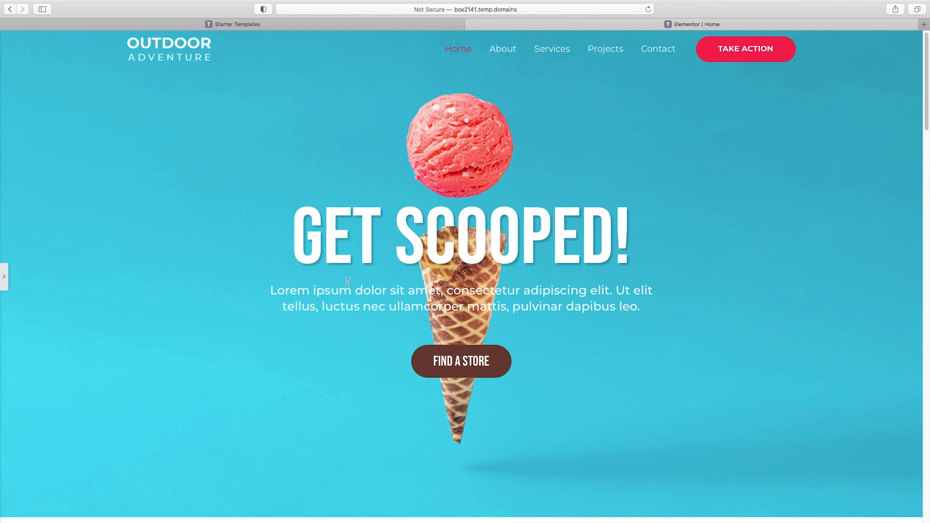
scroll(347, 281, "down", 10)
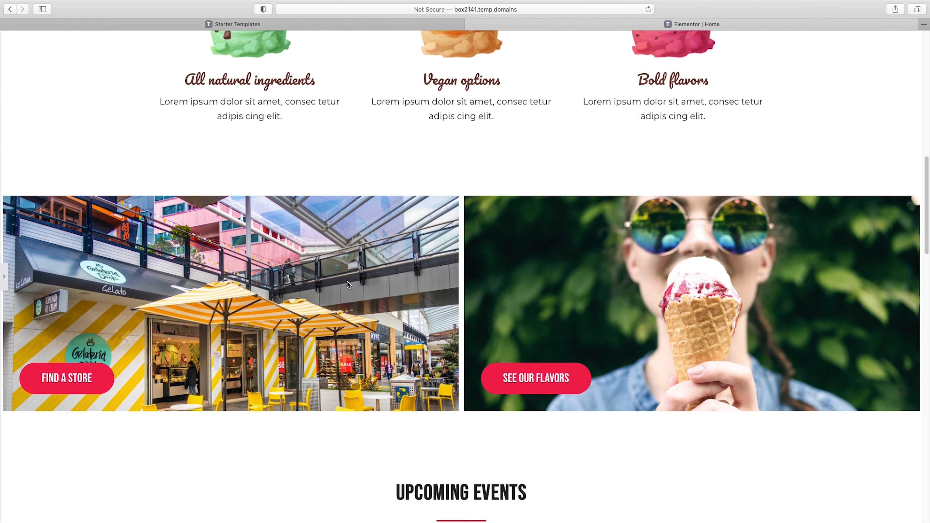
scroll(347, 283, "down", 3)
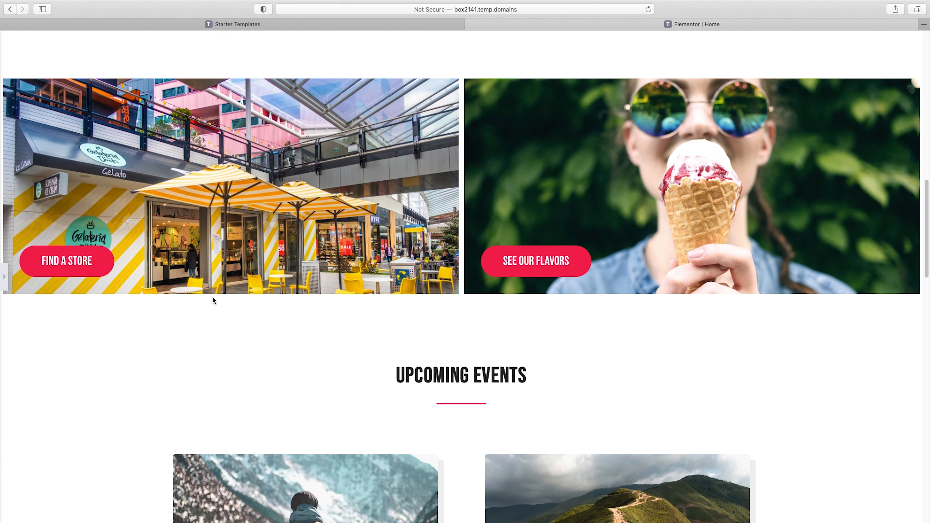
left_click(7, 279)
scroll(547, 325, "down", 10)
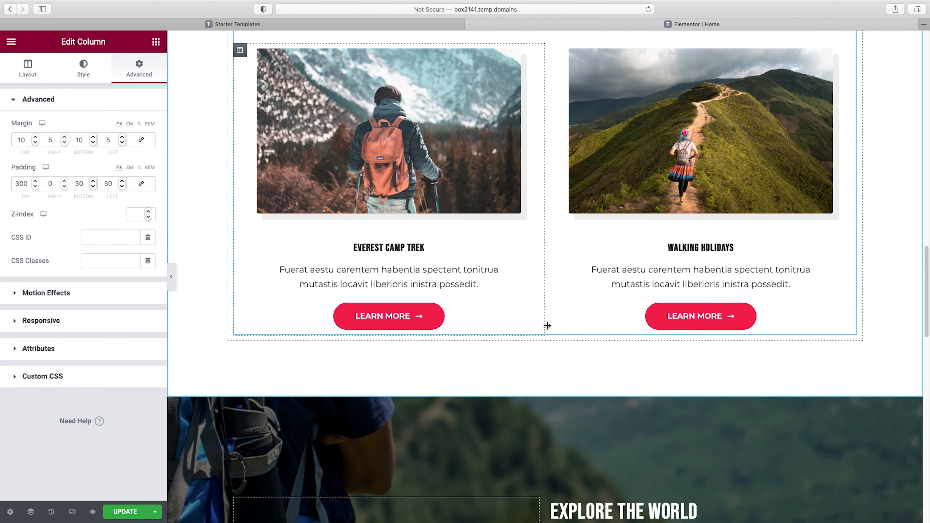
scroll(547, 325, "down", 7)
scroll(547, 325, "up", 10)
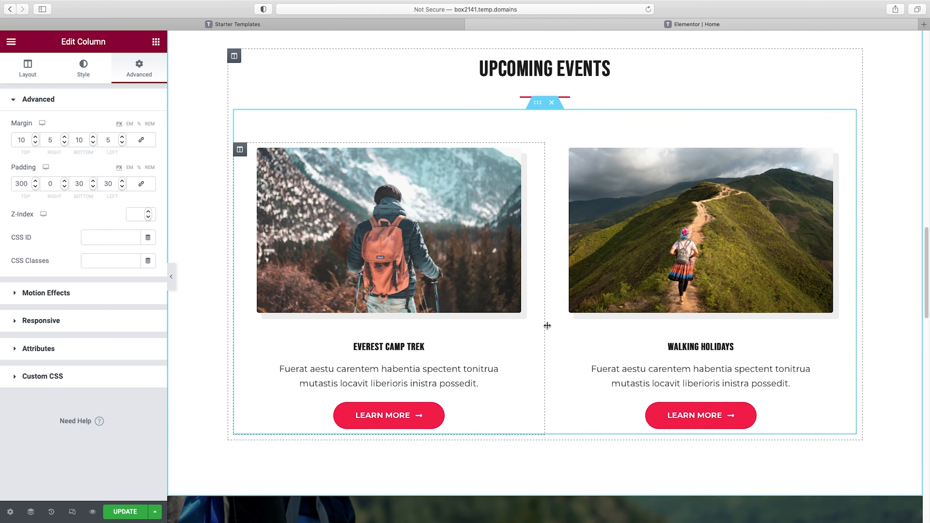
scroll(553, 239, "up", 5)
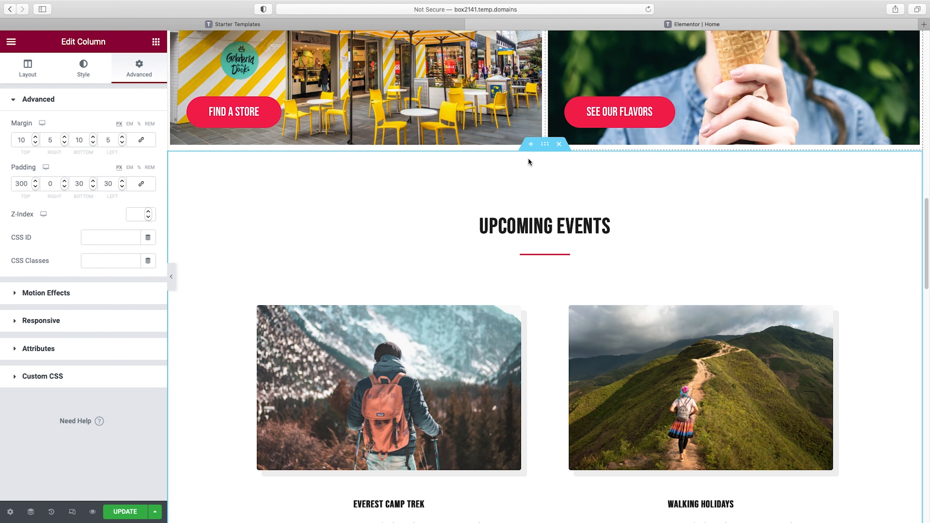
Delete the Upcoming Events section and insert an empty section between the two-column button section and Explore the World
left_click(559, 144)
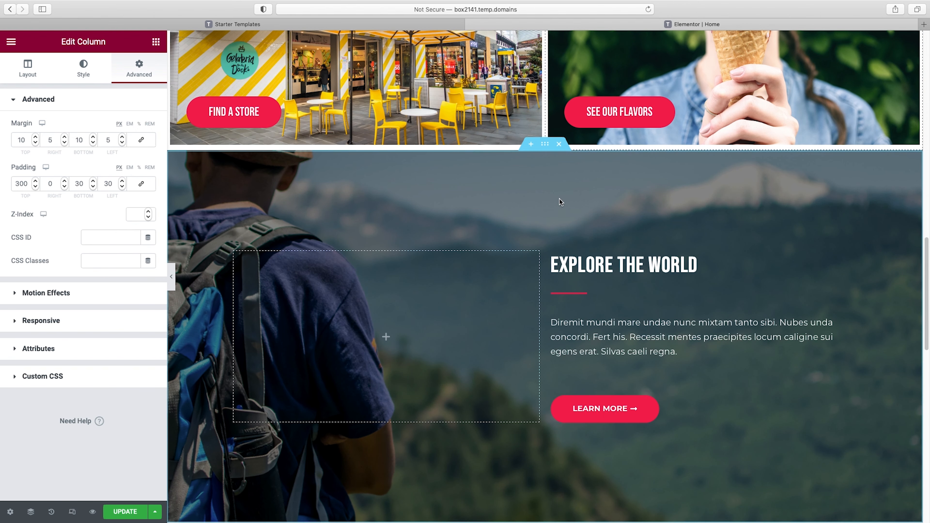
left_click(530, 145)
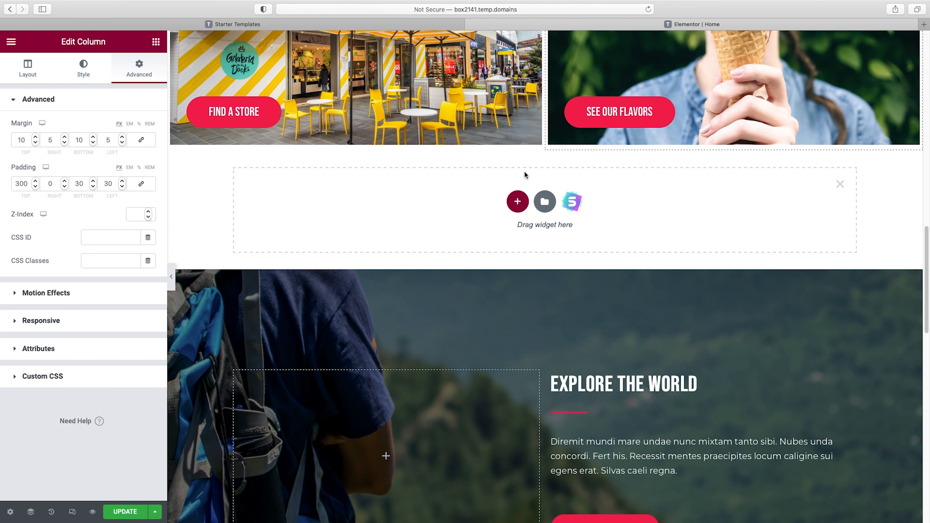
Import the About block from Starter Templates that has a heading and text beside a building image on its right
left_click(573, 205)
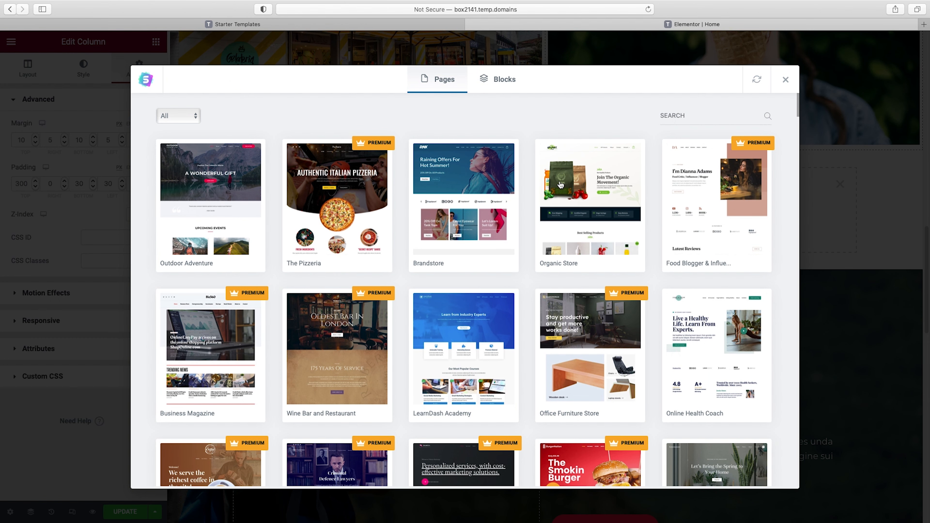
left_click(511, 82)
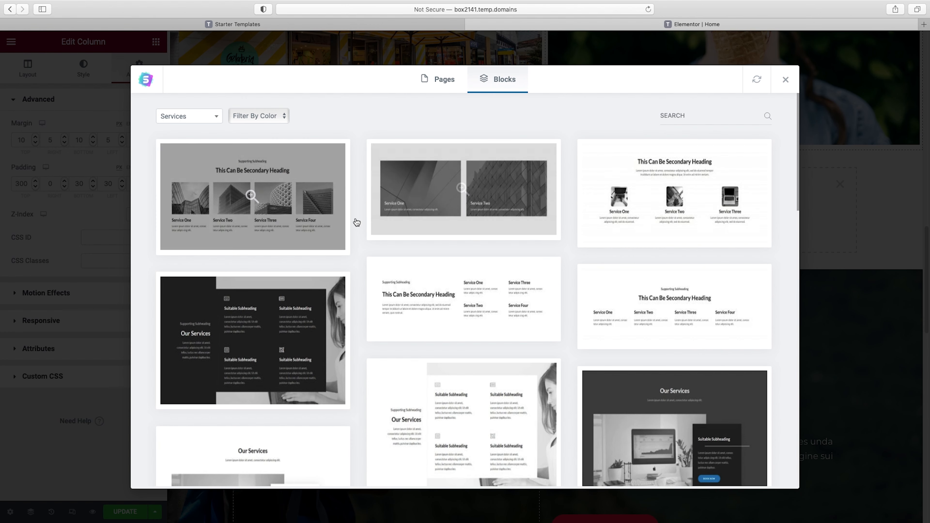
left_click(217, 116)
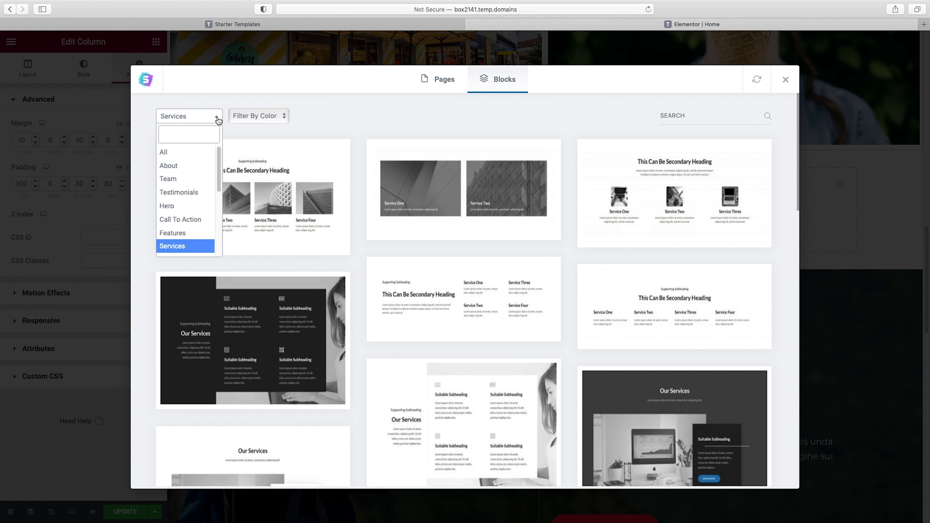
left_click(199, 166)
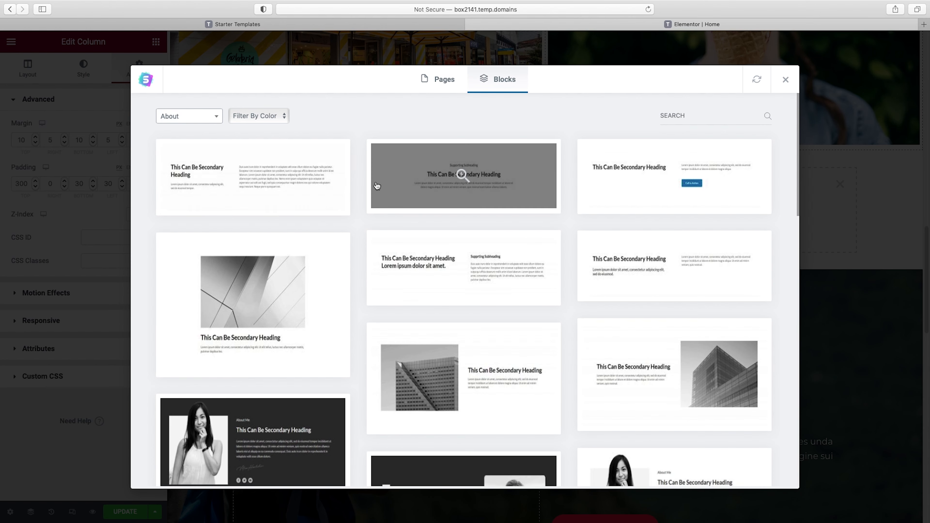
scroll(461, 183, "down", 5)
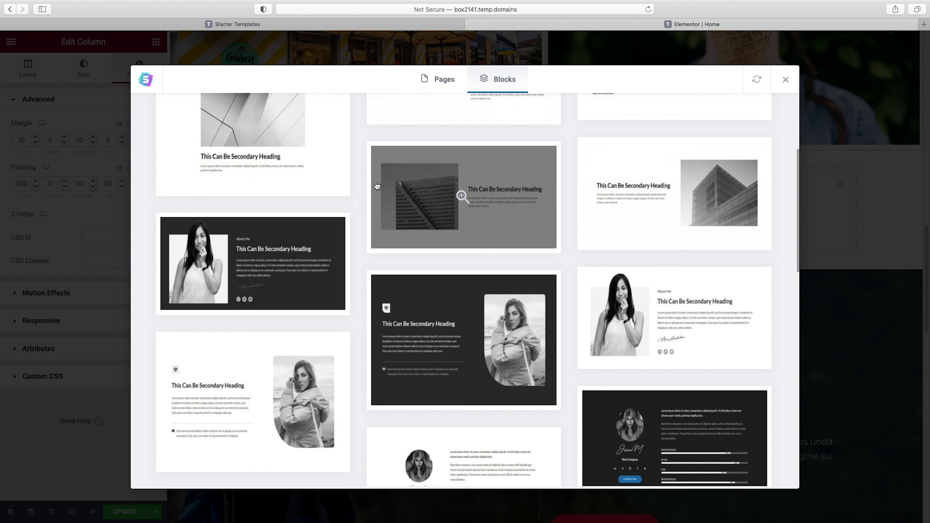
left_click(702, 189)
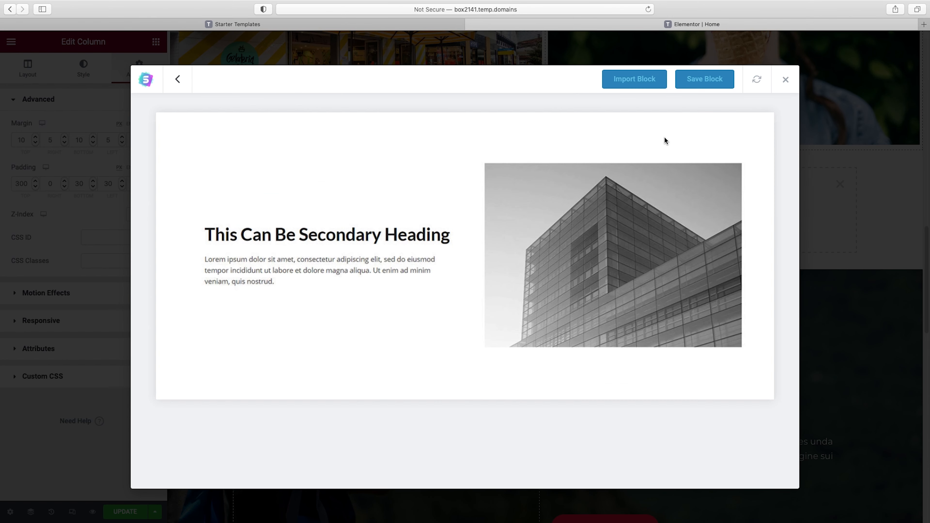
left_click(633, 81)
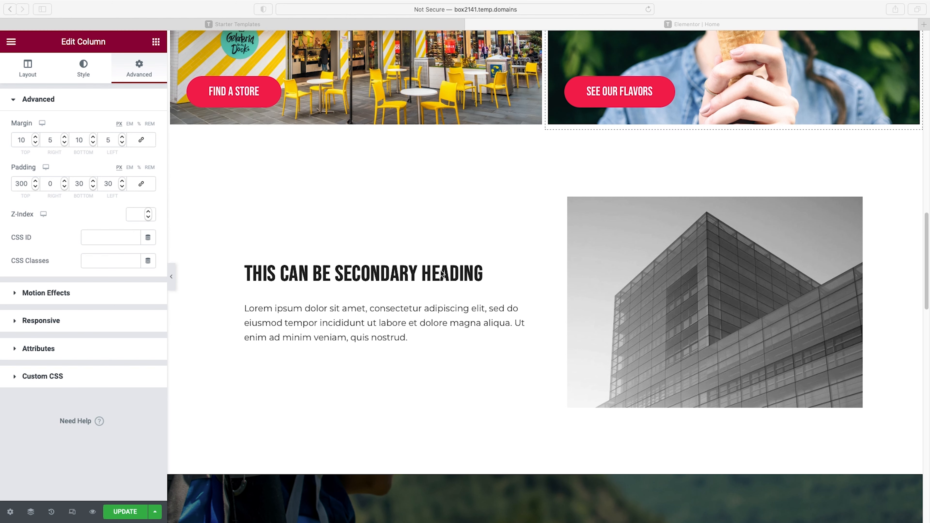
Change the imported block's heading to "our story"
left_click(424, 271)
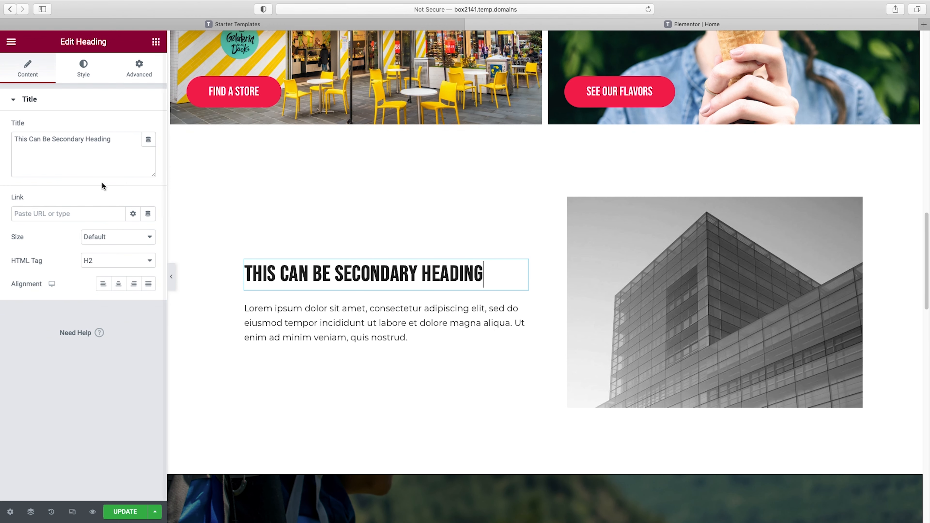
triple_click(69, 143)
type("our story")
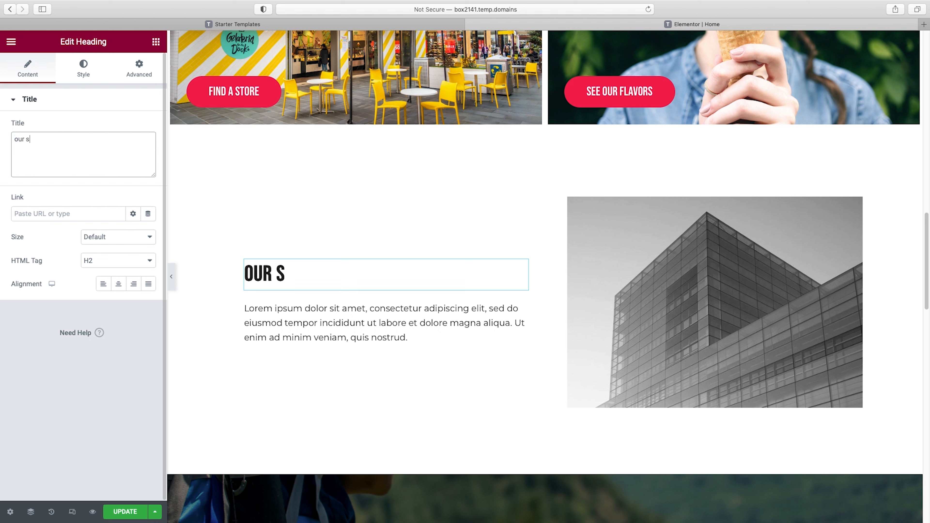
Replace the placeholder paragraph below the heading with the copied story text beginning "We're devoted to making better ice creams and bringing people together."
left_click(309, 319)
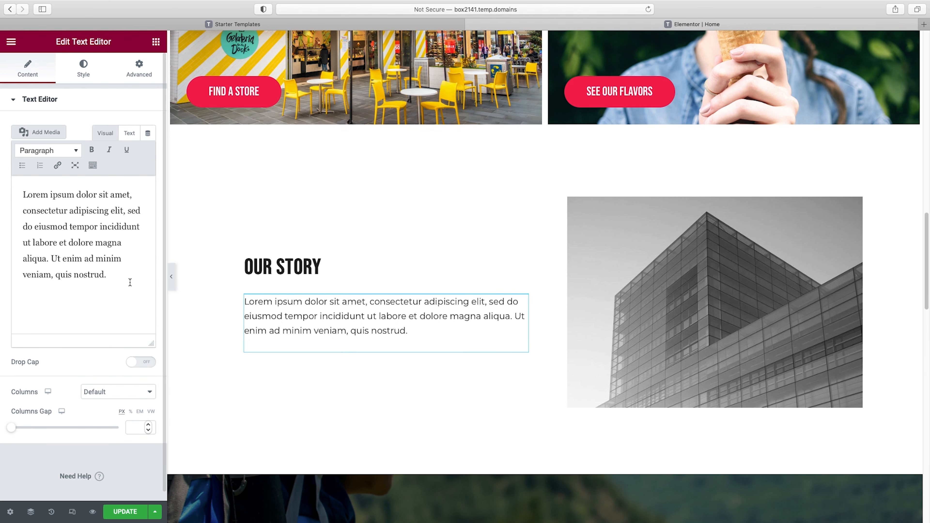
left_click(131, 281)
key("super+a")
type("We’re devoted to making better ice creams and bringing people together.  It’s what gets us out of bed in the morning and keeps us up late at night. We believe that you can grow a business as a community of people, with artful attention to detail and the customer experience, and get continuously better at the same time.  That REALLY great ice cream served perfectly in a sparkling and beautiful space, with attentive and in-the-moment service (we believe service is an art) brings people together and helps them connect. And that sometimes sparks fly. And that there should be more sparks flying, generally. We like to make people feel good.")
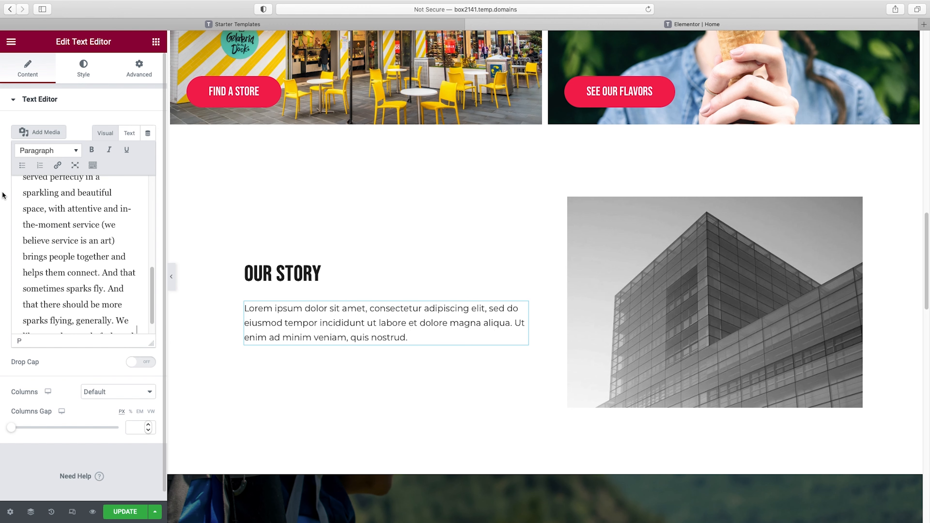
Style the Our Story heading with the global chocolate color, Normal weight and a 59 px font size
left_click(316, 227)
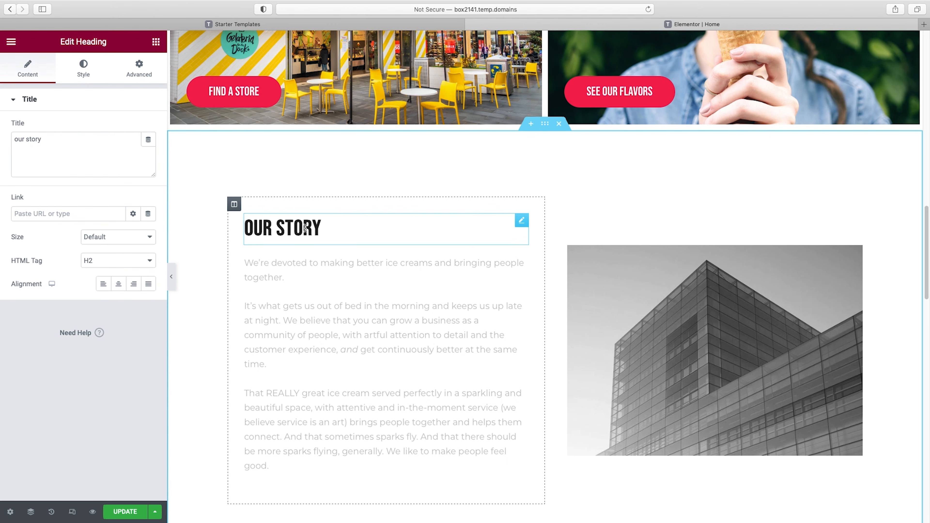
left_click(84, 78)
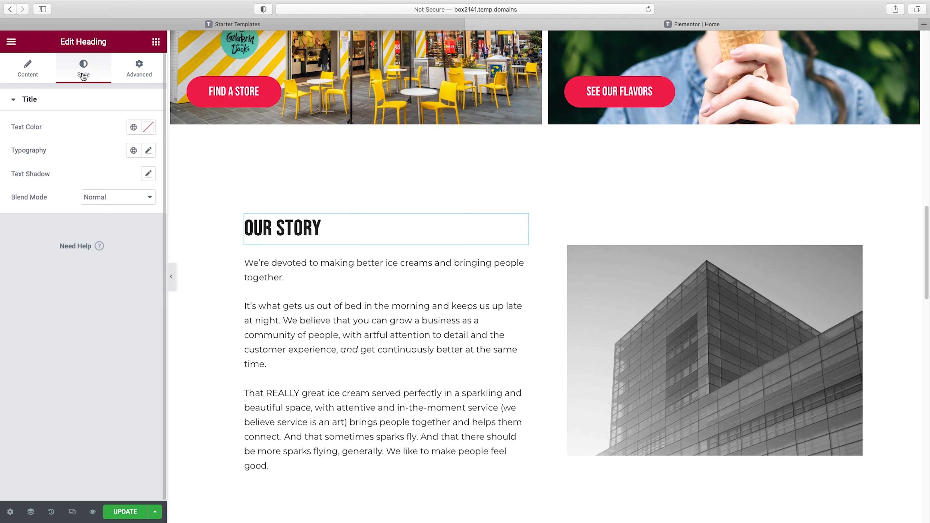
left_click(134, 128)
scroll(108, 272, "down", 5)
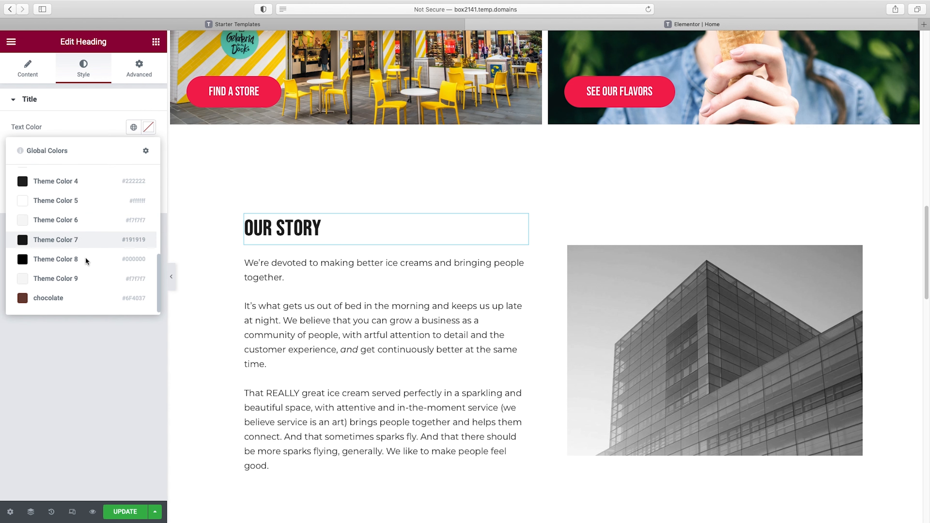
left_click(55, 298)
left_click(148, 150)
left_click(104, 261)
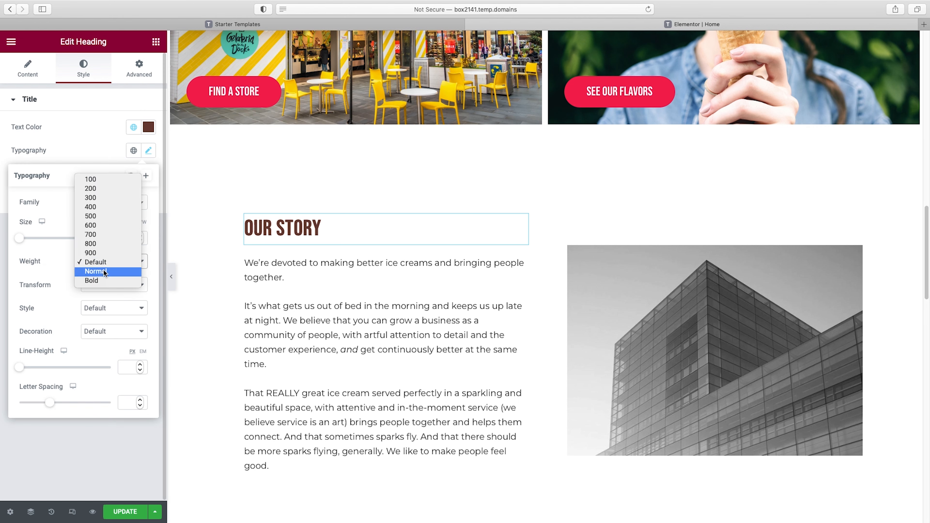
left_click(91, 271)
left_click_drag(23, 242, 52, 239)
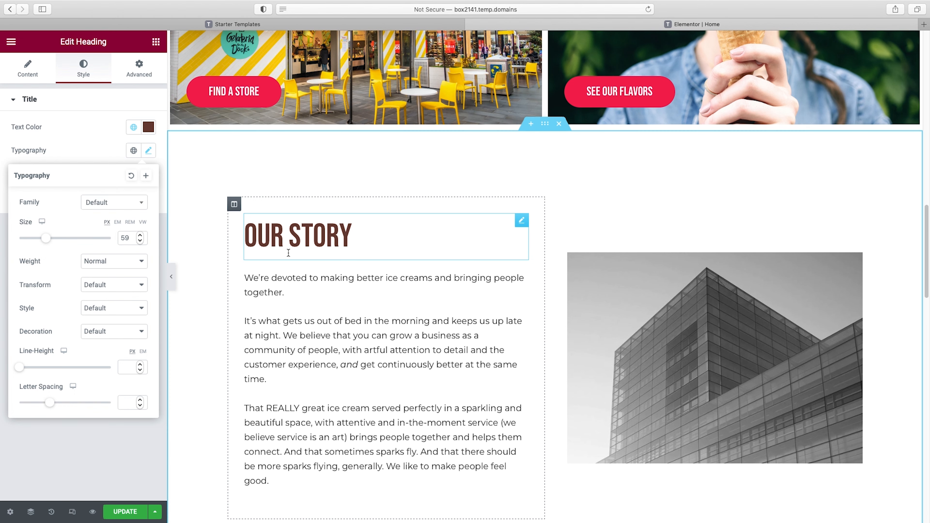
Delete the building image beside the story text and place a Video widget in the empty column
scroll(287, 251, "down", 2)
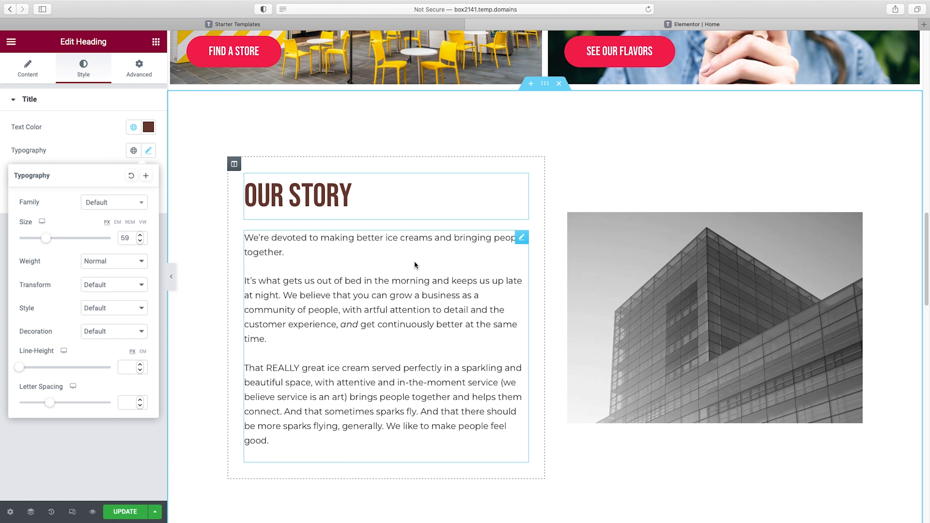
left_click(773, 311)
mouse_move(68, 177)
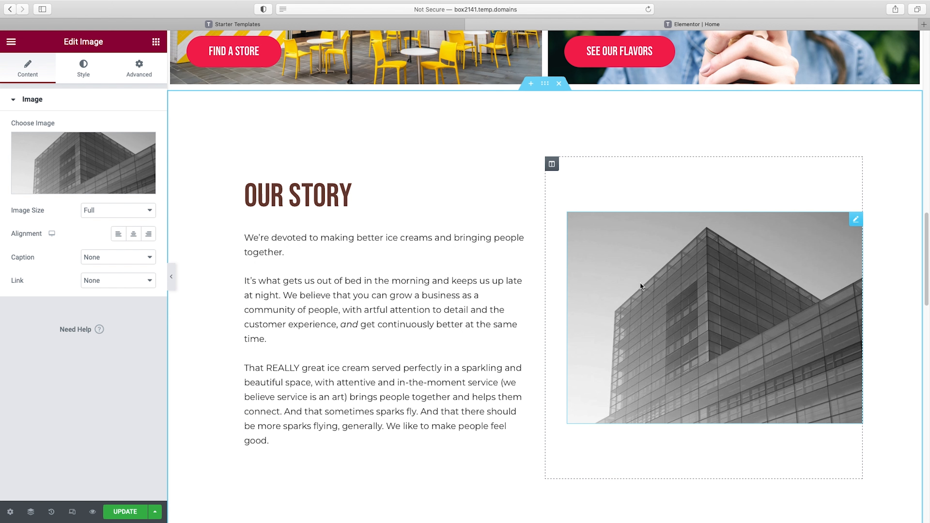
right_click(657, 289)
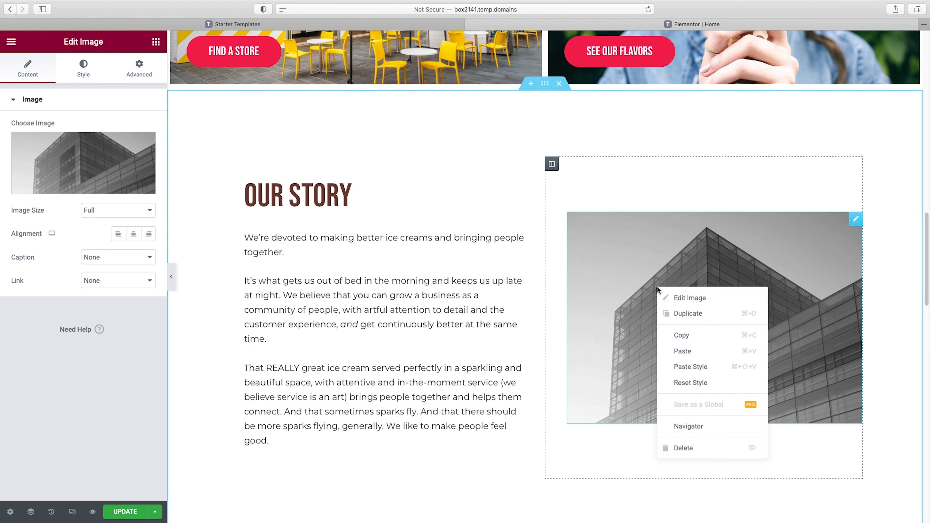
left_click(697, 446)
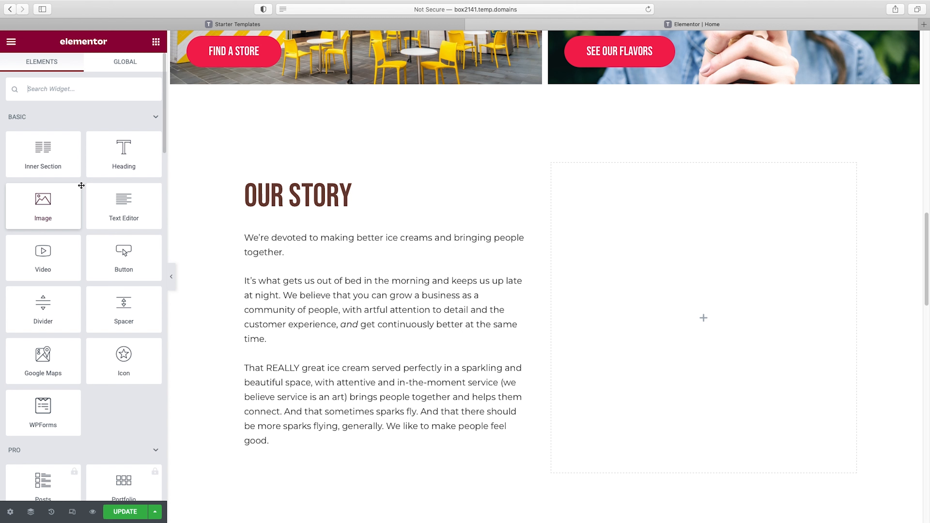
left_click_drag(43, 253, 703, 319)
Set the video's link to the copied YouTube address ending in watch?v=_G9QHDnmidQ and hide its player controls
scroll(696, 318, "down", 2)
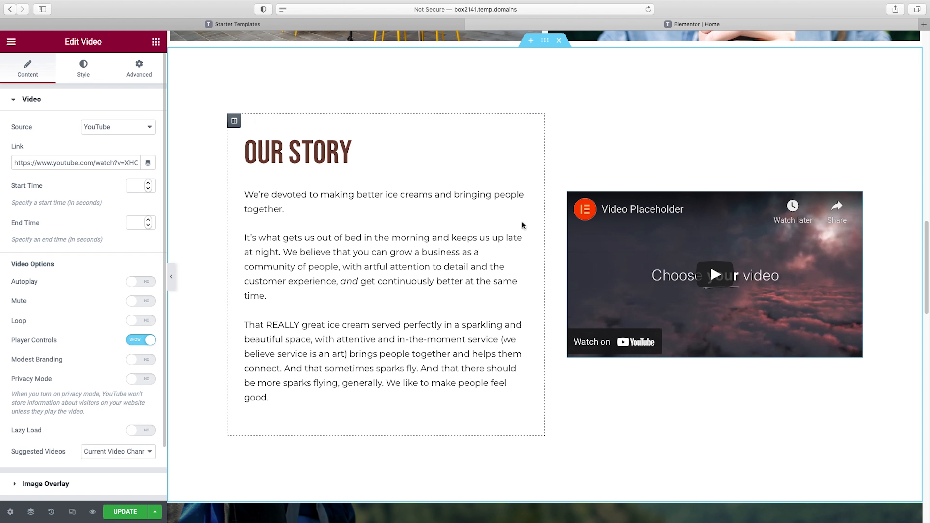
left_click(67, 165)
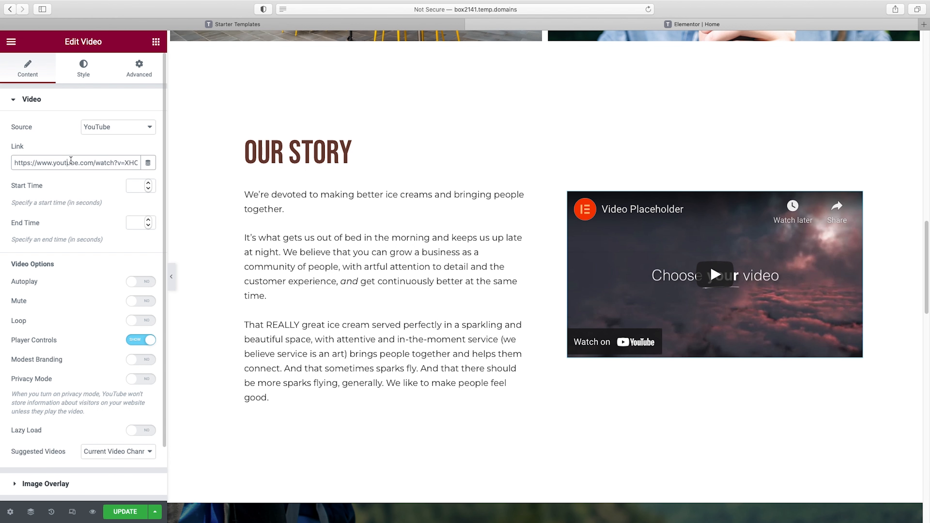
double_click(56, 162)
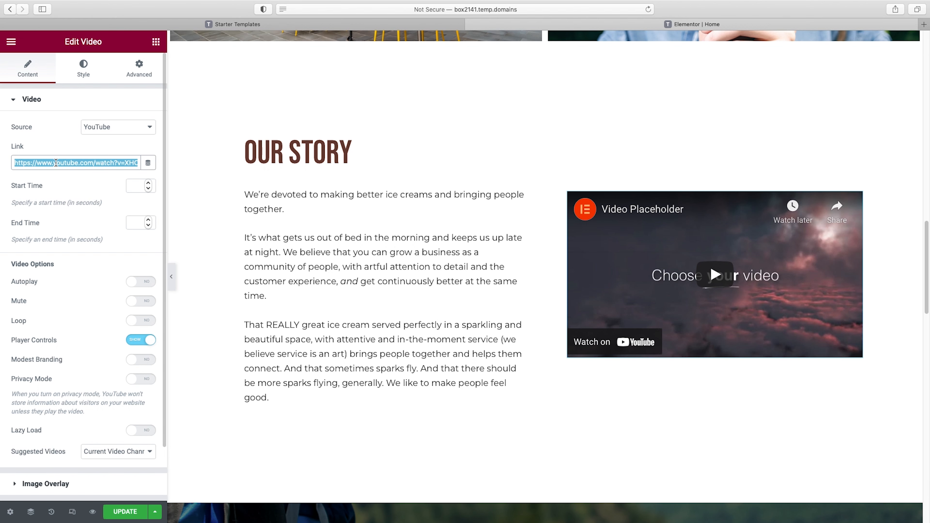
key("super+v")
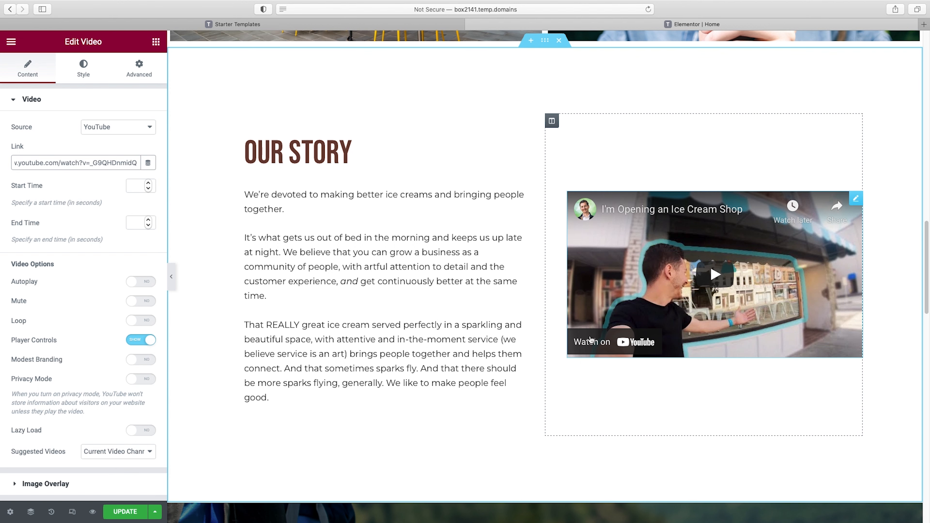
left_click(135, 341)
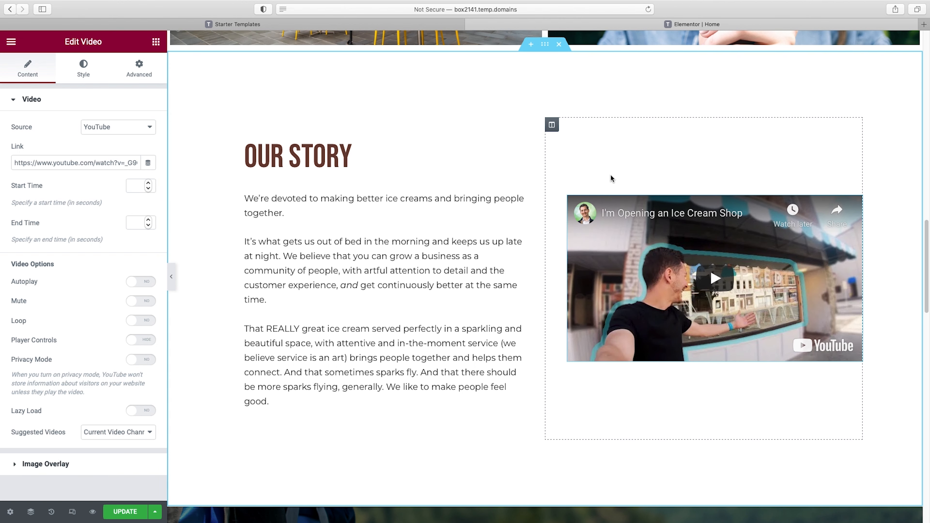
Give the Our Story section a gradient background with #B5E8D5 as its second color
left_click(545, 45)
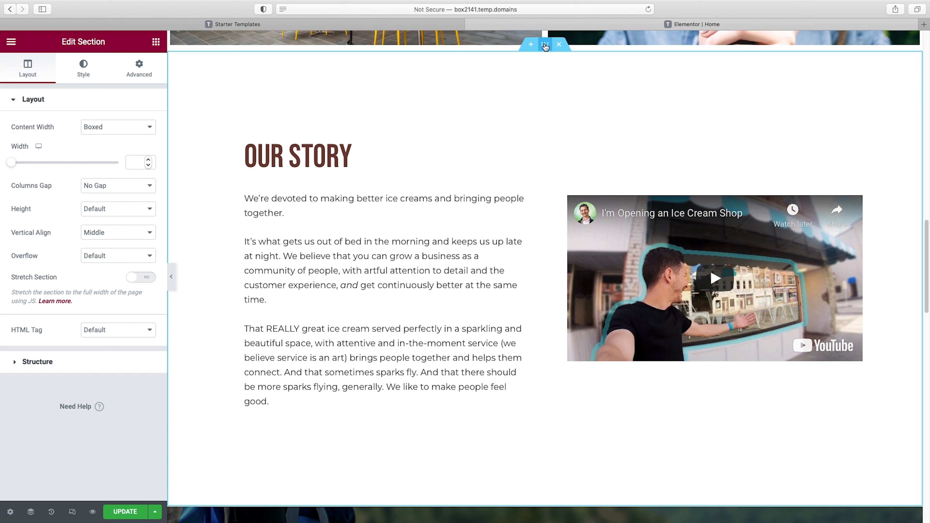
left_click(90, 77)
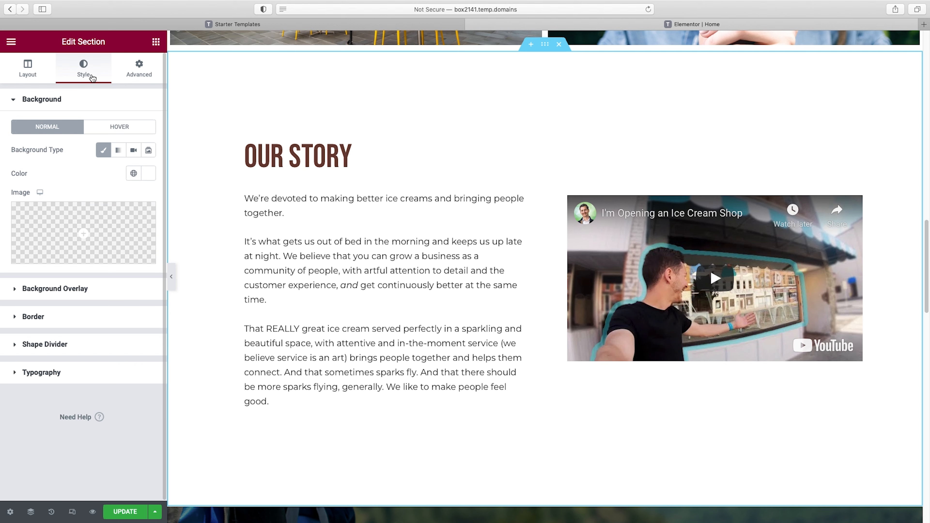
left_click(118, 151)
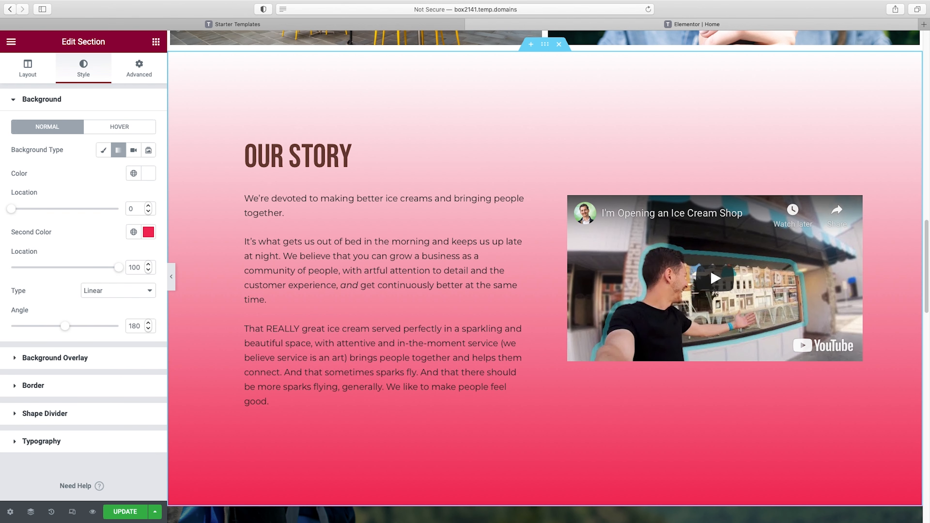
left_click(148, 234)
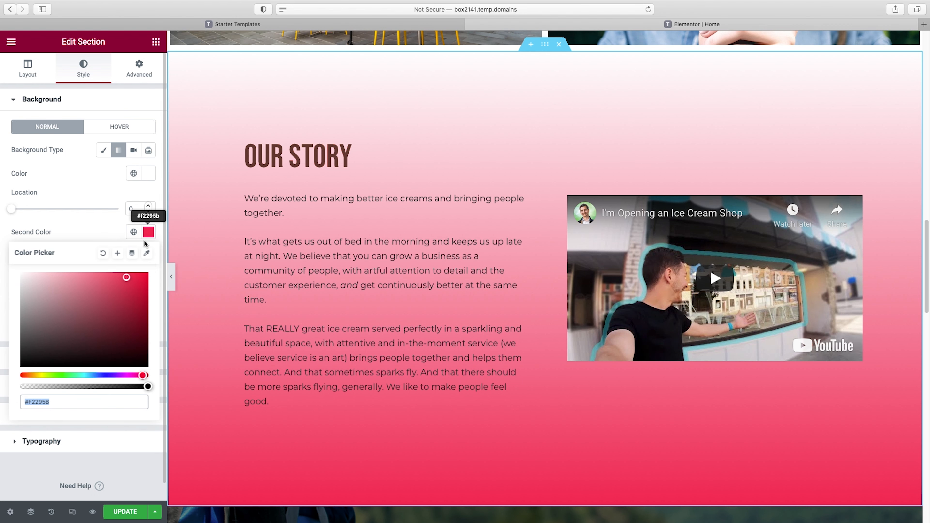
type("#B5E8D5")
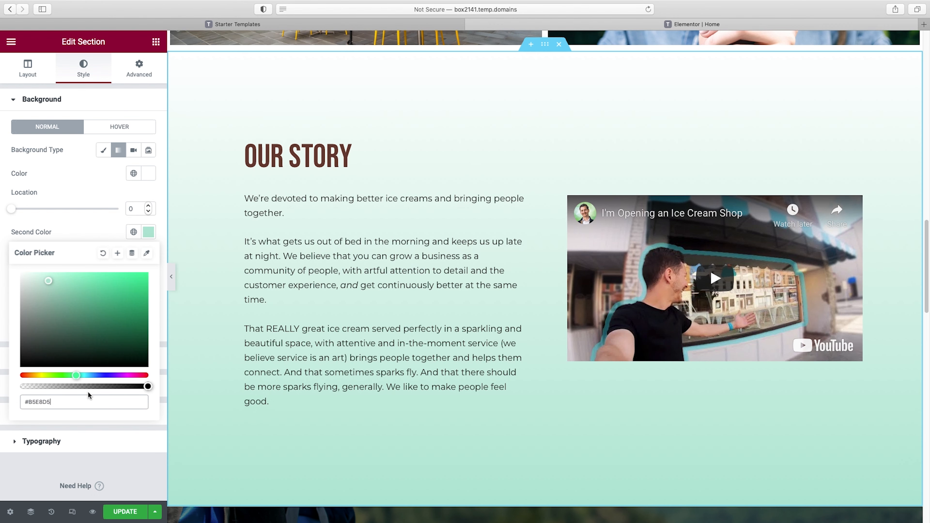
left_click(83, 230)
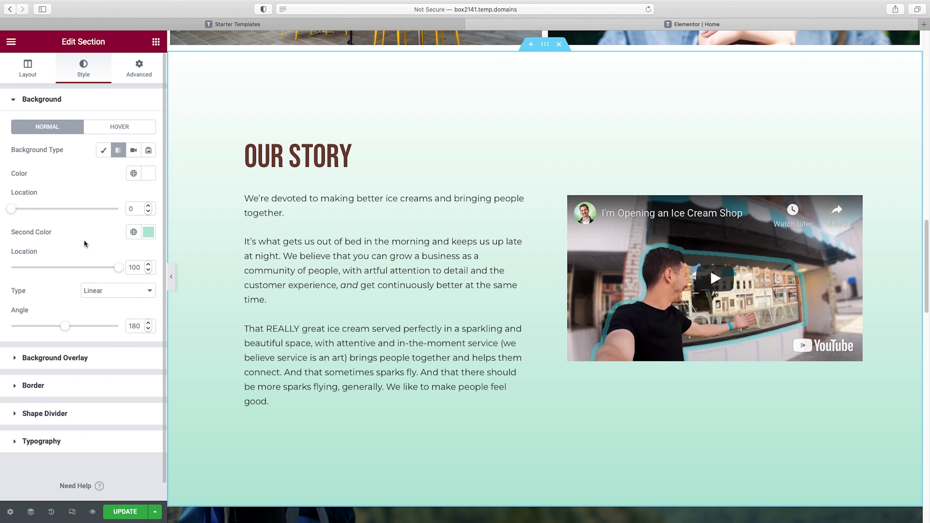
Set the Our Story section's gradient angle to 230
mouse_move(65, 329)
left_mouse_down()
mouse_move(42, 329)
mouse_move(70, 331)
left_mouse_up()
left_click_drag(137, 328, 134, 328)
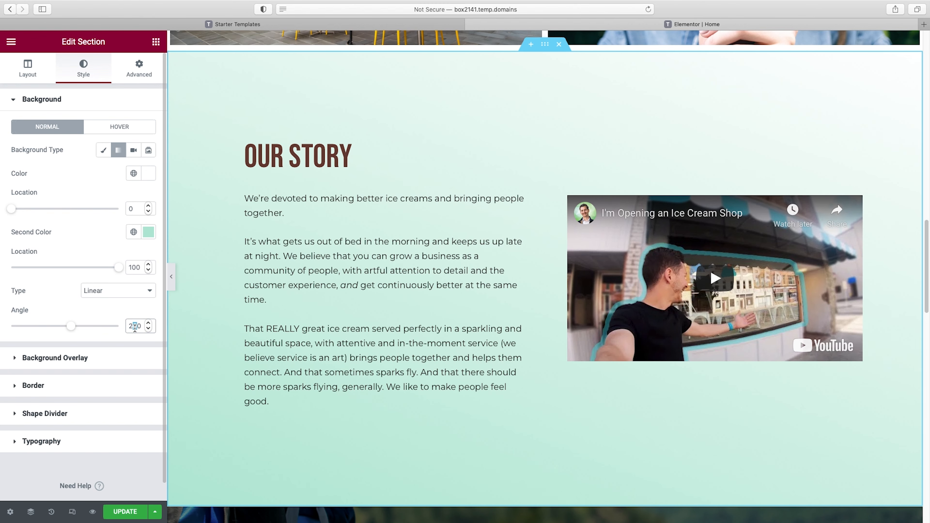
type("3")
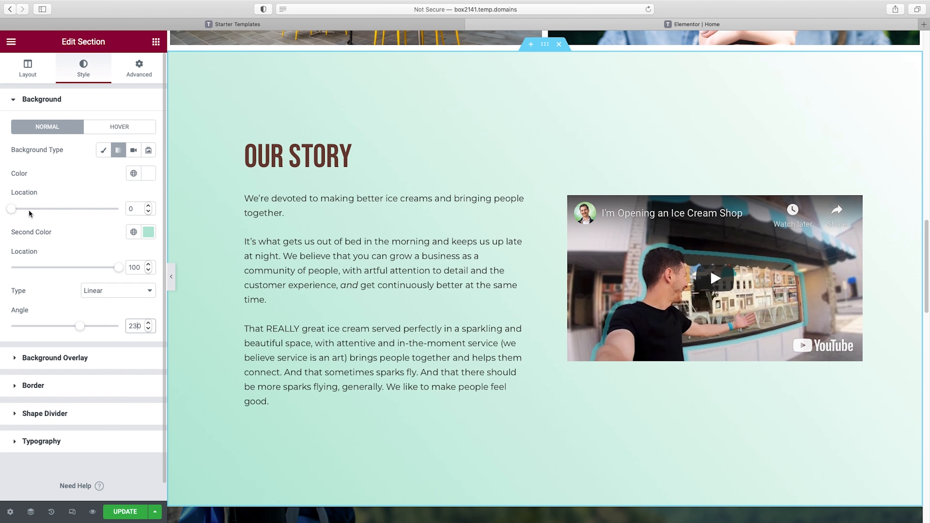
Set the location of both gradient colors in the Our Story section's background to 35
left_click_drag(14, 212, 58, 209)
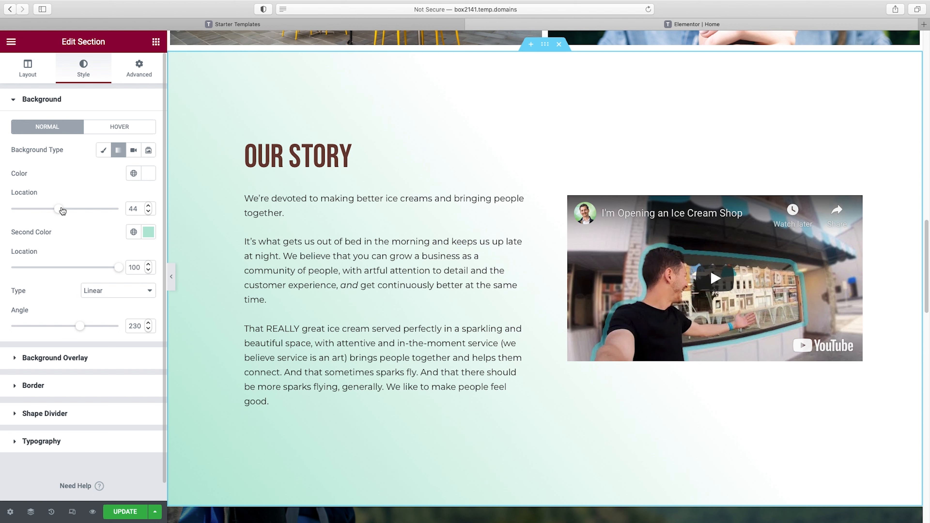
left_click_drag(138, 208, 126, 208)
type("35")
left_click(141, 267)
double_click(126, 267)
type("35")
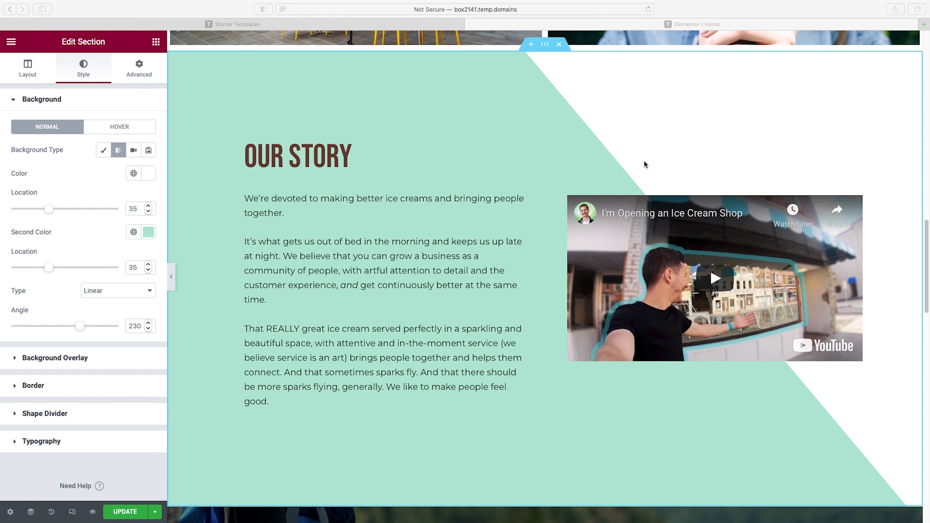
Add the chocolate sprinkles image shutterstock_1397419508.jpg from the media library as the Our Story section's background overlay
left_click(42, 99)
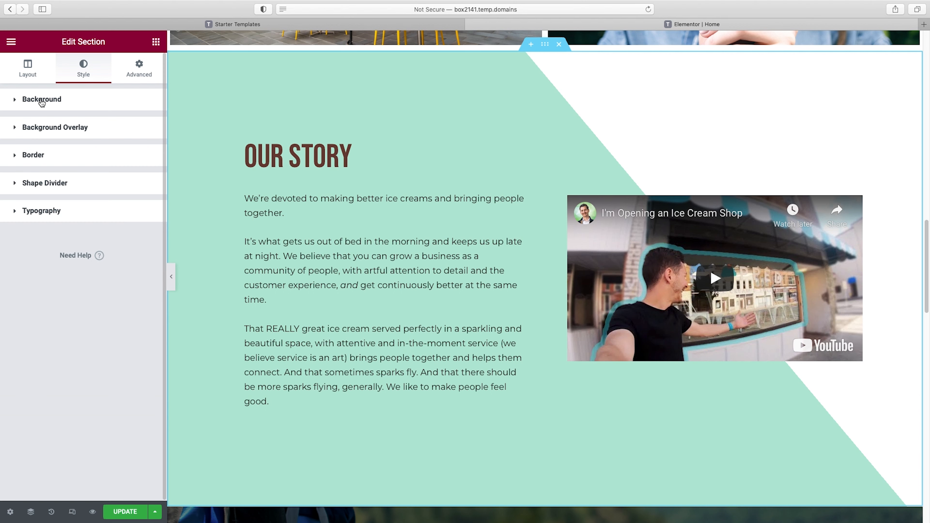
left_click(45, 130)
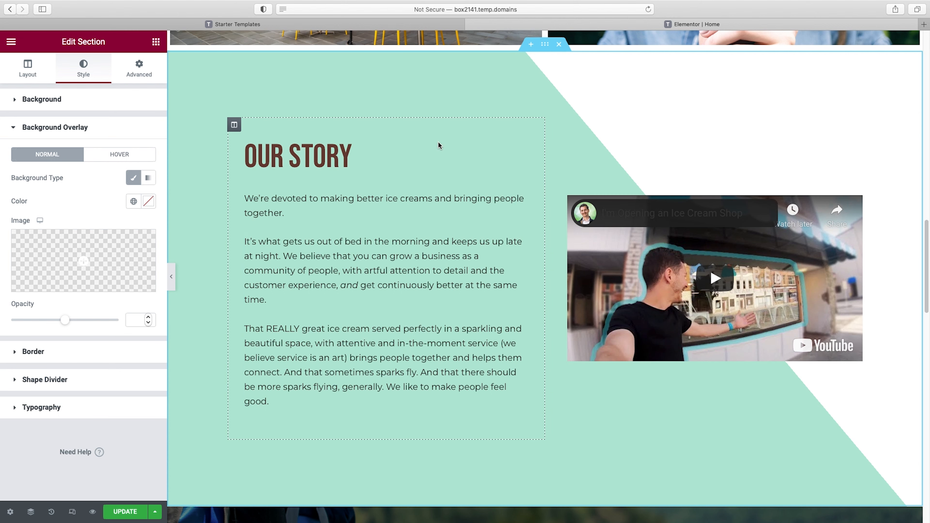
mouse_move(80, 287)
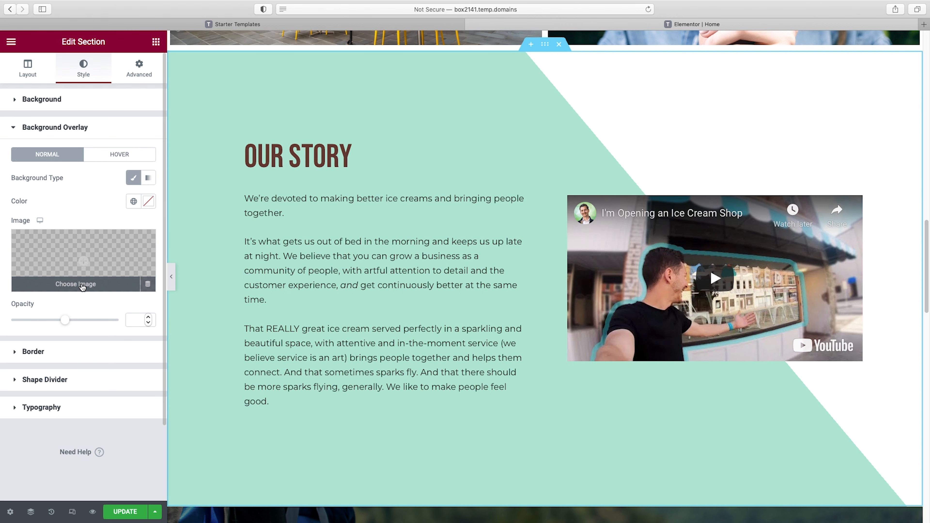
left_click(72, 285)
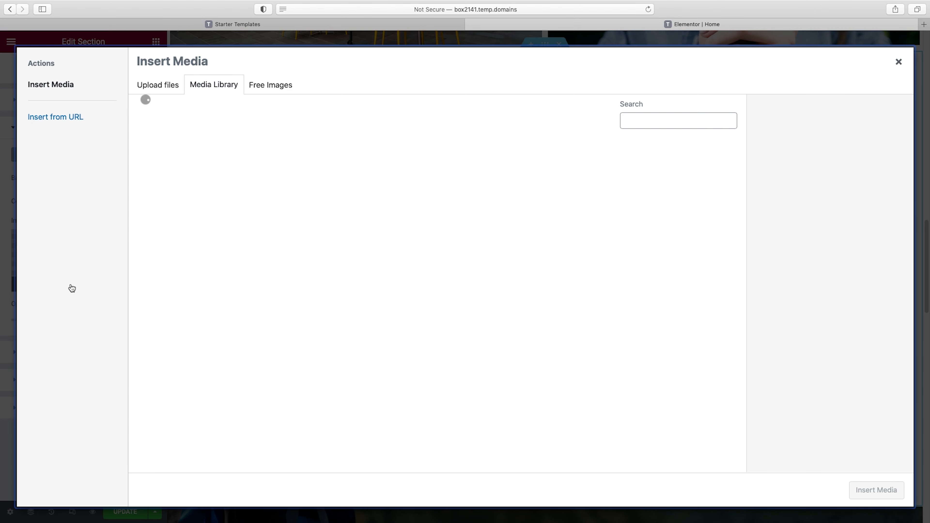
left_click(522, 265)
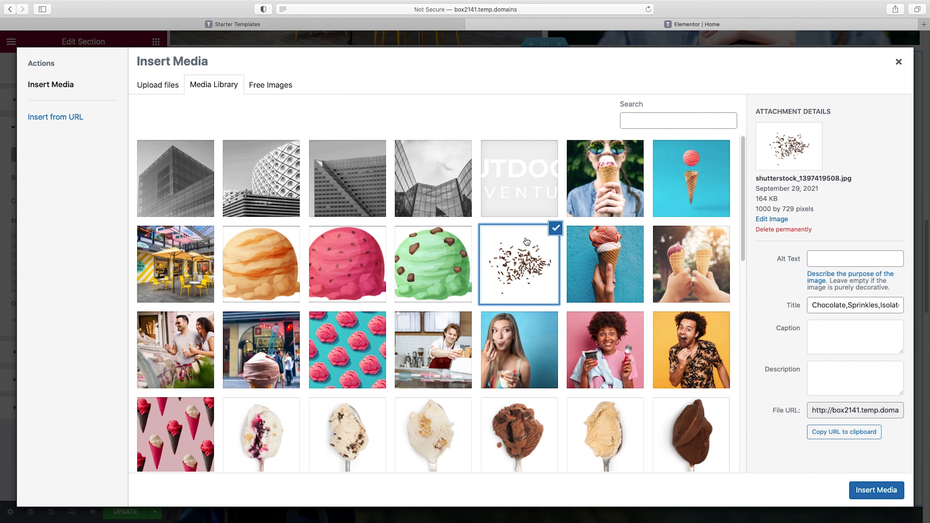
left_click(874, 492)
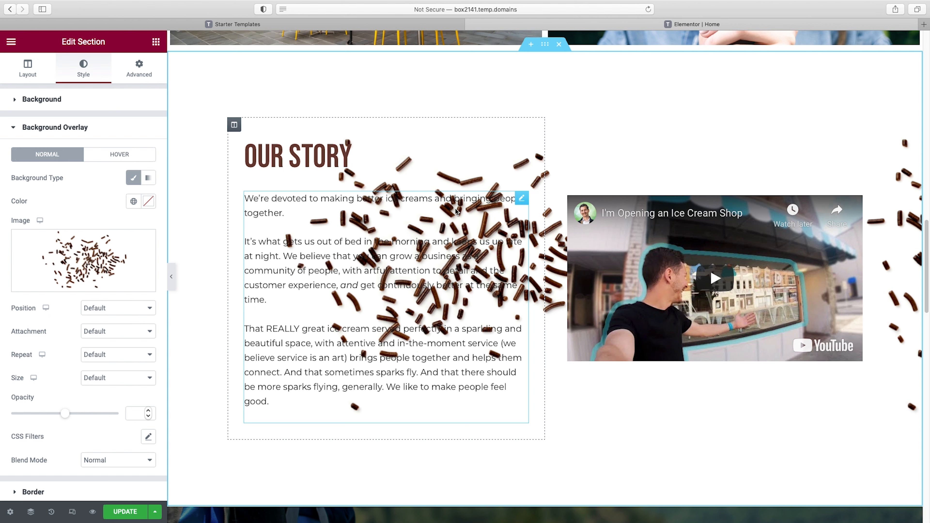
Set the sprinkles overlay's blend mode to Multiply and its repeat option to No-repeat
scroll(66, 344, "down", 3)
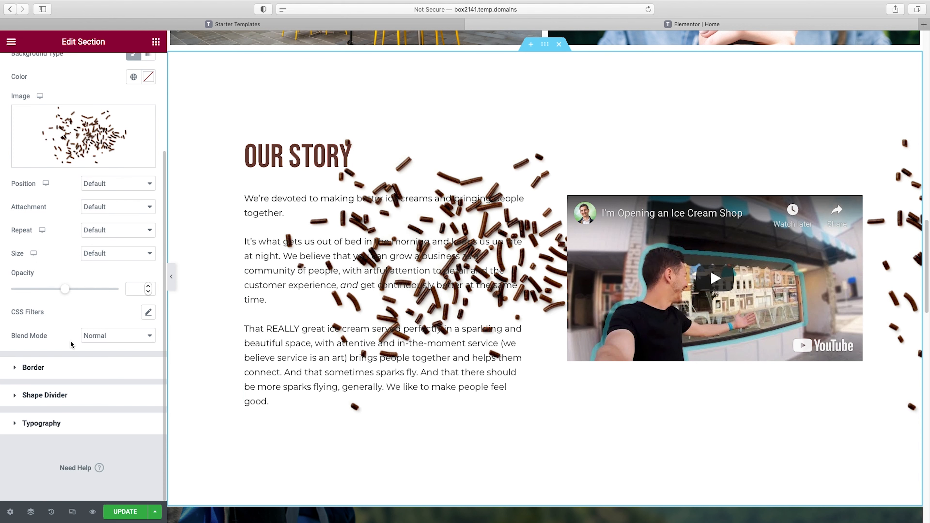
left_click(138, 336)
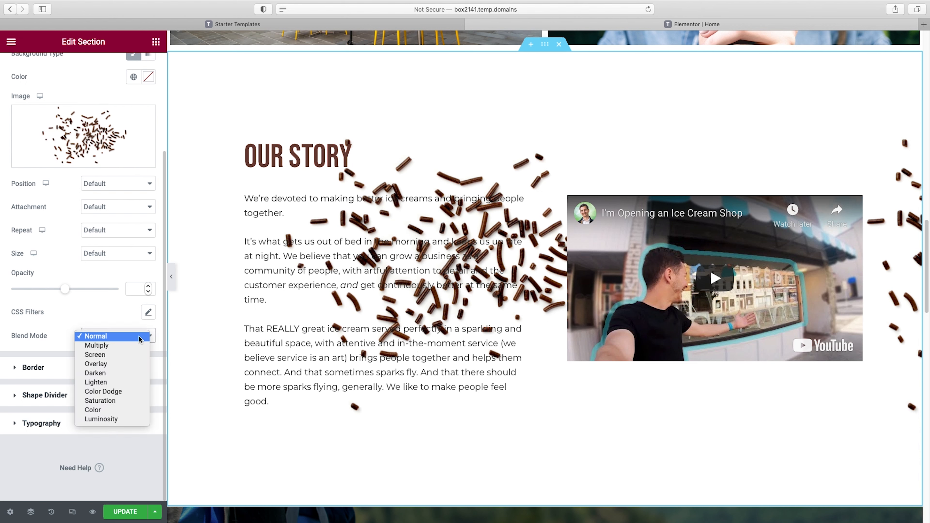
left_click(138, 346)
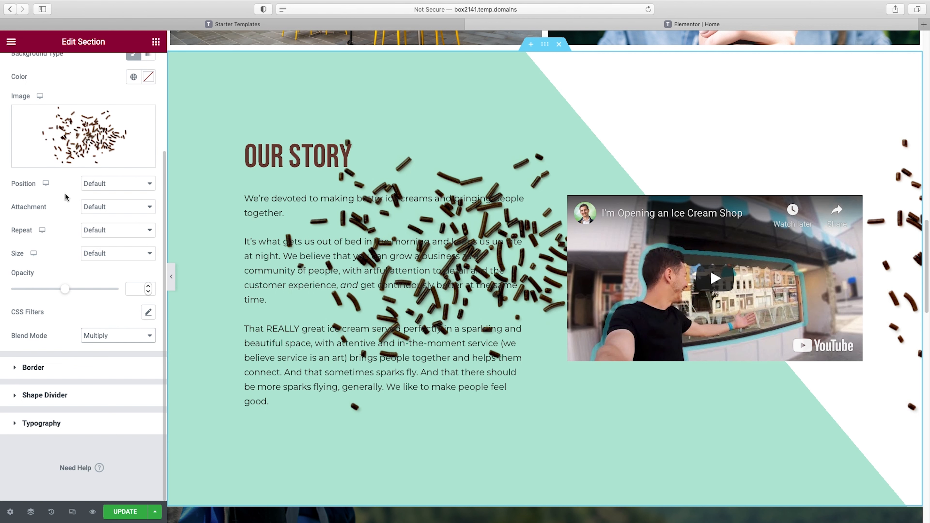
scroll(75, 271, "up", 3)
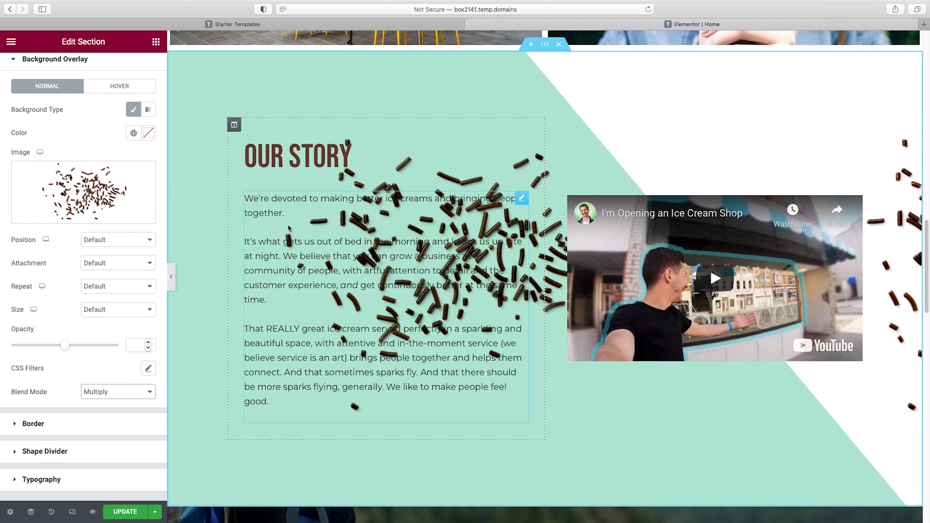
left_click(99, 286)
left_click(100, 297)
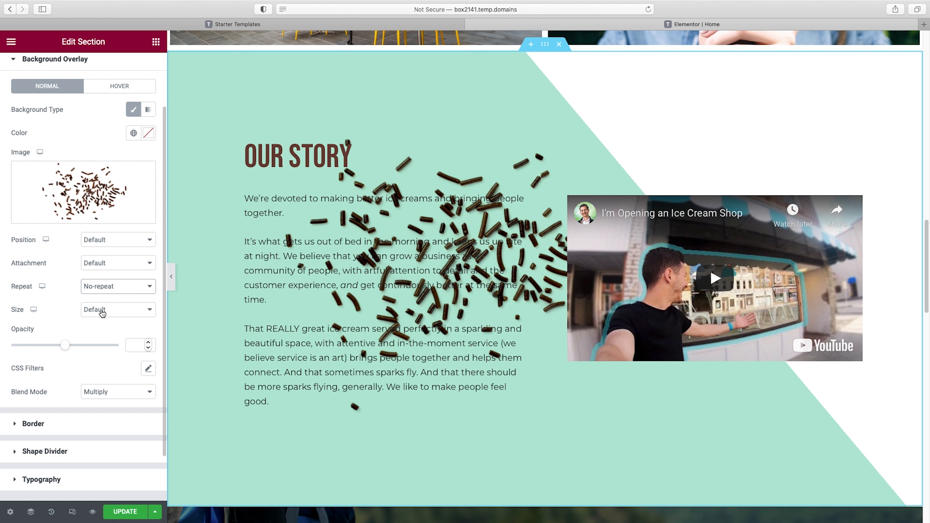
Give the sprinkles overlay a custom position of X 612 px and Y 83 px, and preview the section full width
left_click(112, 241)
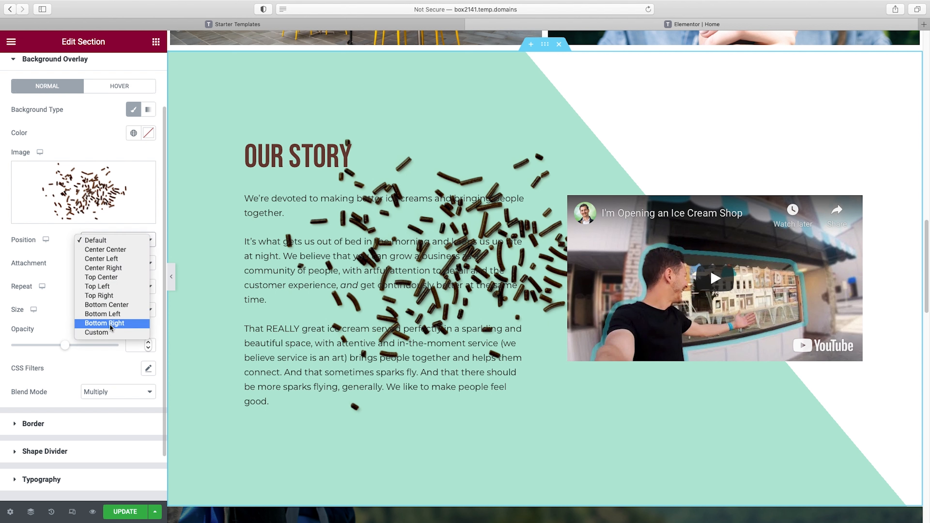
left_click(110, 332)
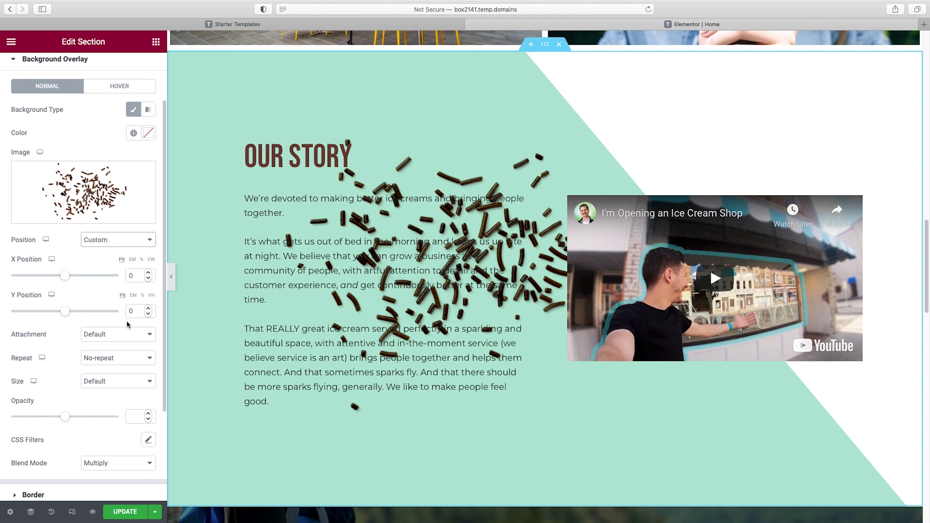
left_click_drag(65, 275, 147, 276)
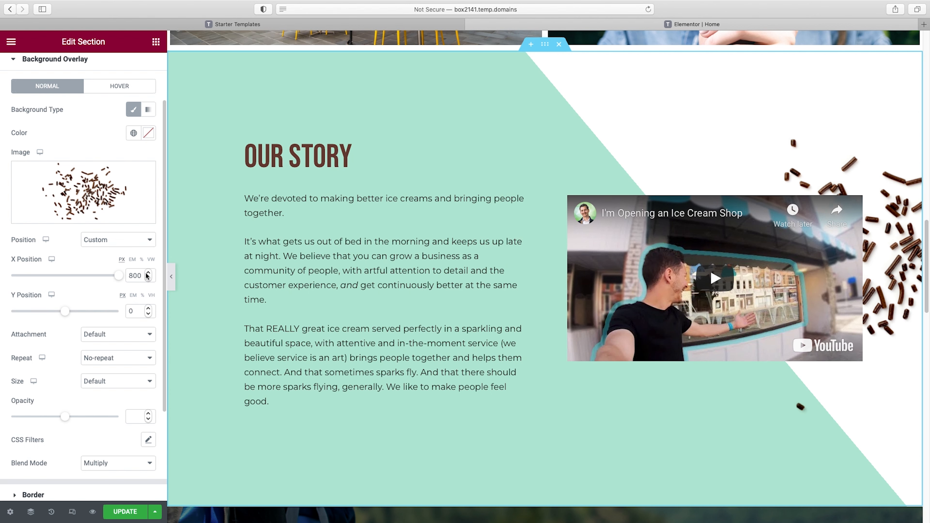
left_click_drag(118, 276, 110, 279)
left_click_drag(65, 311, 71, 312)
left_click_drag(110, 277, 106, 280)
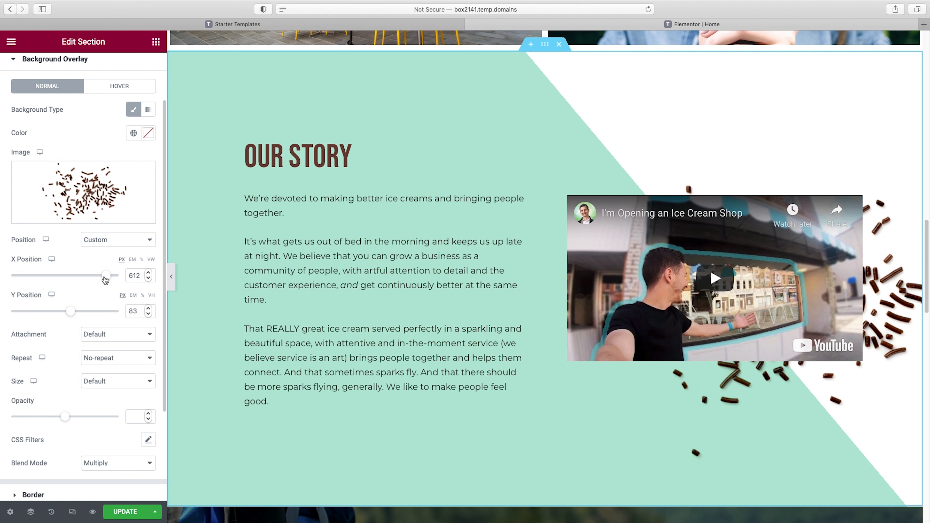
left_click(172, 278)
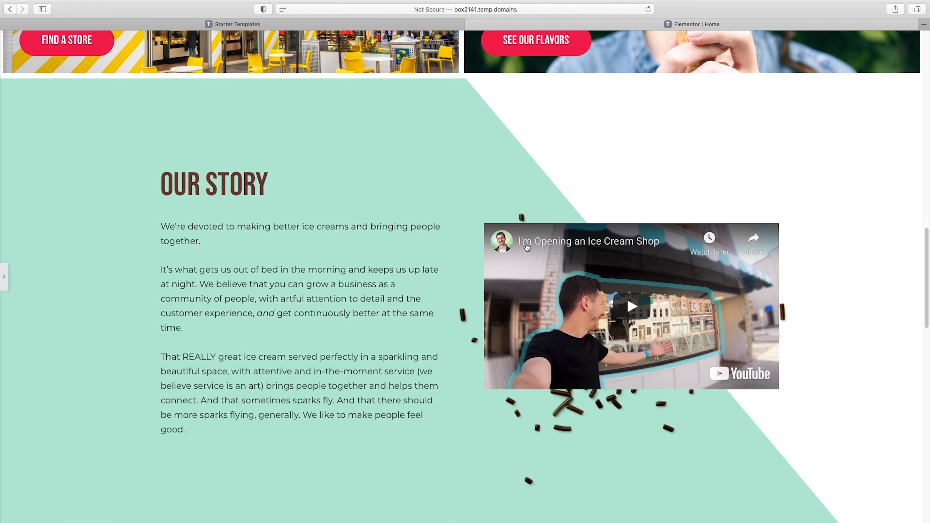
scroll(526, 246, "down", 3)
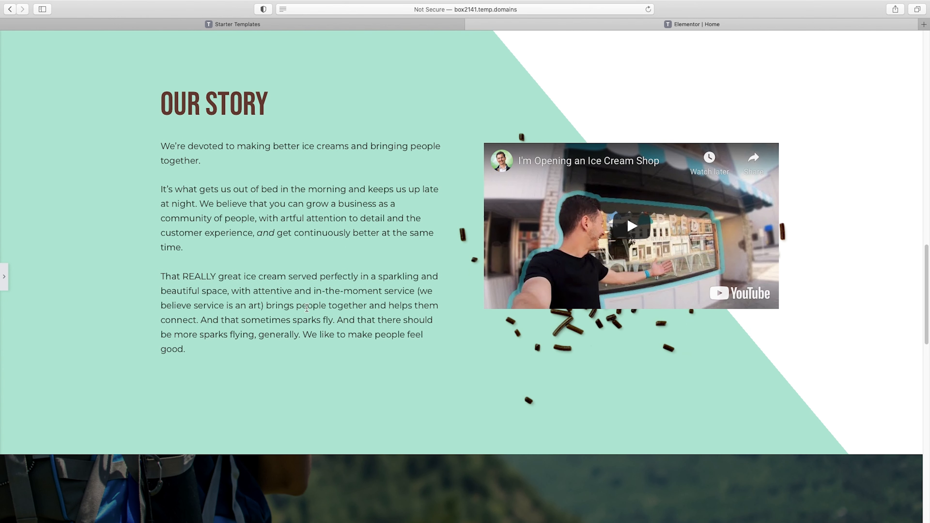